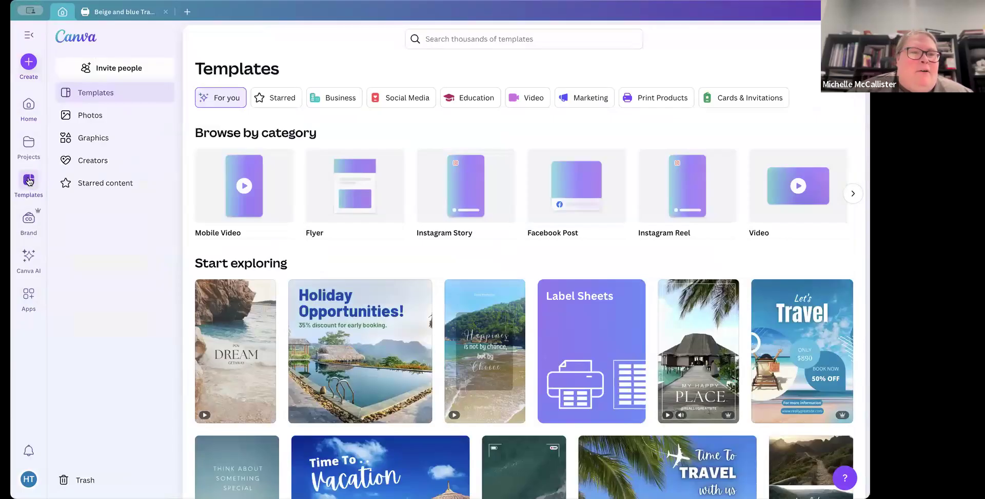
# Step: Open the Travel with Theysohn brand kit from the Brand section, dismissing the introduction banner
pyautogui.click(28, 220)
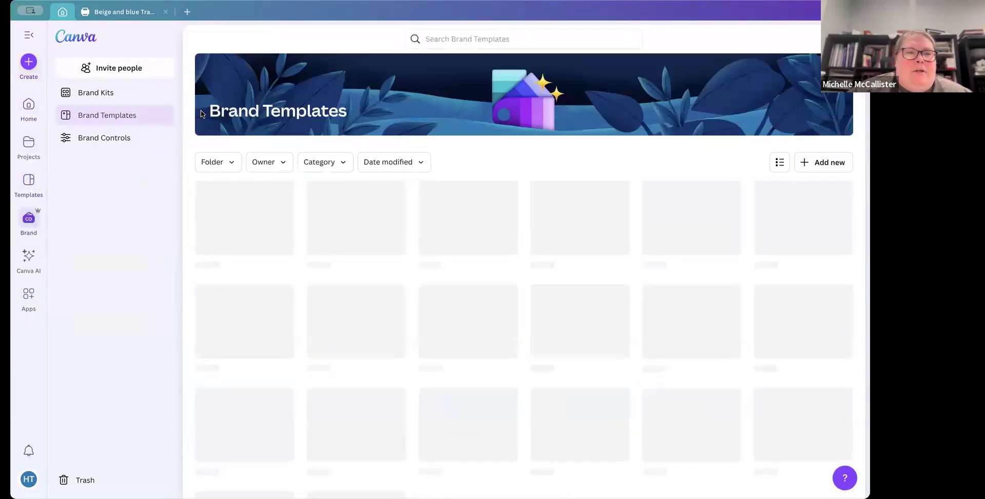
pyautogui.click(97, 93)
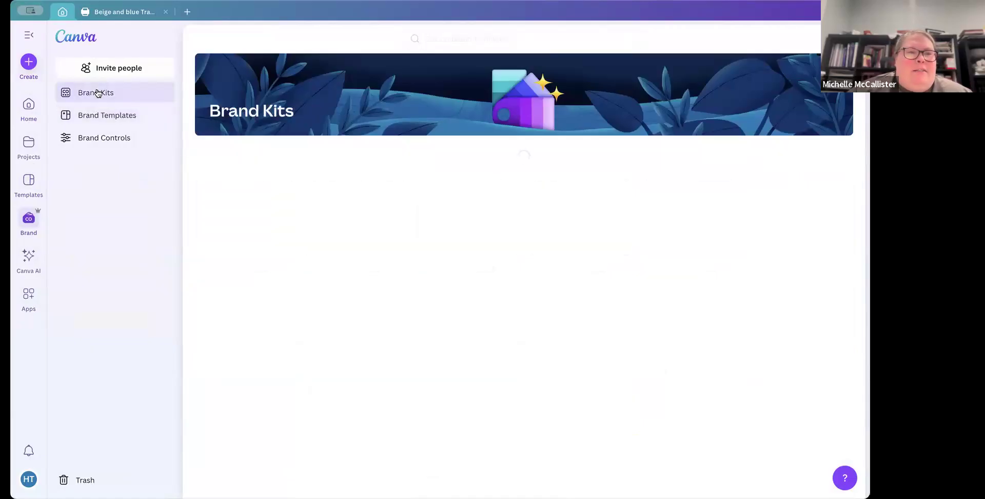
pyautogui.moveTo(281, 330)
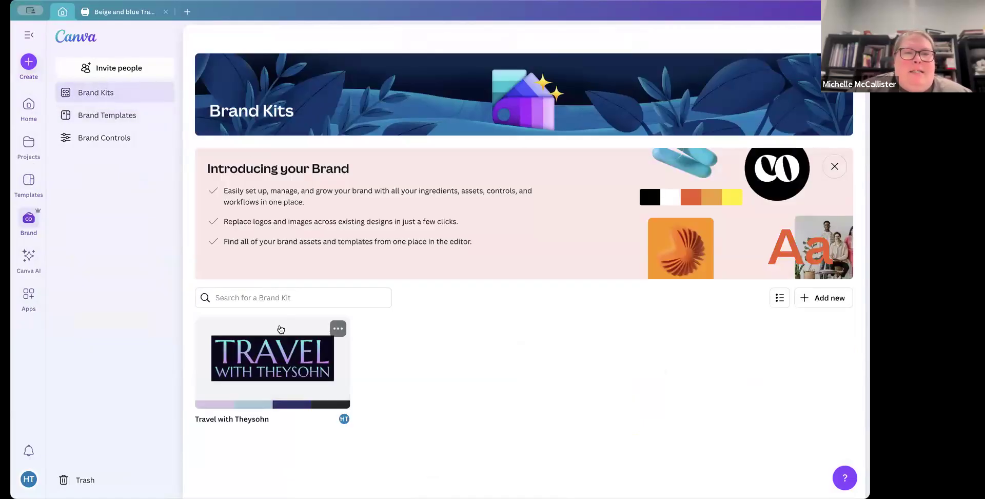
pyautogui.click(834, 168)
pyautogui.moveTo(327, 225)
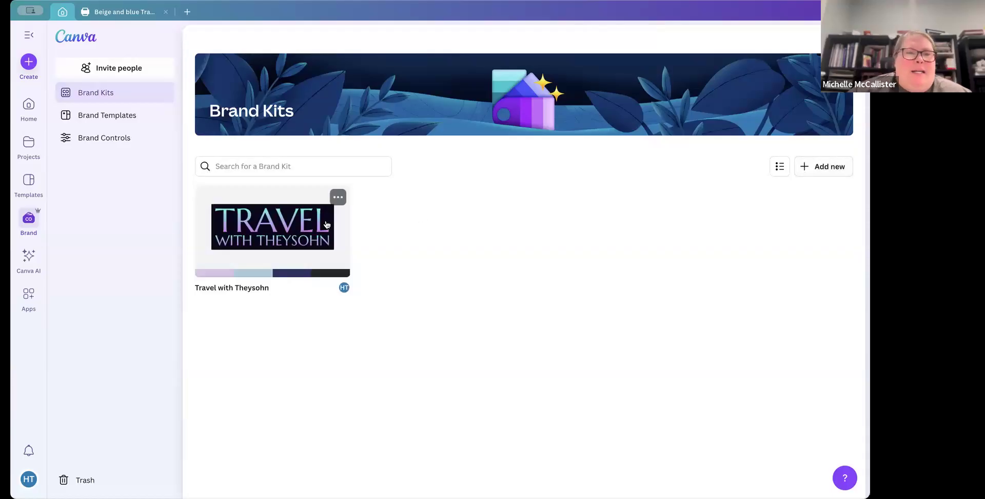
pyautogui.click(282, 225)
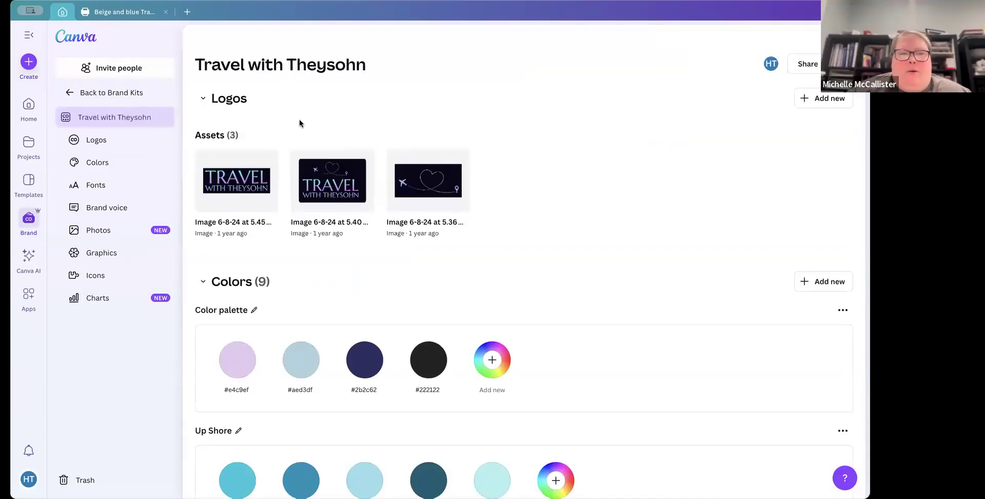
# Step: Return to the home page, then go back through Brand Kits and reopen the Travel with Theysohn kit
pyautogui.click(29, 107)
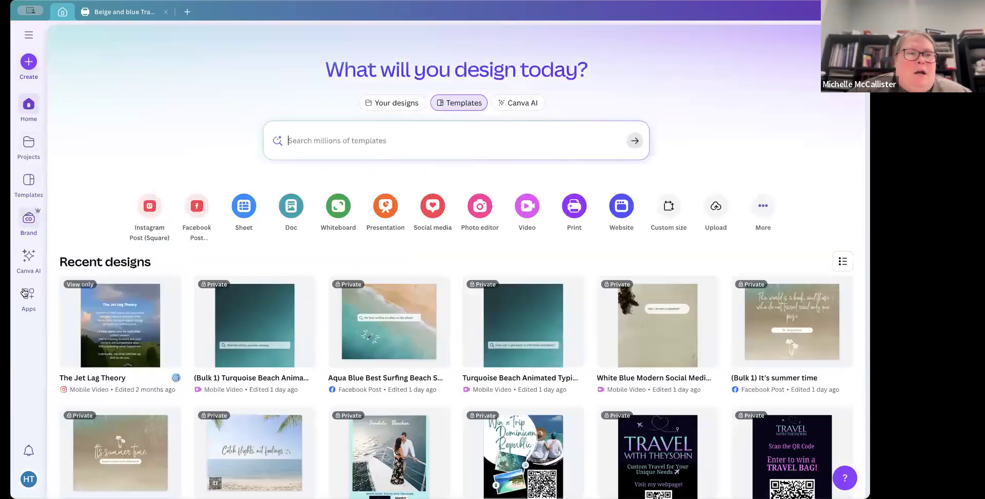
pyautogui.click(28, 217)
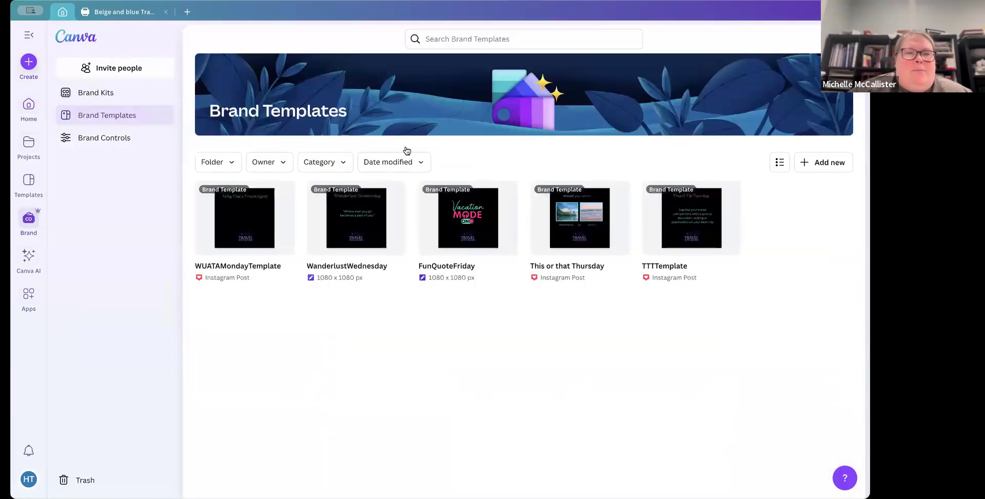
pyautogui.click(114, 94)
pyautogui.click(269, 253)
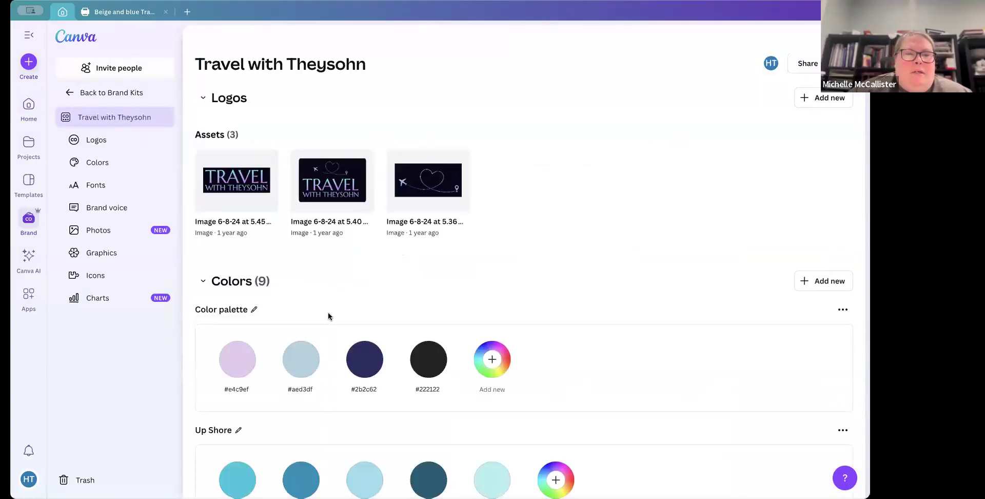
# Step: Review the brand kit's logos, colour palettes, fonts, brand voice, photos and graphics sections
pyautogui.scroll(-5, 329, 314)
pyautogui.scroll(-10, 328, 312)
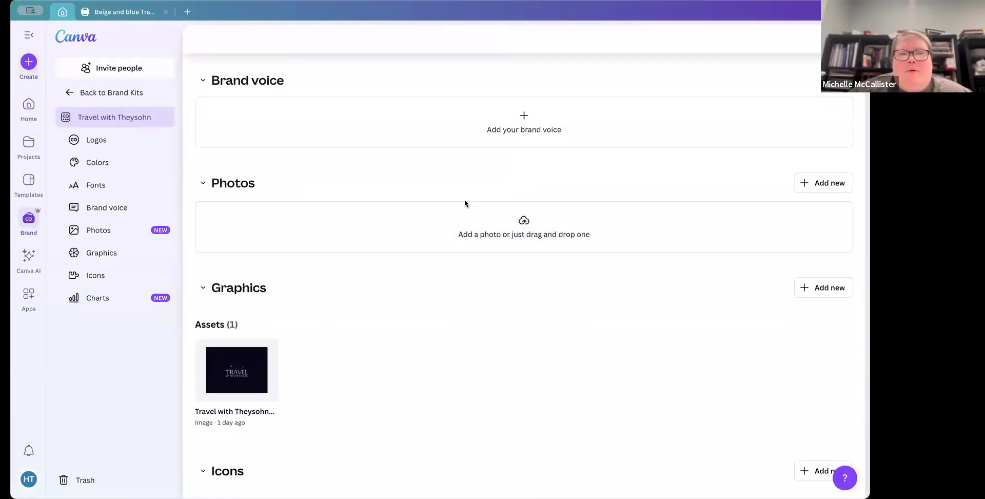
pyautogui.scroll(4, 463, 200)
pyautogui.scroll(12, 465, 205)
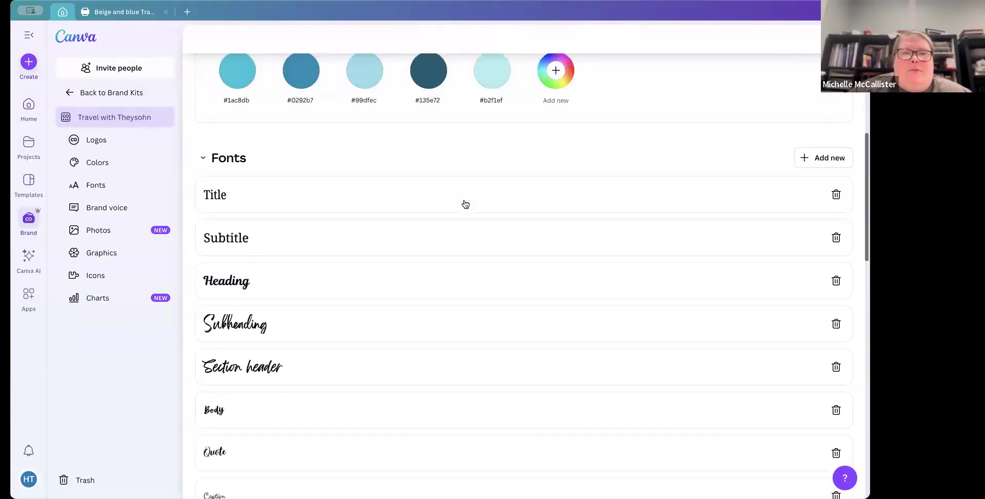
pyautogui.scroll(2, 464, 207)
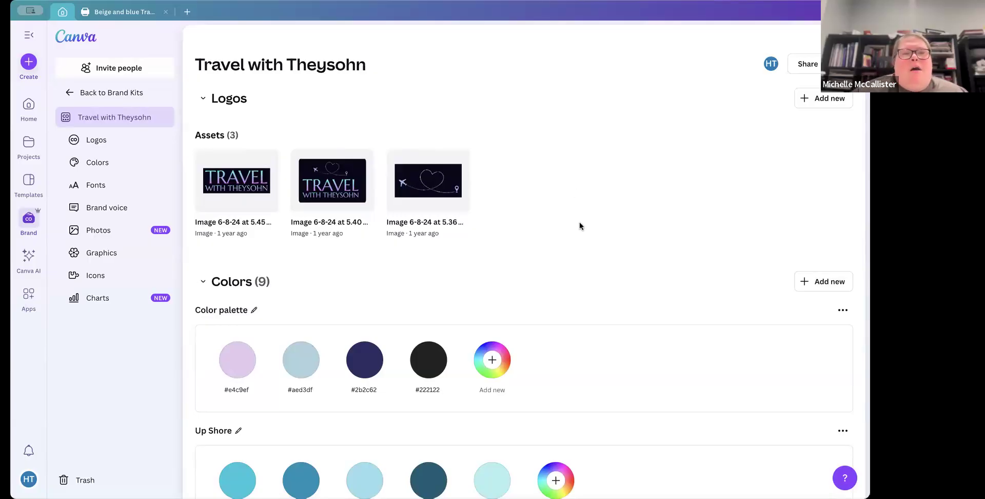
pyautogui.scroll(-5, 580, 225)
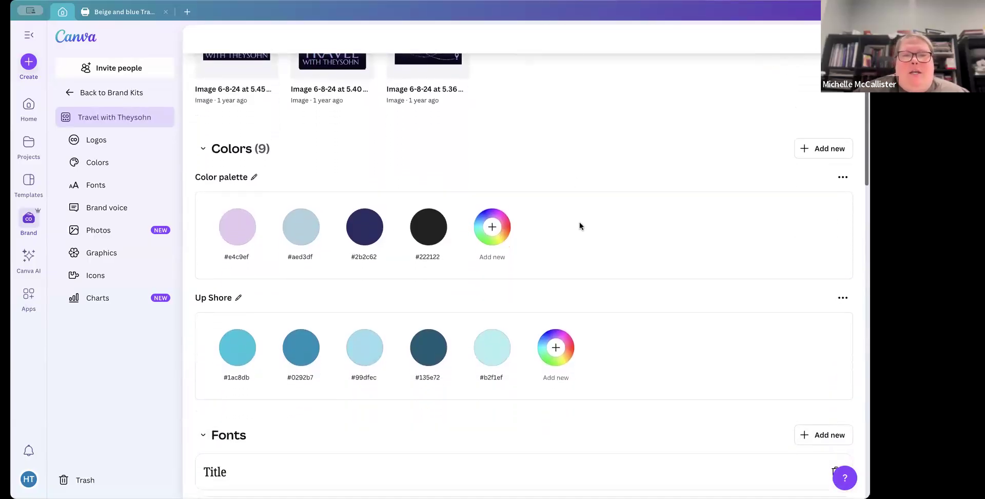
pyautogui.scroll(-2, 580, 226)
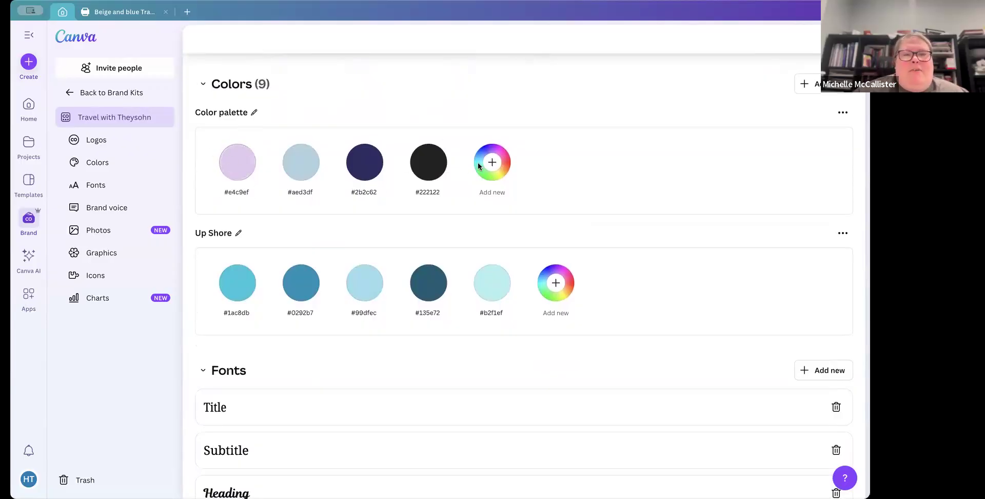
pyautogui.scroll(5, 652, 152)
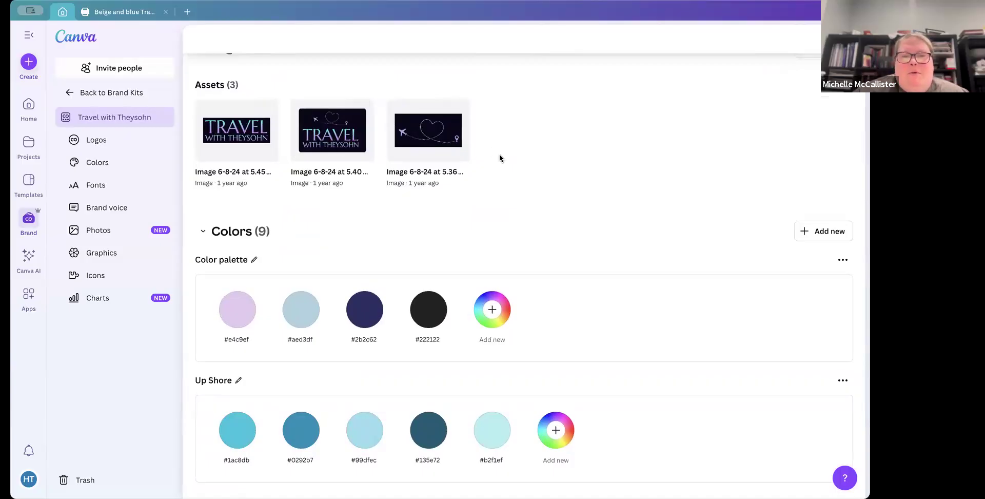
pyautogui.scroll(-9, 499, 154)
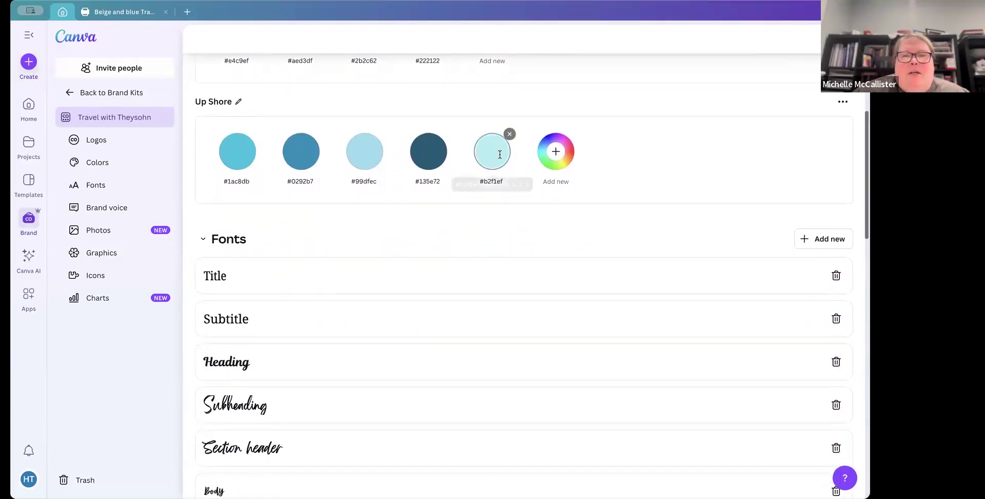
pyautogui.scroll(-3, 251, 177)
pyautogui.scroll(-3, 264, 198)
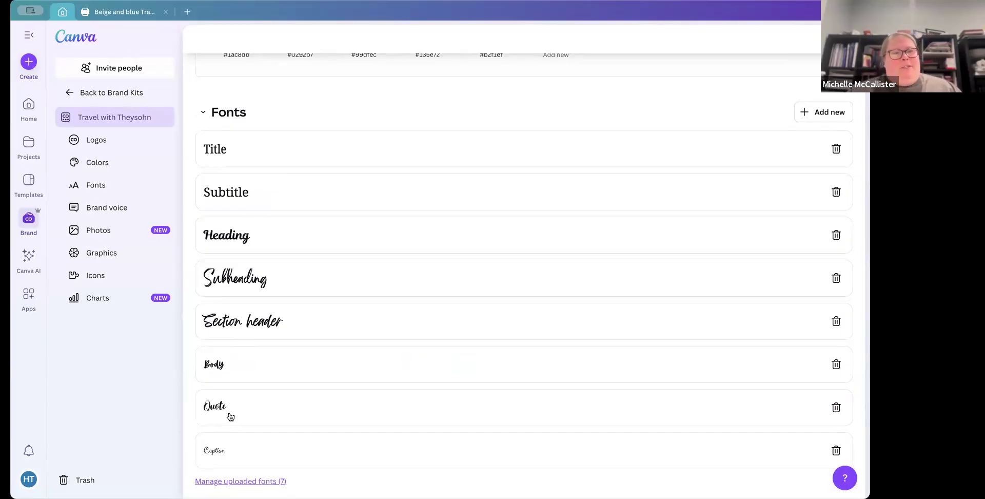
# Step: Inspect the font, heading type and size settings of the Title, Subheading, Heading and Subtitle text styles
pyautogui.click(241, 153)
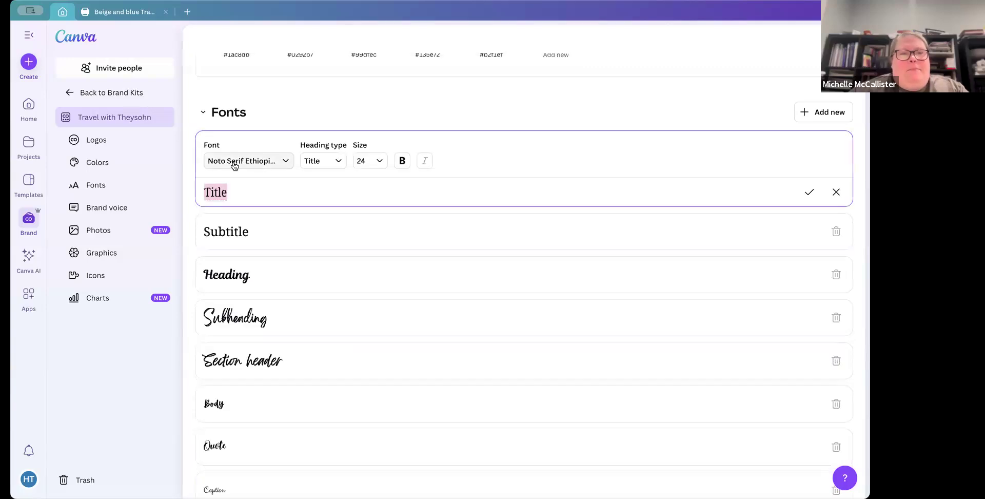
pyautogui.click(835, 193)
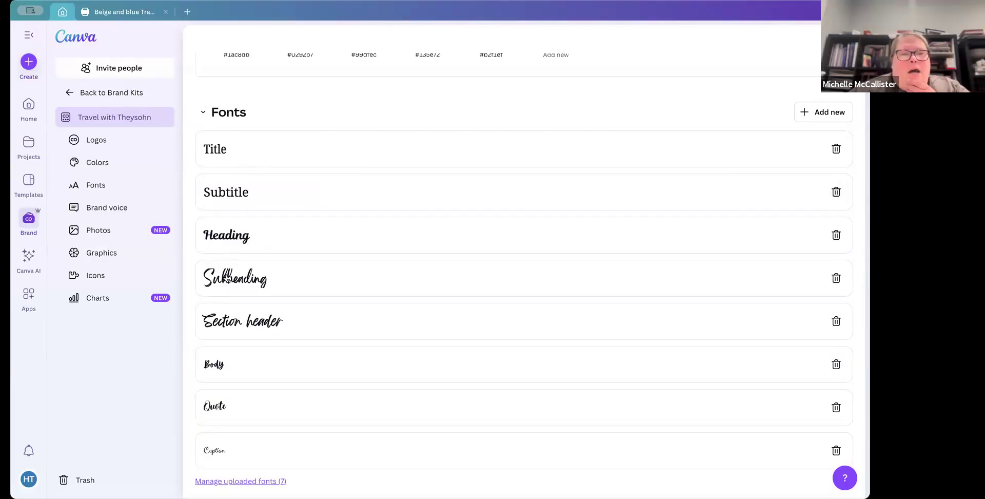
pyautogui.click(275, 278)
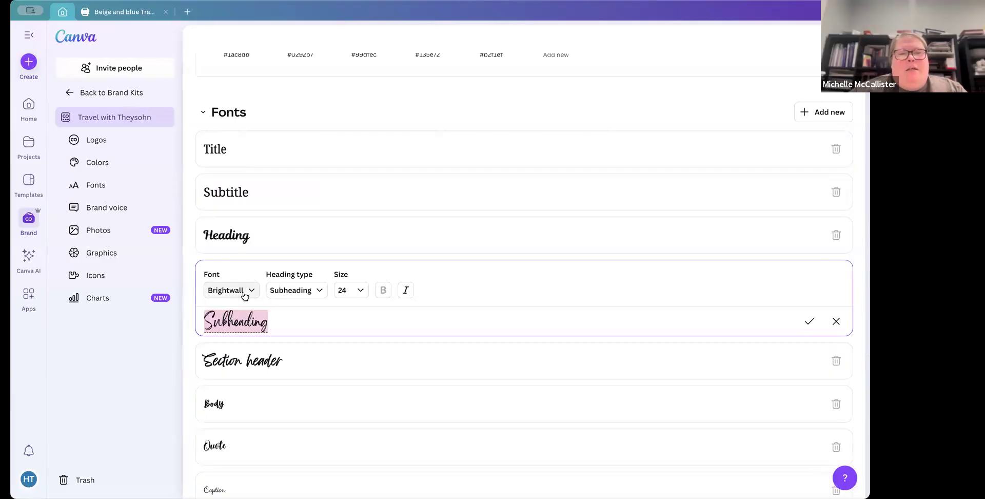
pyautogui.click(255, 238)
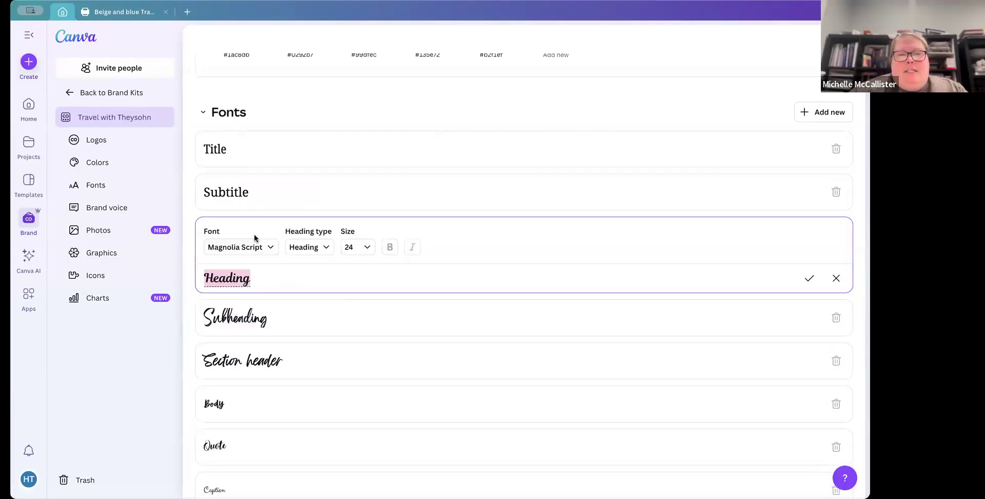
pyautogui.click(278, 205)
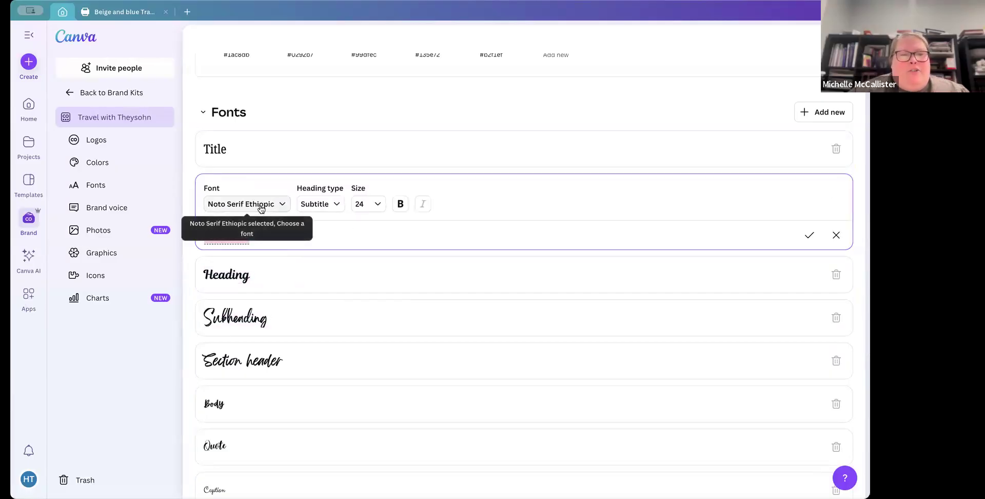
pyautogui.click(314, 154)
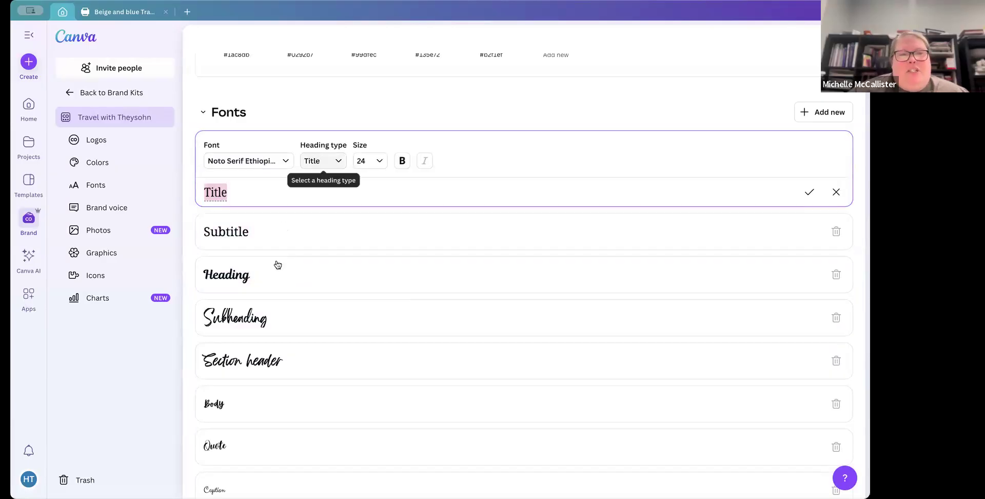
# Step: Inspect the Body text style's font settings and browse the rest of the font list
pyautogui.scroll(-4, 273, 304)
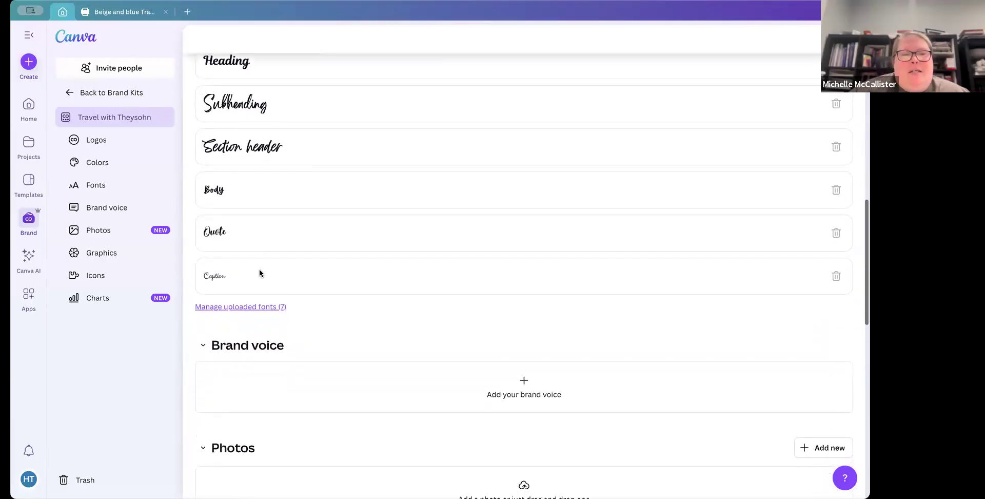
pyautogui.scroll(3, 266, 183)
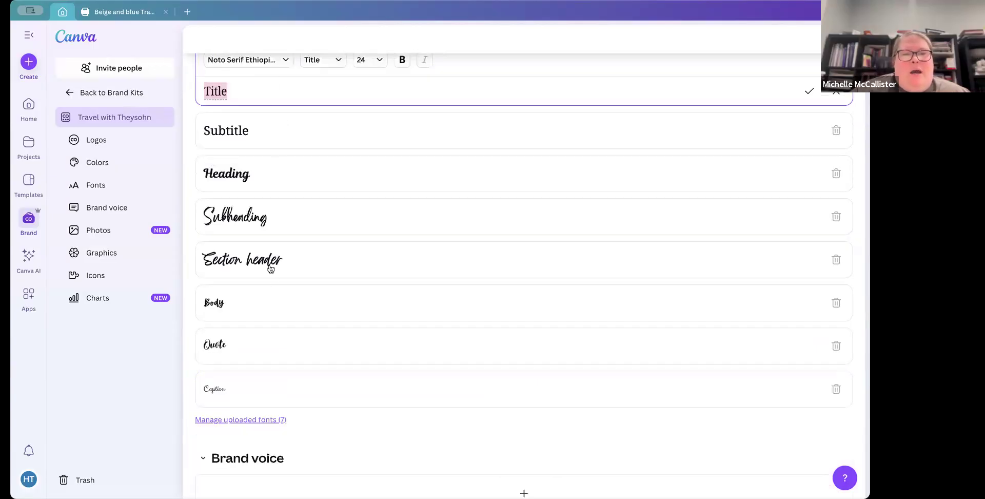
pyautogui.click(279, 307)
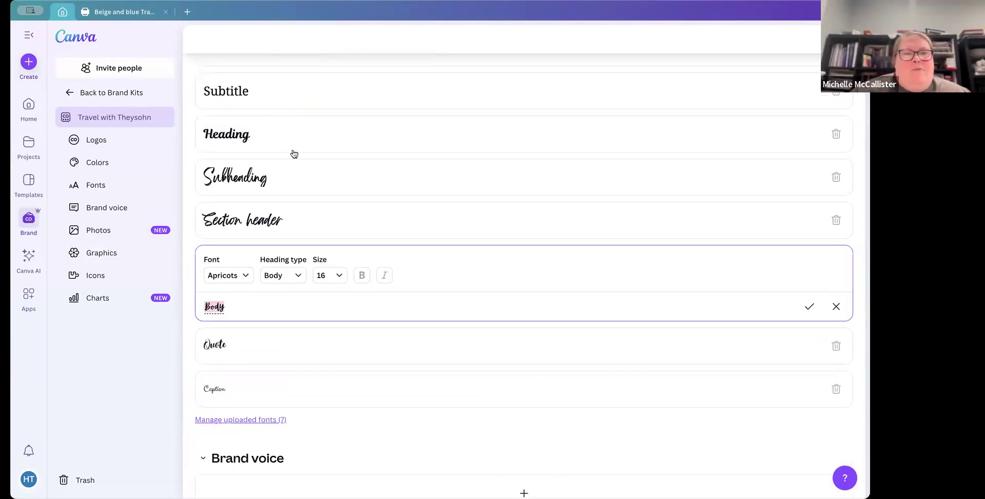
pyautogui.scroll(1, 306, 110)
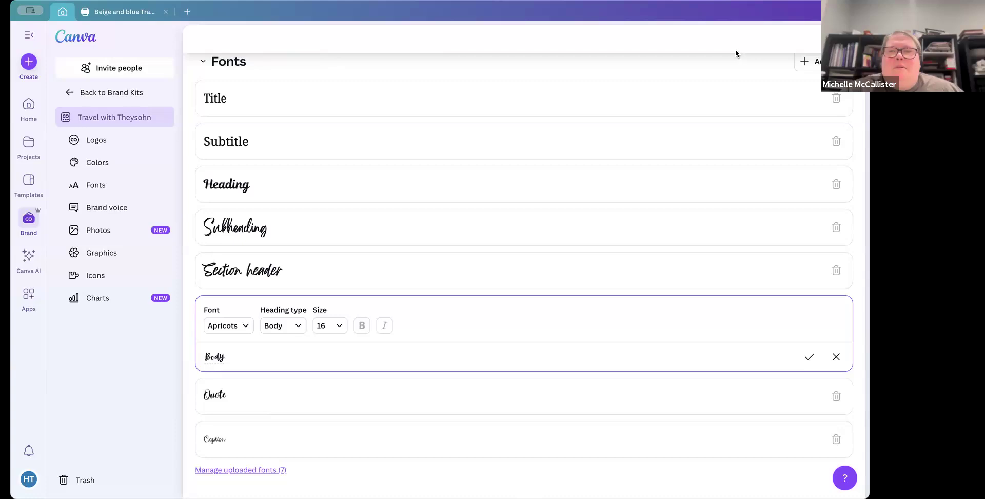
pyautogui.scroll(3, 419, 112)
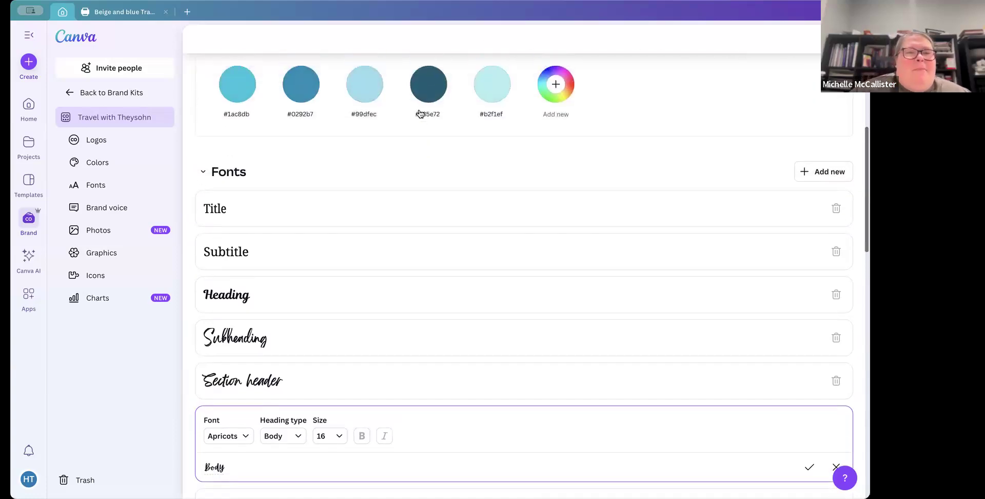
pyautogui.scroll(-2, 420, 113)
pyautogui.scroll(-4, 420, 113)
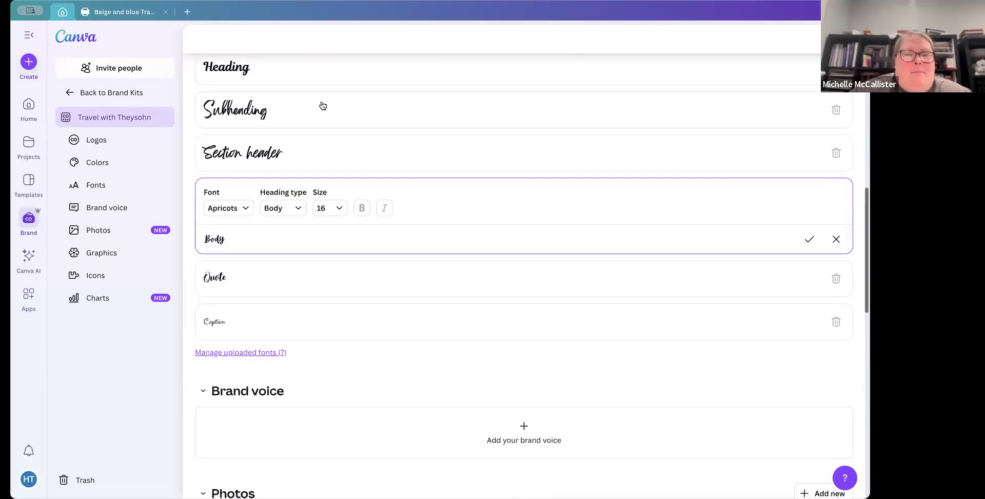
pyautogui.scroll(4, 276, 88)
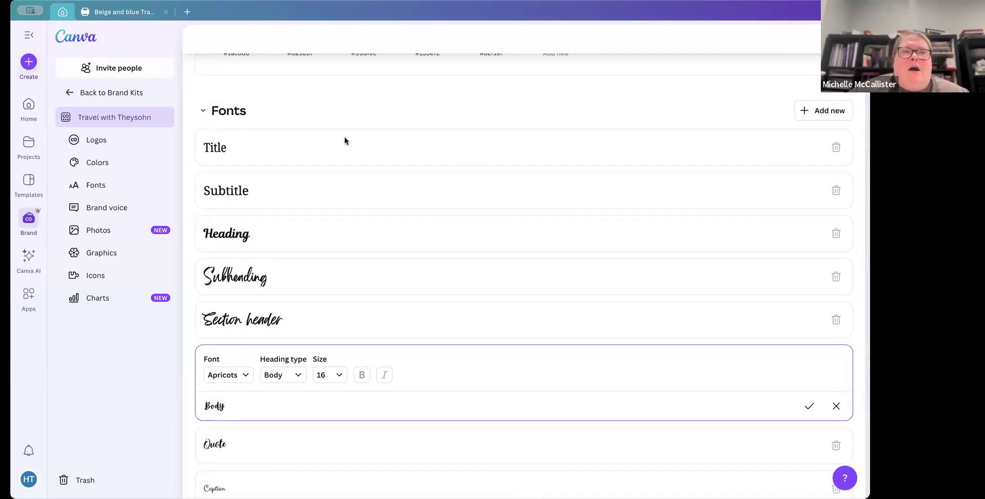
pyautogui.scroll(7, 343, 138)
pyautogui.scroll(4, 334, 148)
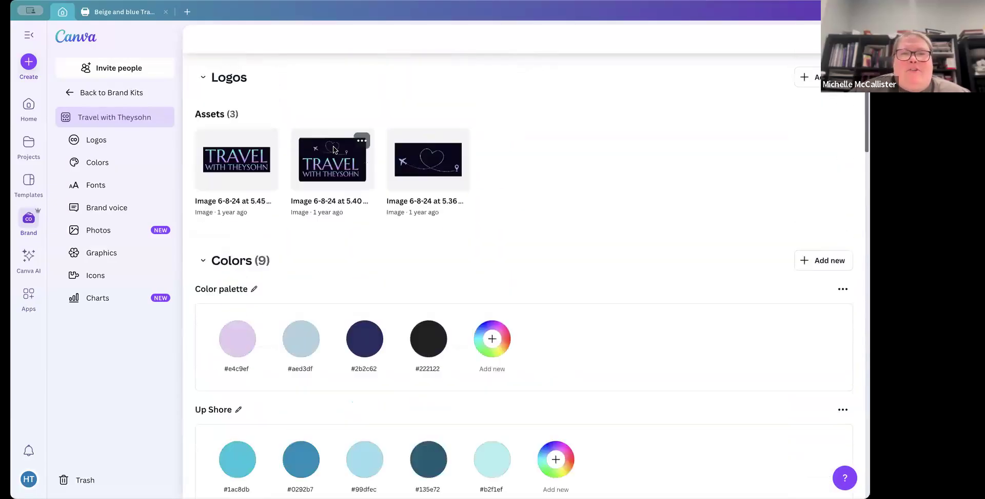
# Step: Go back to the brand kits list, reopen the Travel with Theysohn kit and scroll through its colours and fonts
pyautogui.click(66, 93)
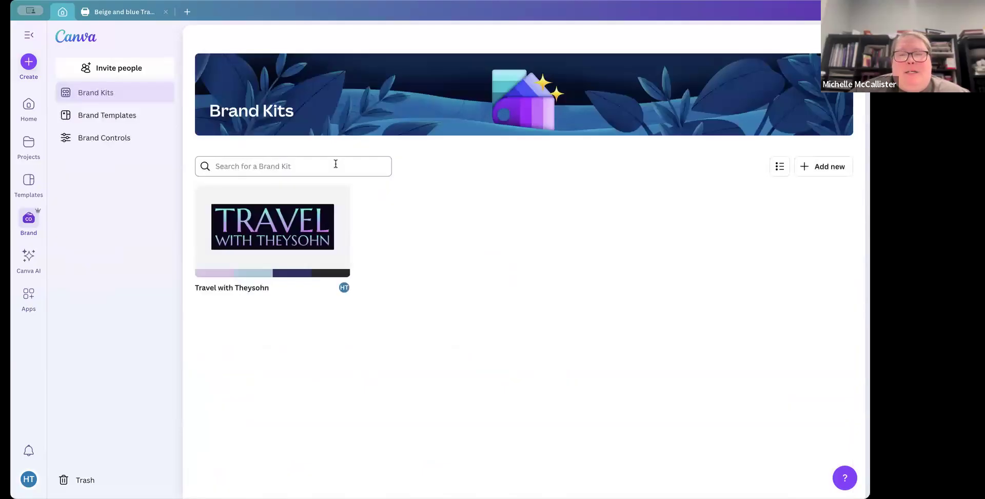
pyautogui.click(304, 229)
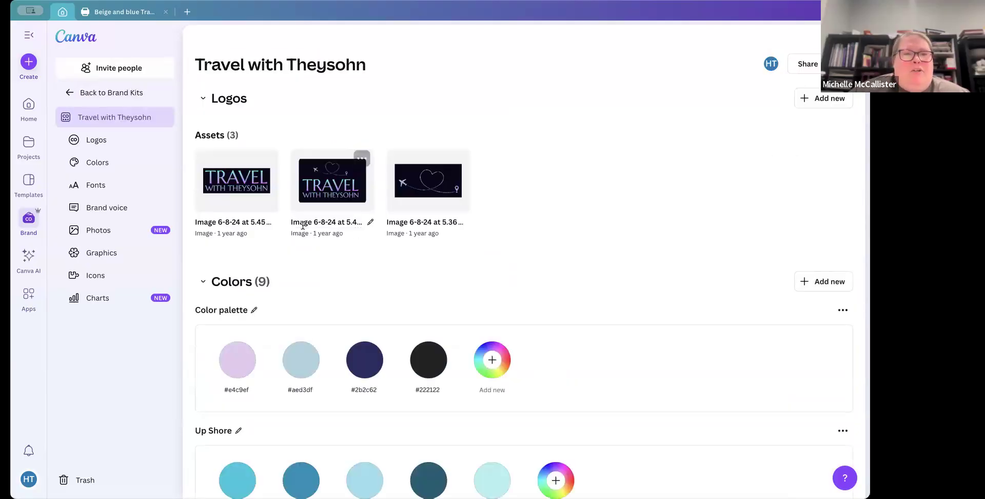
pyautogui.scroll(-2, 576, 227)
pyautogui.scroll(-5, 576, 227)
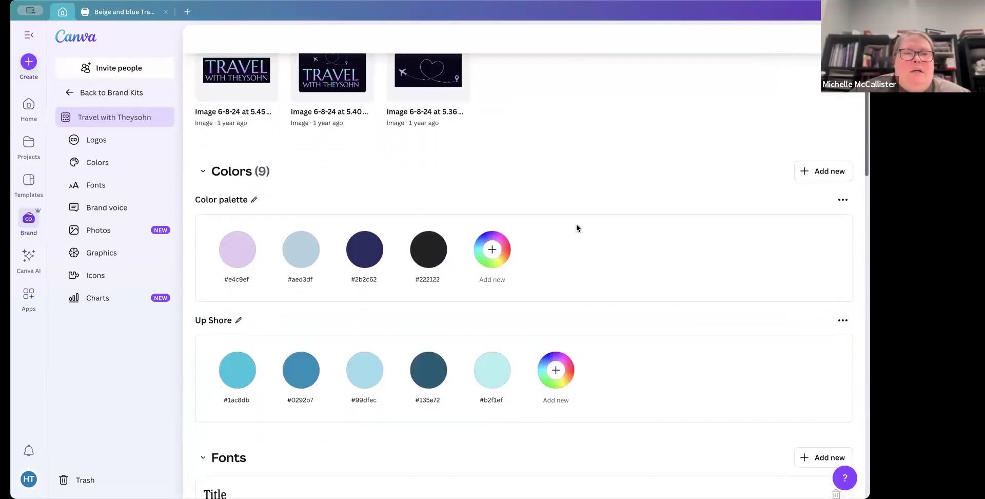
pyautogui.scroll(-4, 577, 224)
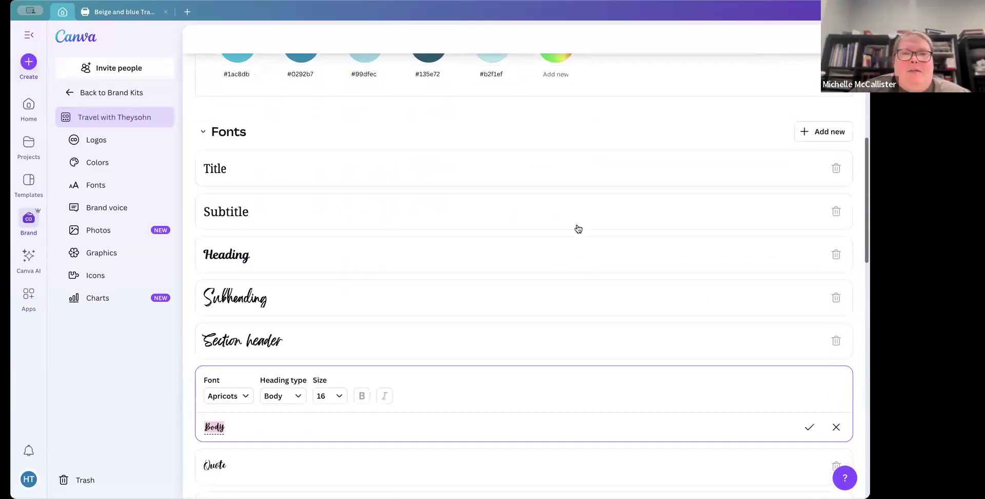
pyautogui.scroll(5, 577, 224)
pyautogui.scroll(5, 577, 224)
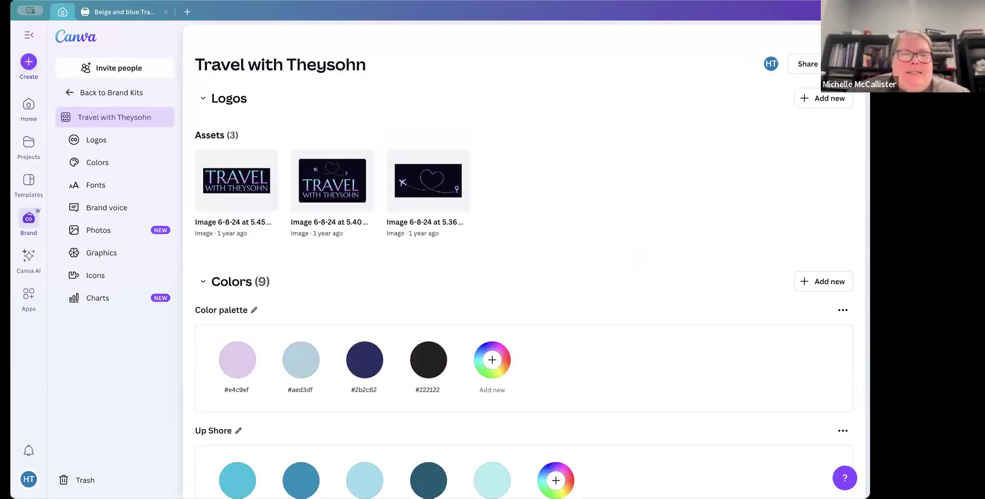
# Step: Return to the brand kits list and create a new brand kit named Sample
pyautogui.moveTo(428, 480)
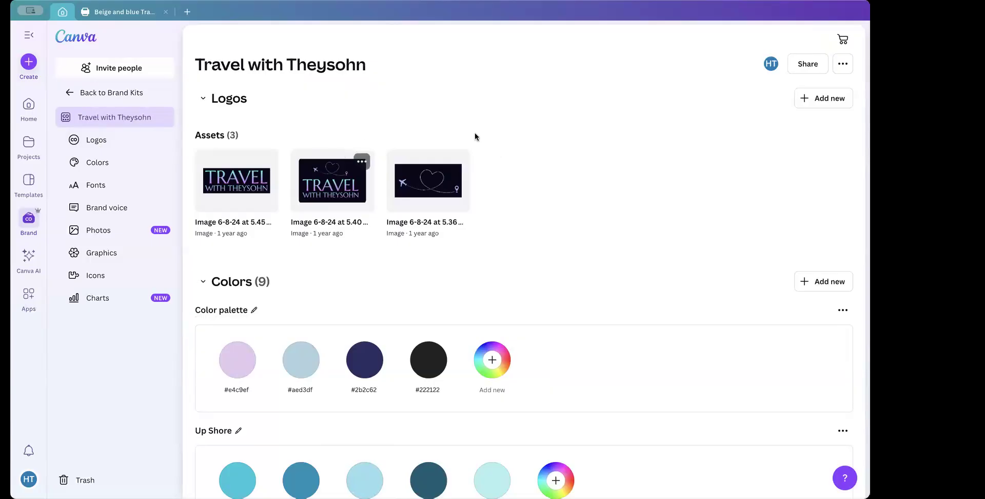
pyautogui.click(66, 94)
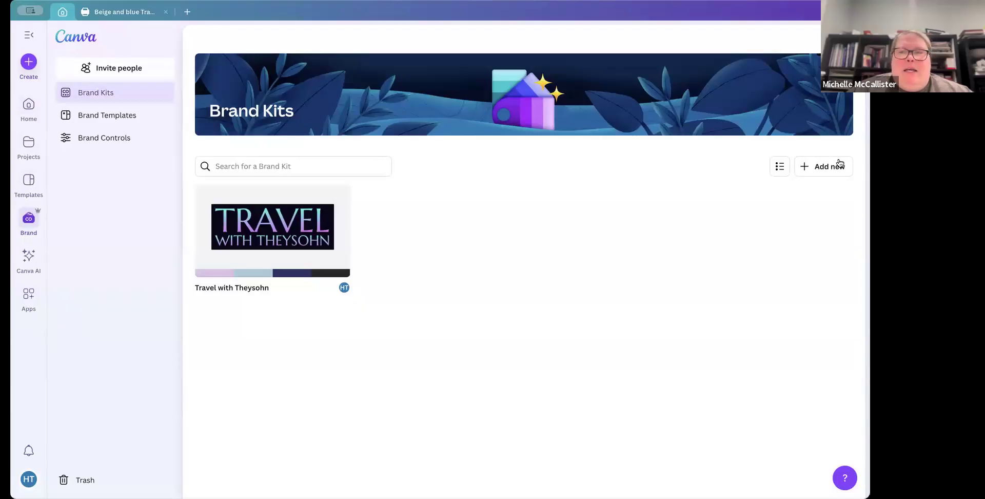
pyautogui.click(833, 165)
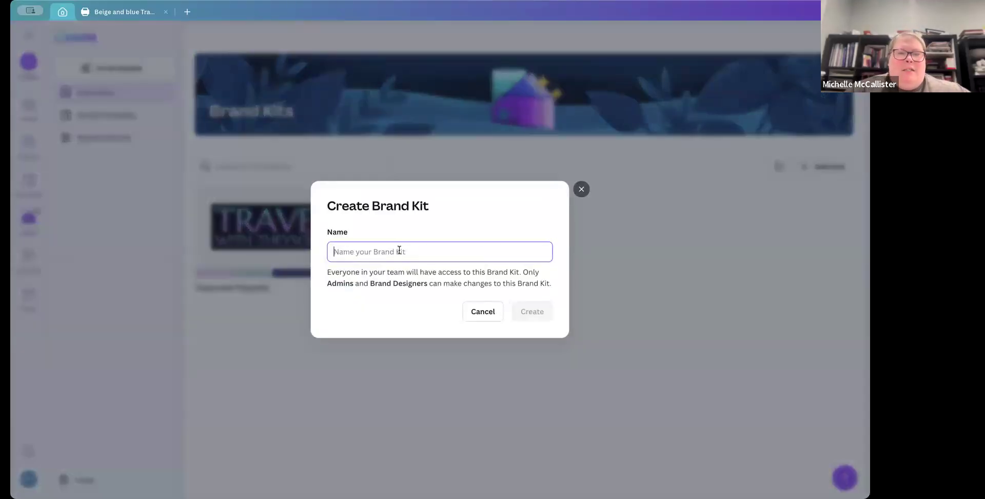
pyautogui.write('Sm')
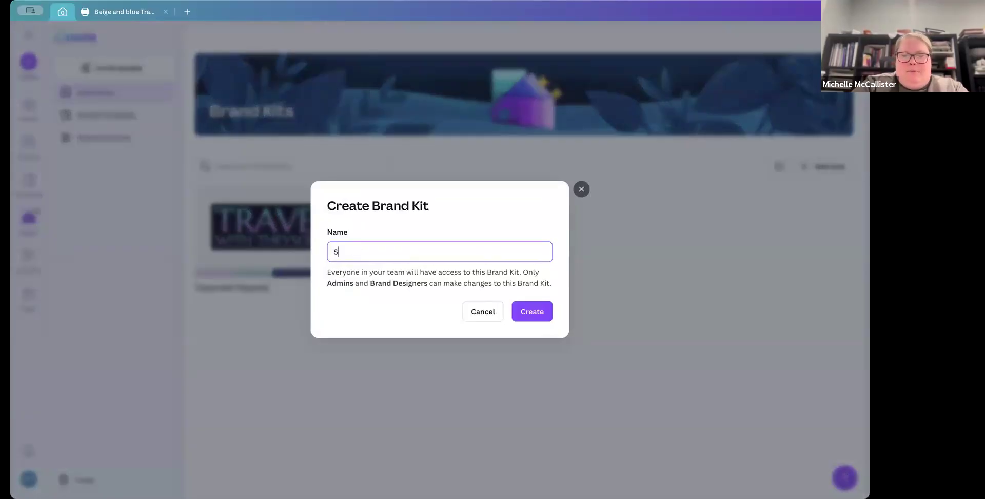
pyautogui.click(531, 311)
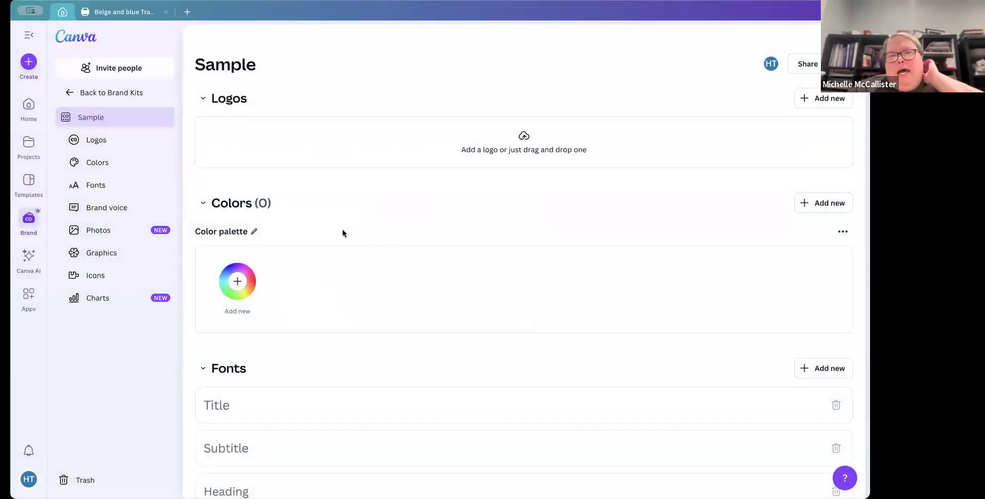
# Step: Review the options for adding logos to the new kit and scroll down to its colour palette
pyautogui.click(836, 99)
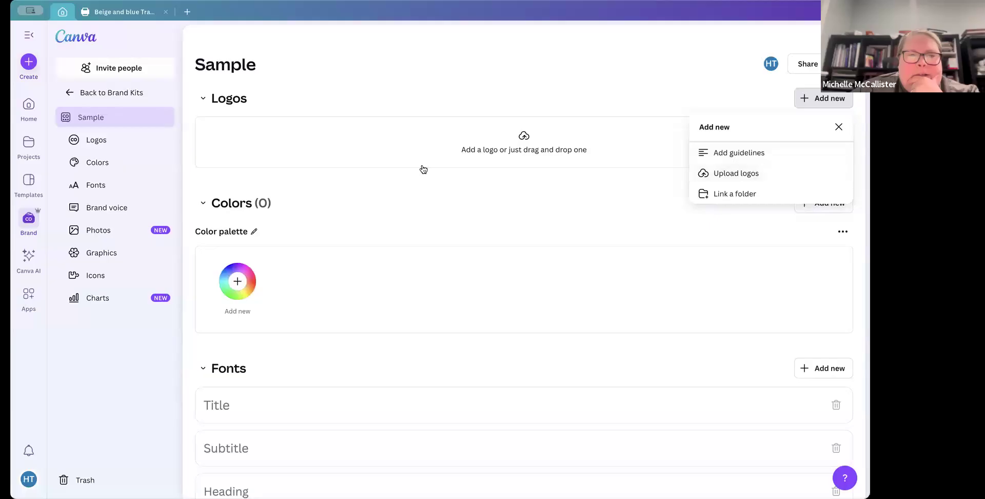
pyautogui.scroll(-2, 568, 184)
pyautogui.scroll(-1, 567, 186)
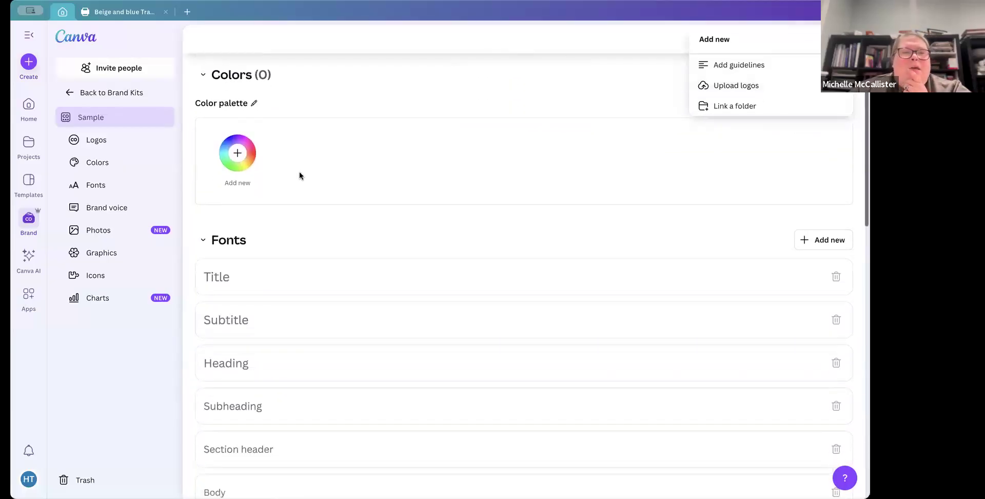
# Step: Add a beige colour, #e8d9bc, to the Sample kit's colour palette
pyautogui.click(239, 154)
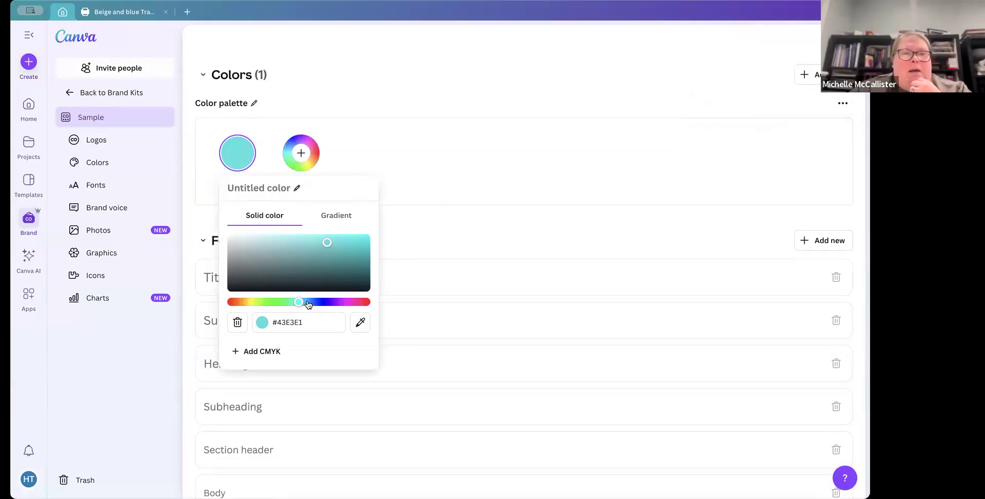
pyautogui.moveTo(277, 304); pyautogui.dragTo(245, 303)
pyautogui.click(255, 242)
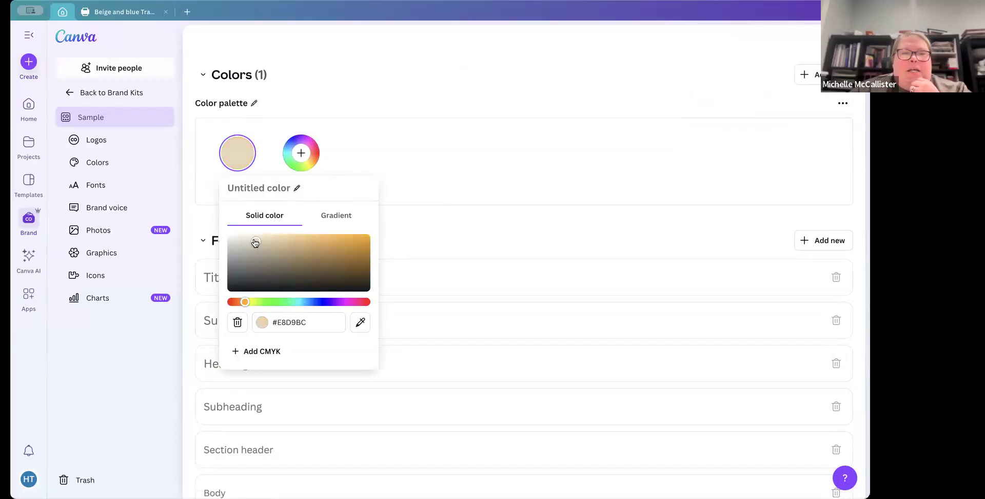
# Step: Add a dark navy colour, #150b57, as the palette's second colour
pyautogui.click(302, 153)
pyautogui.click(302, 153)
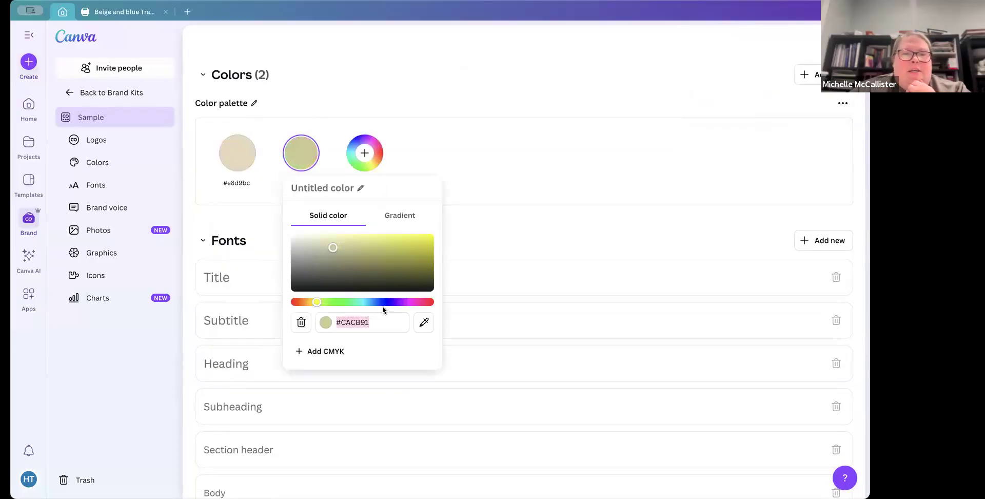
pyautogui.click(388, 303)
pyautogui.click(428, 272)
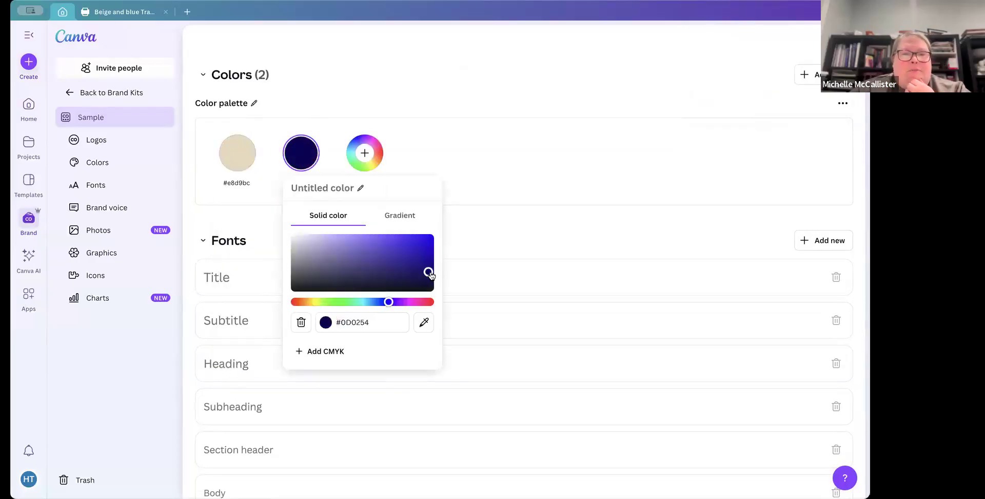
pyautogui.click(423, 274)
pyautogui.click(415, 271)
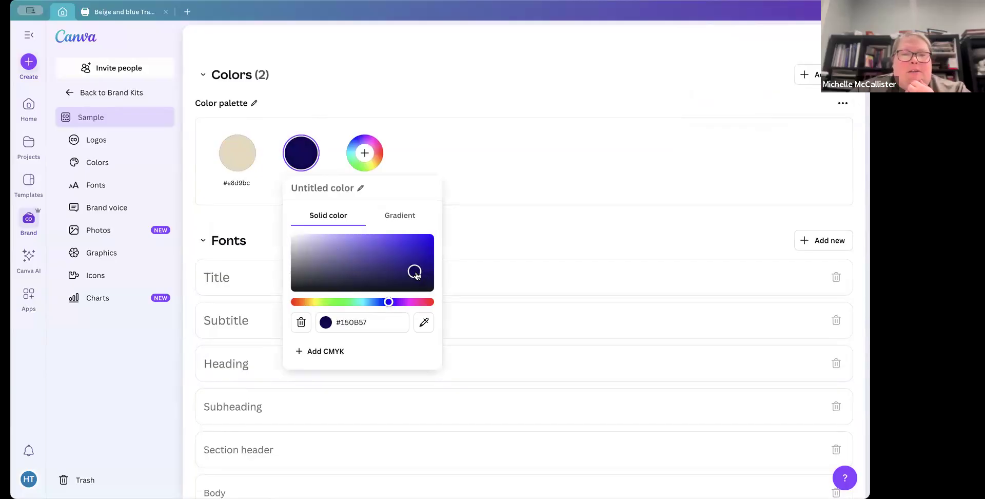
pyautogui.click(359, 146)
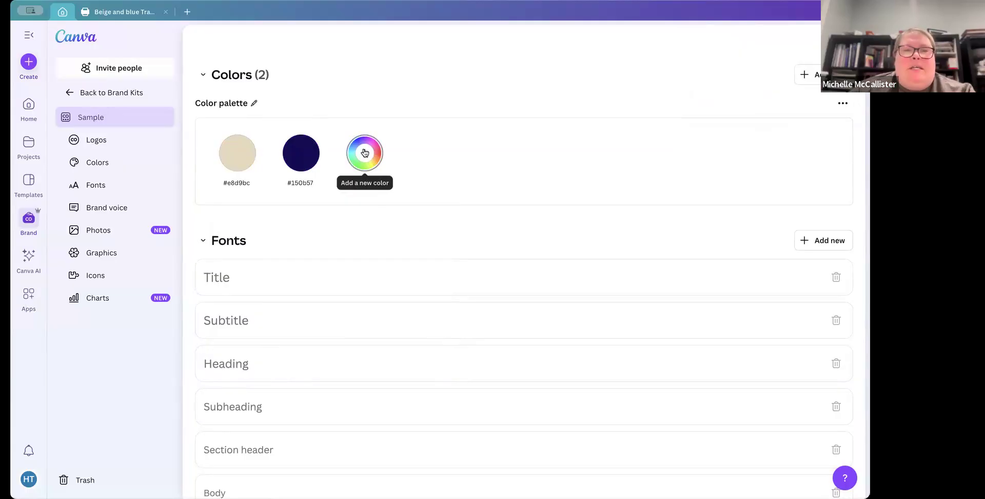
# Step: Add a pale lilac colour, #e5d4f4, as the palette's third colour
pyautogui.click(365, 153)
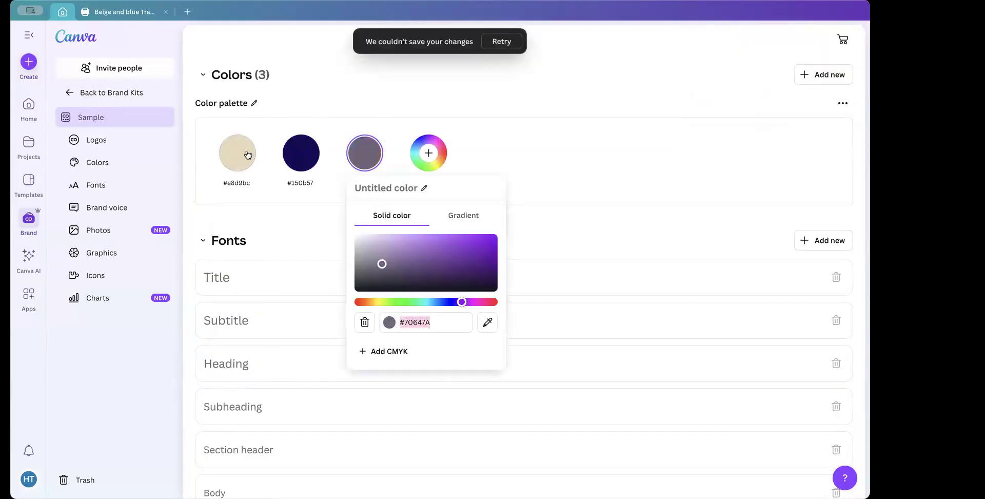
pyautogui.moveTo(314, 158)
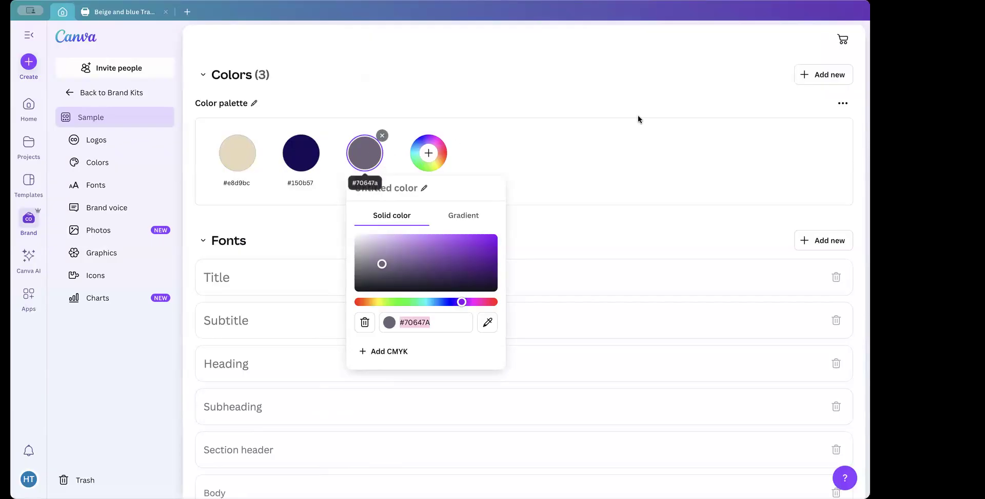
pyautogui.click(375, 239)
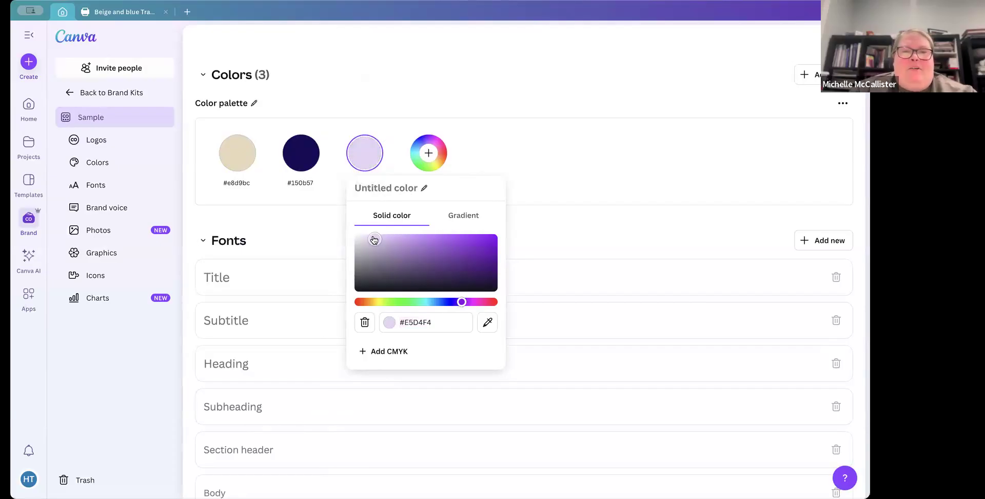
pyautogui.click(430, 154)
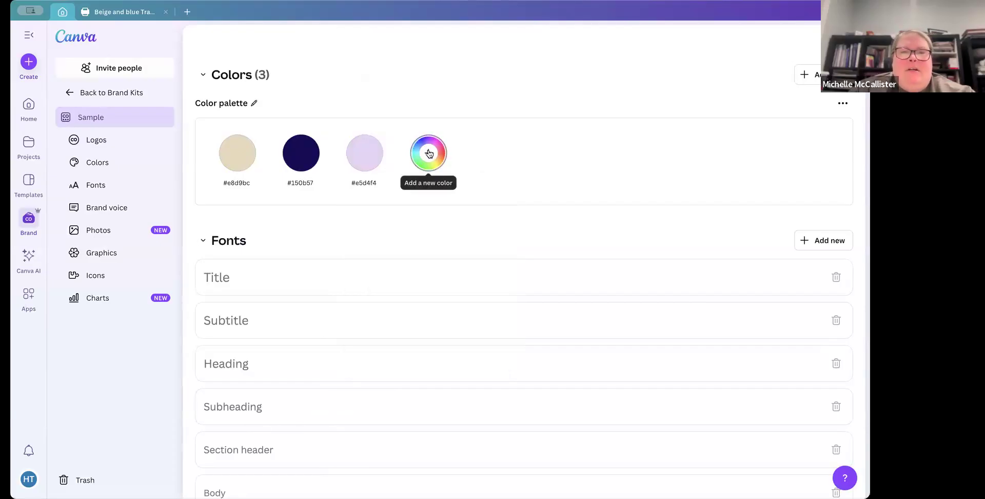
# Step: Add a light blue colour, #92ccd6, as the palette's fourth colour
pyautogui.click(429, 153)
pyautogui.moveTo(462, 303); pyautogui.dragTo(528, 303)
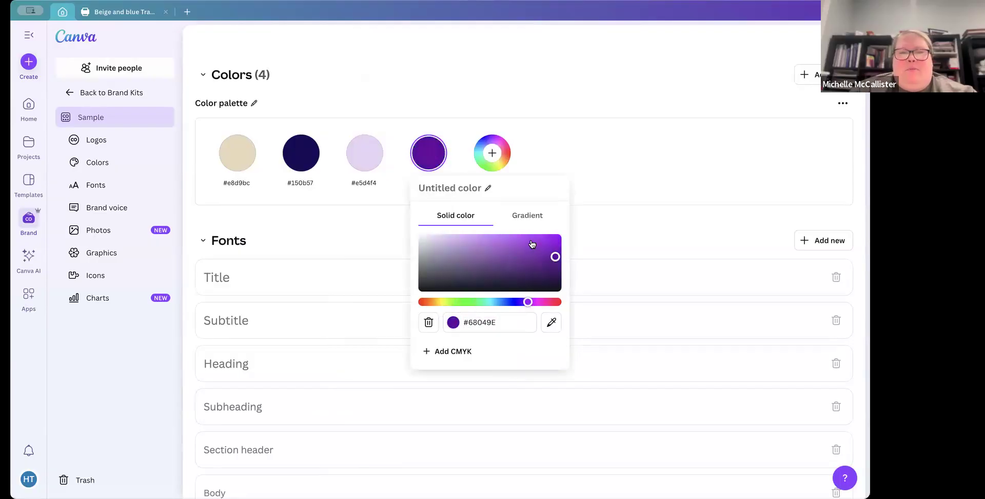
pyautogui.click(530, 242)
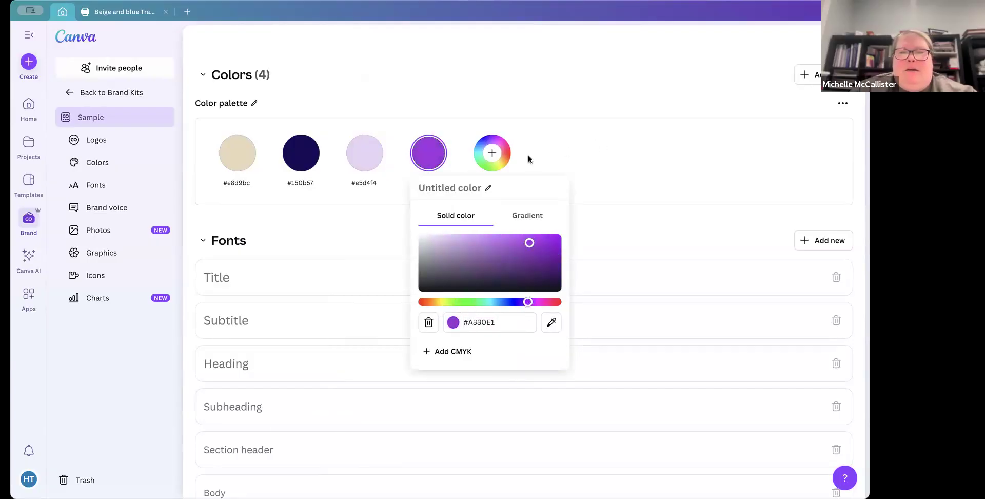
pyautogui.moveTo(529, 242); pyautogui.dragTo(464, 244)
pyautogui.click(493, 302)
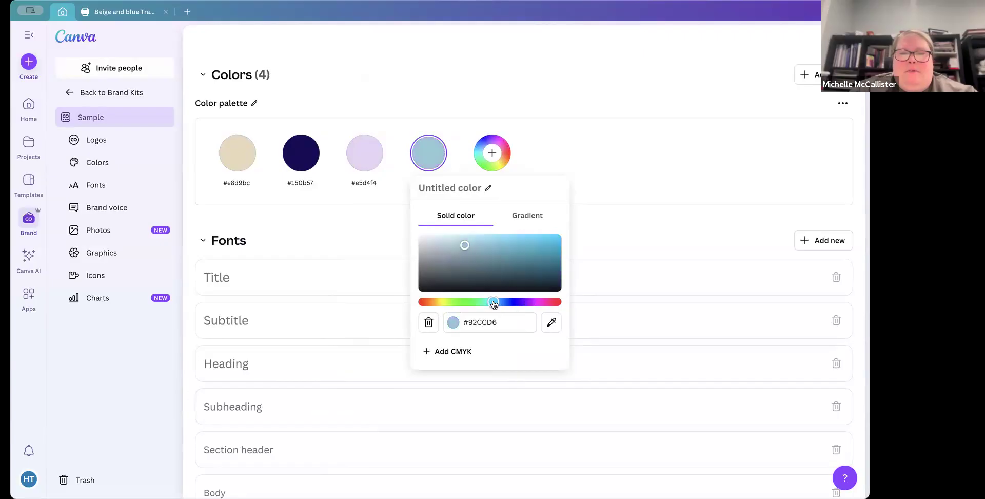
pyautogui.click(496, 156)
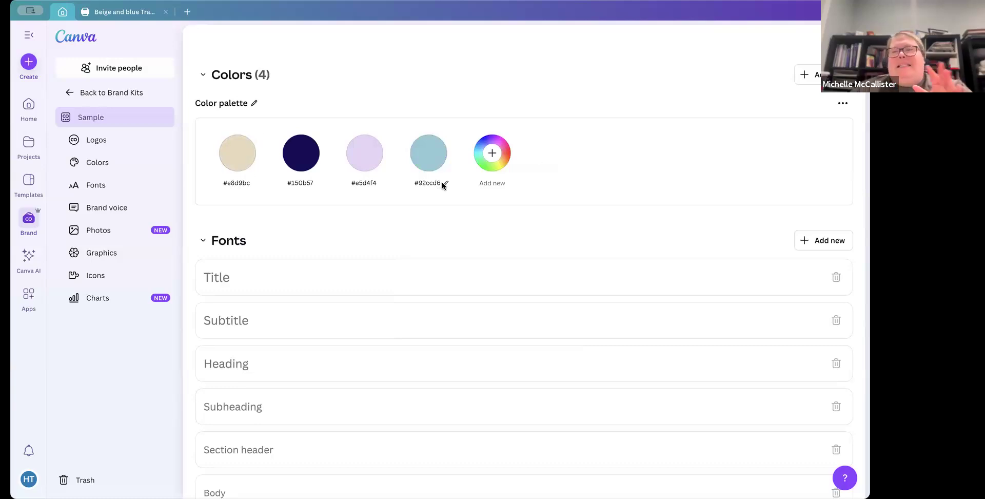
# Step: Set the Title text style's font to Amazone after searching the font list
pyautogui.scroll(-1, 595, 193)
pyautogui.scroll(-3, 595, 193)
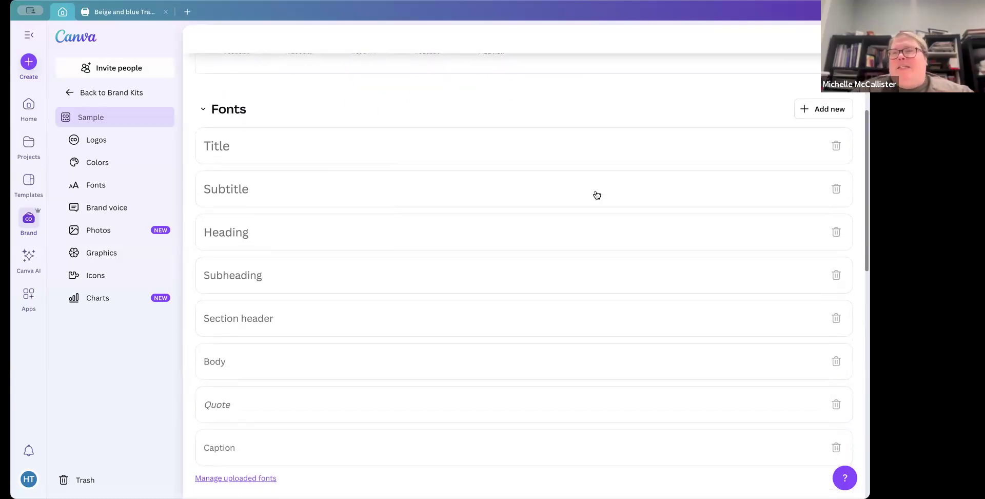
pyautogui.click(238, 147)
pyautogui.click(242, 160)
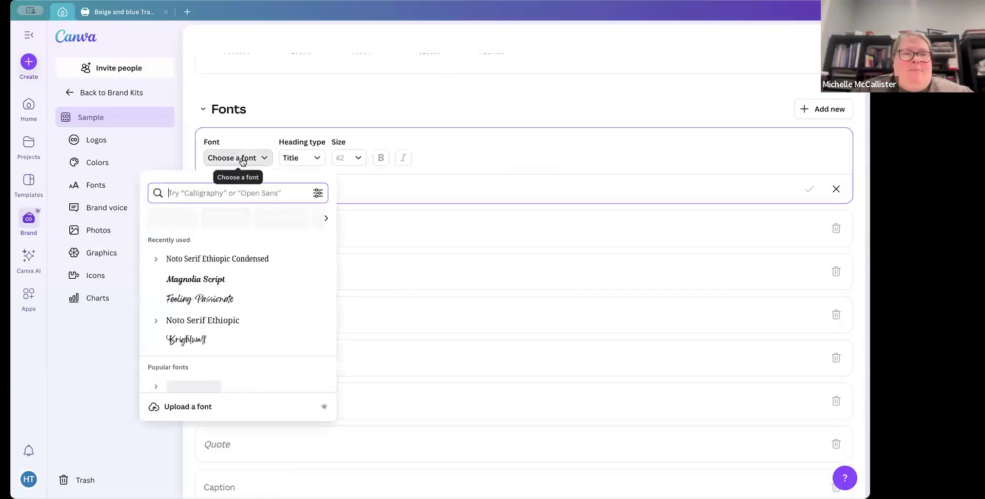
pyautogui.scroll(-3, 222, 279)
pyautogui.scroll(-4, 225, 283)
pyautogui.scroll(-3, 224, 283)
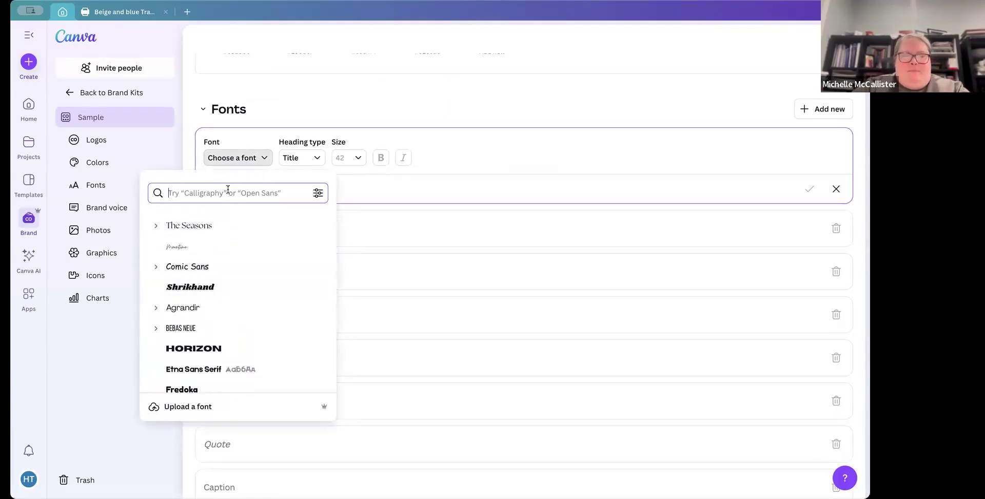
pyautogui.write('ama')
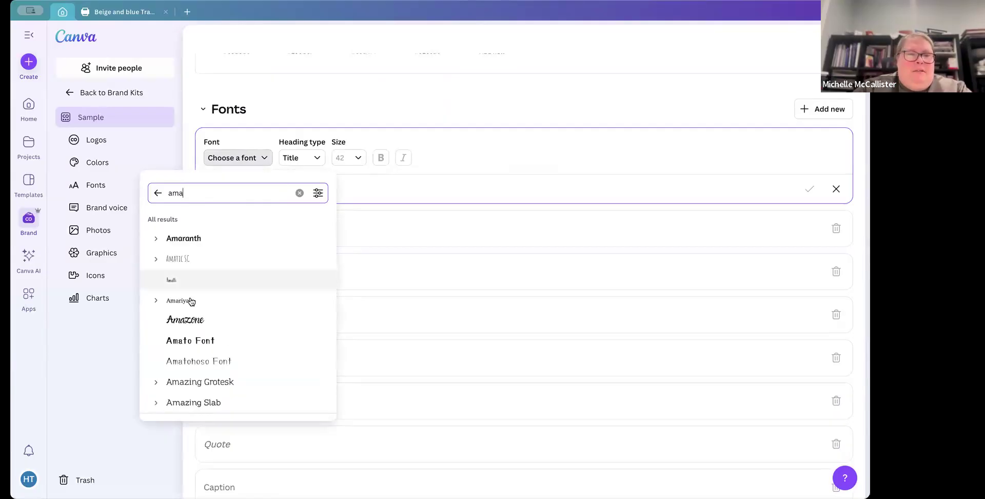
pyautogui.write('o')
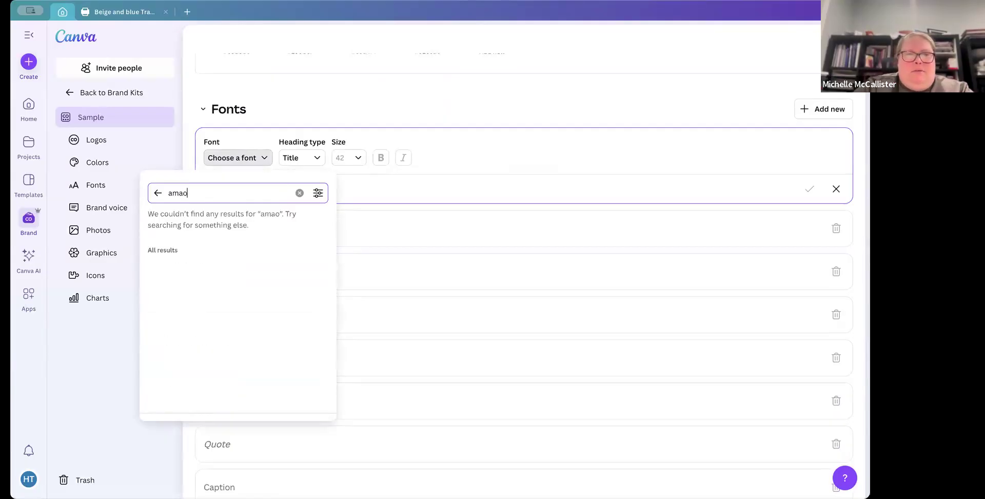
pyautogui.write('n')
pyautogui.press('BackSpace')
pyautogui.press('BackSpace')
pyautogui.press('BackSpace')
pyautogui.write('azone')
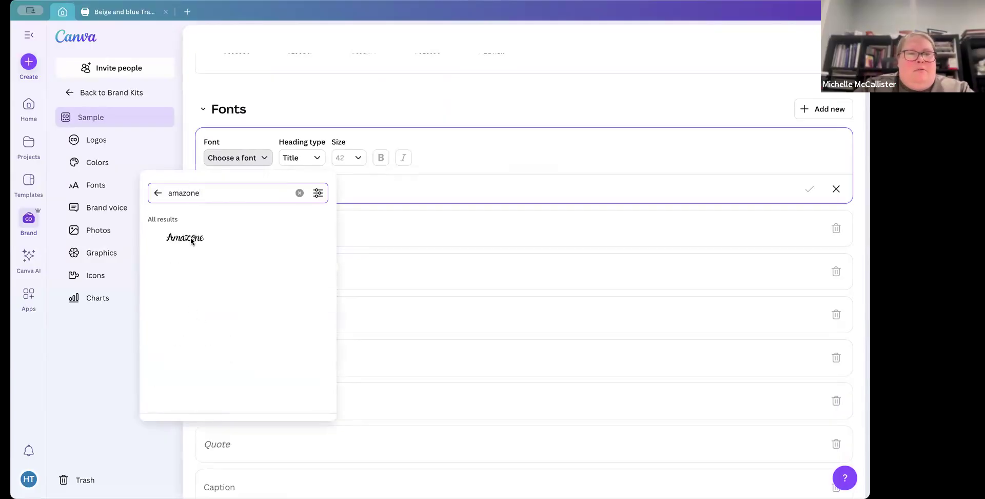
pyautogui.click(193, 244)
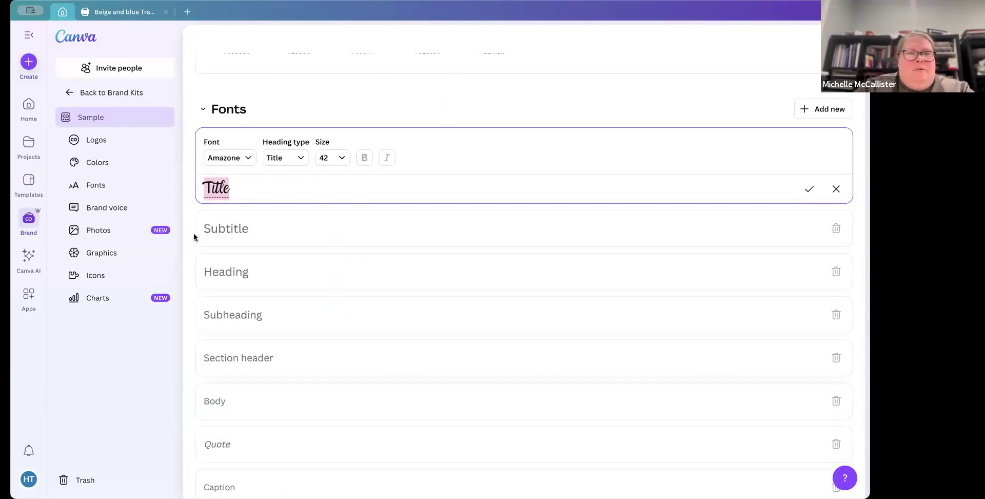
# Step: Set the Subtitle text style's font to Magnolia Script
pyautogui.click(231, 226)
pyautogui.click(231, 201)
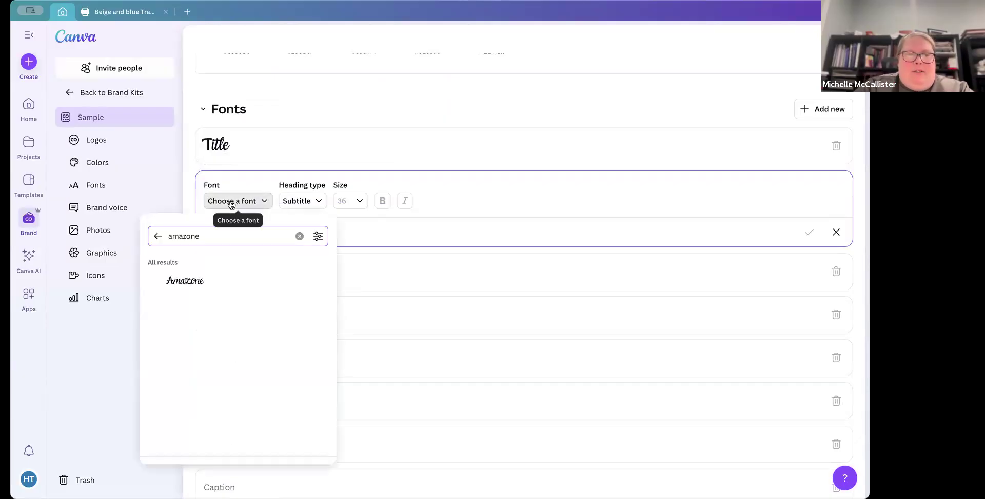
pyautogui.press('BackSpace')
pyautogui.press('BackSpace')
pyautogui.press('BackSpace')
pyautogui.press('BackSpace')
pyautogui.press('BackSpace')
pyautogui.press('BackSpace')
pyautogui.press('BackSpace')
pyautogui.write('mago')
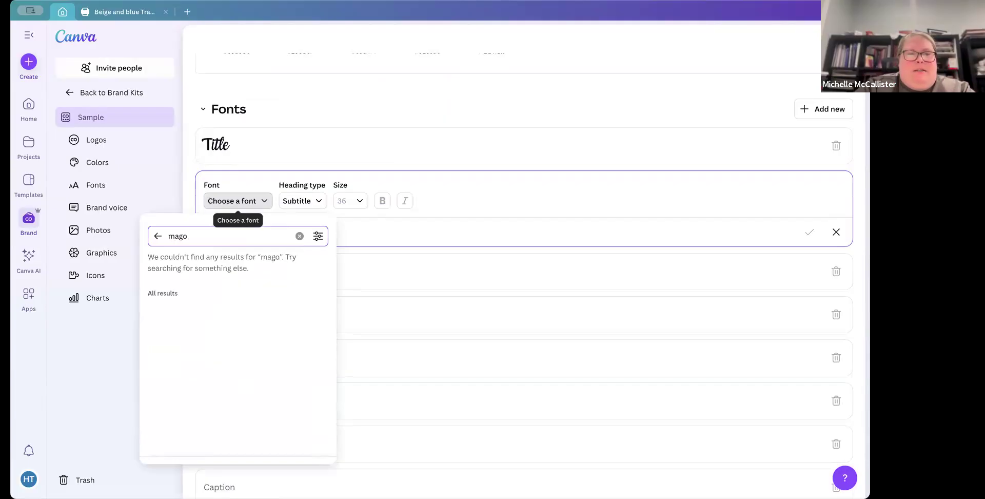
pyautogui.press('BackSpace')
pyautogui.write('nolia')
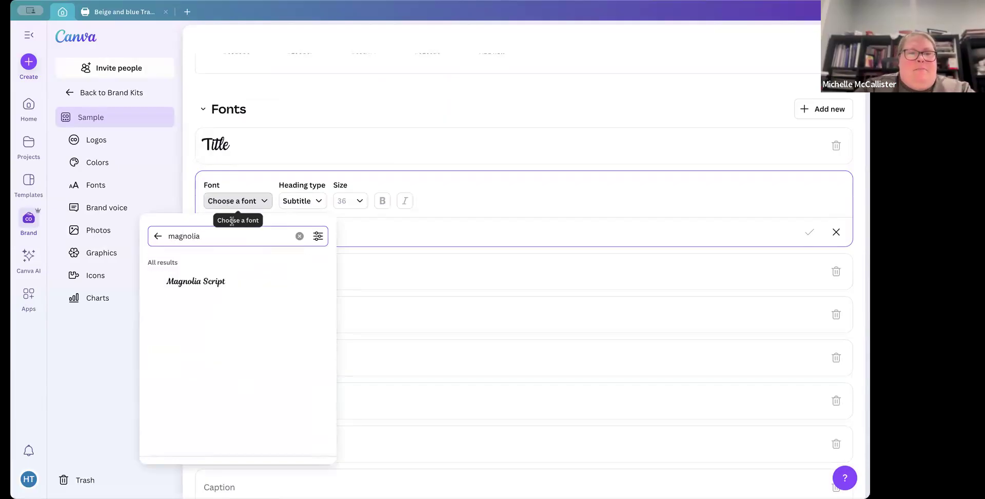
pyautogui.click(203, 286)
# Step: Set the Heading text style's font to Copperplate Gothic 29 AB by searching for copper
pyautogui.click(241, 267)
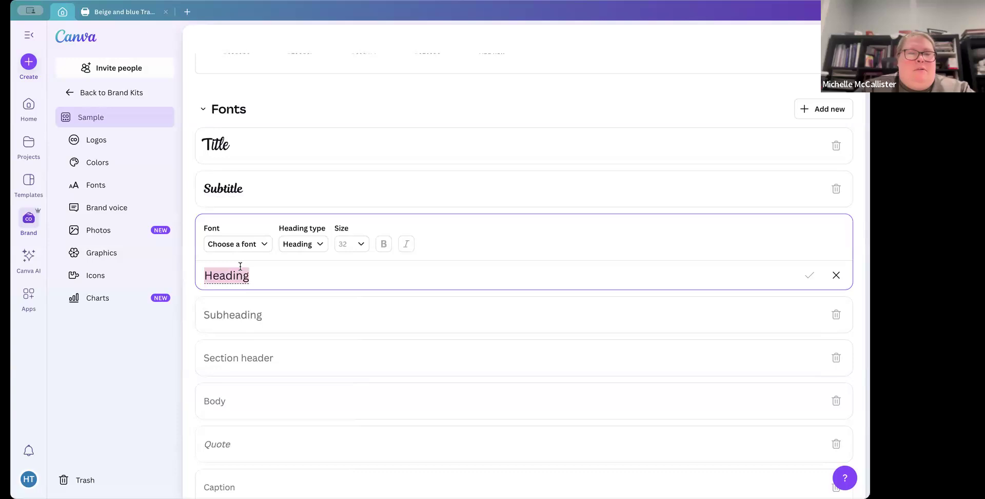
pyautogui.write('C')
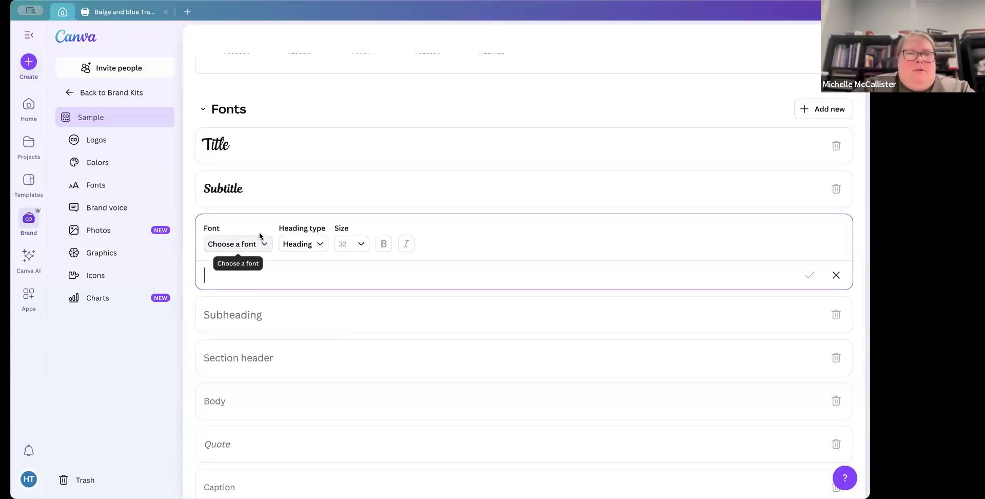
pyautogui.click(260, 241)
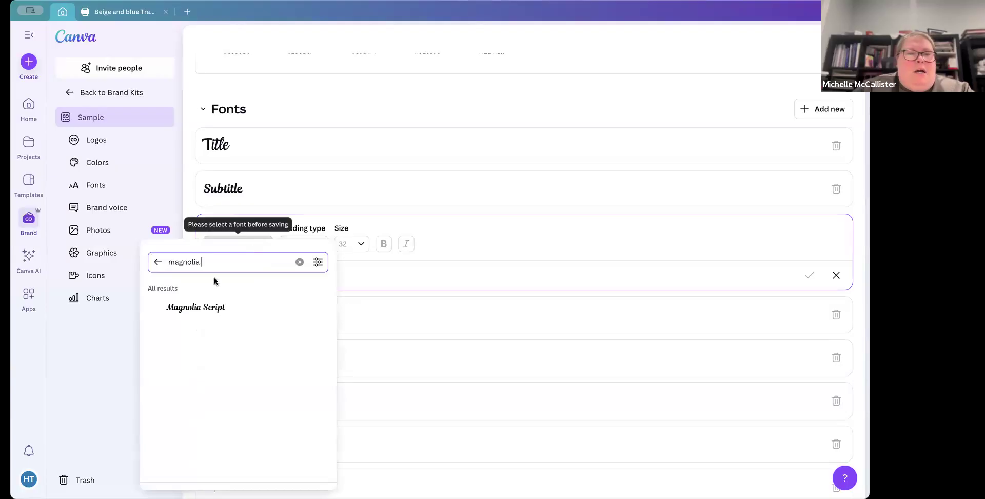
pyautogui.click(299, 262)
pyautogui.write('copper')
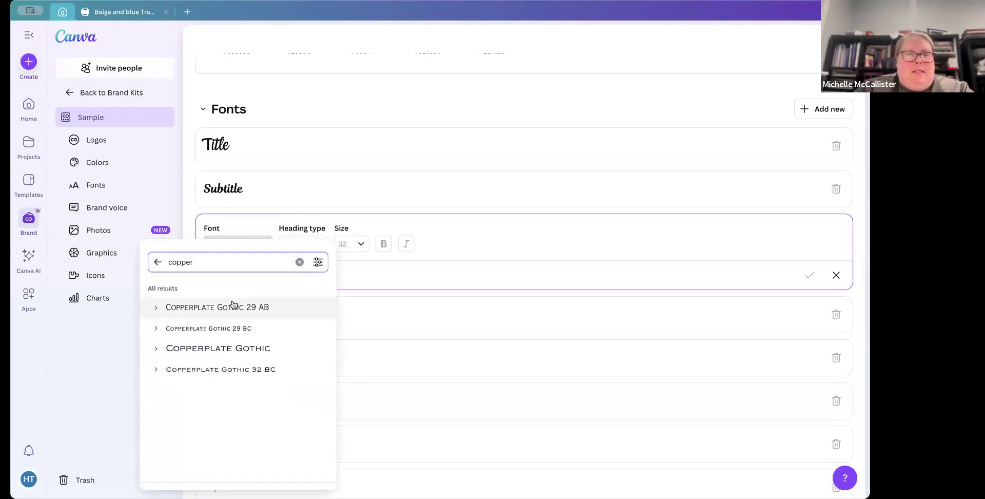
pyautogui.click(233, 306)
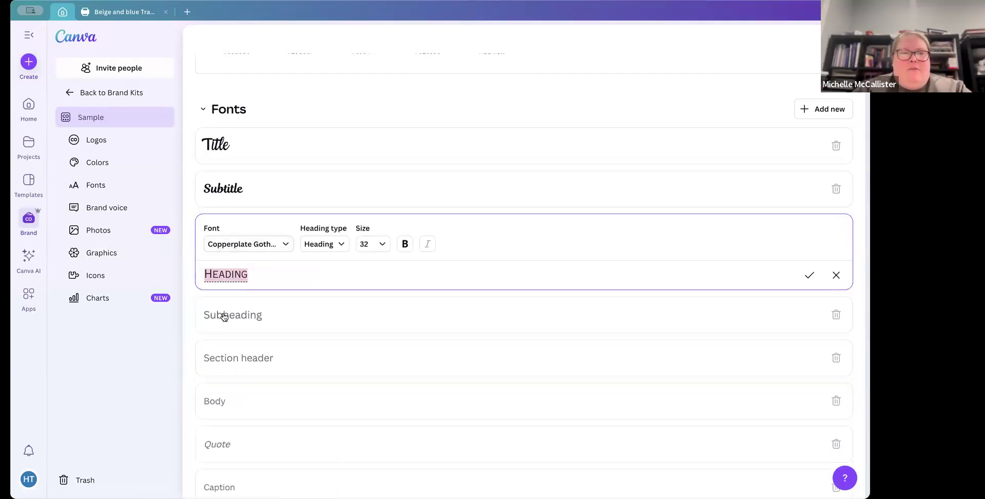
# Step: Open the Subheading text style and set its font to Kompot Display from the Display font category
pyautogui.click(224, 315)
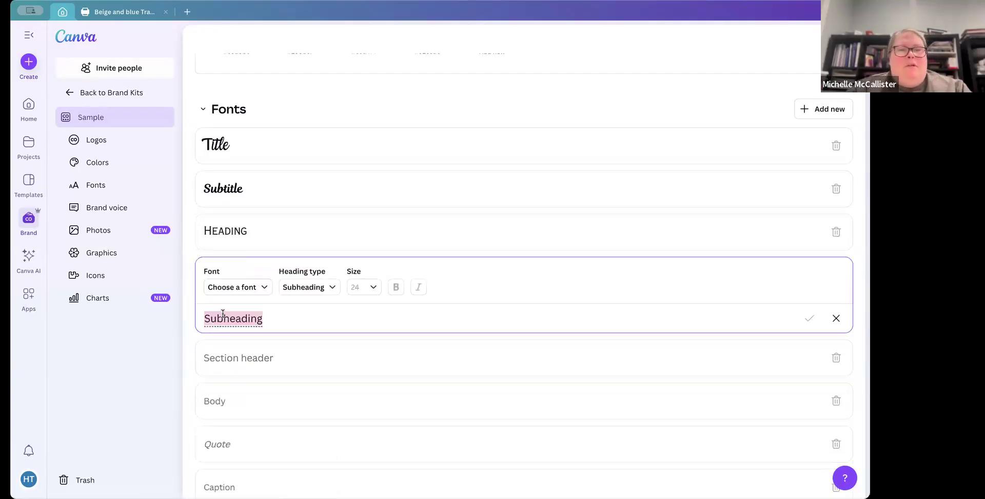
pyautogui.click(251, 286)
pyautogui.click(300, 54)
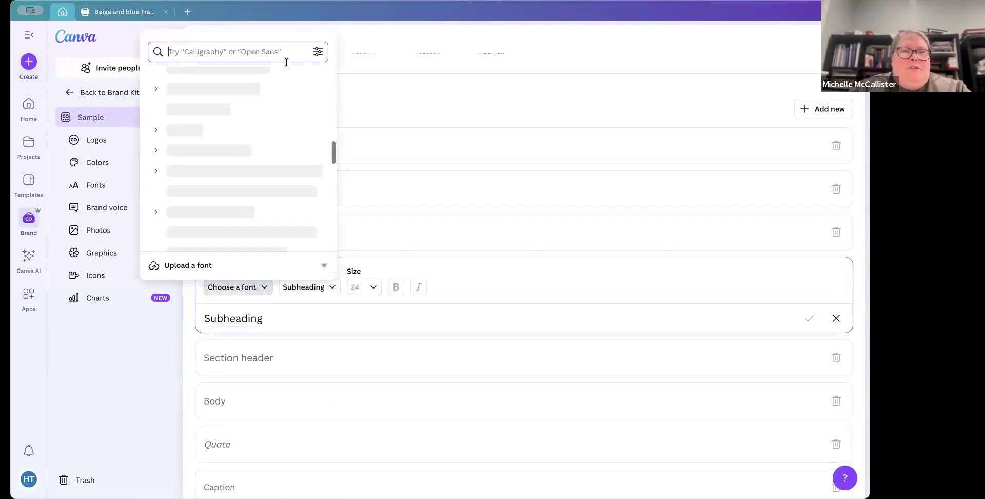
pyautogui.scroll(2, 177, 190)
pyautogui.scroll(10, 177, 189)
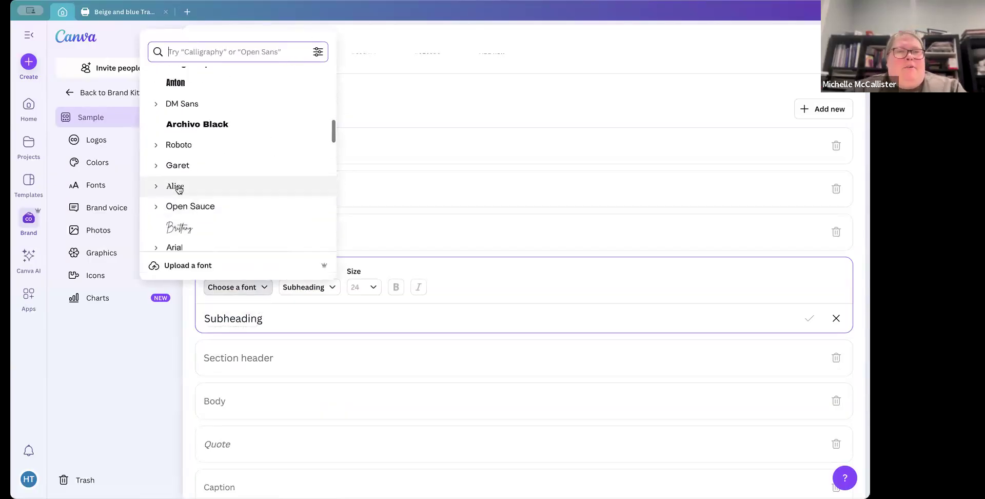
pyautogui.scroll(2, 177, 185)
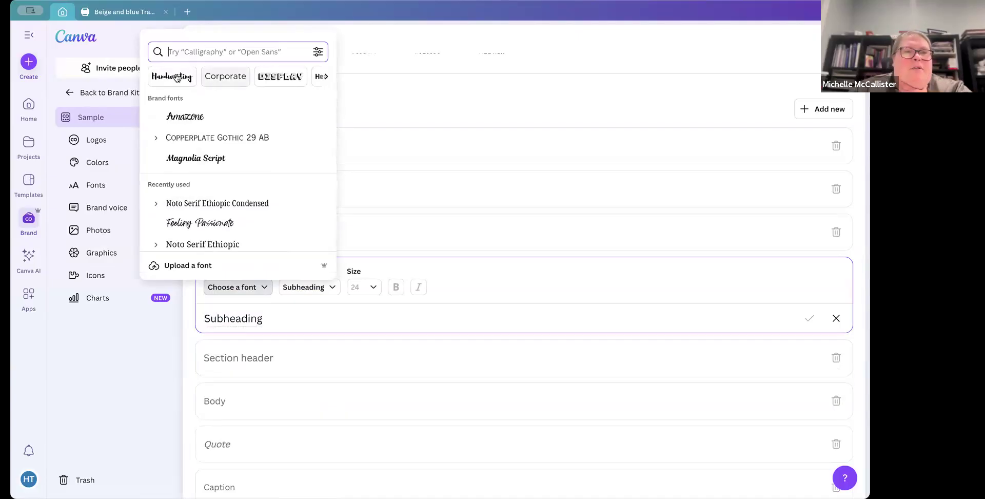
pyautogui.hscroll(5, 282, 77)
pyautogui.hscroll(-3, 285, 77)
pyautogui.click(214, 75)
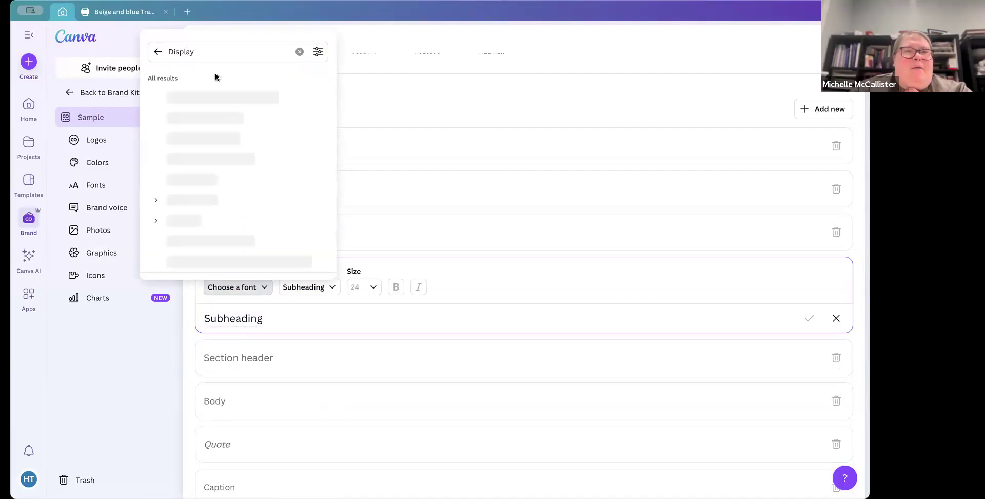
pyautogui.scroll(-1, 200, 224)
pyautogui.scroll(-4, 200, 224)
pyautogui.scroll(-3, 200, 224)
pyautogui.scroll(-2, 200, 224)
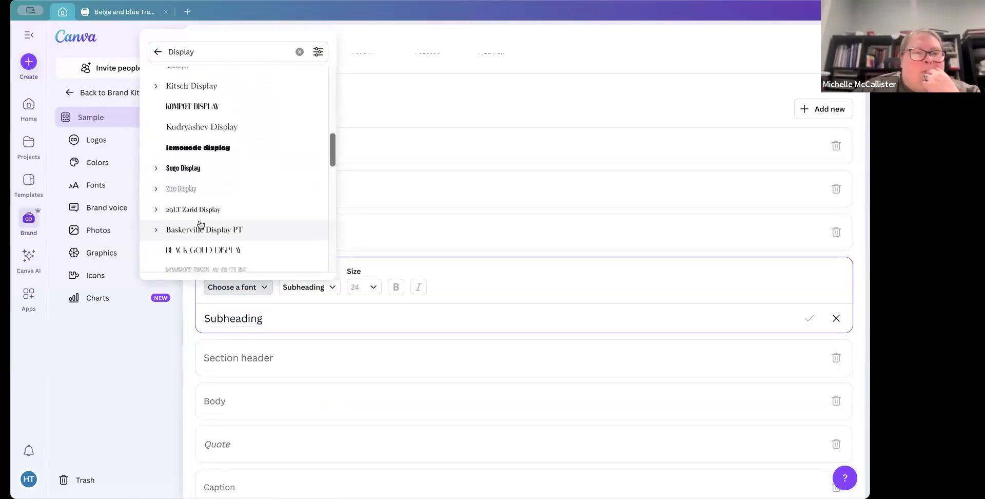
pyautogui.scroll(1, 199, 225)
pyautogui.click(202, 152)
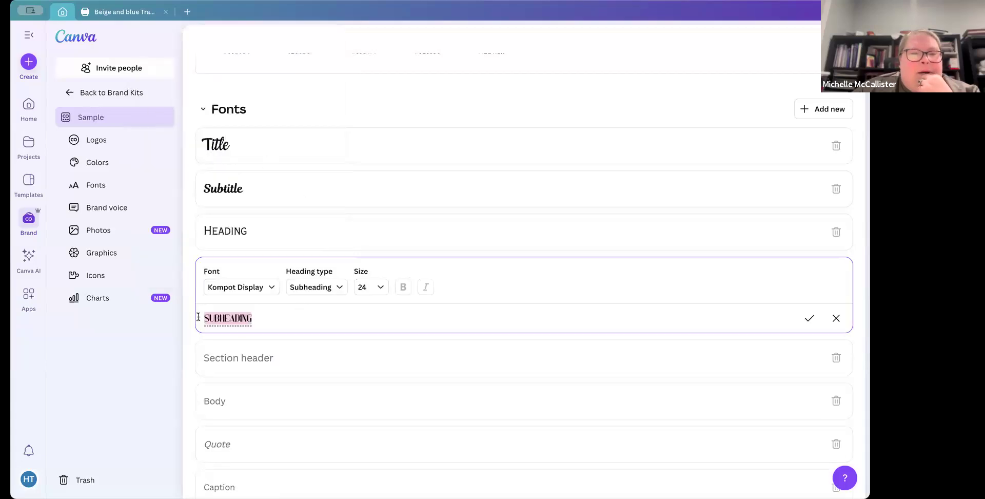
# Step: Change the Subheading font to Zico Display Outline from the Display font list
pyautogui.click(259, 286)
pyautogui.scroll(2, 233, 91)
pyautogui.scroll(3, 234, 91)
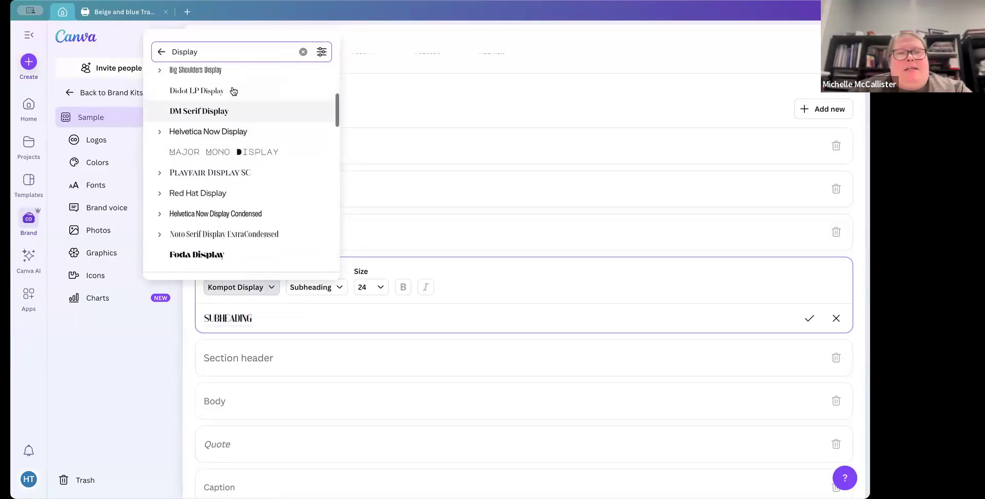
pyautogui.scroll(5, 233, 92)
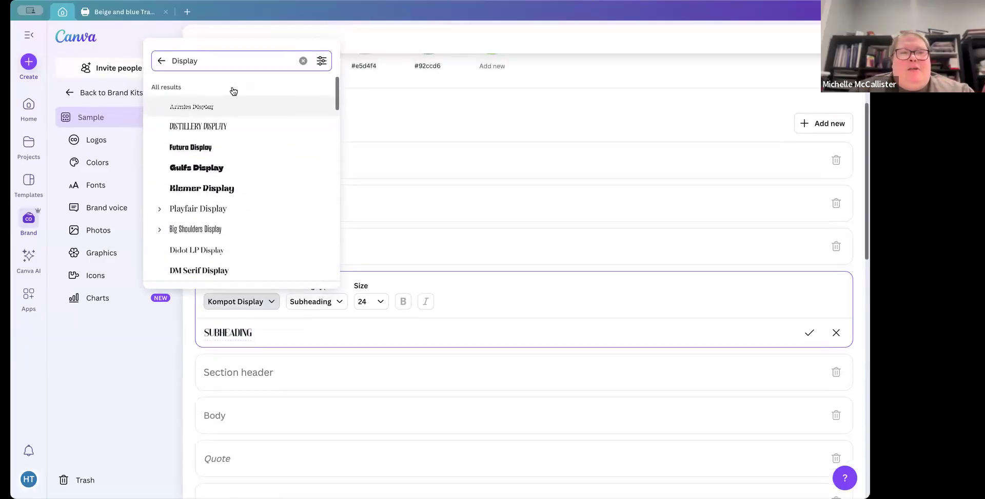
pyautogui.scroll(-1, 221, 230)
pyautogui.scroll(-2, 220, 232)
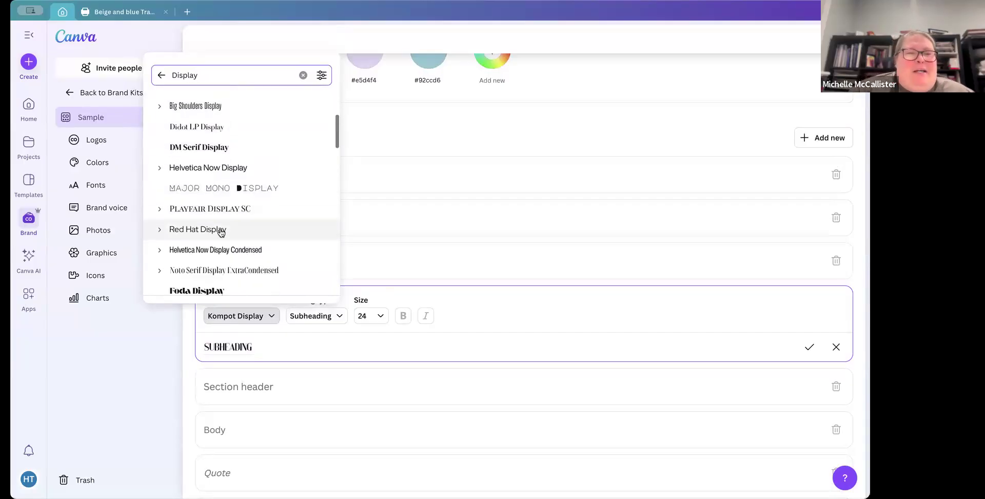
pyautogui.scroll(-2, 220, 232)
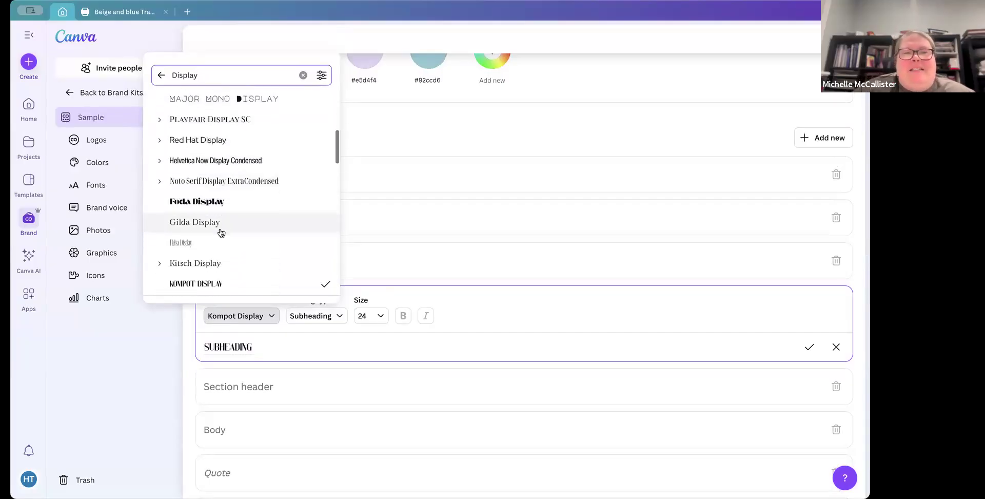
pyautogui.scroll(-3, 221, 232)
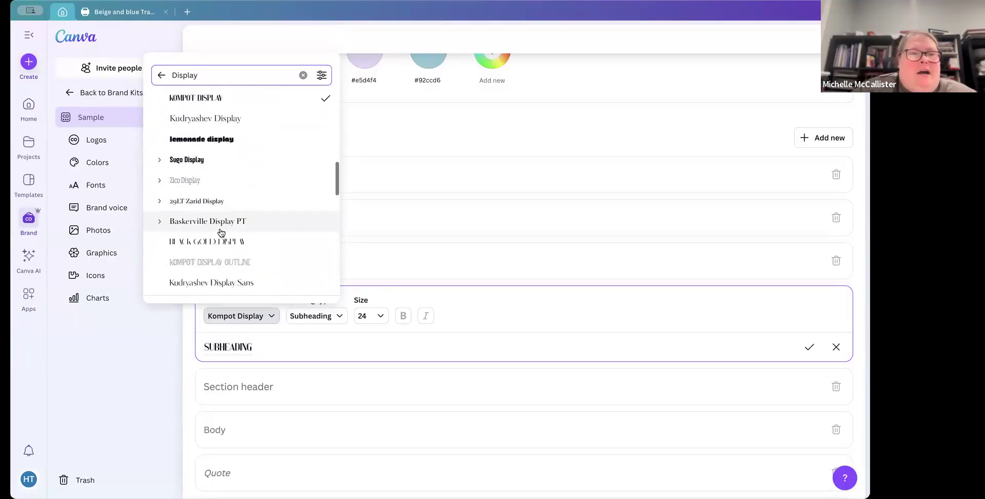
pyautogui.scroll(-1, 221, 232)
pyautogui.scroll(-3, 221, 232)
pyautogui.scroll(-3, 221, 232)
pyautogui.click(219, 166)
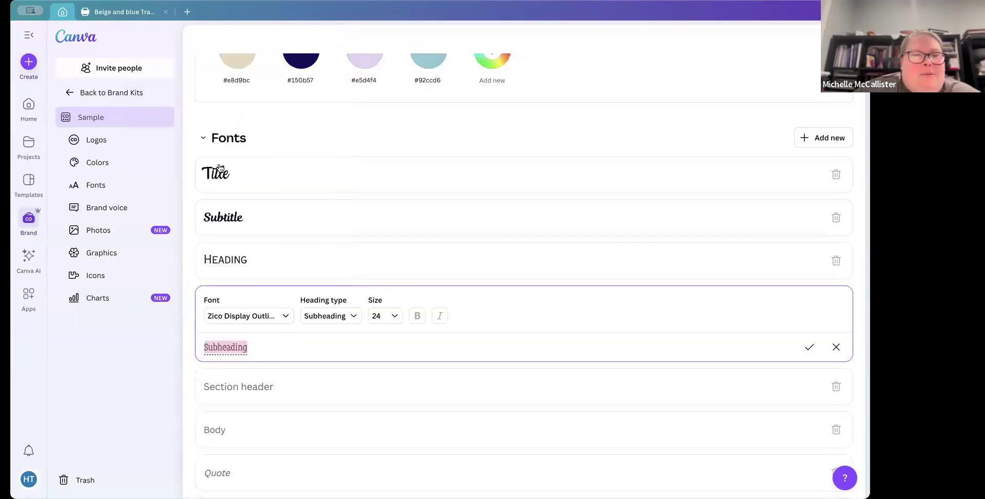
pyautogui.click(271, 344)
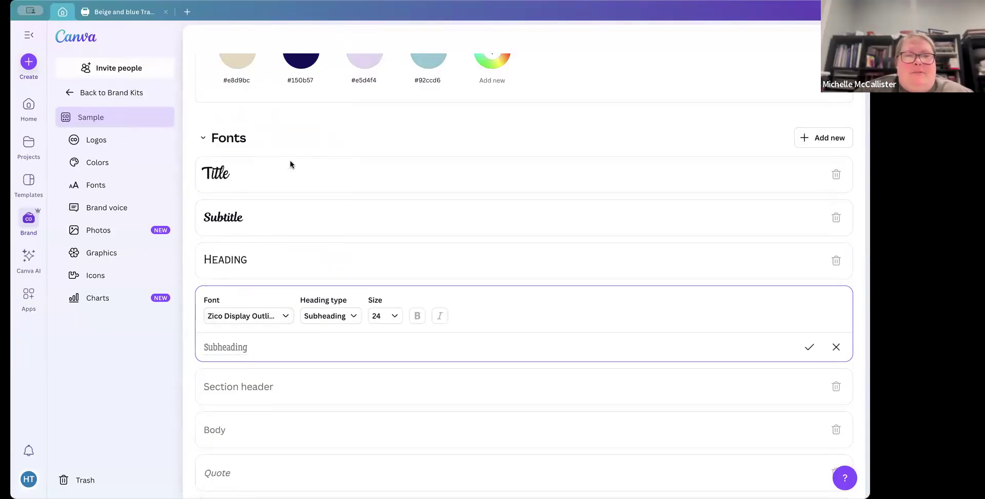
# Step: Set the Section header text style's font to Apricots by searching for funky fonts
pyautogui.click(218, 387)
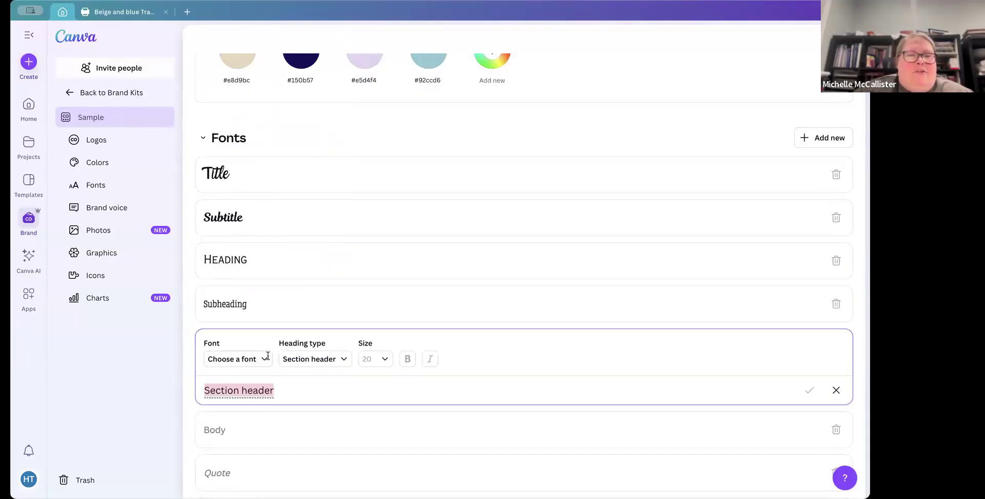
pyautogui.click(241, 363)
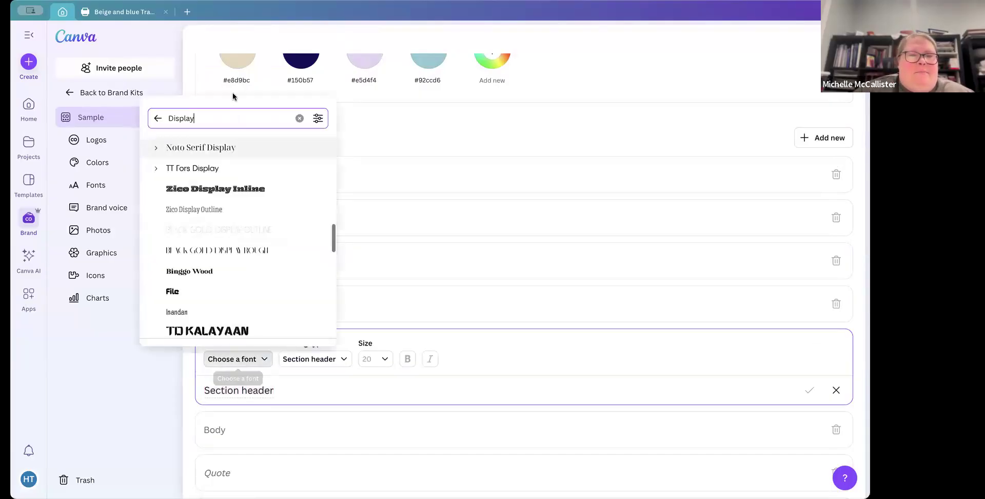
pyautogui.click(300, 118)
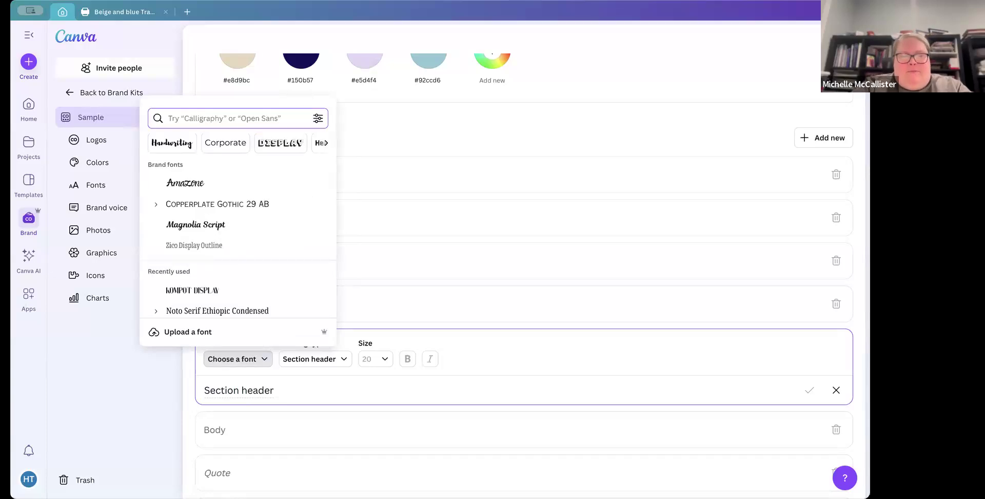
pyautogui.write('fun')
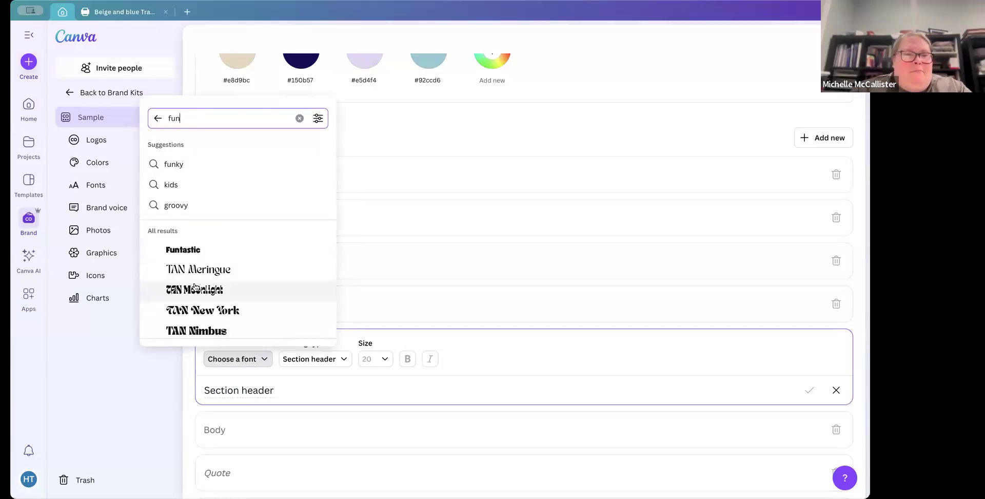
pyautogui.scroll(-3, 194, 283)
pyautogui.scroll(-5, 195, 287)
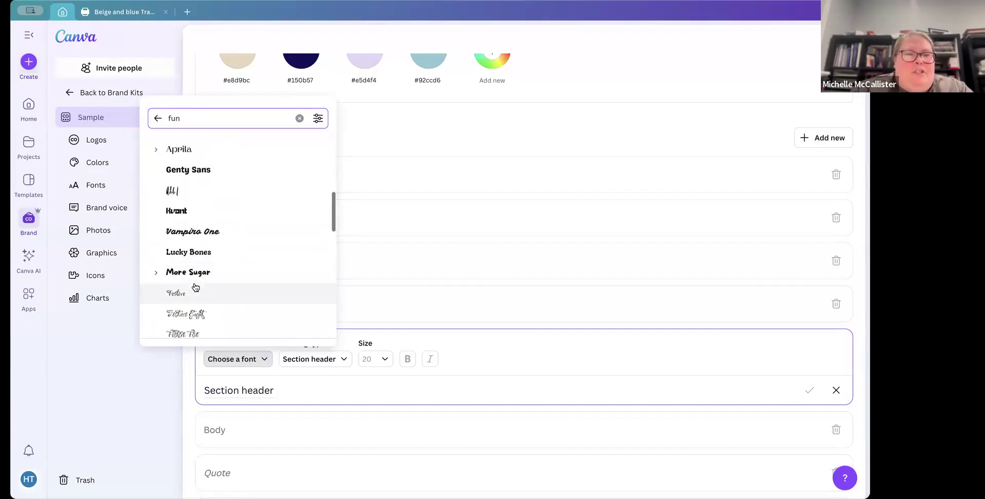
pyautogui.scroll(-3, 195, 287)
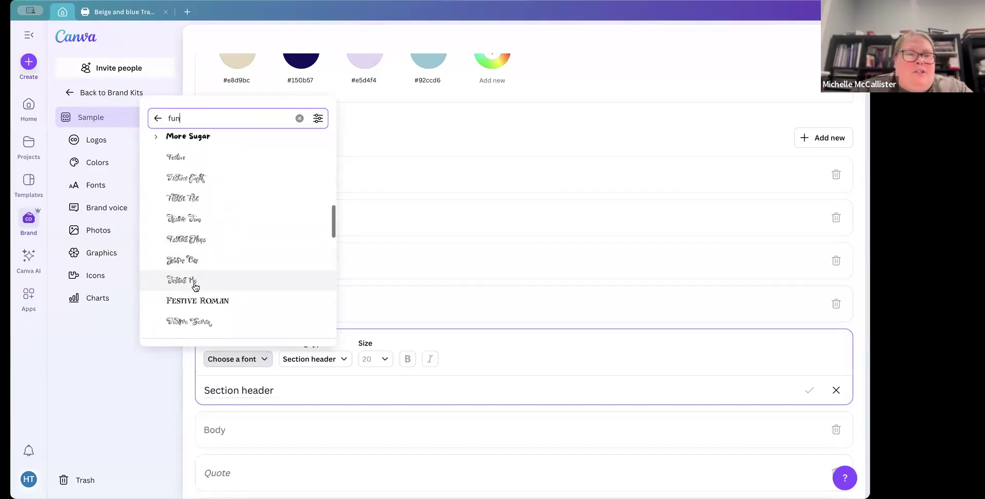
pyautogui.scroll(-5, 195, 286)
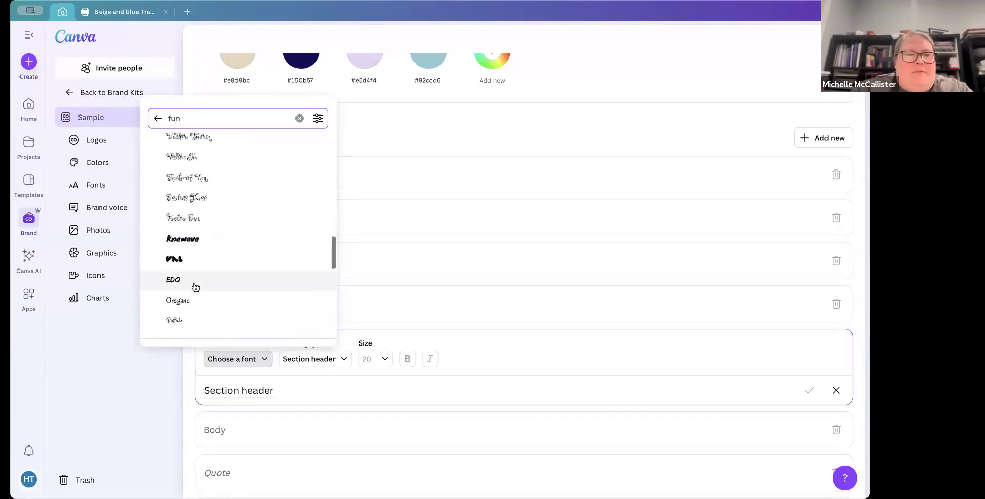
pyautogui.scroll(7, 195, 286)
pyautogui.scroll(3, 195, 286)
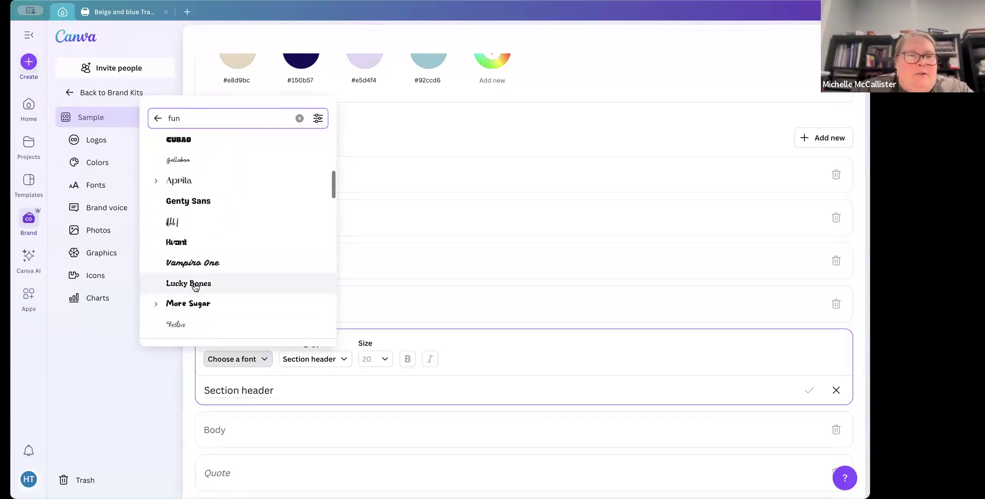
pyautogui.scroll(4, 210, 291)
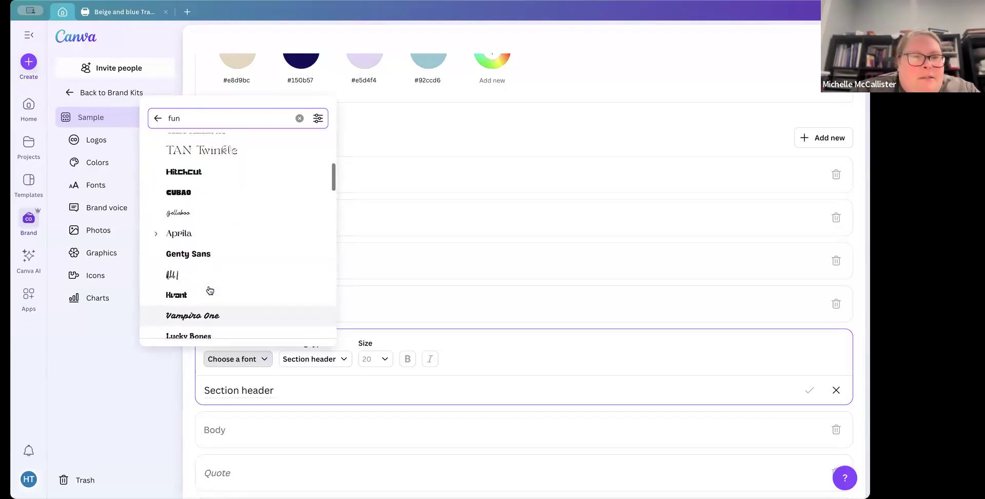
pyautogui.scroll(4, 210, 291)
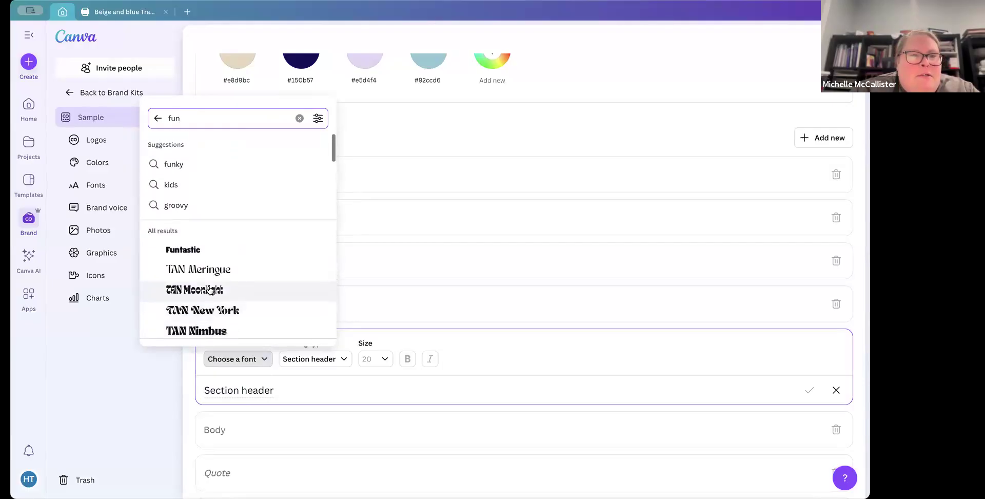
pyautogui.click(179, 164)
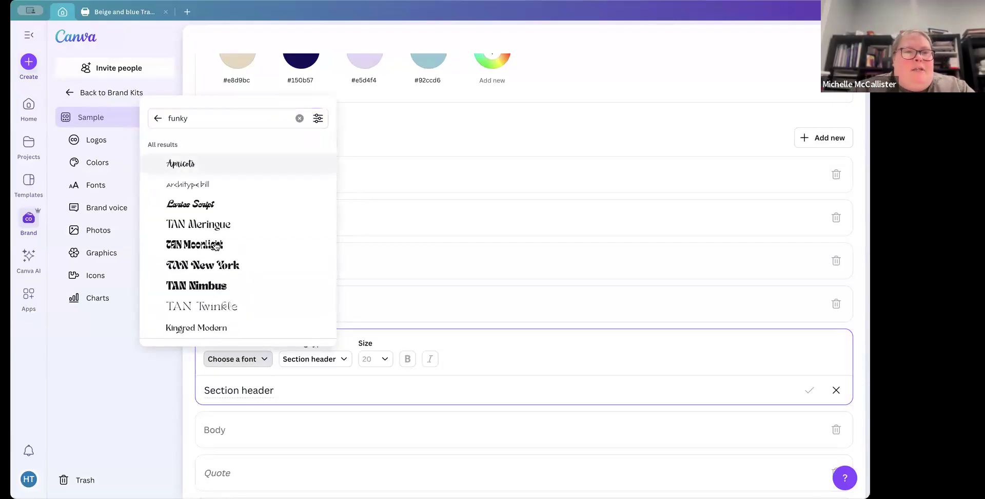
pyautogui.click(182, 163)
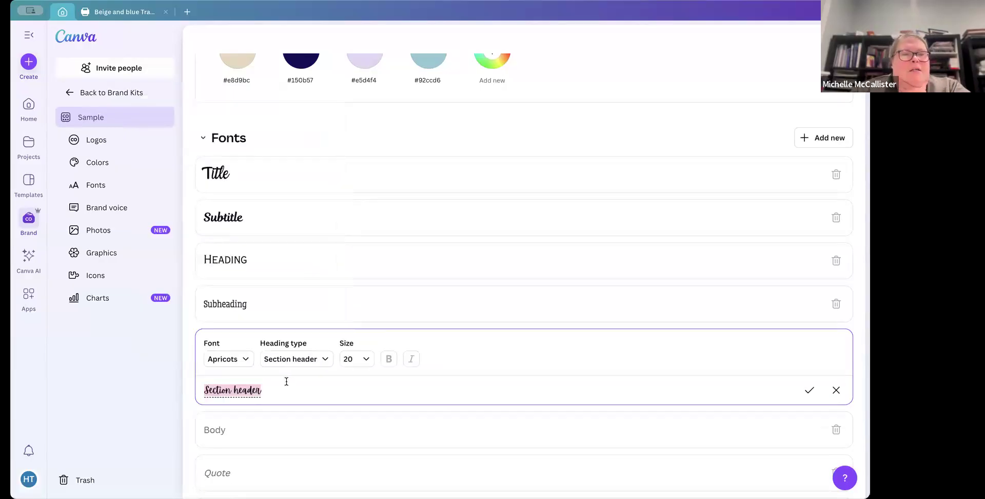
# Step: Set the Section header text size to 36
pyautogui.click(241, 391)
pyautogui.click(368, 362)
pyautogui.click(350, 319)
pyautogui.click(340, 305)
pyautogui.click(298, 395)
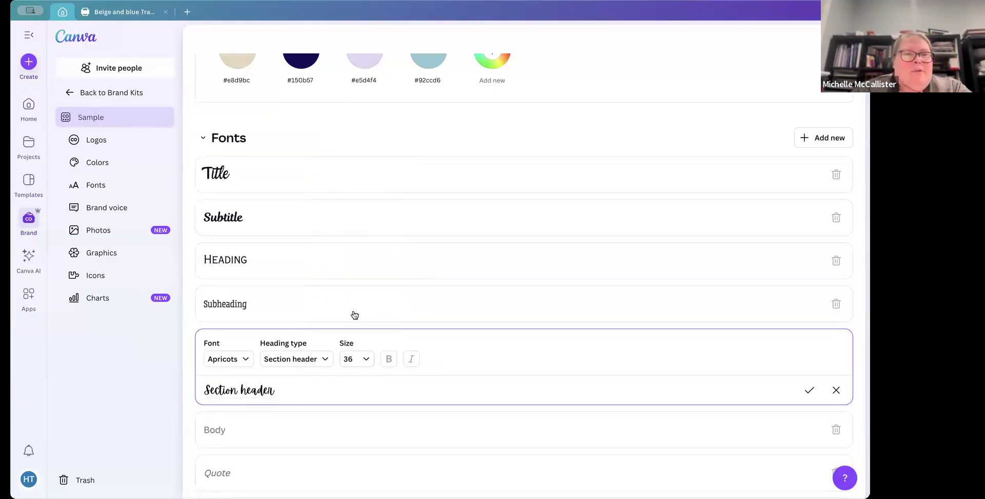
# Step: Scroll down to the Brand voice, Photos and Graphics sections of the kit
pyautogui.scroll(-8, 339, 248)
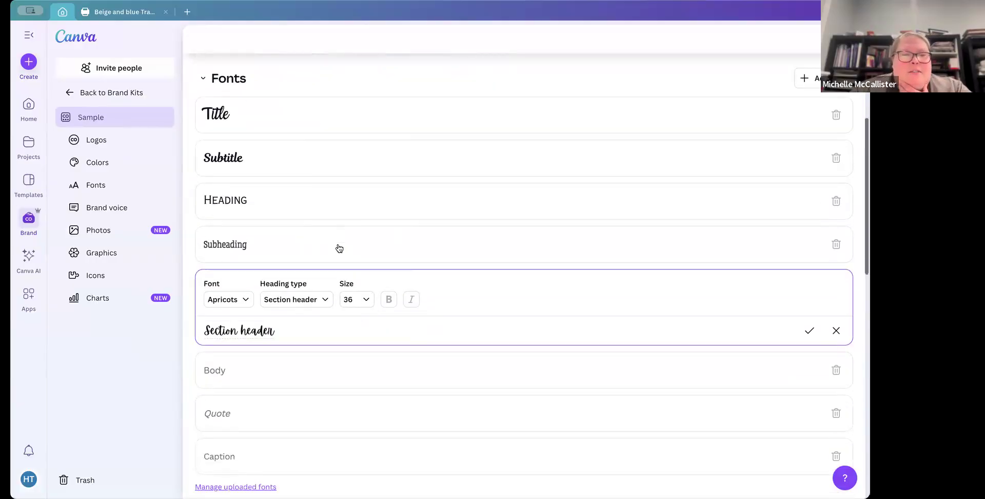
pyautogui.scroll(-2, 320, 275)
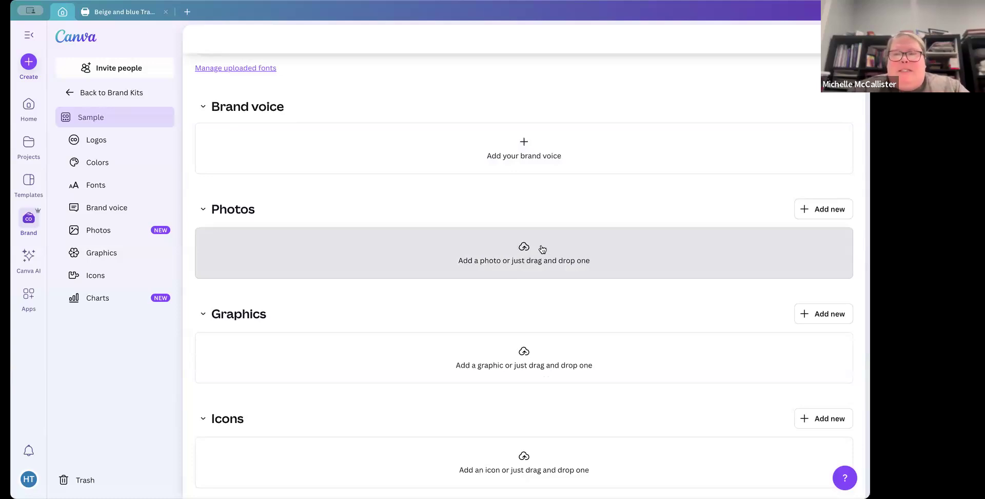
pyautogui.click(524, 245)
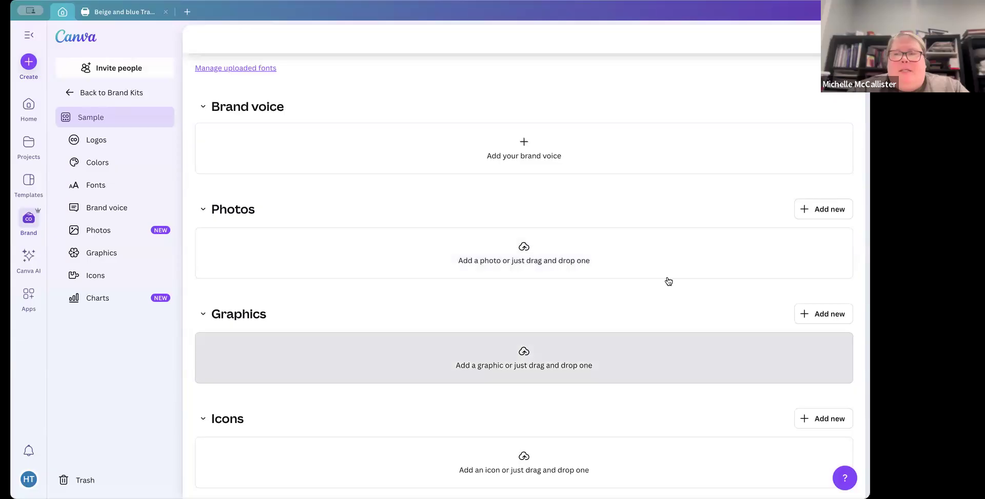
# Step: Review the Photos add-new options and scroll through the remaining brand kit sections down to Charts
pyautogui.click(827, 209)
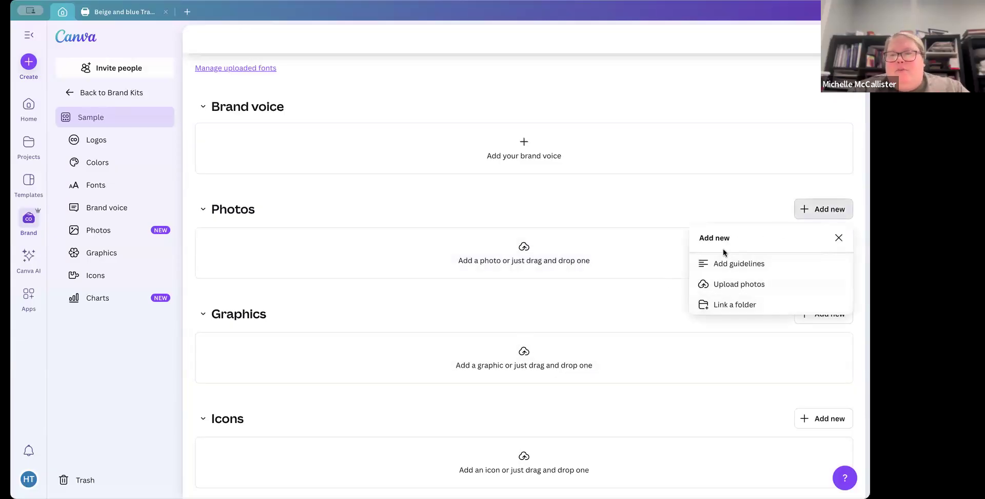
pyautogui.click(839, 239)
pyautogui.scroll(-4, 635, 277)
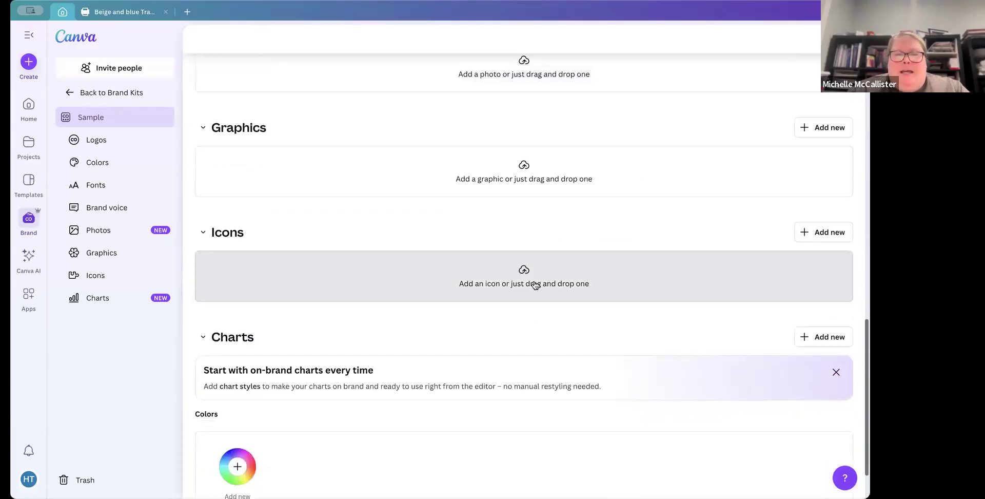
pyautogui.scroll(-1, 494, 291)
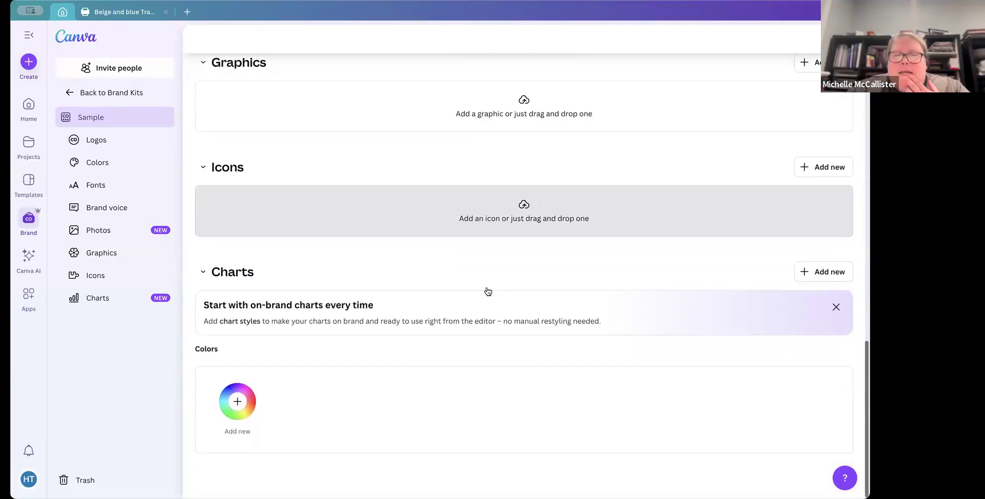
pyautogui.scroll(9, 488, 291)
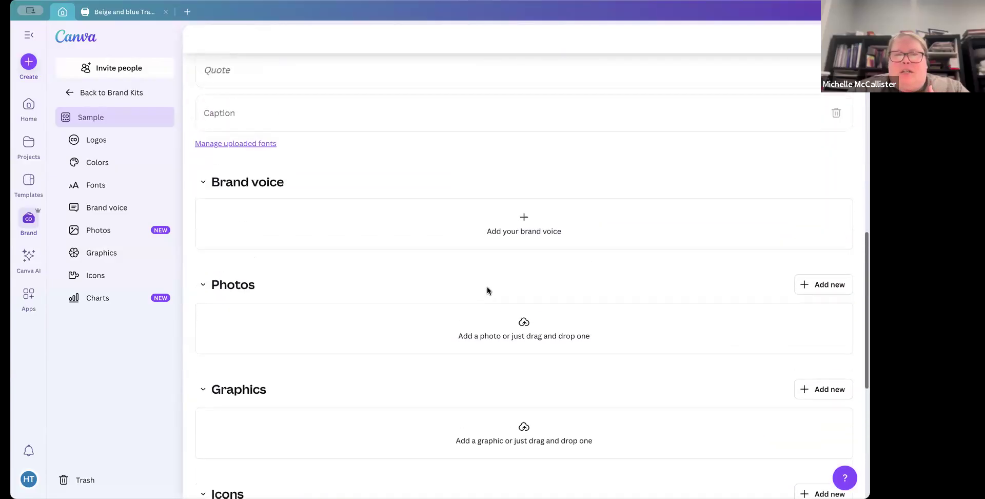
pyautogui.scroll(7, 488, 290)
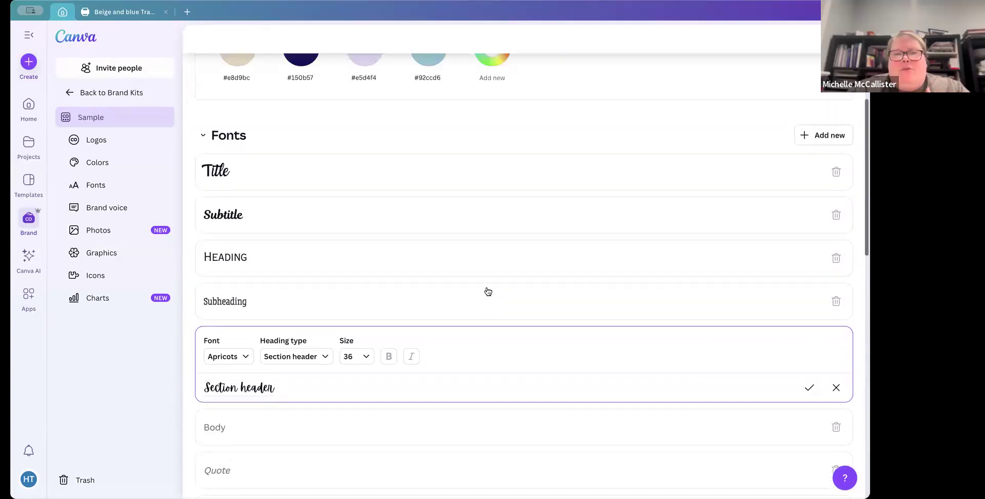
pyautogui.scroll(-10, 487, 290)
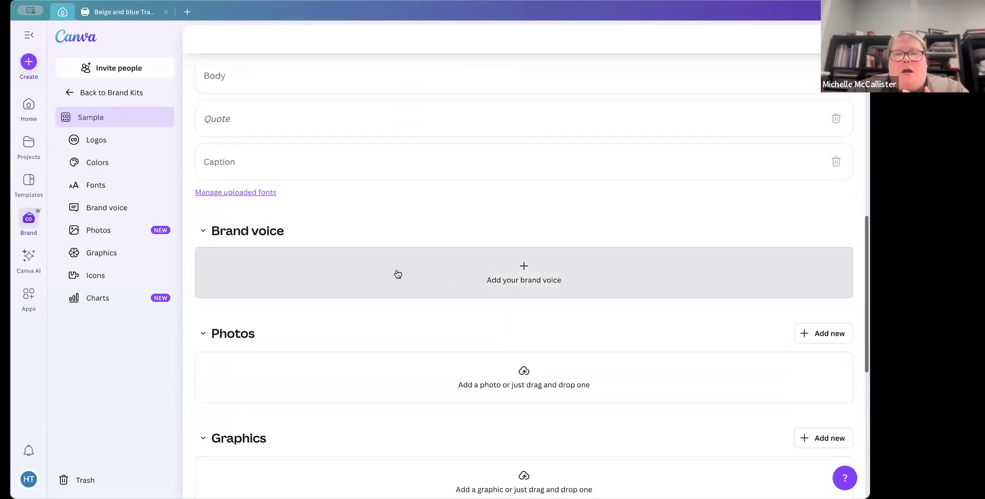
pyautogui.scroll(-1, 523, 369)
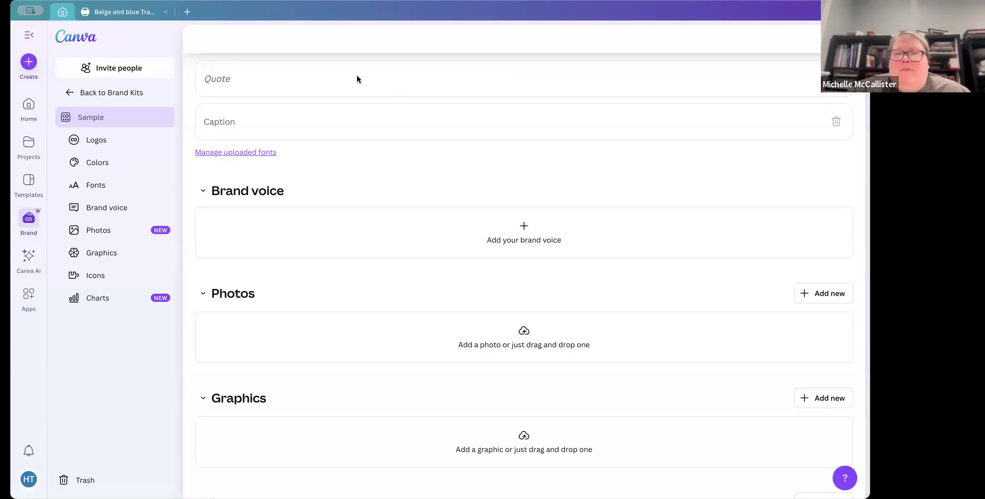
pyautogui.scroll(5, 435, 42)
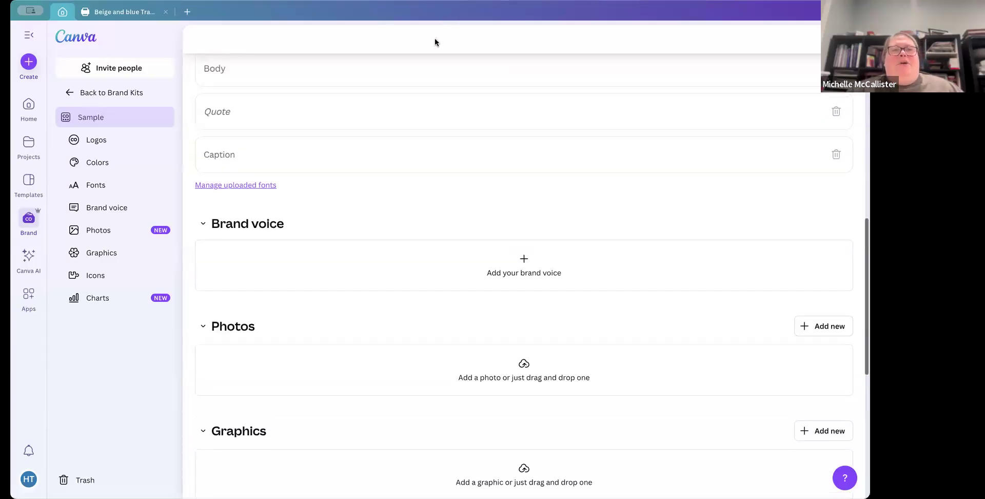
pyautogui.scroll(2, 435, 39)
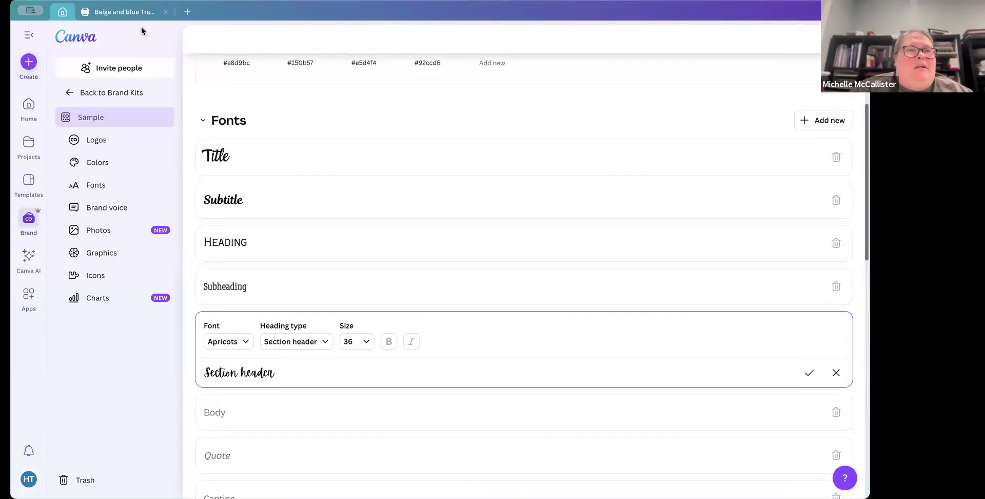
# Step: Return to the home page and search the templates for business cards
pyautogui.click(26, 104)
pyautogui.click(372, 136)
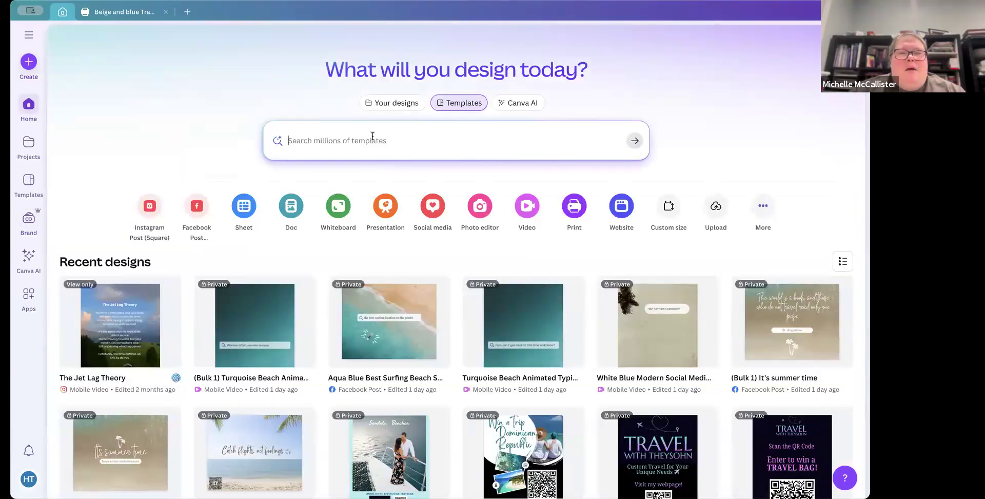
pyautogui.scroll(-3, 337, 166)
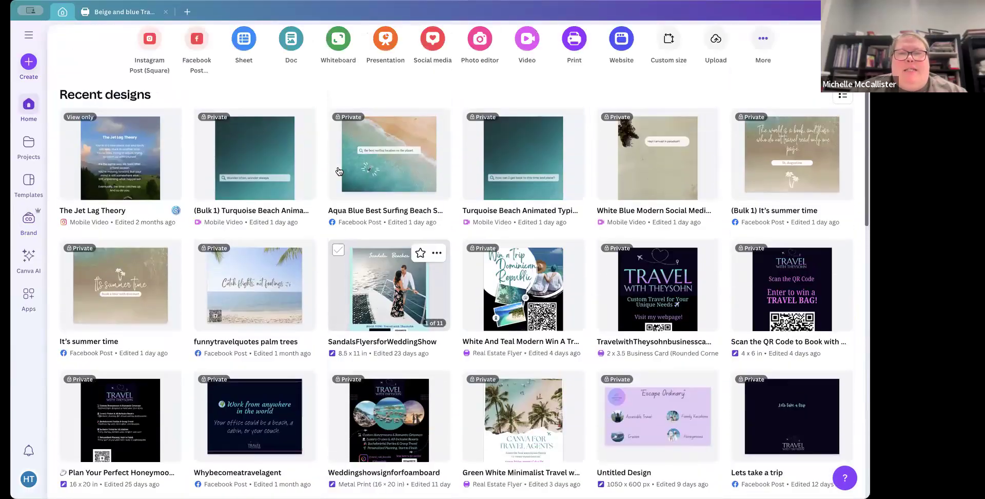
pyautogui.scroll(3, 339, 171)
pyautogui.click(313, 134)
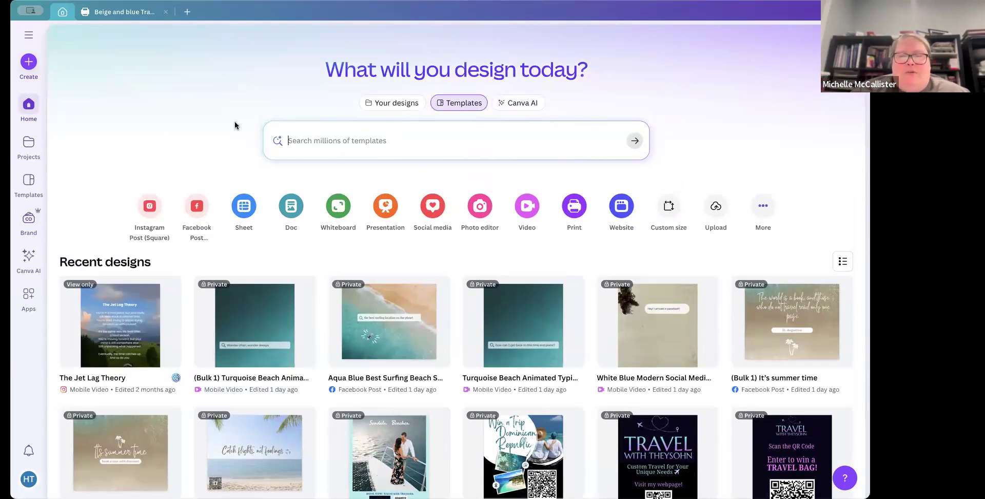
pyautogui.click(305, 137)
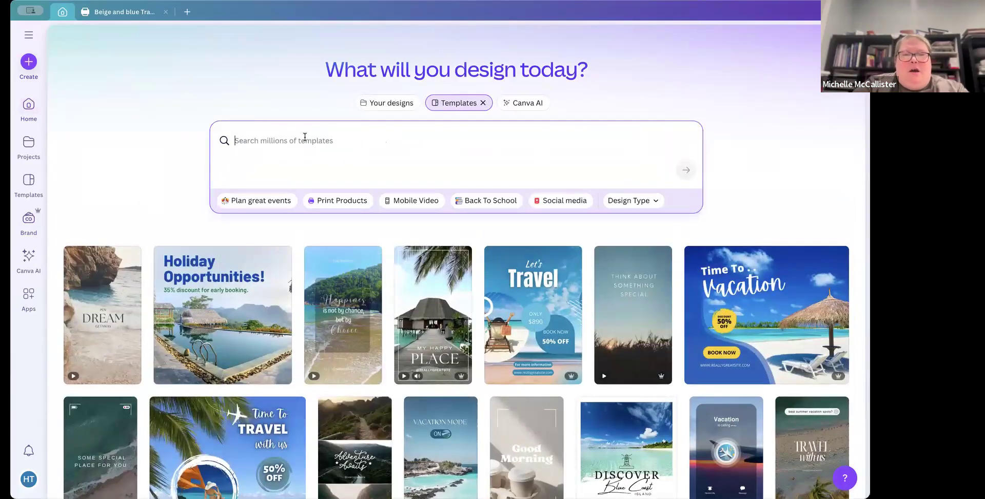
pyautogui.write('busi')
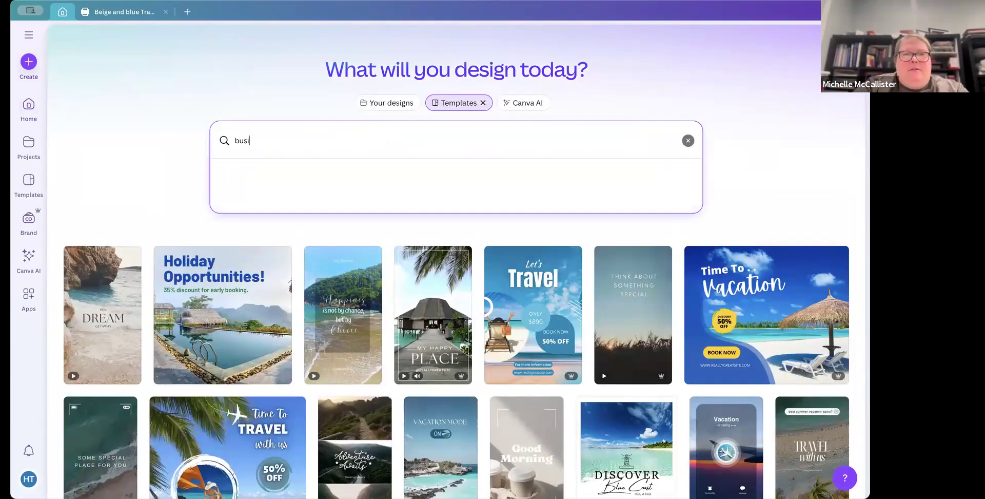
pyautogui.write('ness cards')
pyautogui.press('Return')
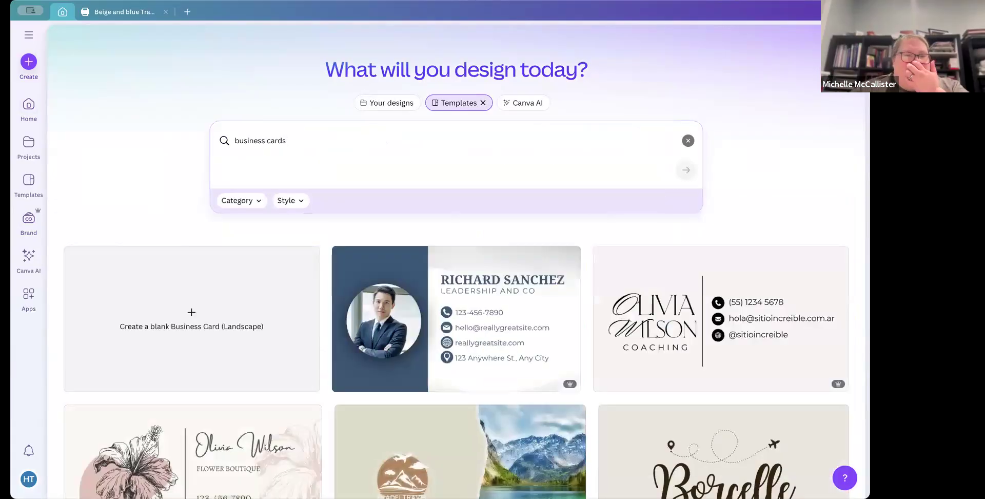
# Step: Browse the business card results and refine the search to business cards travel
pyautogui.scroll(-2, 277, 277)
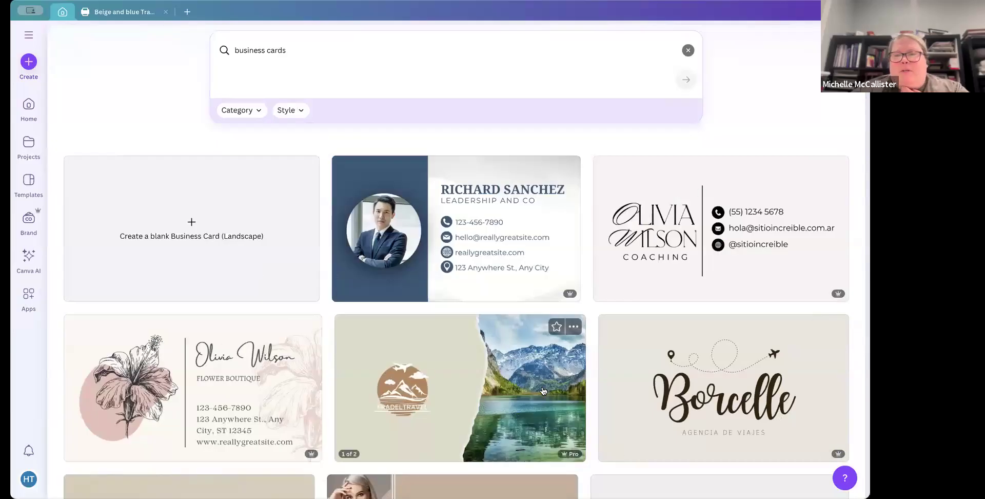
pyautogui.scroll(-5, 544, 359)
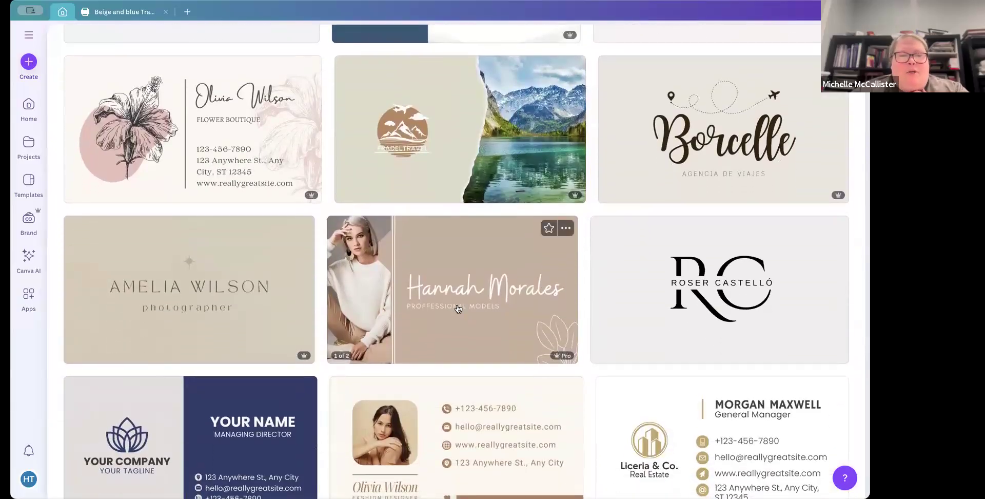
pyautogui.scroll(5, 458, 308)
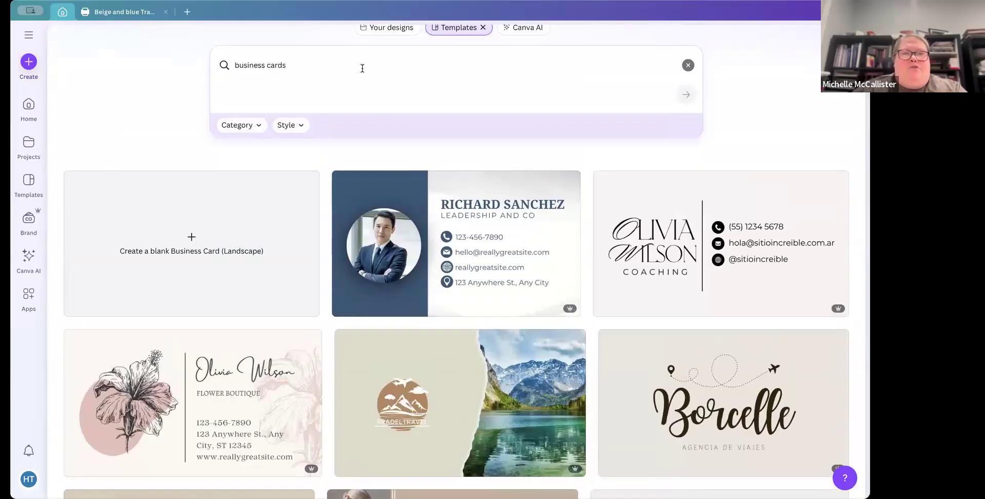
pyautogui.click(362, 68)
pyautogui.write('travel')
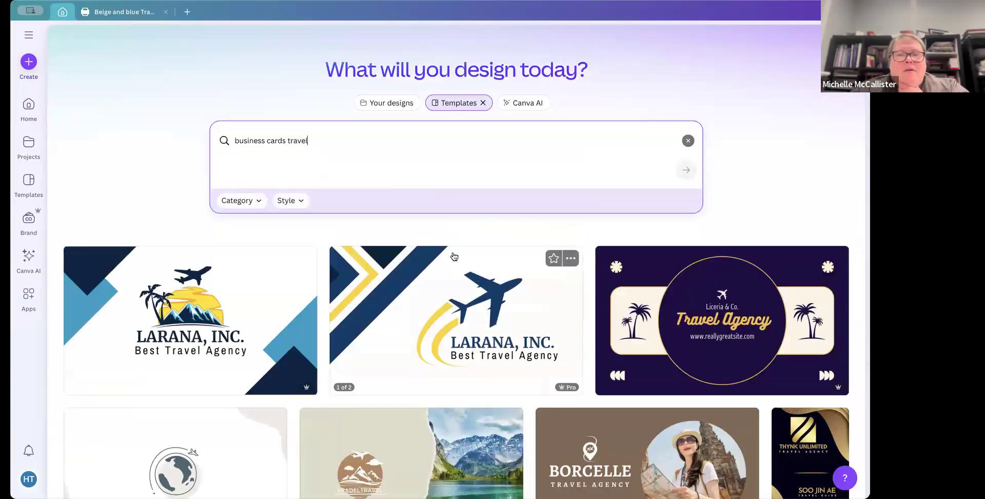
pyautogui.scroll(-5, 436, 251)
# Step: Open the Beige & Tan Simple Travel Business Card template and start customizing it
pyautogui.click(417, 247)
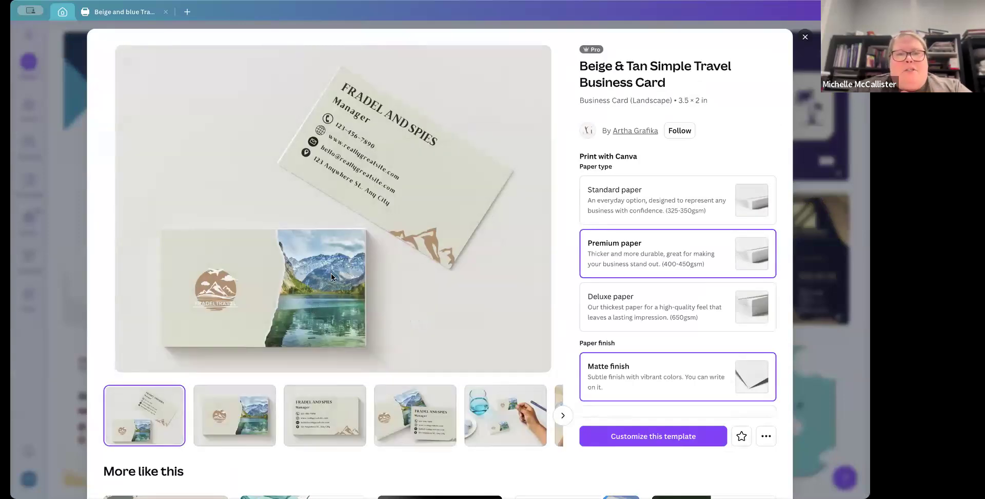
pyautogui.scroll(-3, 330, 277)
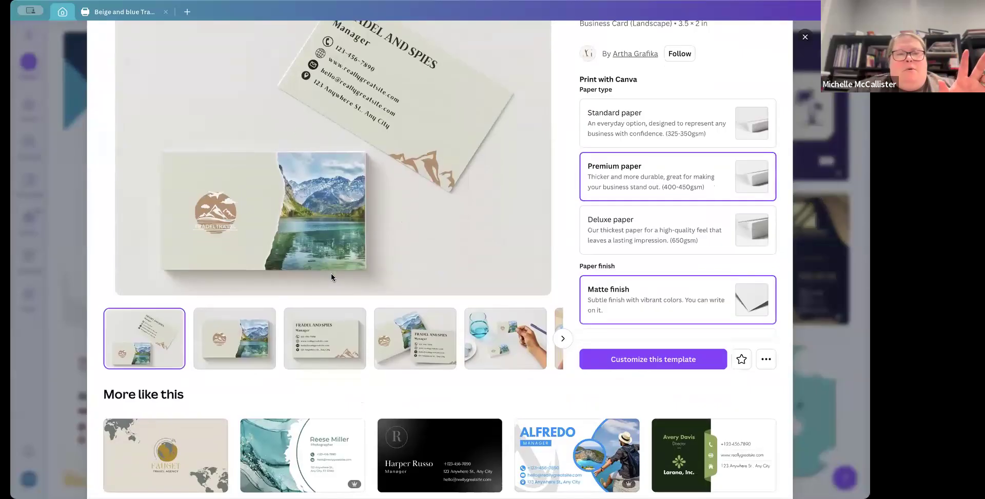
pyautogui.scroll(2, 331, 277)
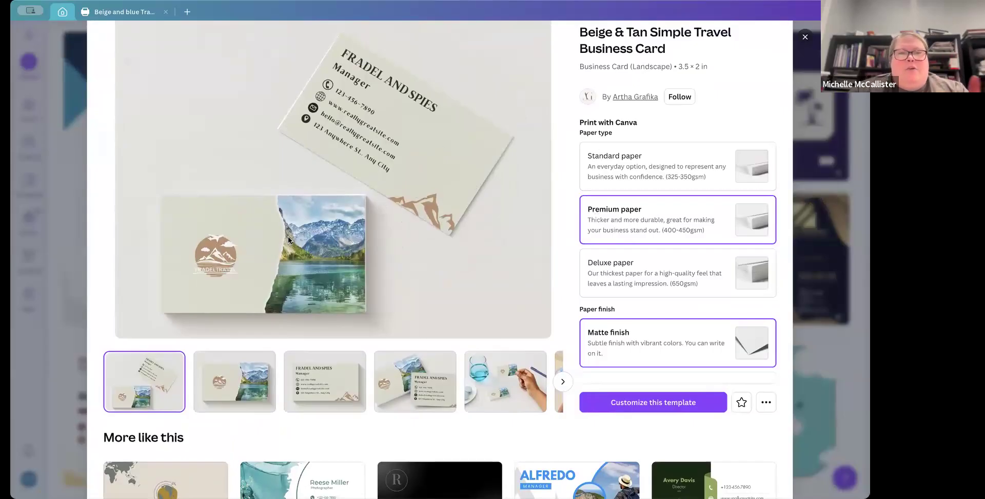
pyautogui.click(624, 404)
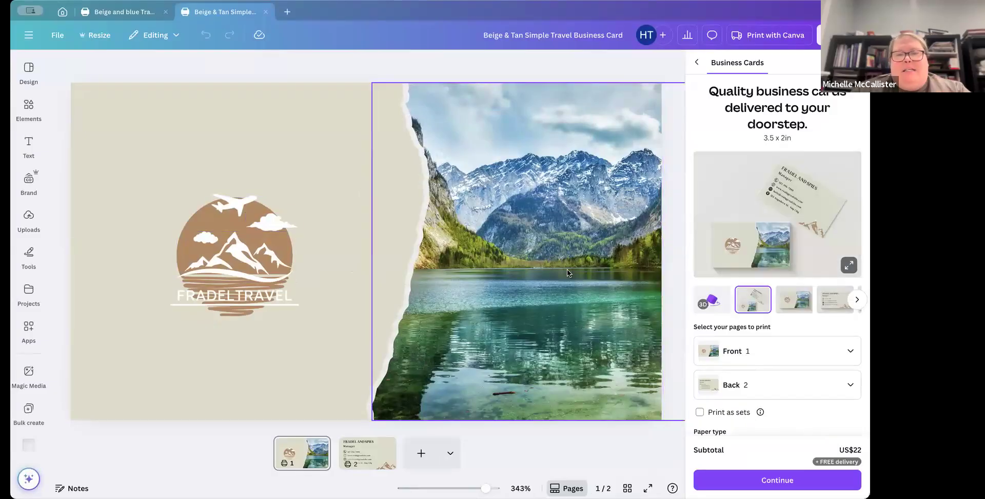
# Step: Set the card's background colour to the light blue #aed3df from the Travel with Theysohn palette
pyautogui.click(352, 177)
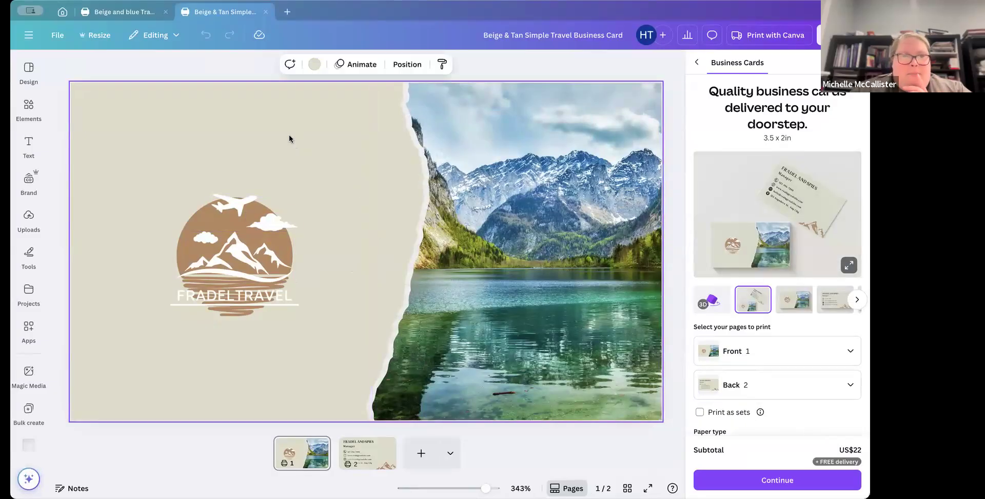
pyautogui.click(314, 64)
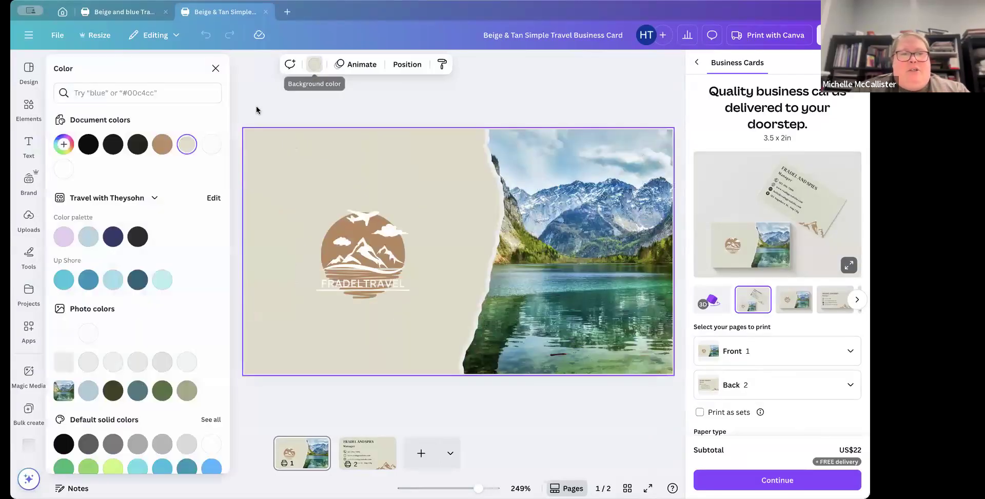
pyautogui.click(88, 238)
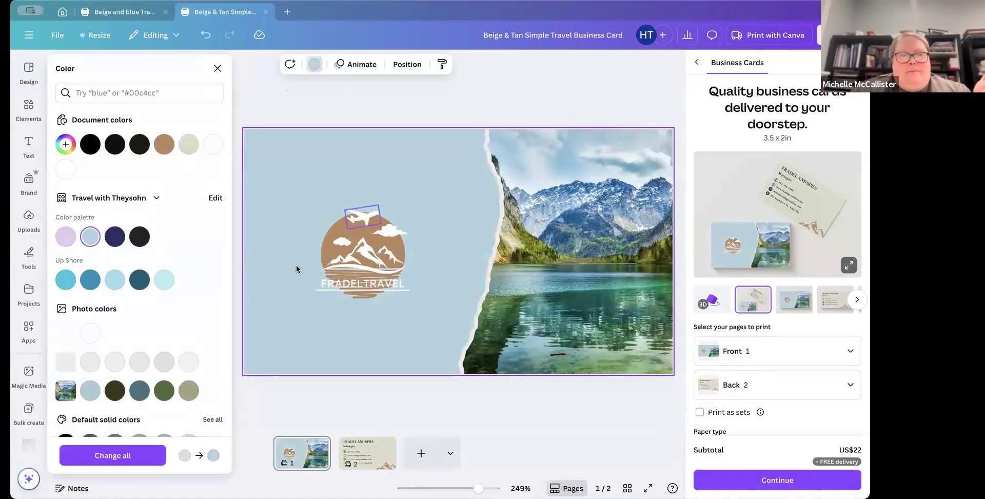
# Step: Recolour the mountain logo graphic to the navy #2b2c62 from the brand palette
pyautogui.click(353, 237)
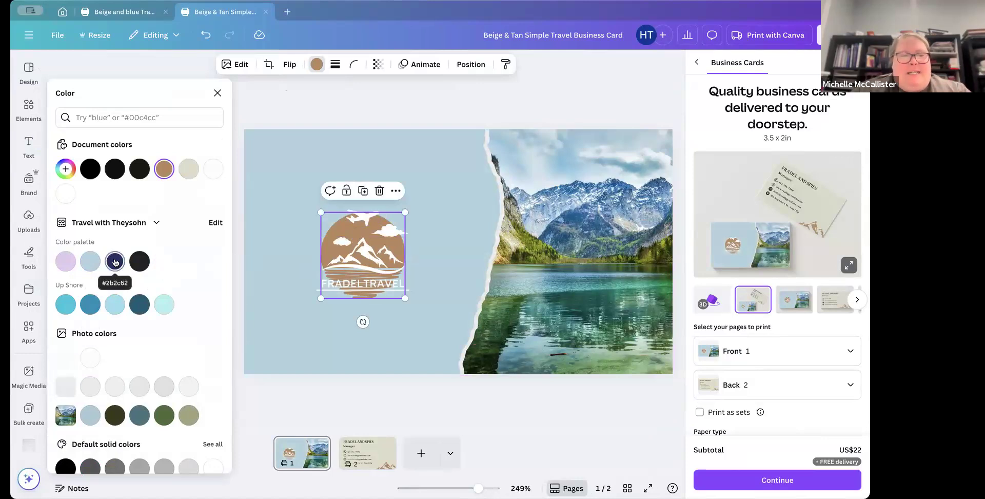
pyautogui.click(115, 261)
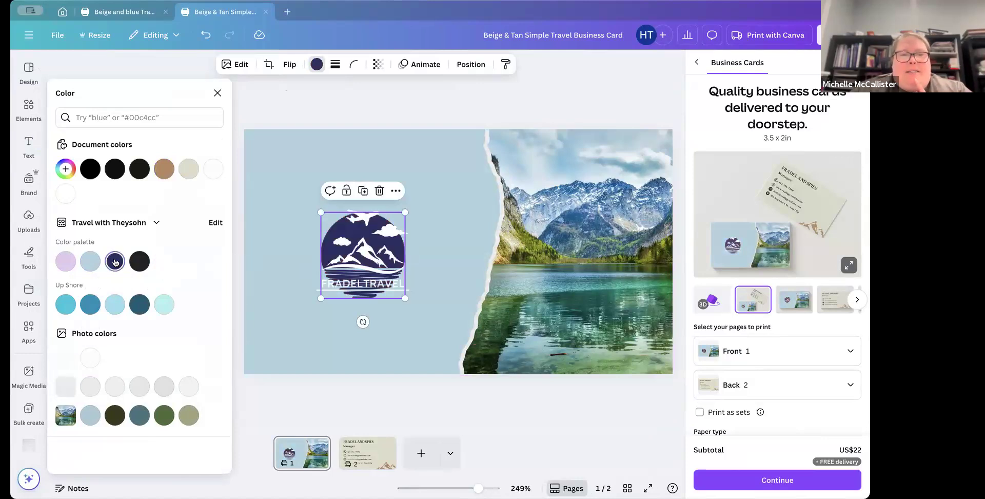
# Step: Replace the logo text with TRAVEL WITH THEYSOHN and widen its text box so it fits on one line
pyautogui.click(372, 288)
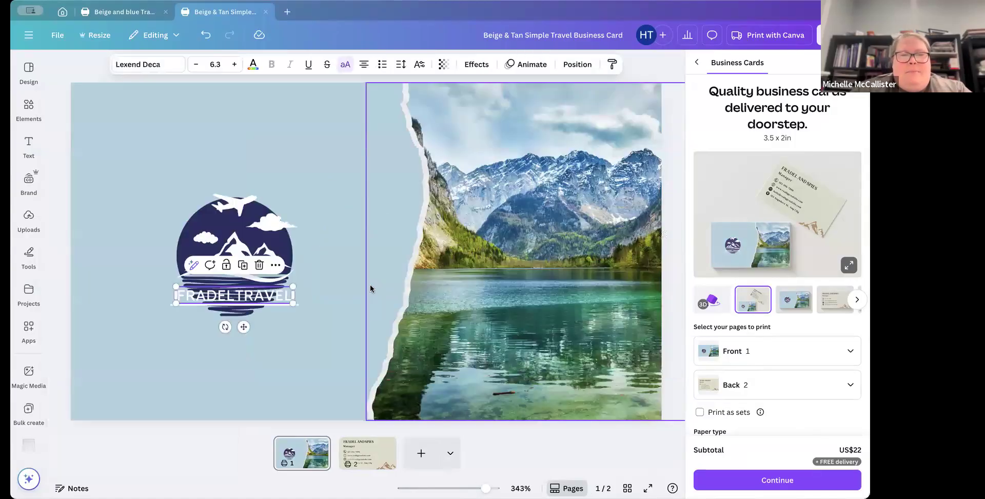
pyautogui.doubleClick(275, 296)
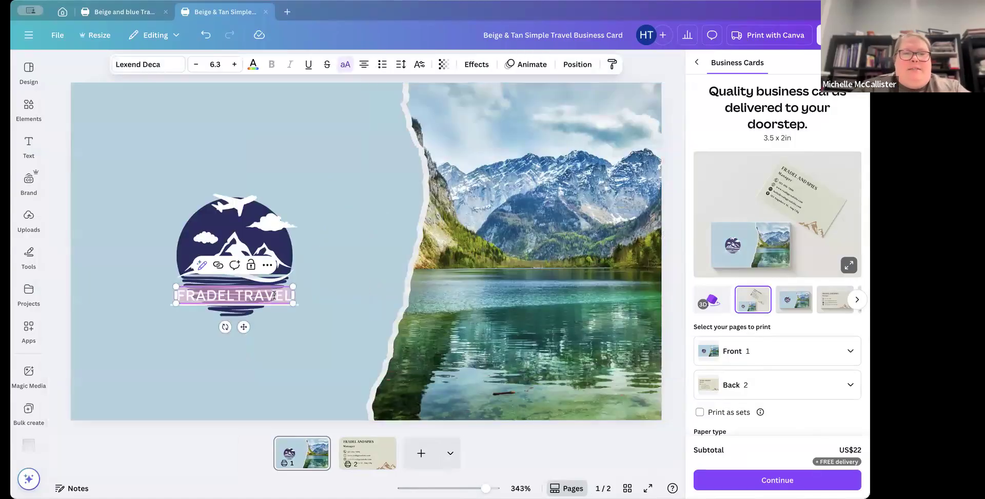
pyautogui.press('BackSpace')
pyautogui.write('TRAVE')
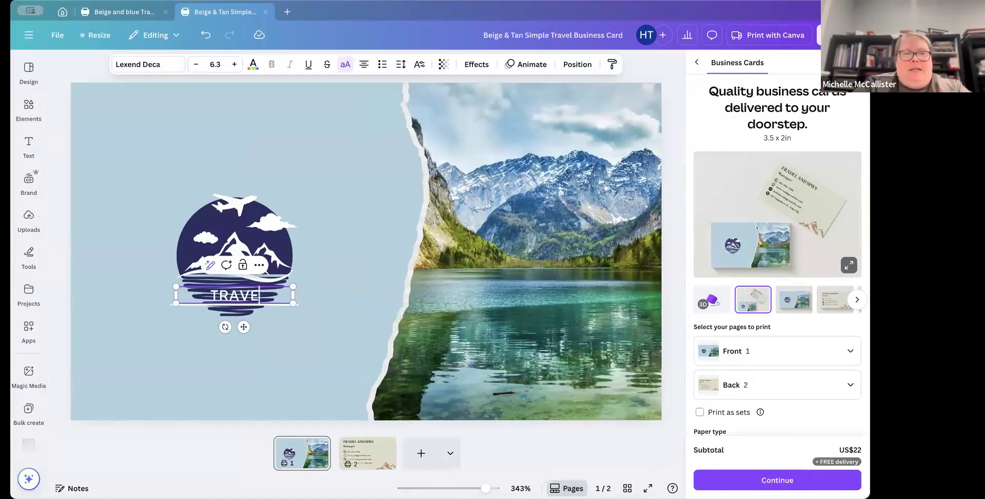
pyautogui.write('L WITH THEYSOHN')
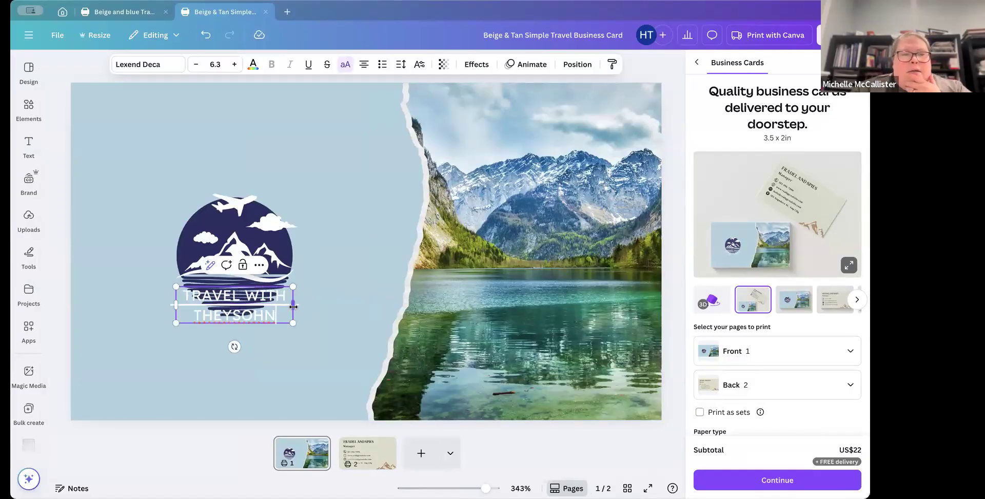
pyautogui.moveTo(293, 304); pyautogui.dragTo(342, 308)
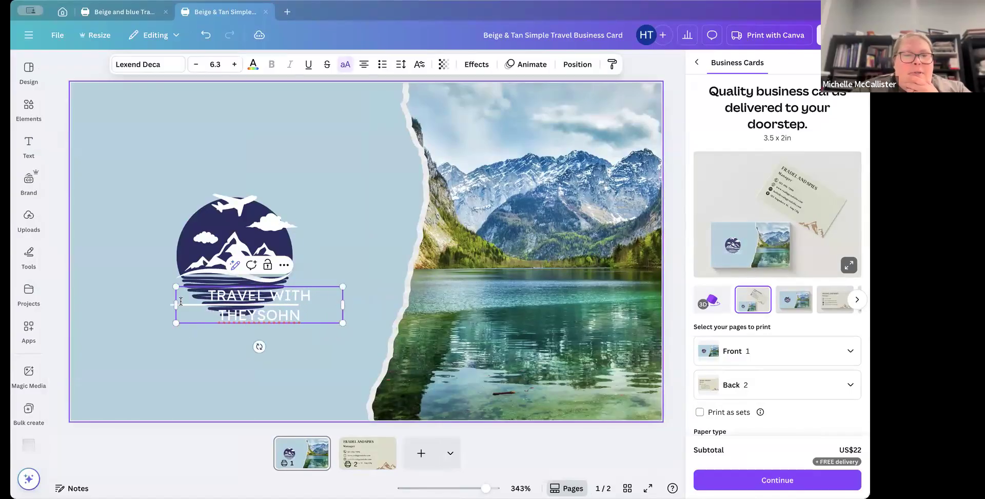
pyautogui.moveTo(143, 306); pyautogui.dragTo(133, 306)
pyautogui.click(303, 330)
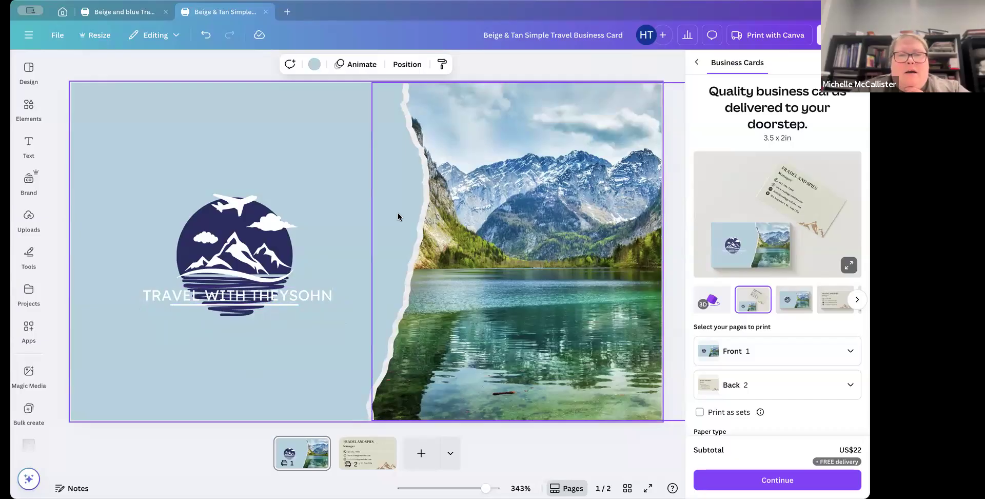
# Step: Search the elements for travel and show all matching graphics
pyautogui.click(28, 108)
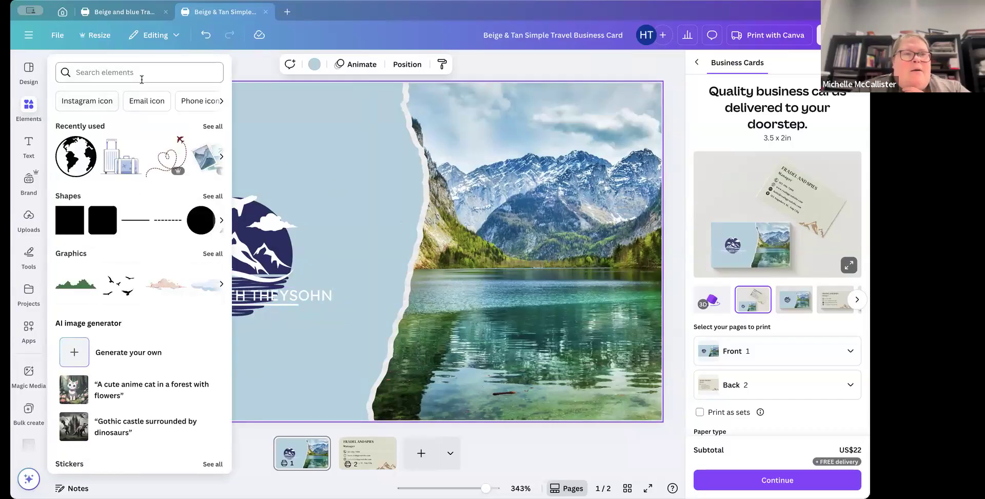
pyautogui.click(160, 76)
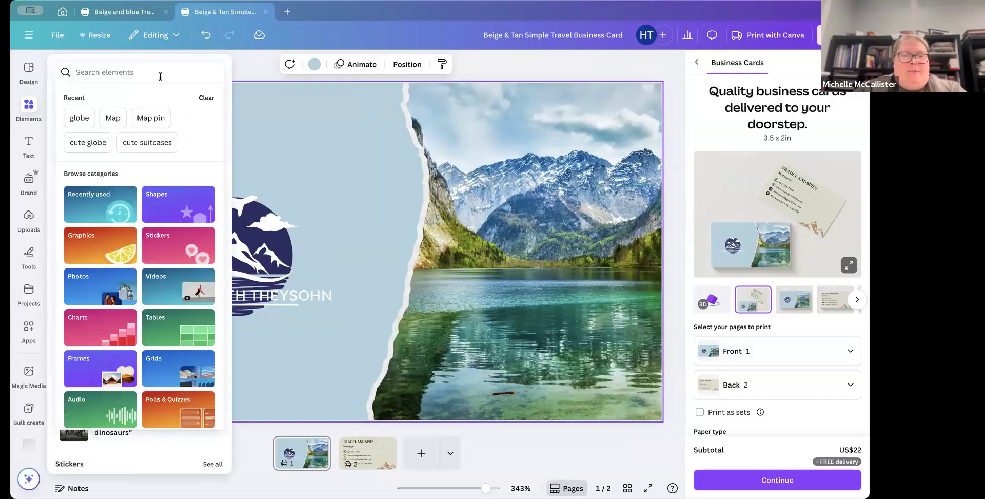
pyautogui.write('trave')
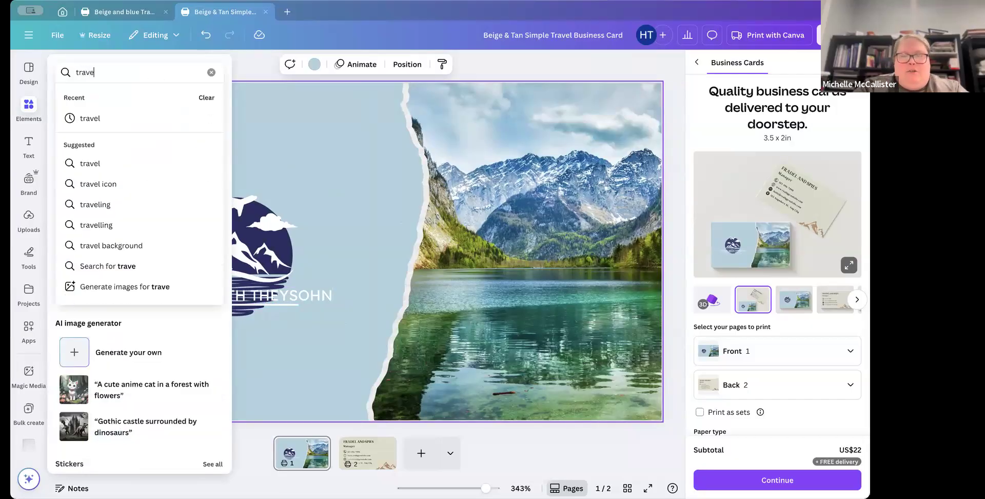
pyautogui.write('l')
pyautogui.press('Return')
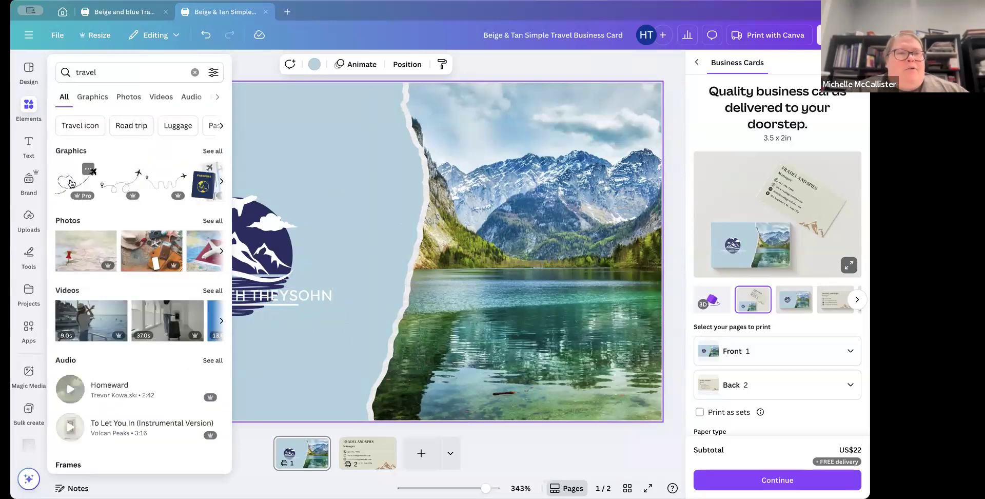
pyautogui.click(212, 151)
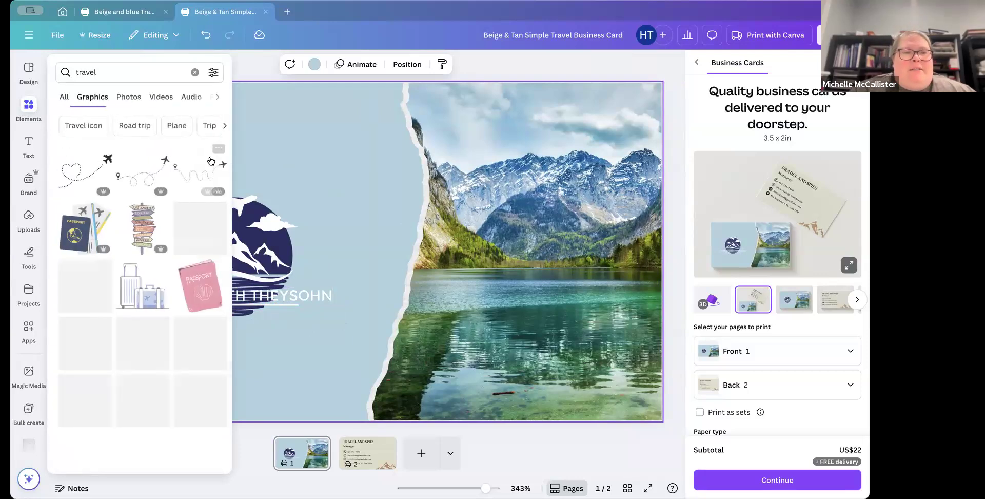
# Step: Add a dashed flight-path graphic to the card's upper-left corner, rotate it, then delete it
pyautogui.click(190, 177)
pyautogui.moveTo(310, 313); pyautogui.dragTo(128, 213)
pyautogui.moveTo(319, 213); pyautogui.dragTo(221, 172)
pyautogui.moveTo(177, 224); pyautogui.dragTo(212, 225)
pyautogui.moveTo(204, 152); pyautogui.dragTo(177, 158)
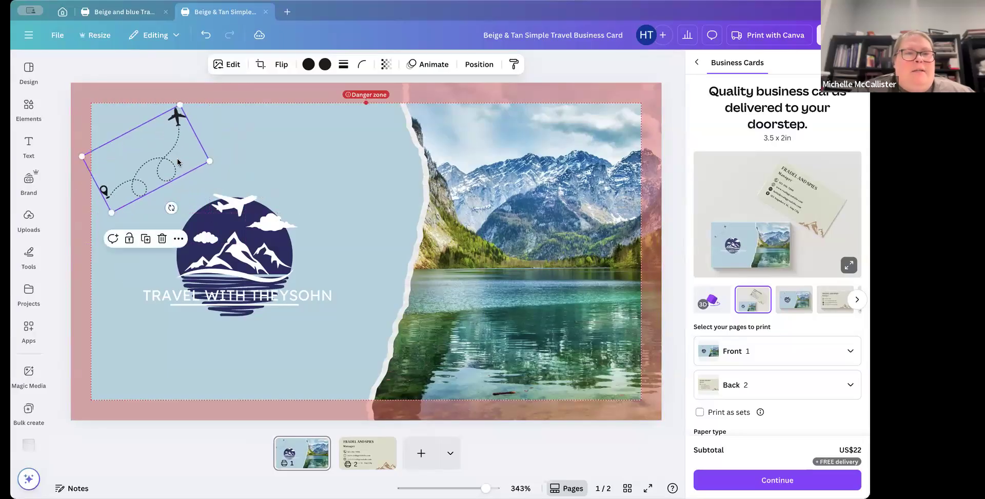
pyautogui.click(310, 190)
pyautogui.click(239, 206)
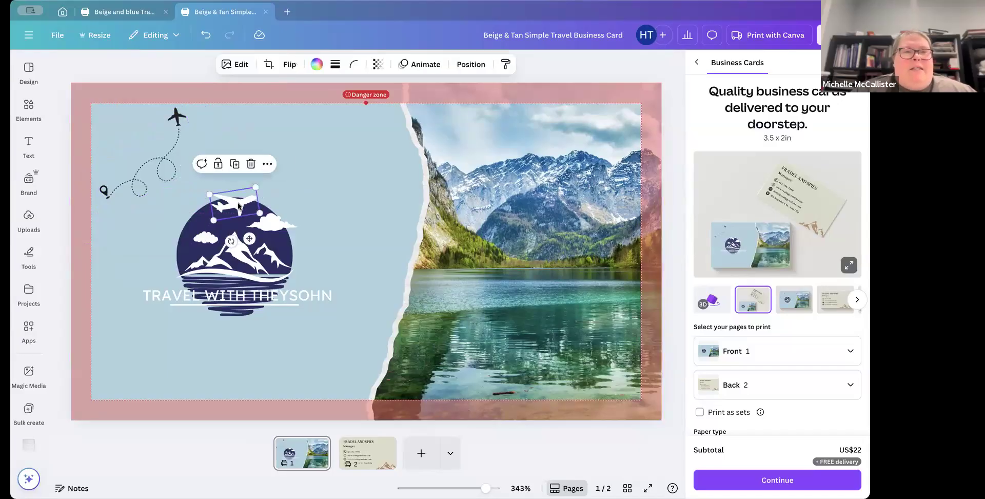
pyautogui.click(355, 206)
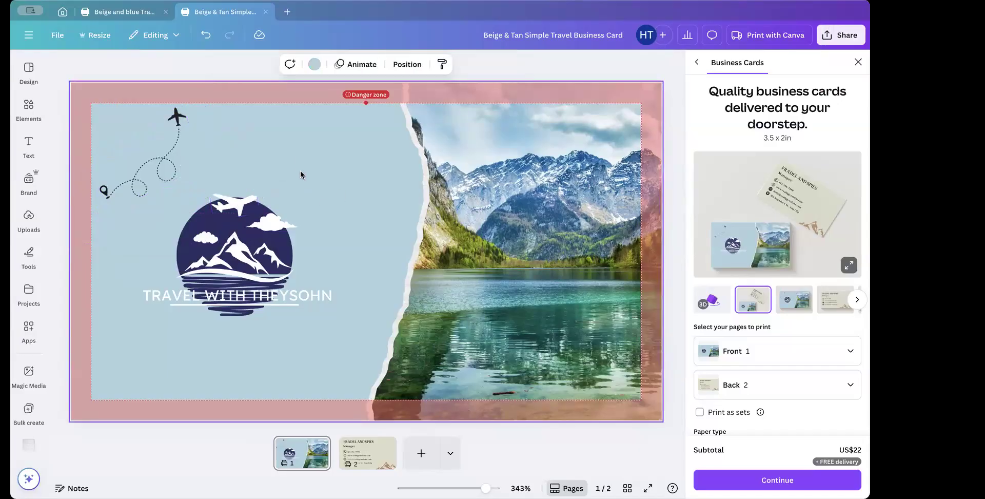
pyautogui.click(147, 174)
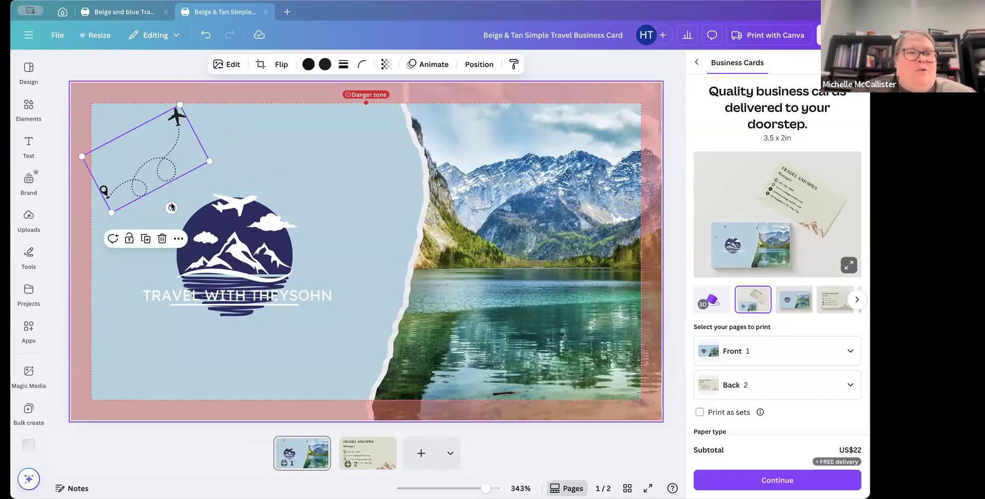
pyautogui.click(162, 238)
# Step: Add a looping dashed flight-path graphic with a plane and rotate, shrink and place it above the logo in the upper-left corner
pyautogui.click(29, 108)
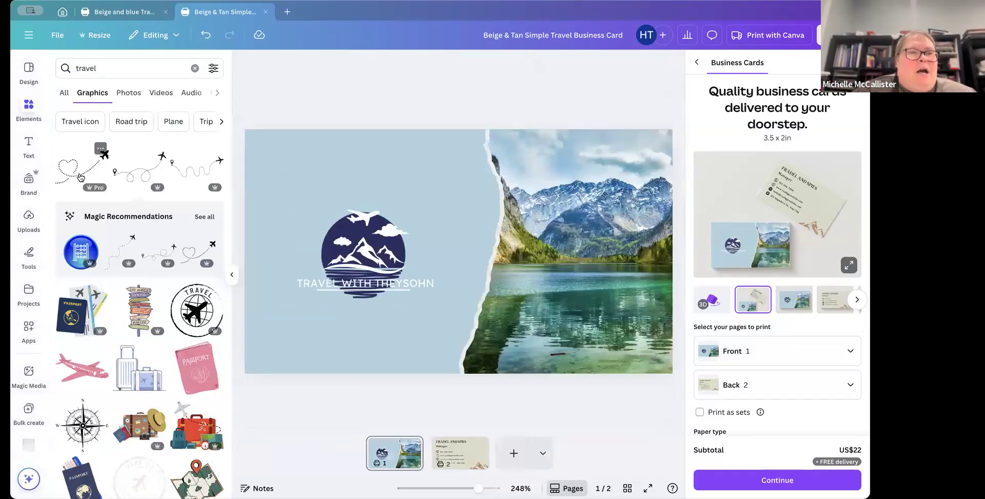
pyautogui.click(138, 177)
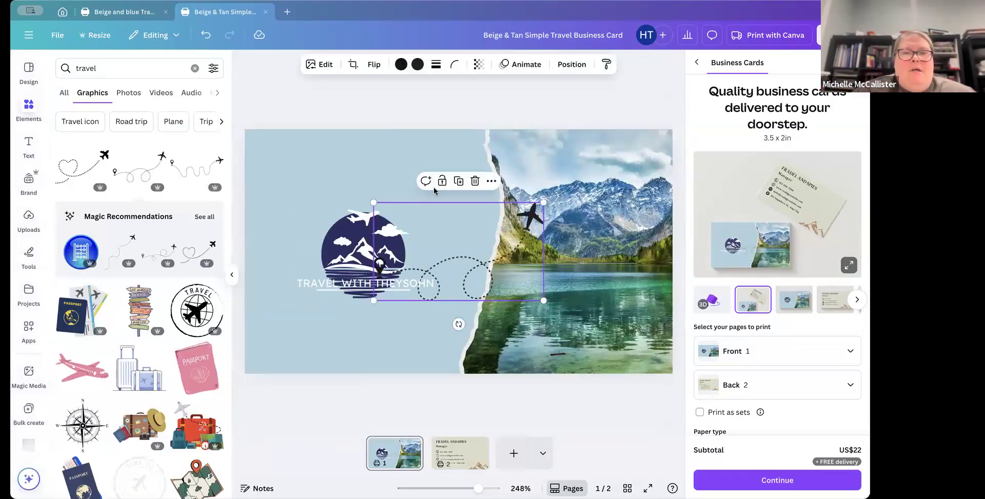
pyautogui.click(308, 147)
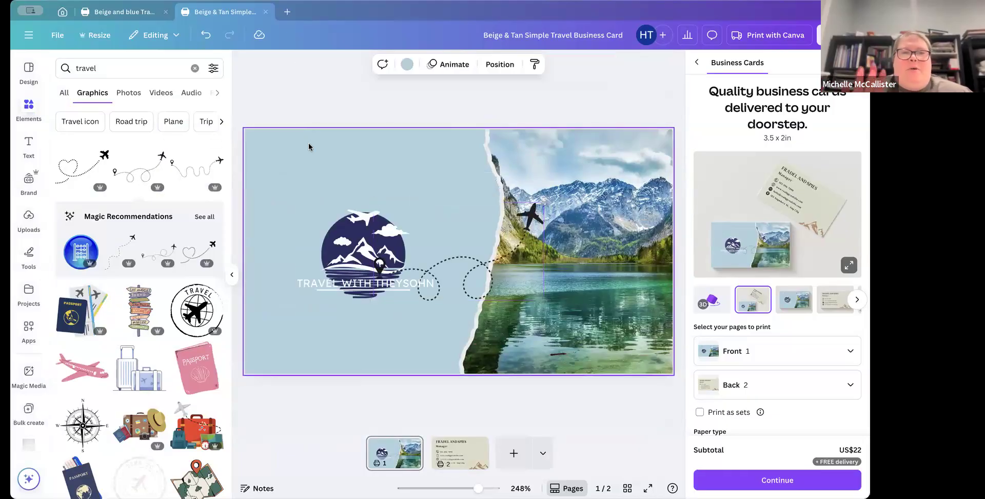
pyautogui.moveTo(438, 261); pyautogui.dragTo(333, 327)
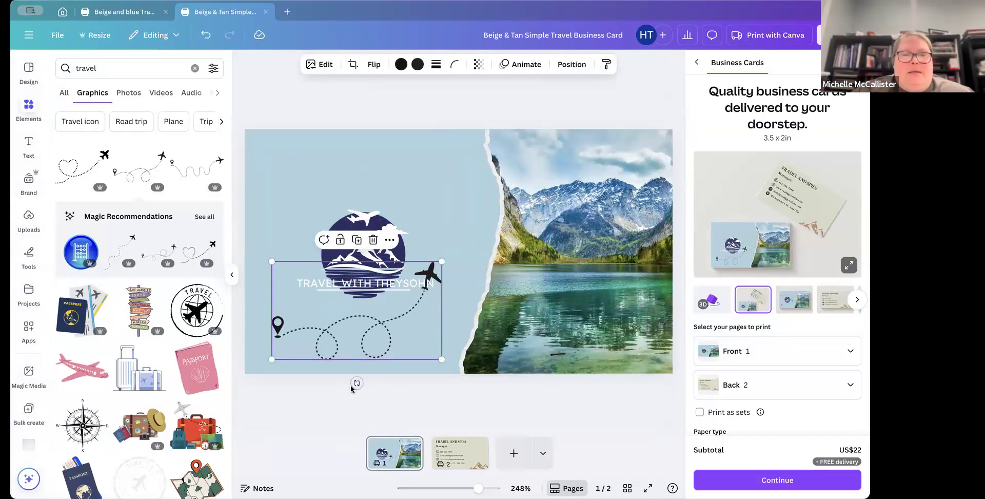
pyautogui.moveTo(357, 383); pyautogui.dragTo(346, 219)
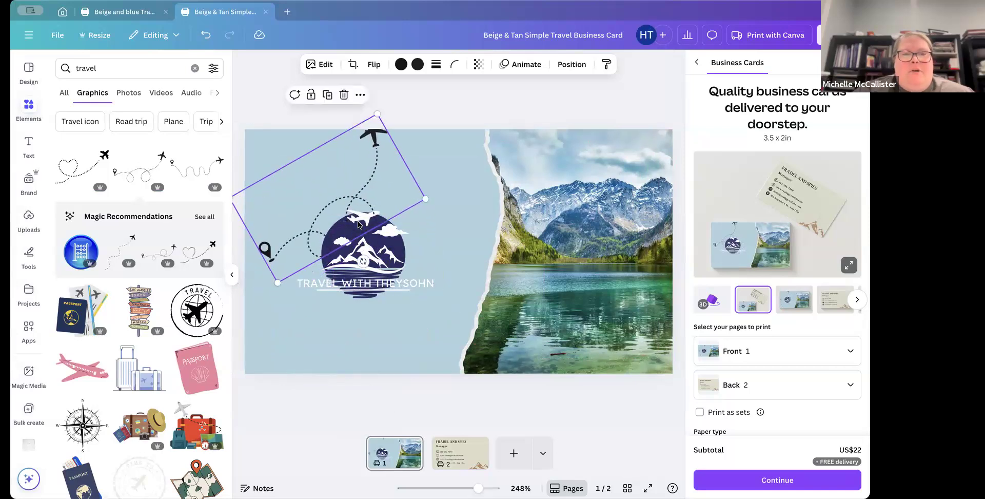
pyautogui.moveTo(424, 196); pyautogui.dragTo(337, 189)
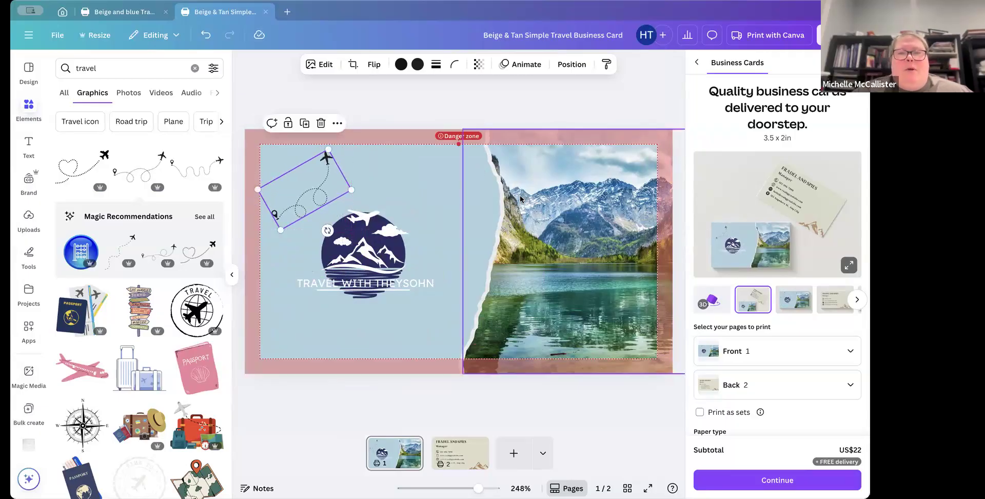
pyautogui.moveTo(328, 191); pyautogui.dragTo(564, 229)
pyautogui.moveTo(378, 173); pyautogui.dragTo(324, 189)
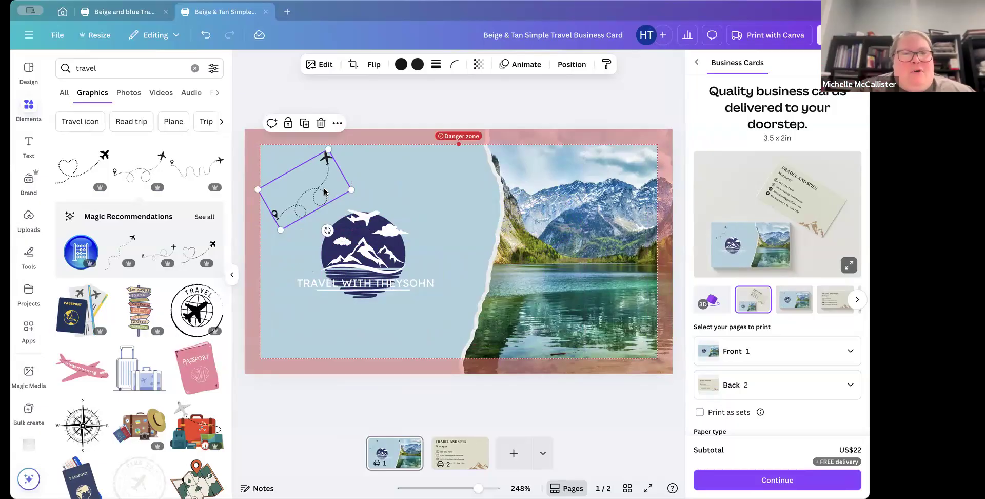
pyautogui.moveTo(352, 190); pyautogui.dragTo(313, 185)
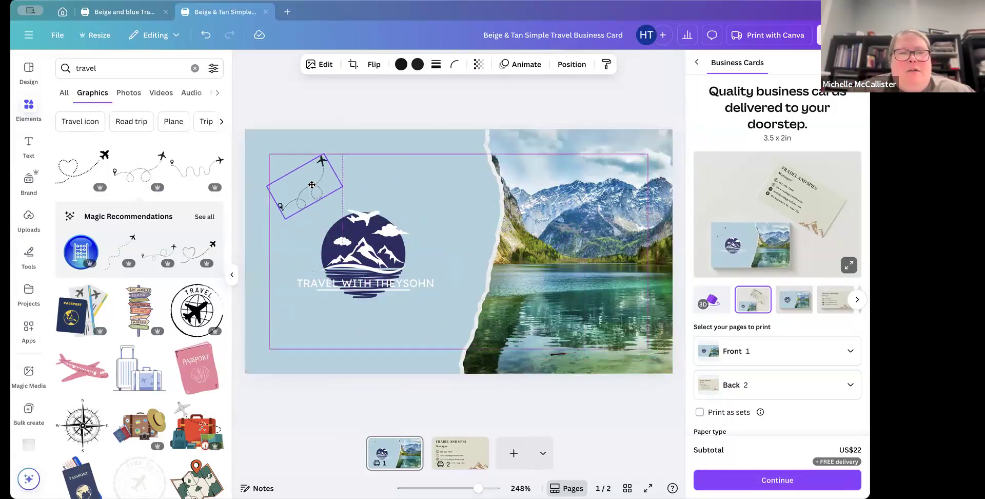
pyautogui.moveTo(326, 224); pyautogui.dragTo(316, 197)
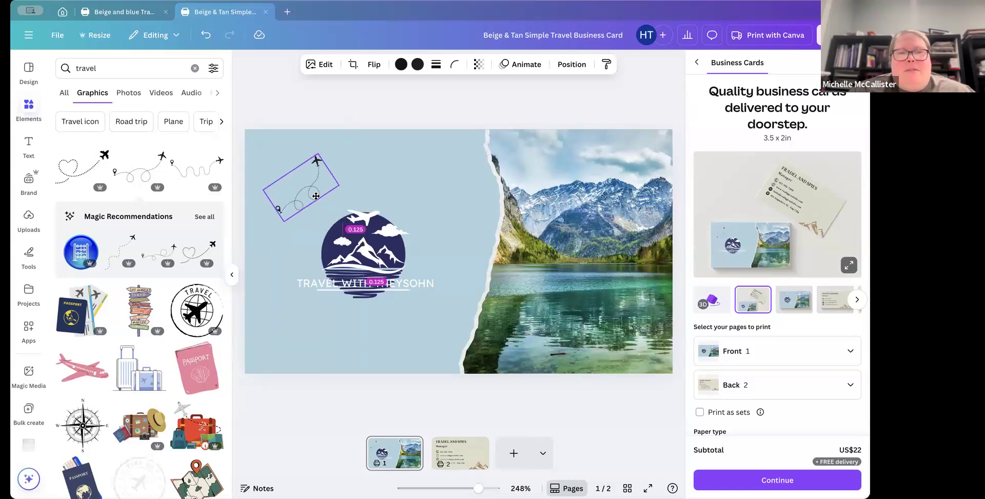
# Step: Try pink and purple on the flight-path graphic's two colours, then set both back to black
pyautogui.click(401, 64)
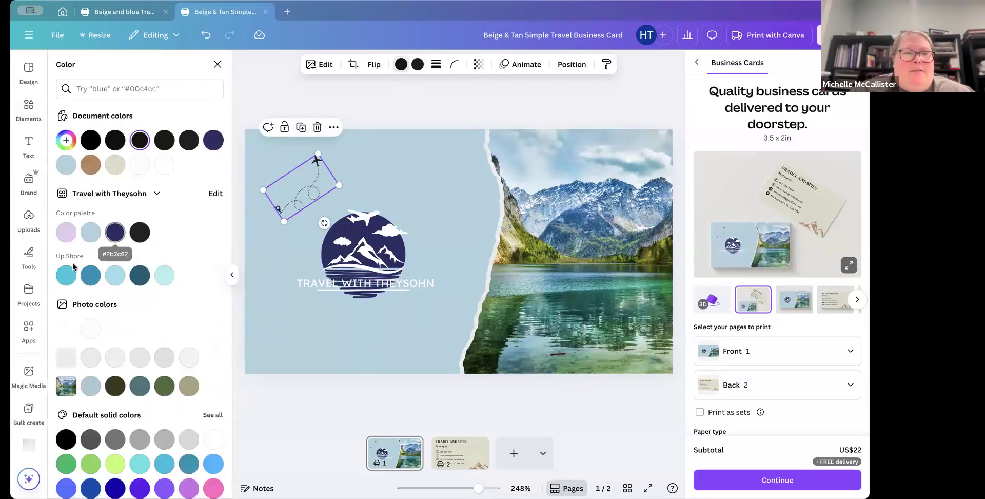
pyautogui.scroll(-1, 115, 337)
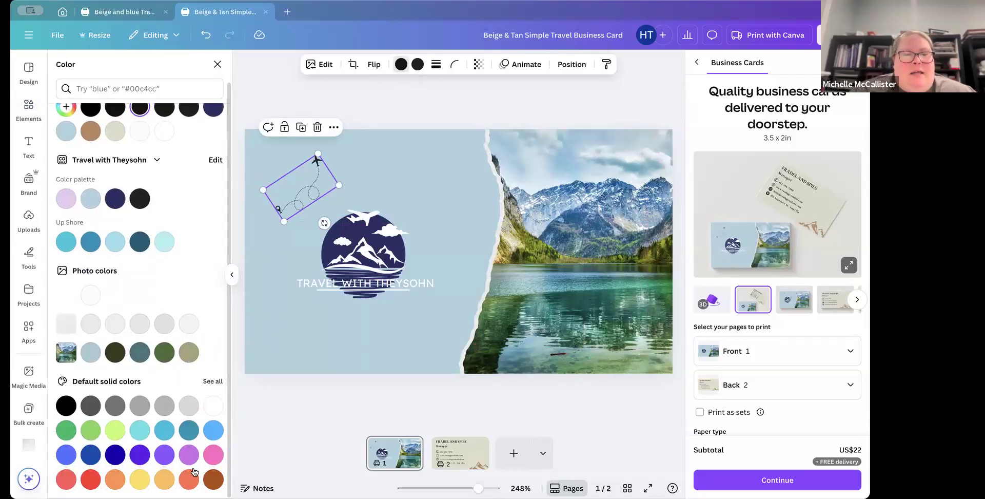
pyautogui.click(208, 460)
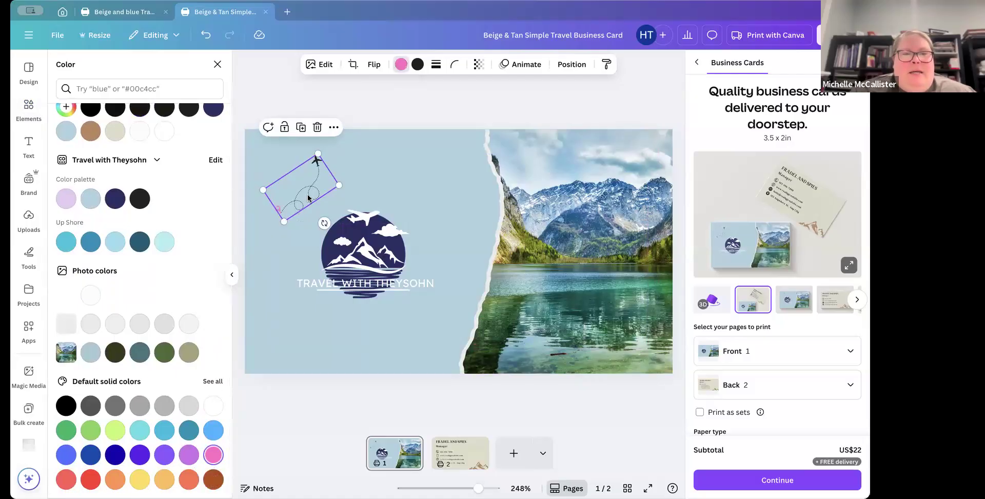
pyautogui.click(417, 64)
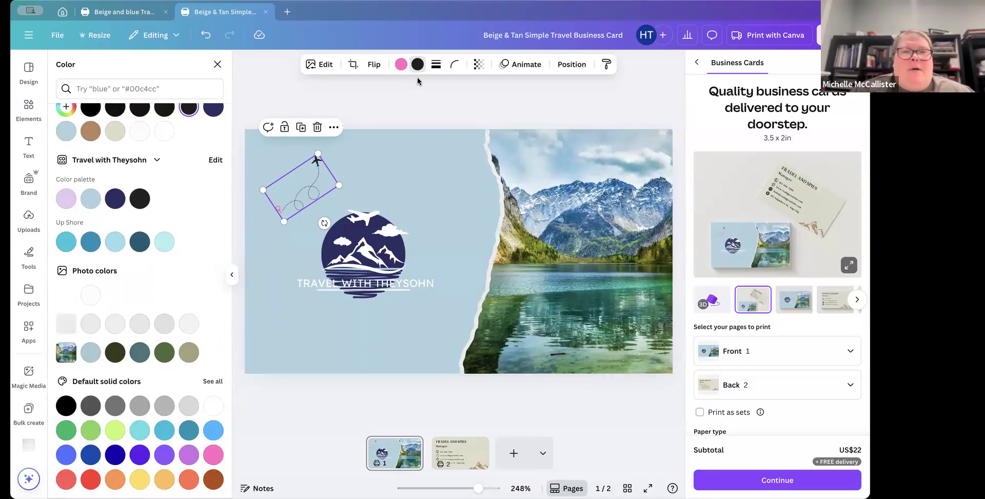
pyautogui.click(163, 455)
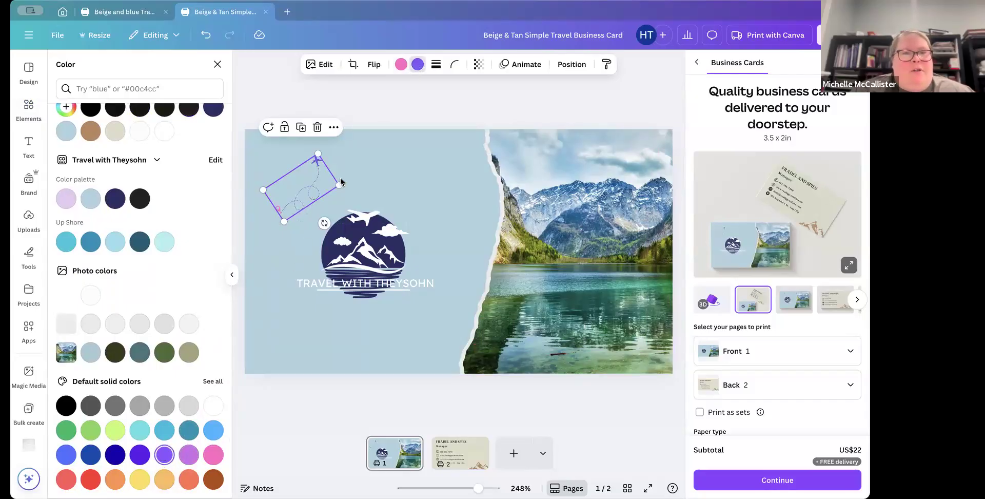
pyautogui.click(212, 454)
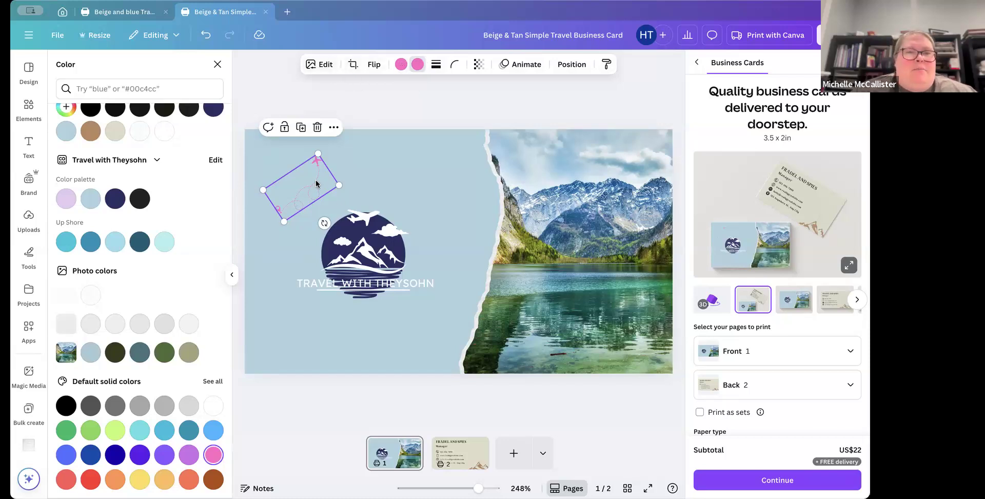
pyautogui.click(402, 64)
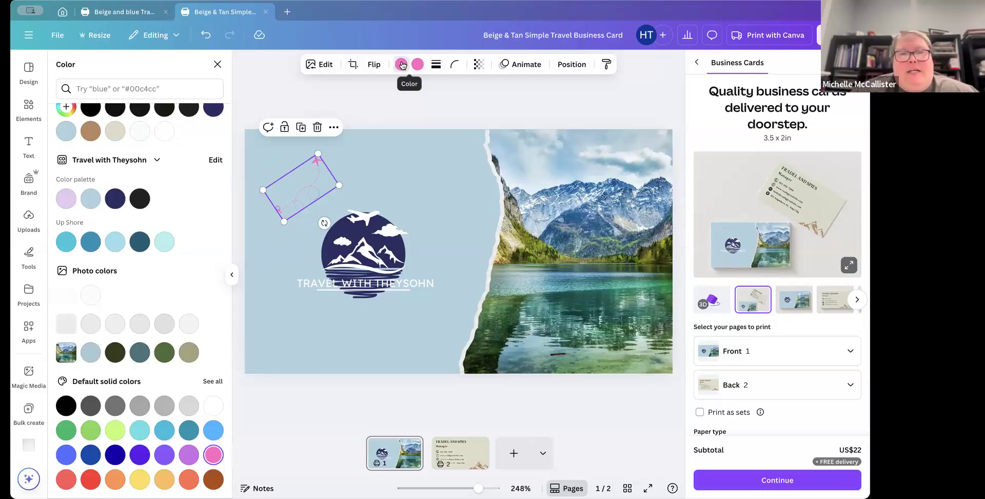
pyautogui.click(65, 405)
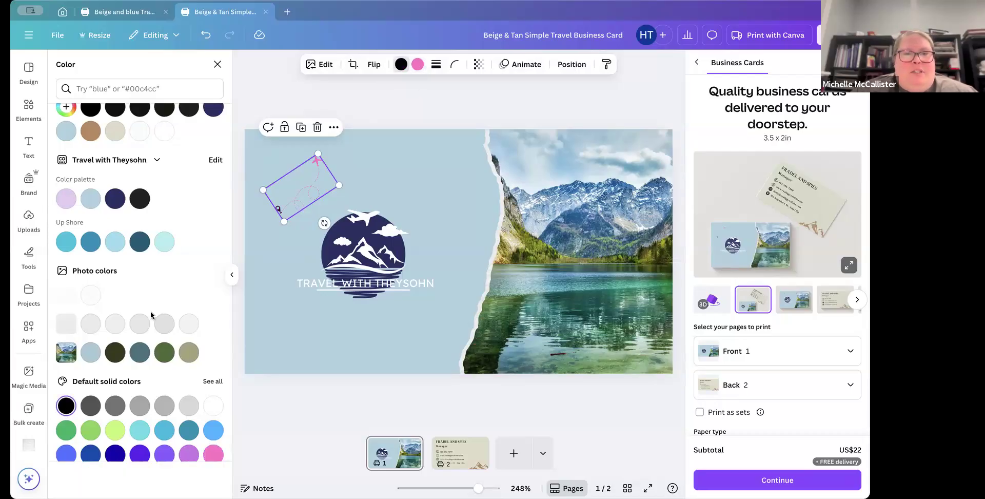
pyautogui.click(420, 65)
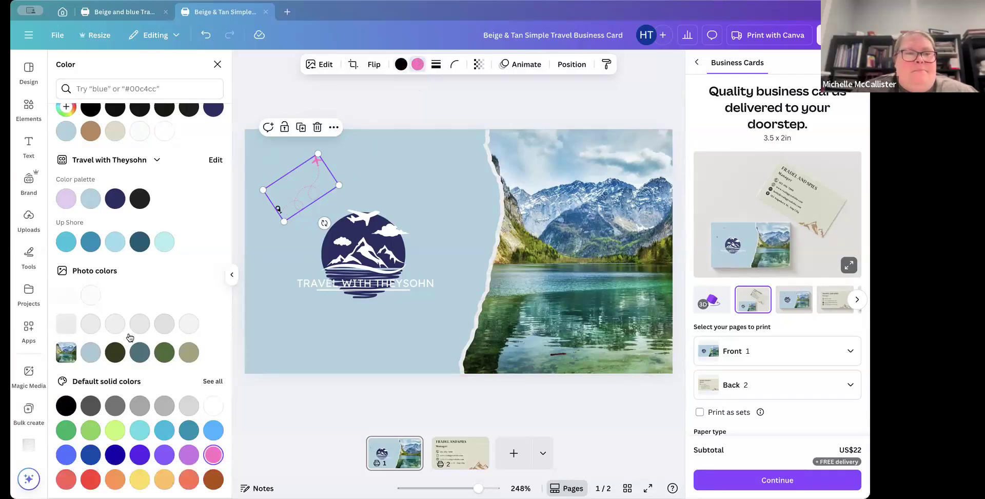
pyautogui.click(70, 405)
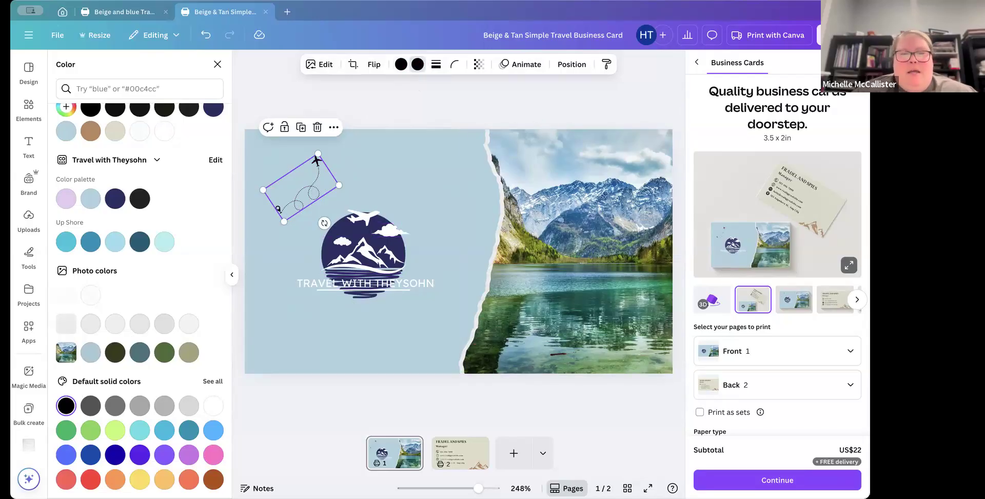
# Step: Set the back page's background to the light blue #aed3df from the Travel with Theysohn colour palette
pyautogui.click(468, 451)
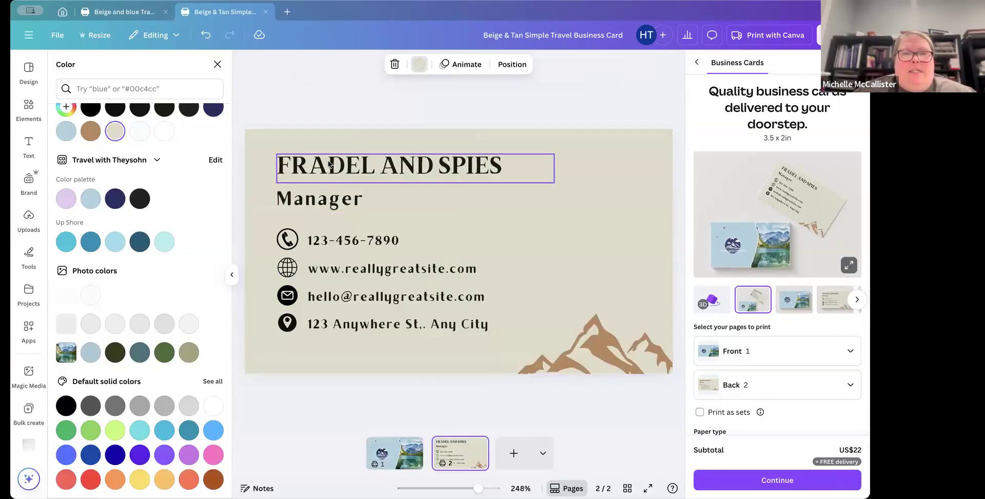
pyautogui.click(494, 229)
pyautogui.click(161, 244)
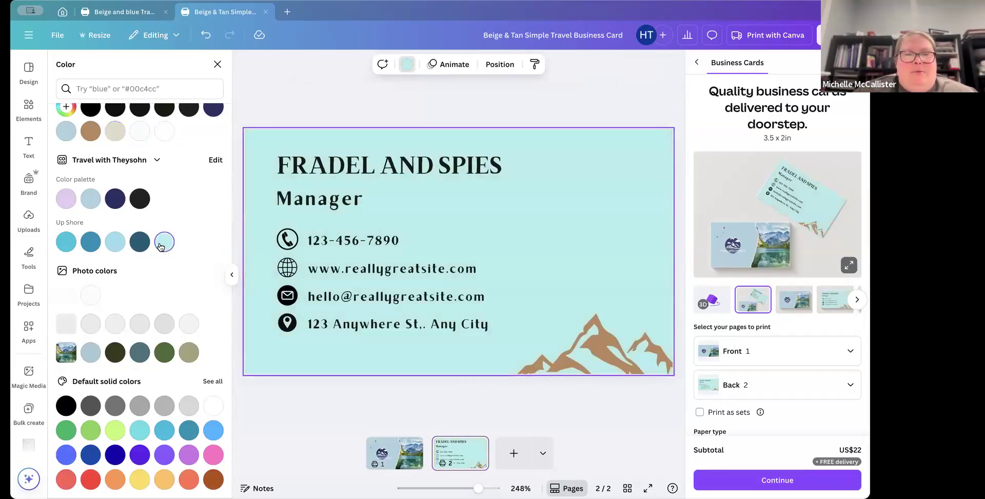
pyautogui.click(114, 242)
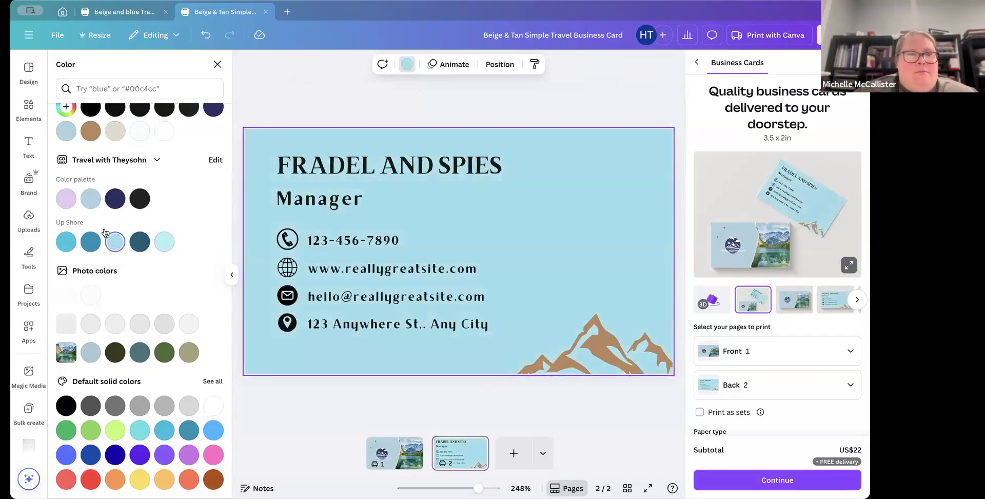
pyautogui.click(89, 199)
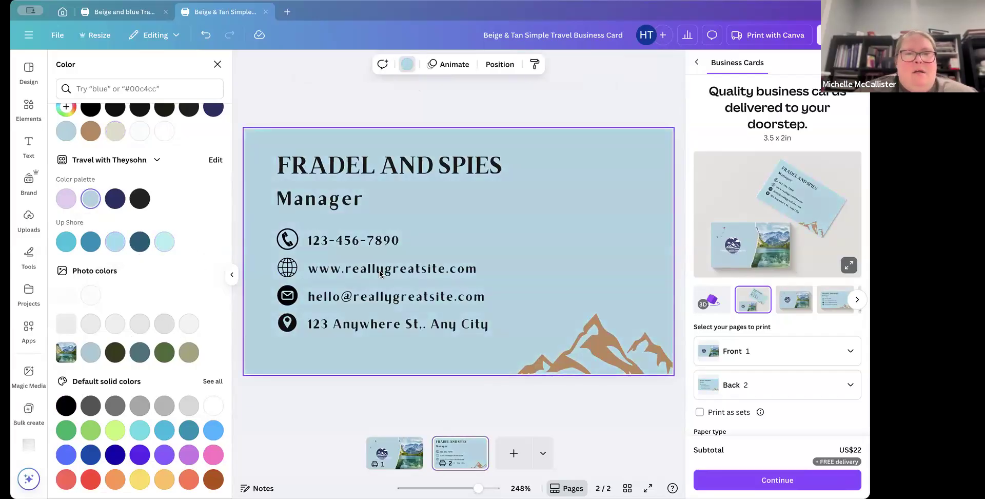
# Step: Recolour the back page's mountain graphic white
pyautogui.click(567, 344)
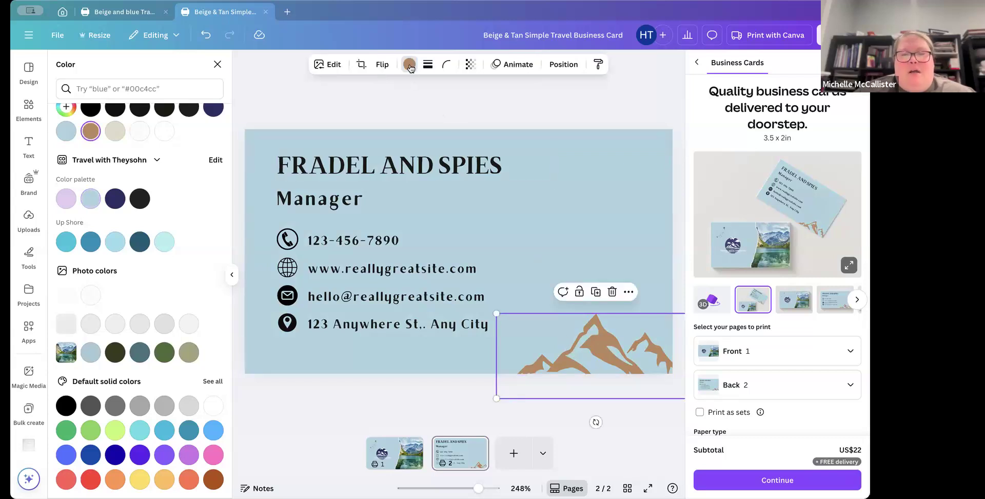
pyautogui.click(392, 453)
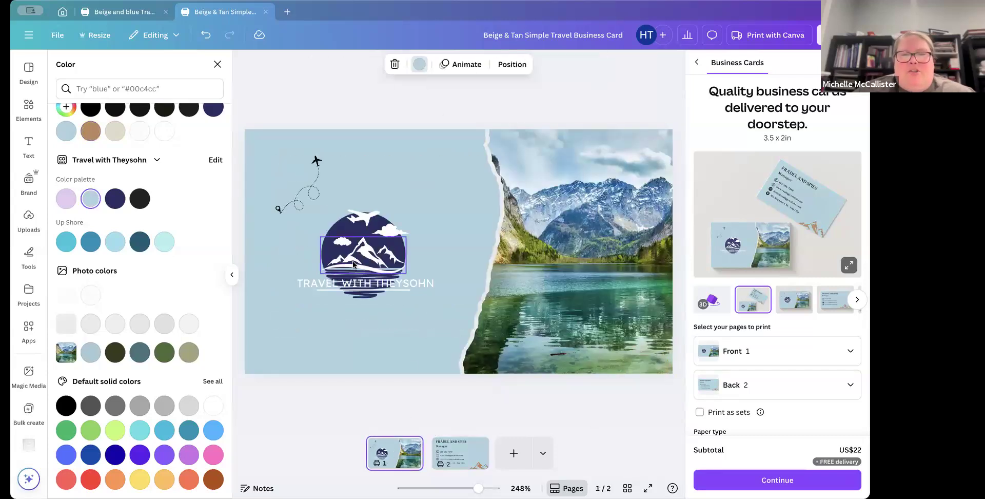
pyautogui.click(468, 468)
pyautogui.click(605, 323)
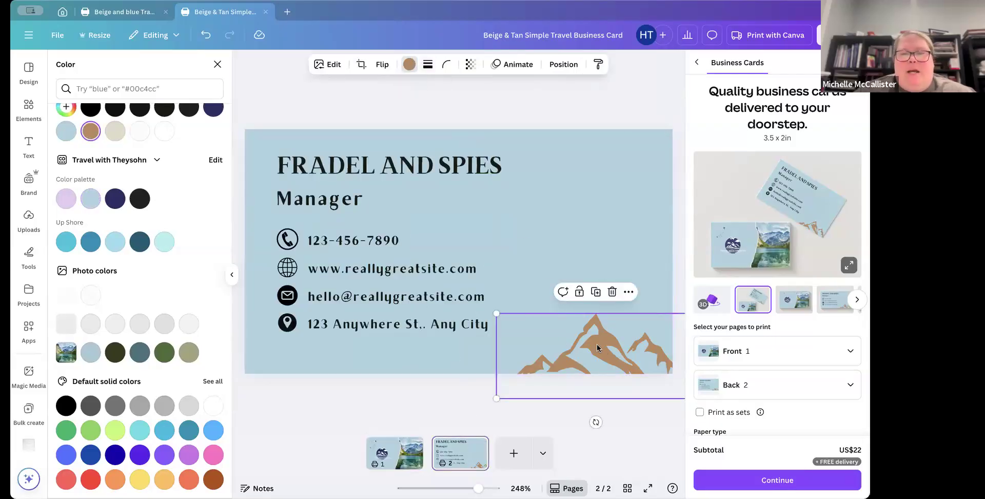
pyautogui.click(213, 405)
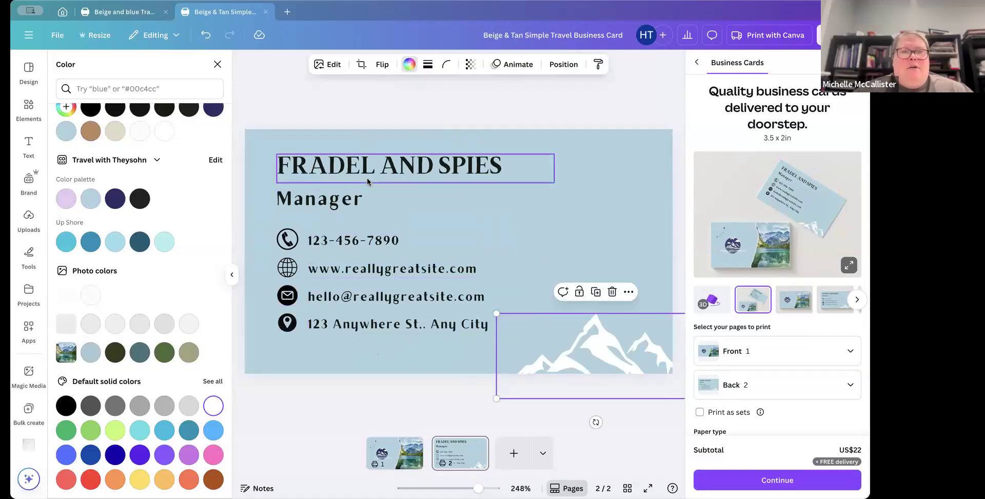
# Step: Open the full font list of the Travel with Theysohn brand kit
pyautogui.click(395, 171)
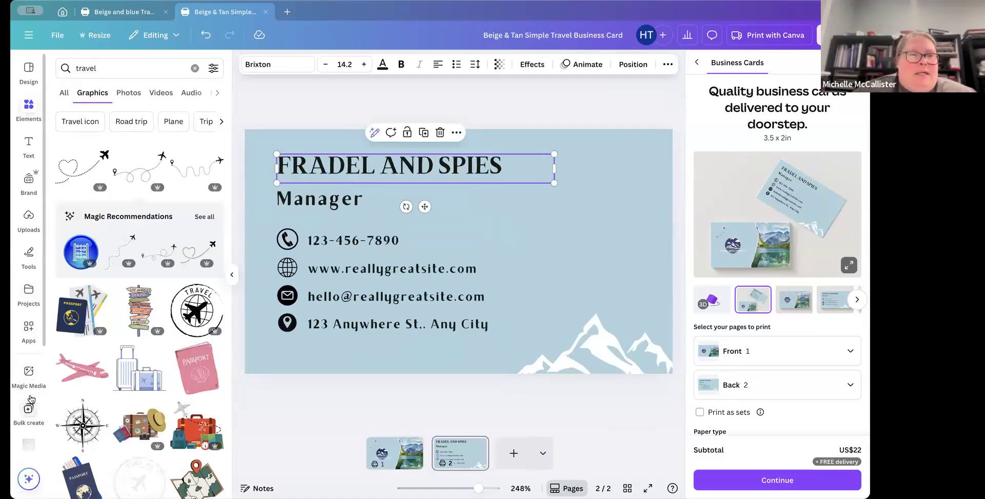
pyautogui.scroll(-1, 23, 299)
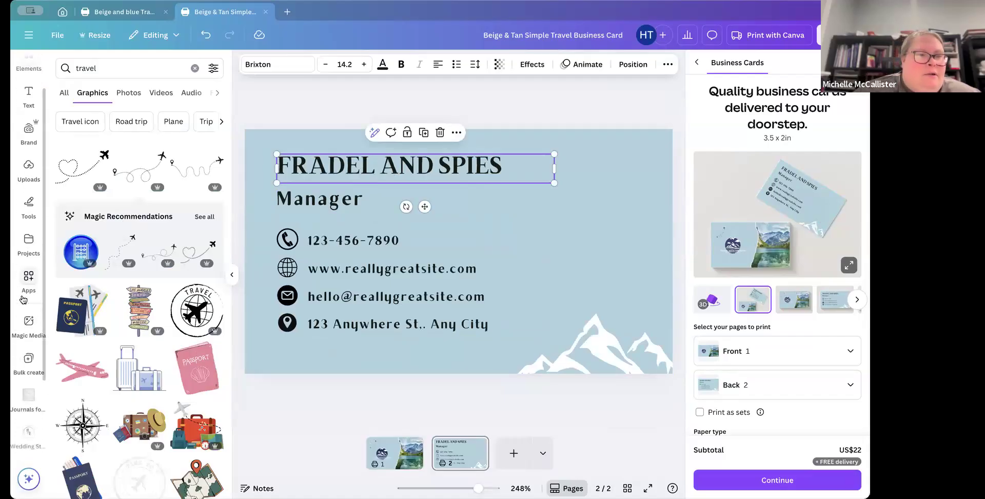
pyautogui.click(31, 156)
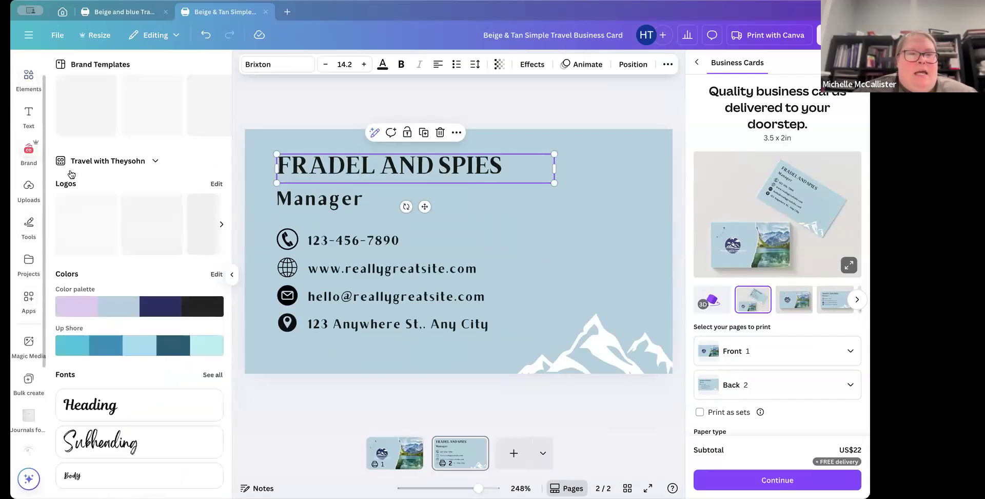
pyautogui.scroll(-4, 94, 356)
pyautogui.scroll(-2, 94, 356)
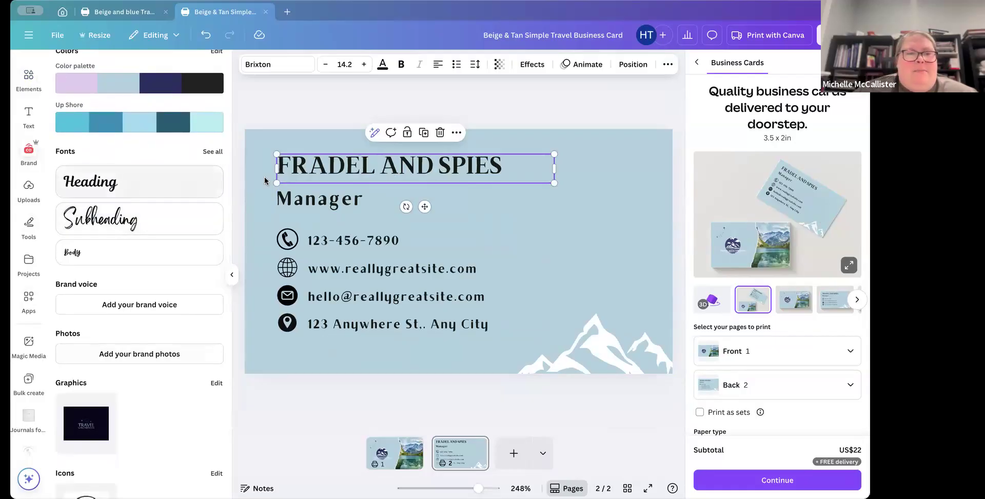
pyautogui.scroll(1, 170, 200)
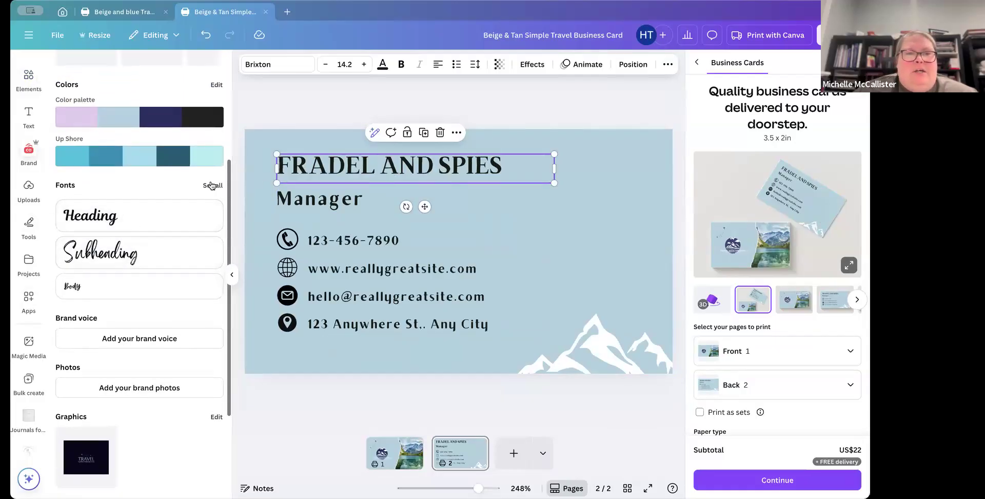
pyautogui.click(210, 184)
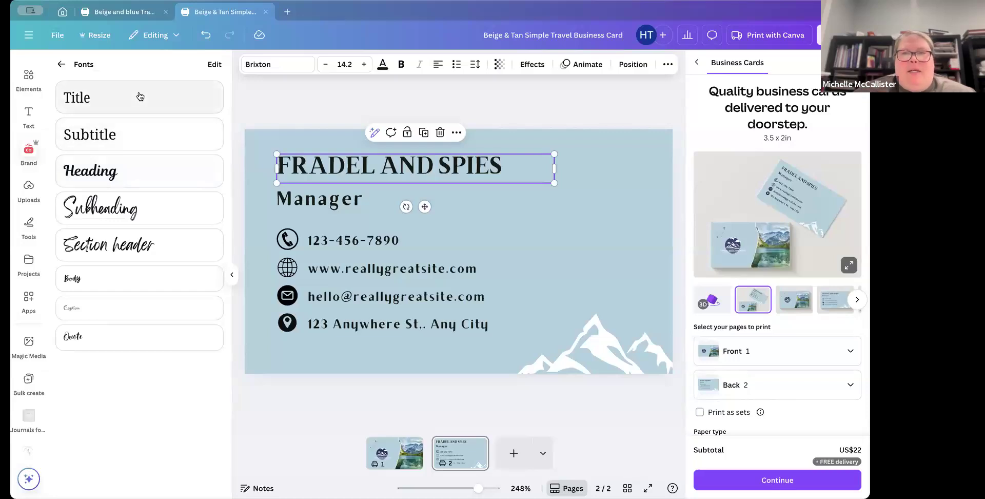
# Step: Try to apply the brand kit's Subtitle and Title font styles to the name text
pyautogui.click(129, 131)
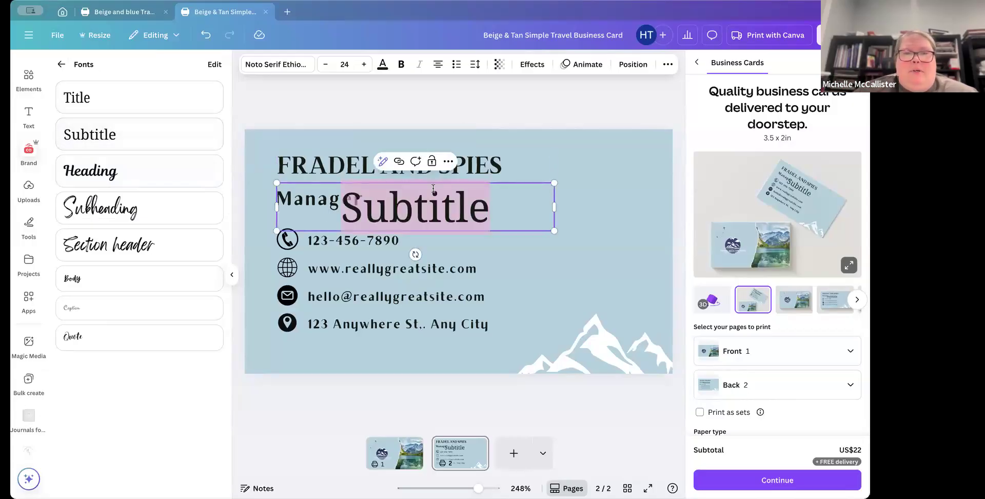
pyautogui.hotkey('ctrl', 'z')
pyautogui.doubleClick(358, 162)
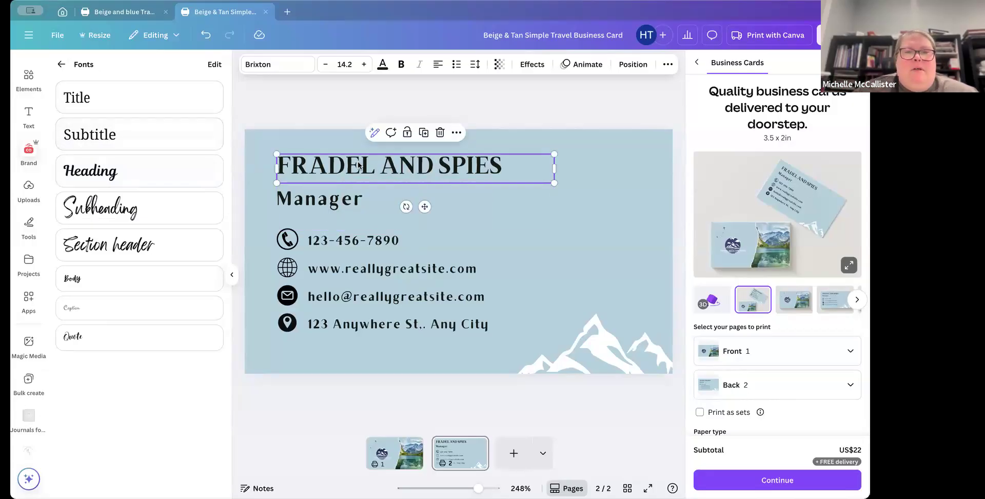
pyautogui.click(108, 100)
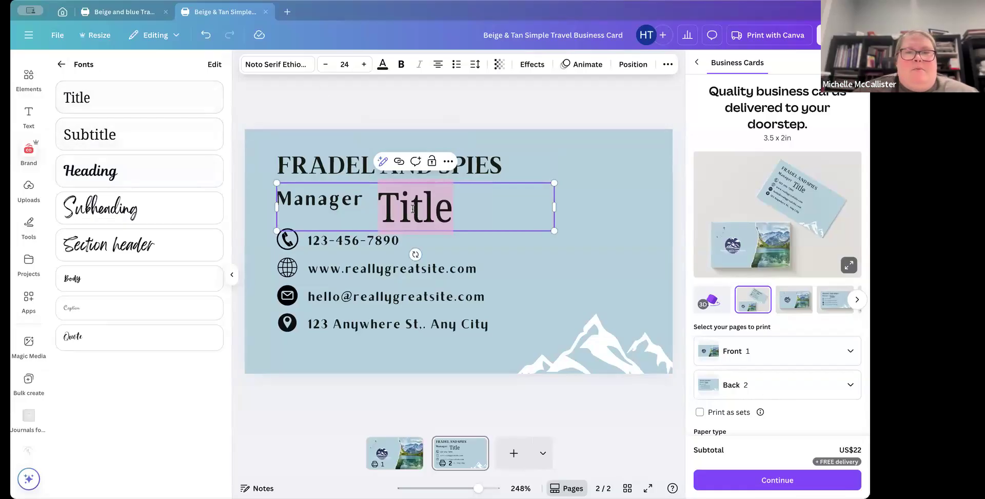
pyautogui.press('BackSpace')
pyautogui.click(349, 168)
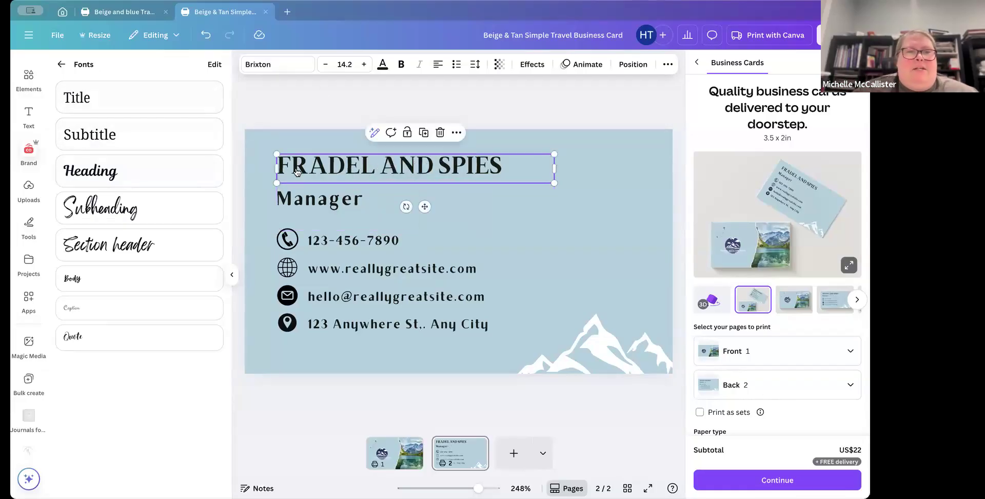
# Step: Change the name text's font to Noto Serif Ethiopic Extra Condensed
pyautogui.click(277, 65)
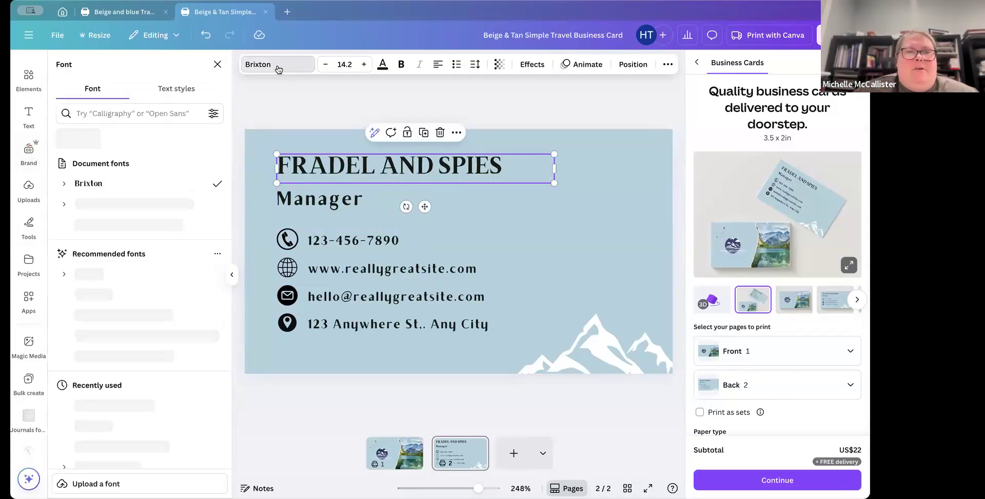
pyautogui.click(125, 113)
pyautogui.write('noto')
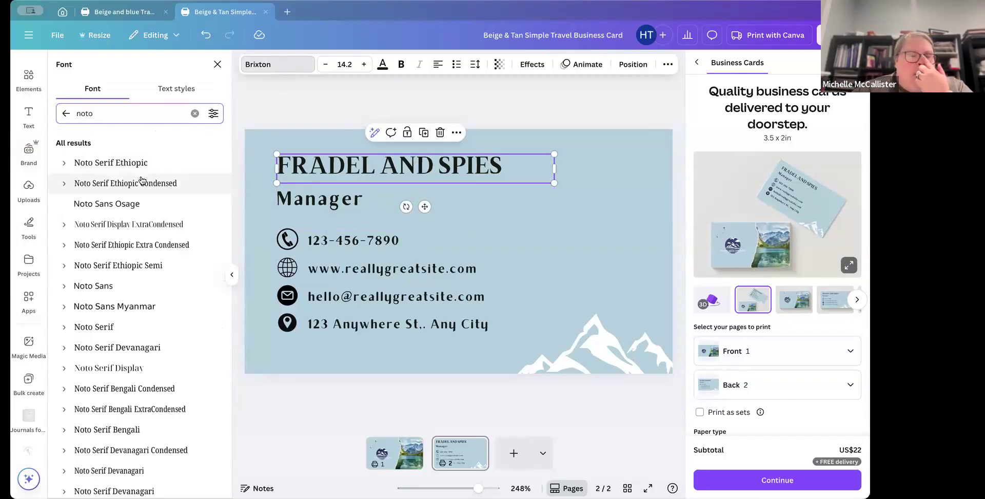
pyautogui.click(132, 224)
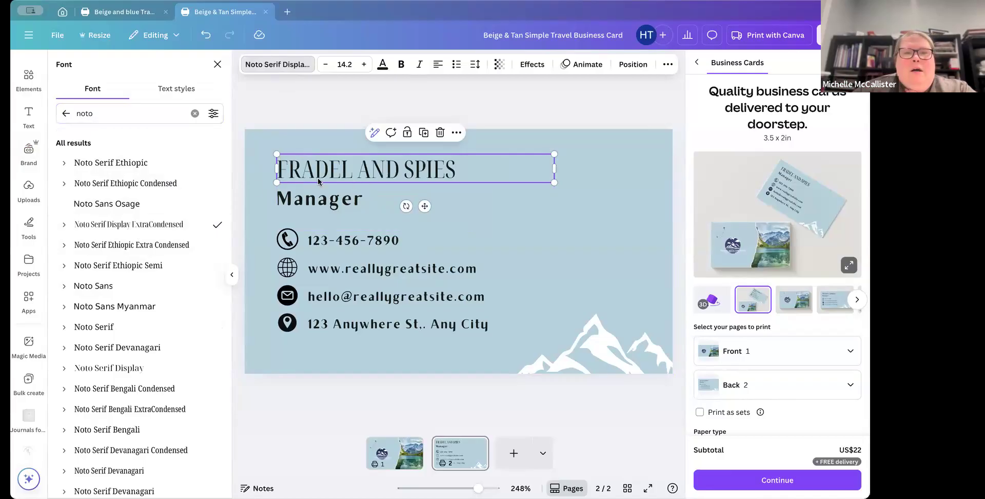
pyautogui.click(154, 244)
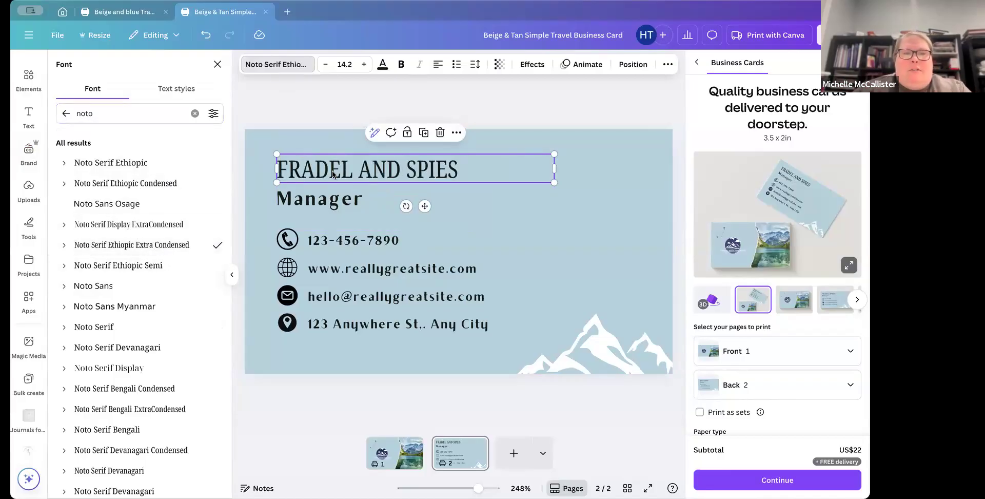
pyautogui.press('r')
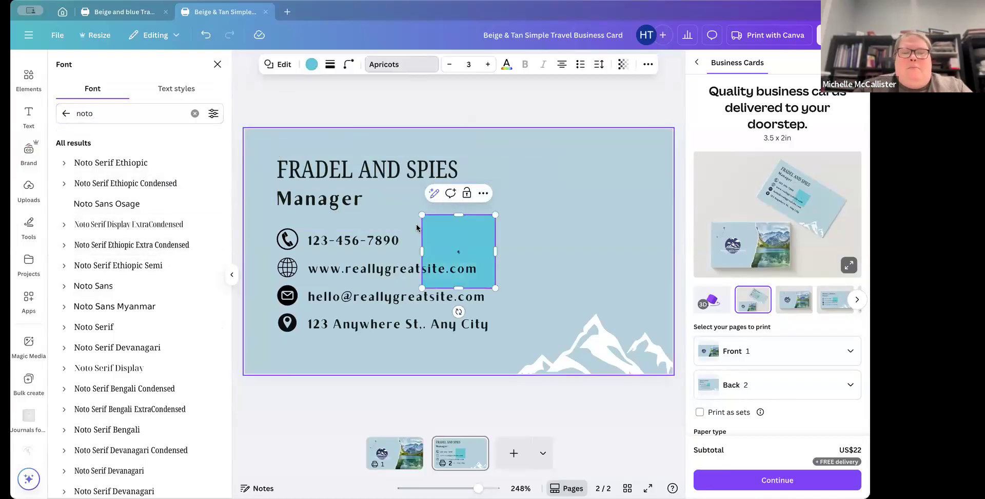
pyautogui.click(459, 251)
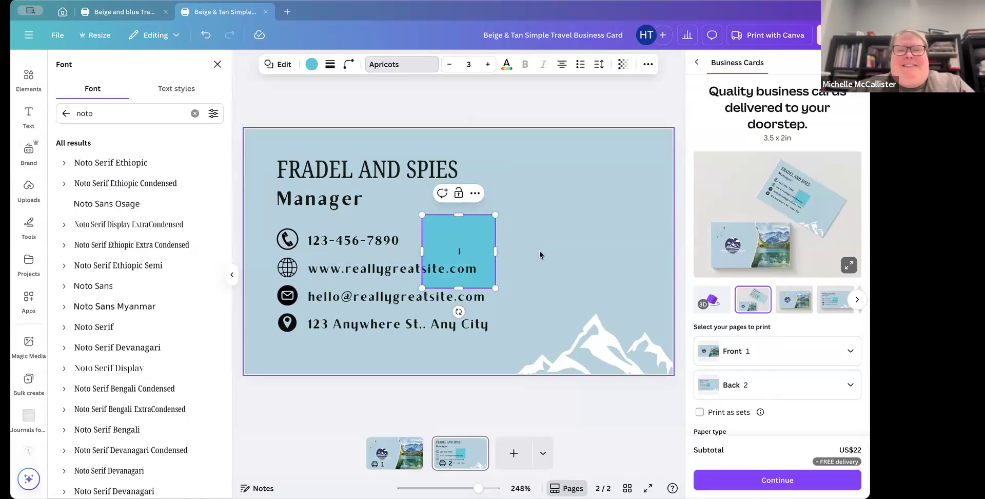
pyautogui.click(478, 244)
pyautogui.press('Delete')
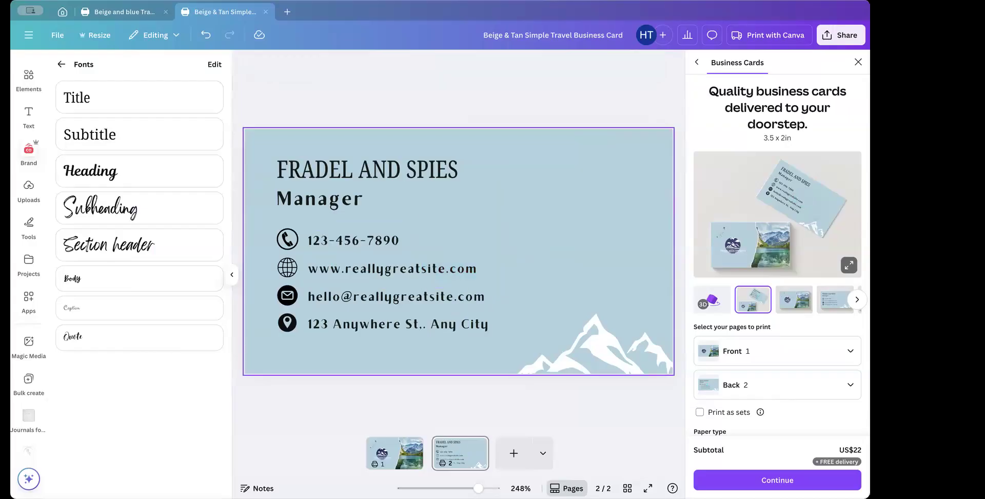
# Step: Replace the name text with "TRAVEL WITH THEYSOHN"
pyautogui.click(363, 173)
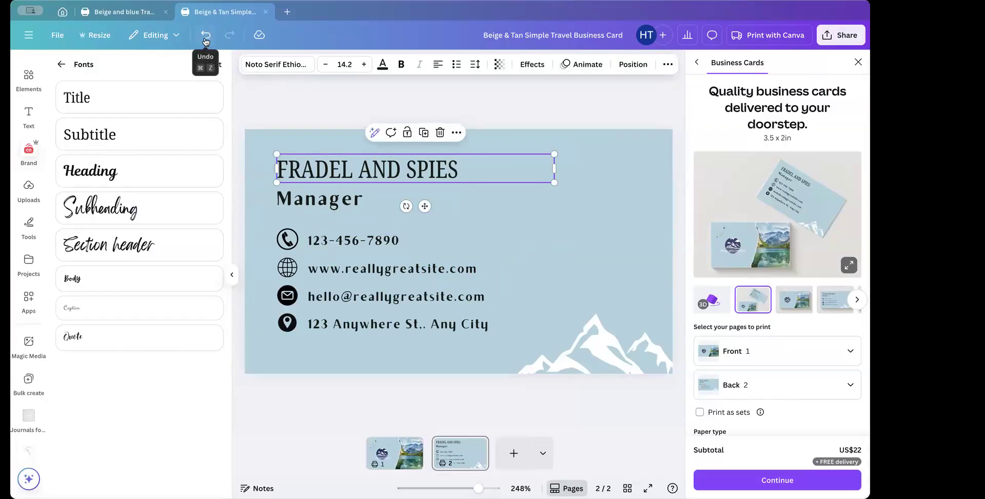
pyautogui.doubleClick(442, 170)
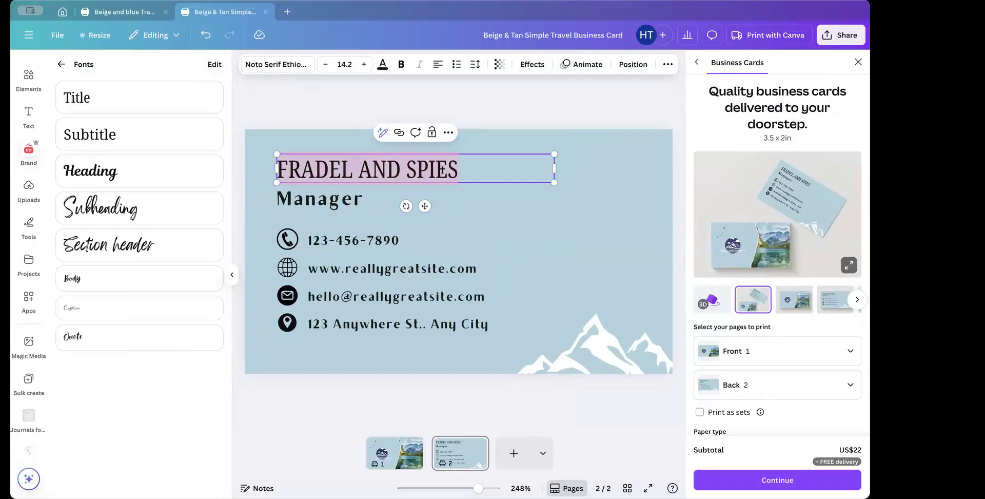
pyautogui.press('BackSpace')
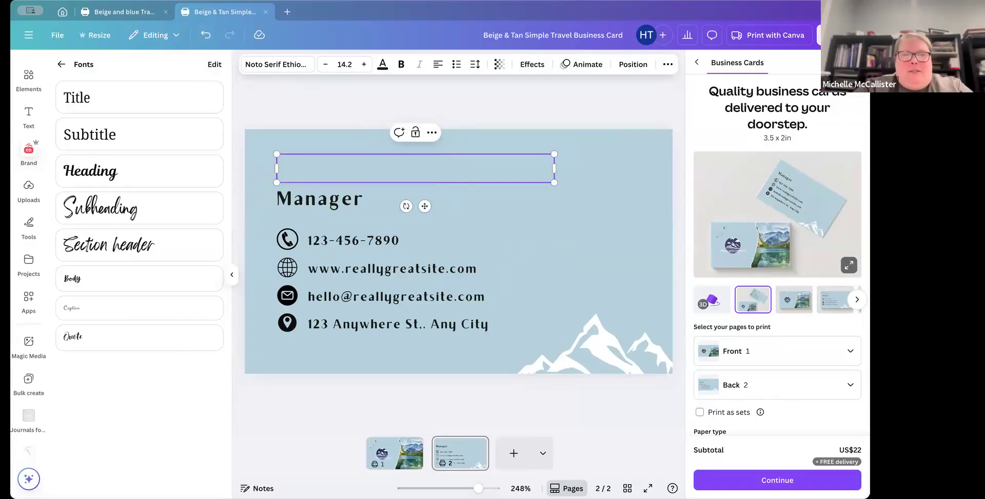
pyautogui.write('TRAVEL WITH TH')
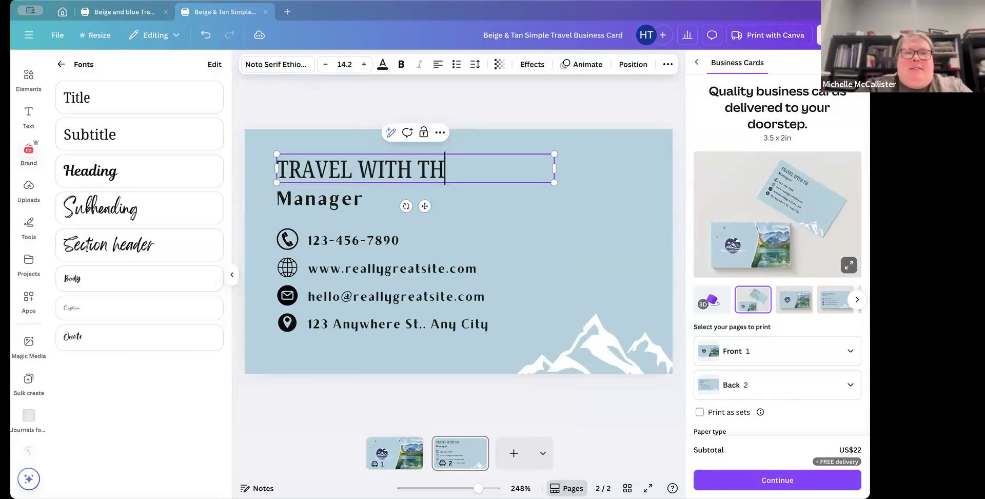
pyautogui.write('EYSOHN')
# Step: Try to apply the brand kit's Heading style to the Manager line
pyautogui.click(356, 197)
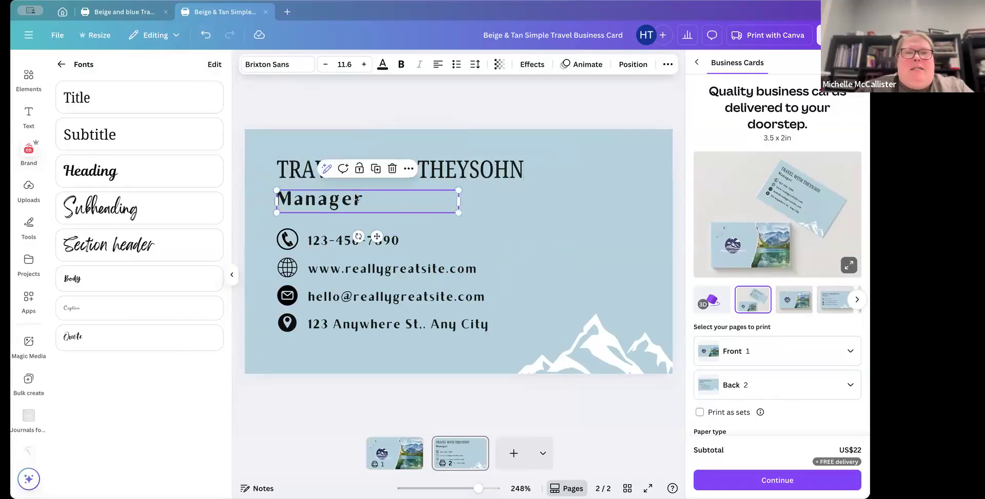
pyautogui.click(100, 178)
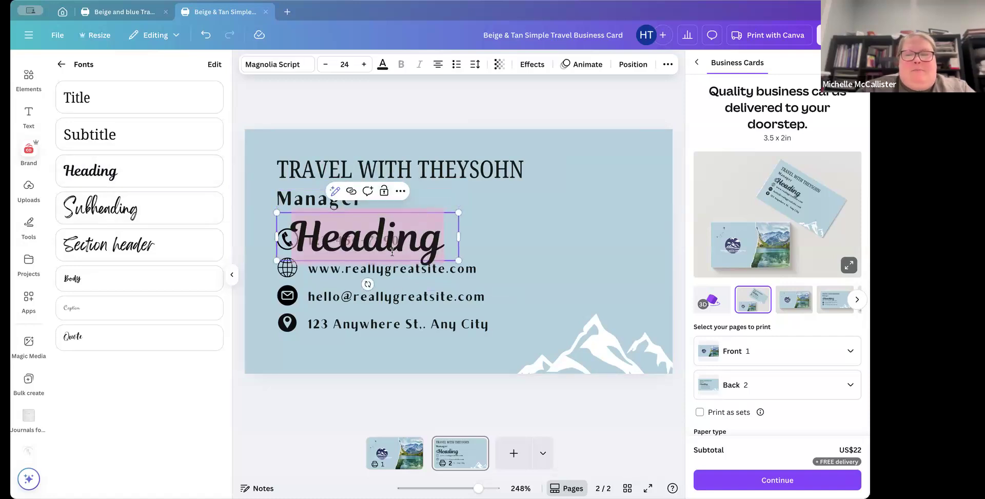
pyautogui.click(207, 37)
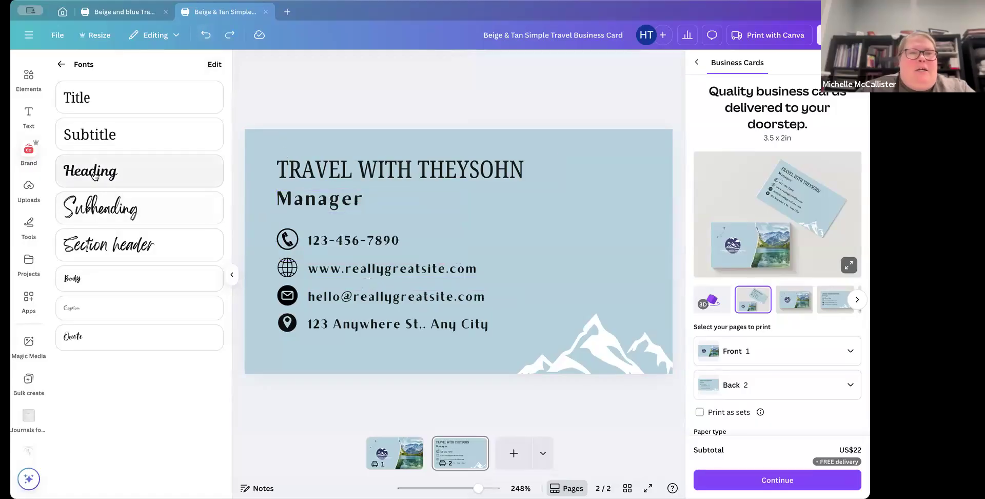
# Step: Set the Manager line's font to Magnolia Script and its letter spacing to 0
pyautogui.click(281, 199)
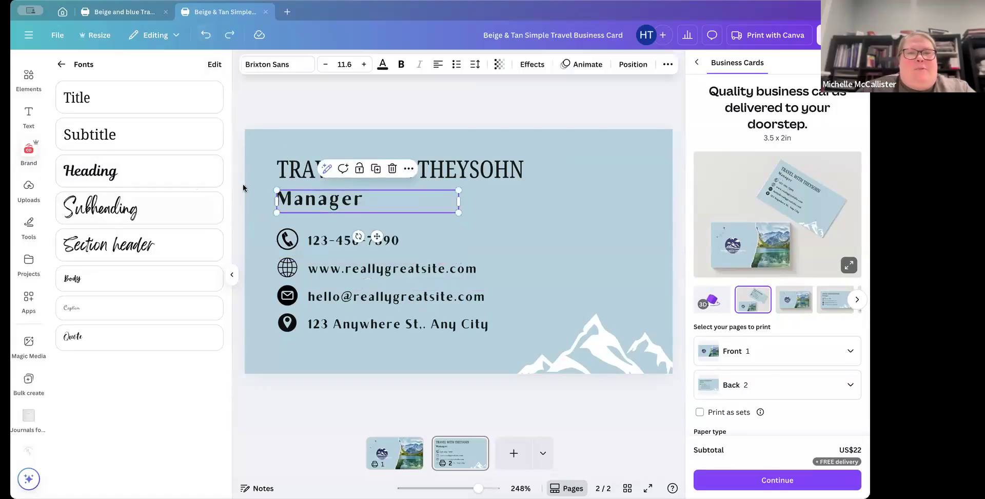
pyautogui.click(277, 65)
pyautogui.doubleClick(122, 116)
pyautogui.write('magnolia')
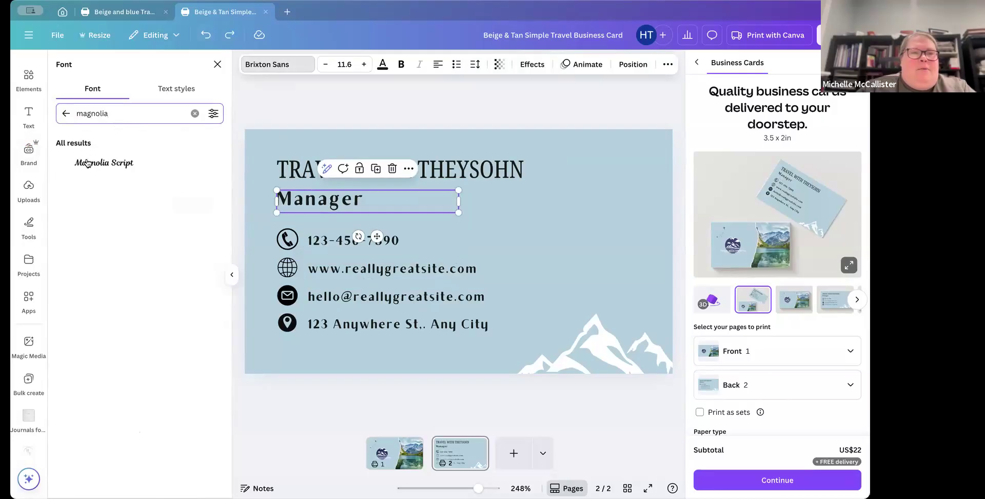
pyautogui.click(103, 162)
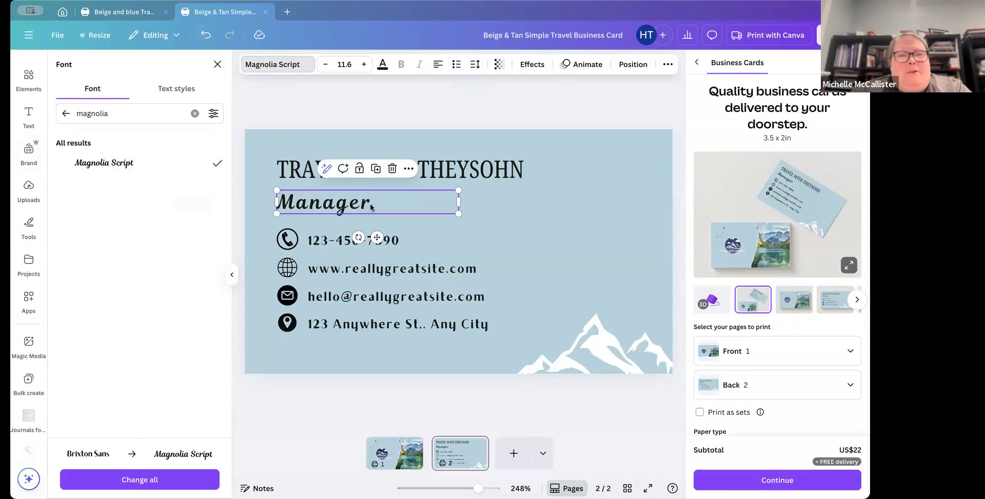
pyautogui.click(475, 64)
pyautogui.moveTo(446, 106); pyautogui.dragTo(436, 109)
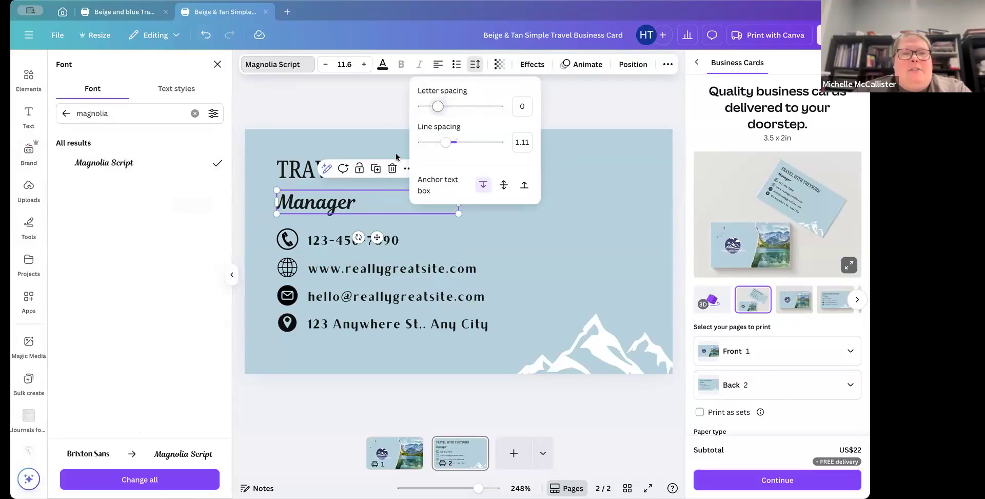
pyautogui.click(572, 200)
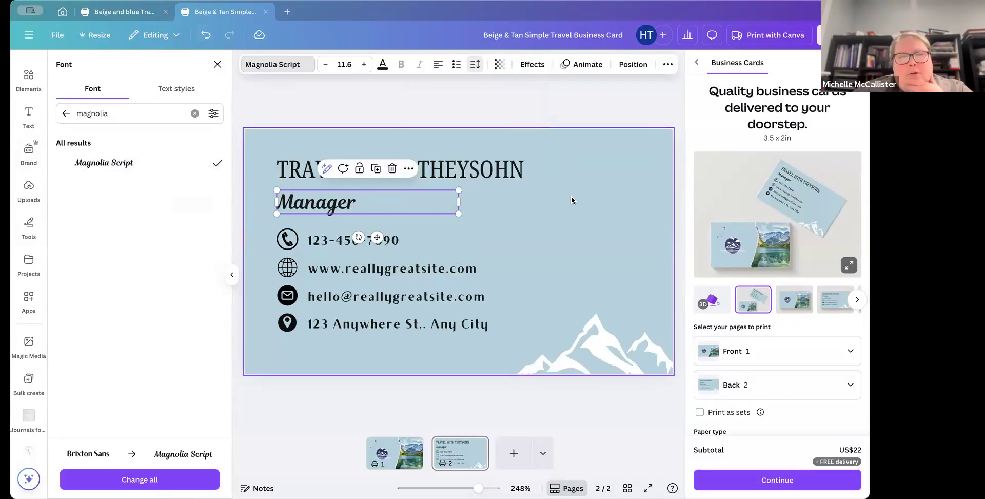
pyautogui.click(340, 244)
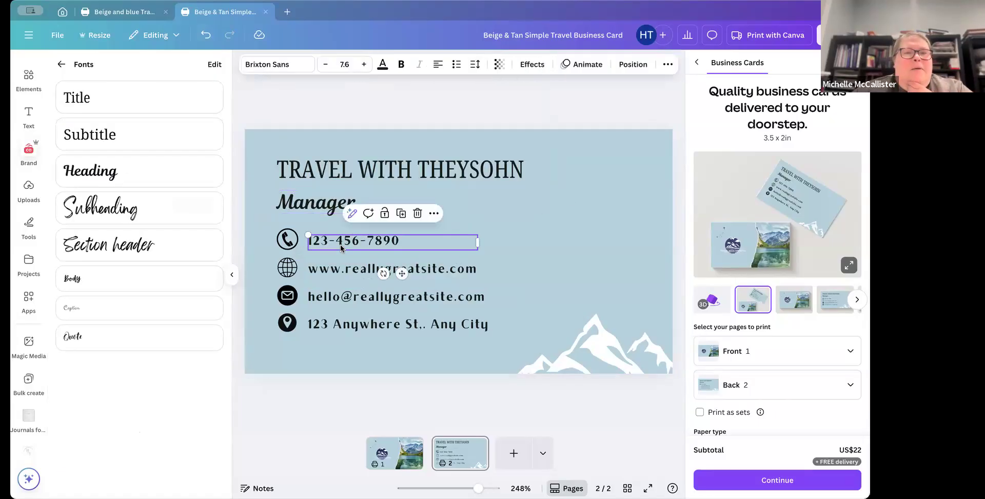
pyautogui.click(339, 270)
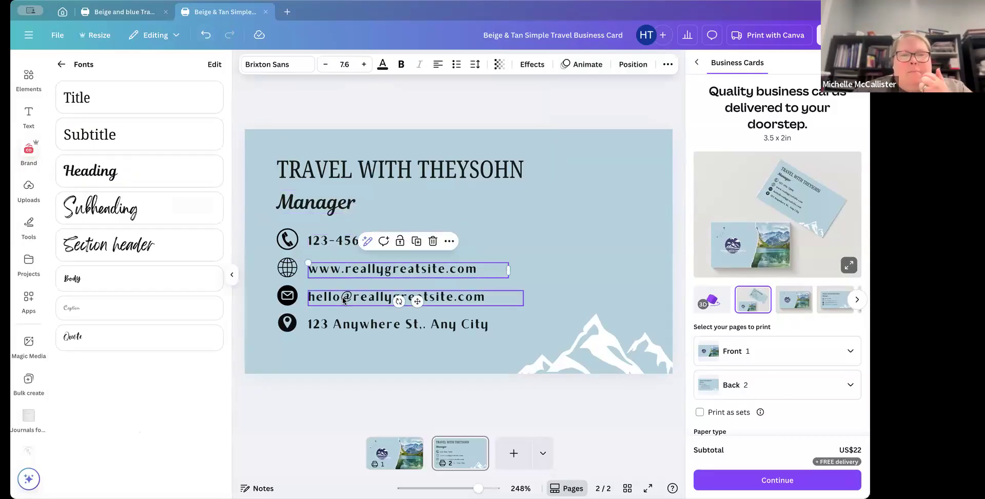
pyautogui.click(342, 296)
pyautogui.click(342, 324)
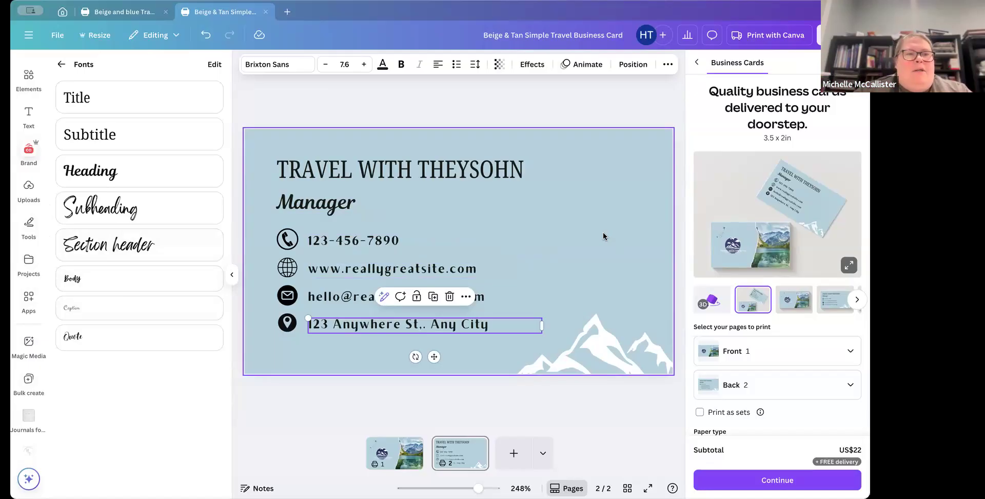
# Step: Add the uploaded QR code image to the card's back and shrink it beside the contact details
pyautogui.click(28, 186)
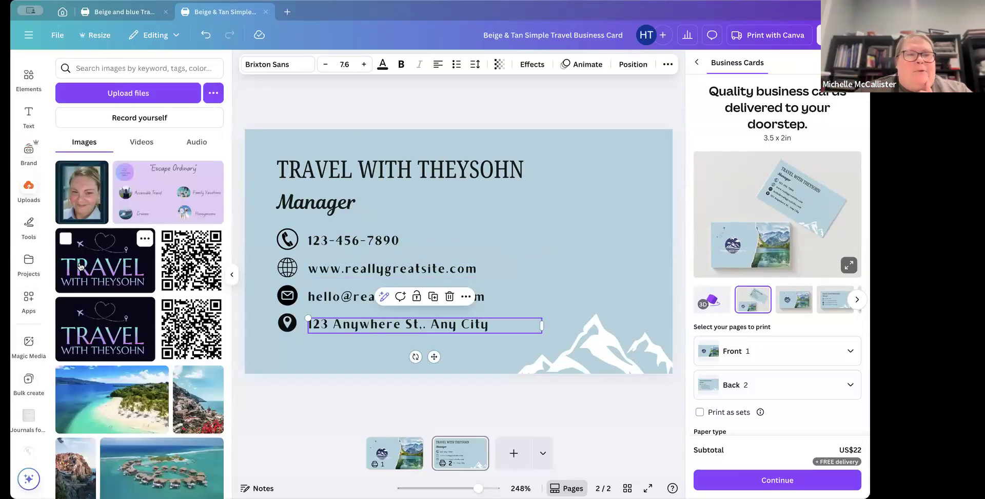
pyautogui.scroll(-5, 79, 266)
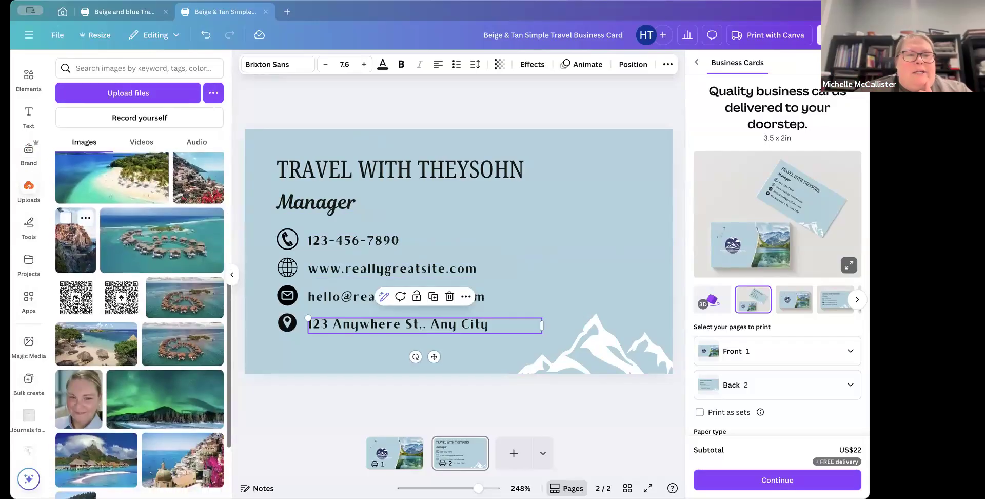
pyautogui.moveTo(76, 298); pyautogui.dragTo(586, 245)
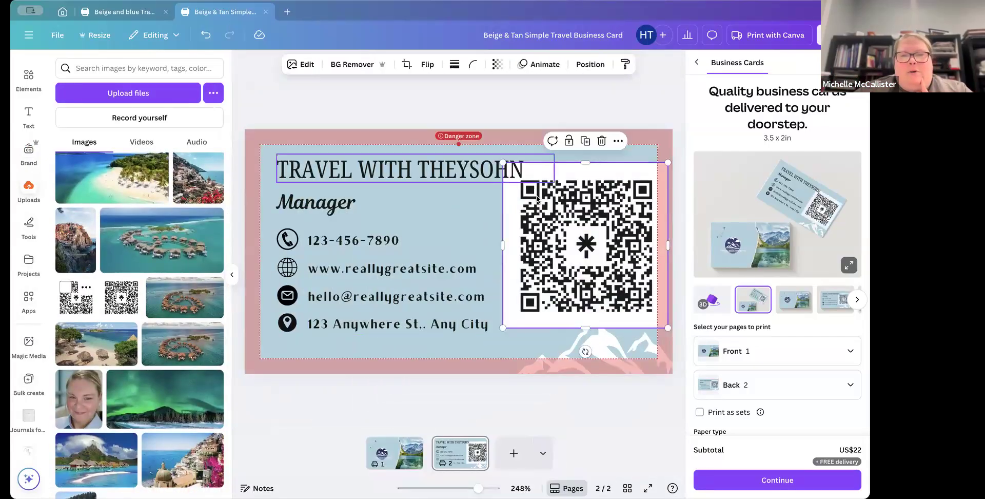
pyautogui.moveTo(516, 182); pyautogui.dragTo(550, 220)
pyautogui.click(649, 249)
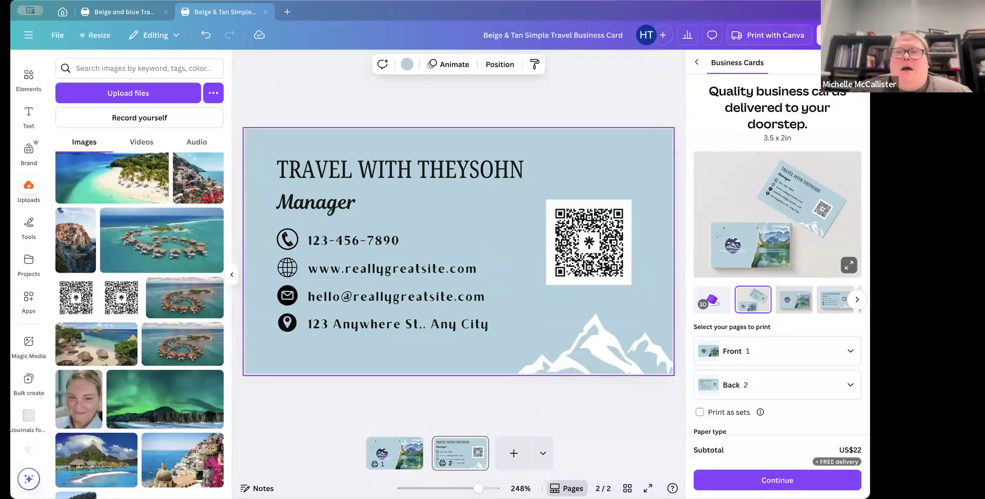
# Step: Download both pages of the business card as a JPG file
pyautogui.click(854, 62)
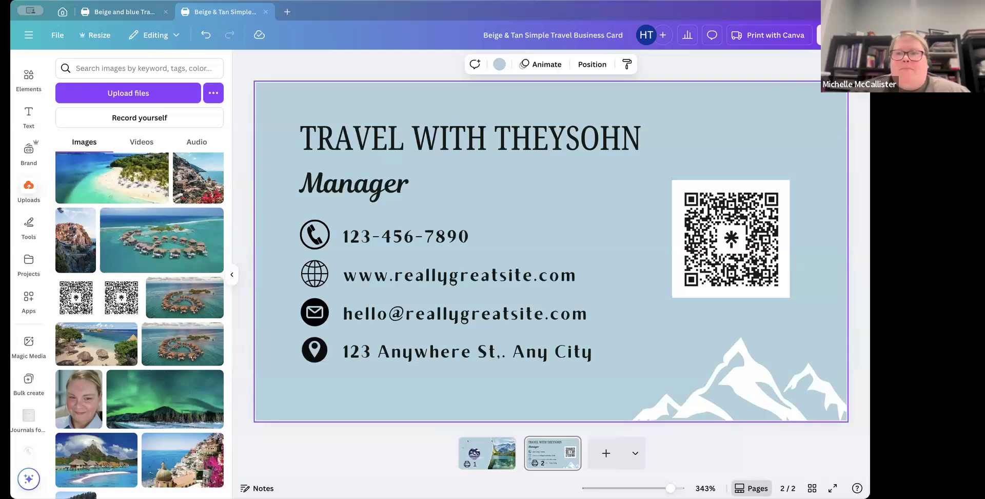
pyautogui.click(842, 35)
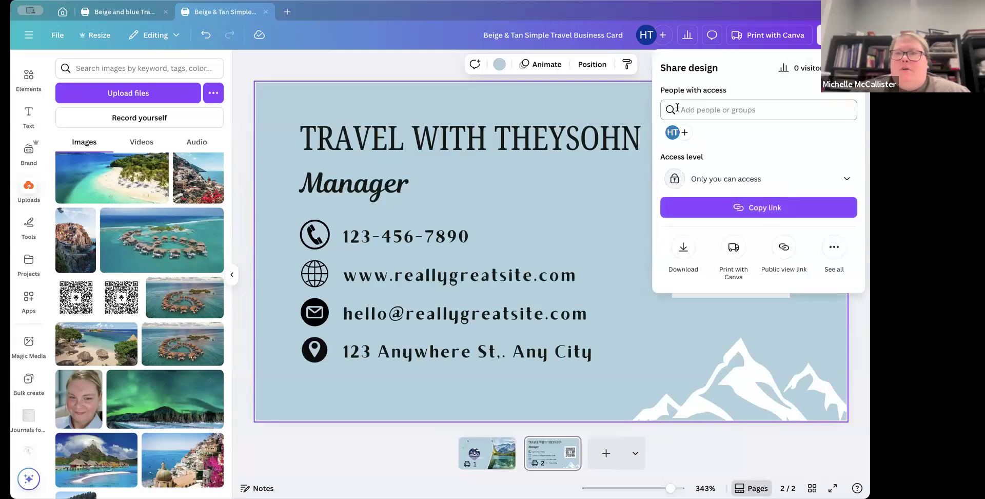
pyautogui.click(684, 249)
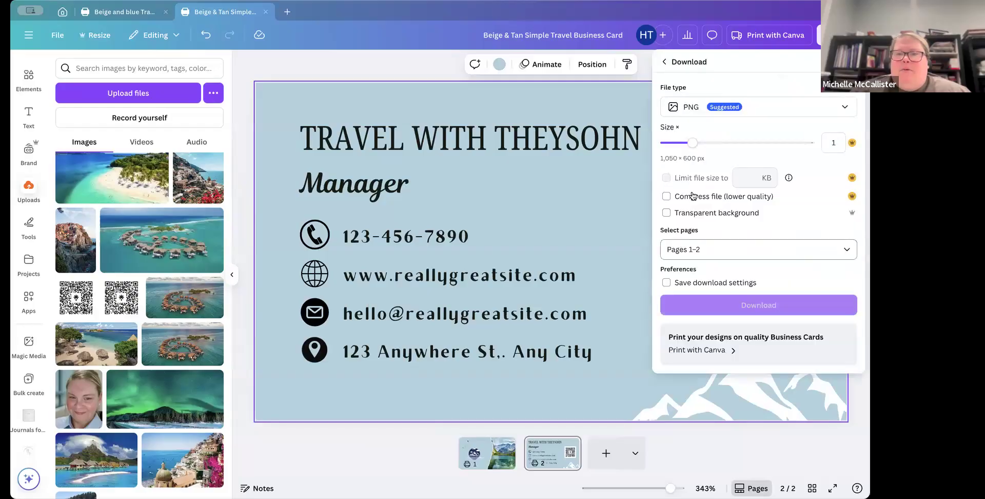
pyautogui.click(765, 110)
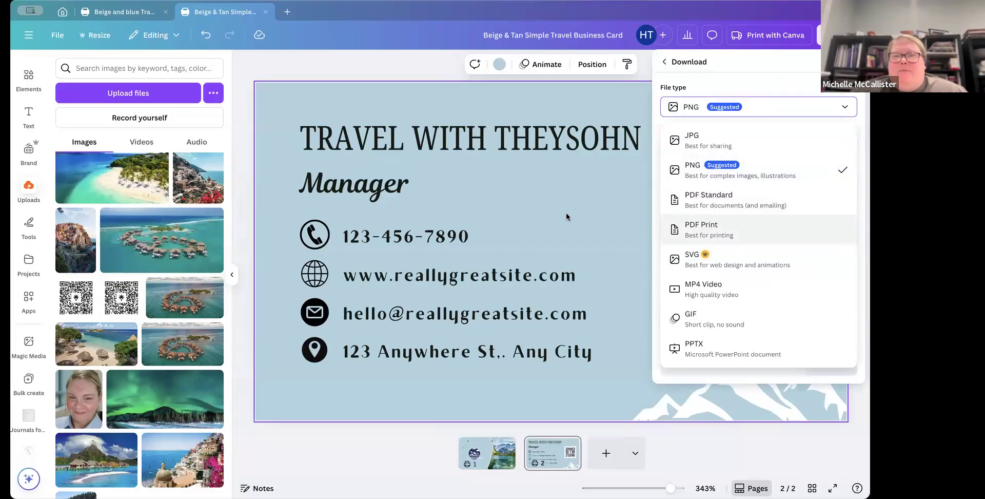
pyautogui.click(712, 143)
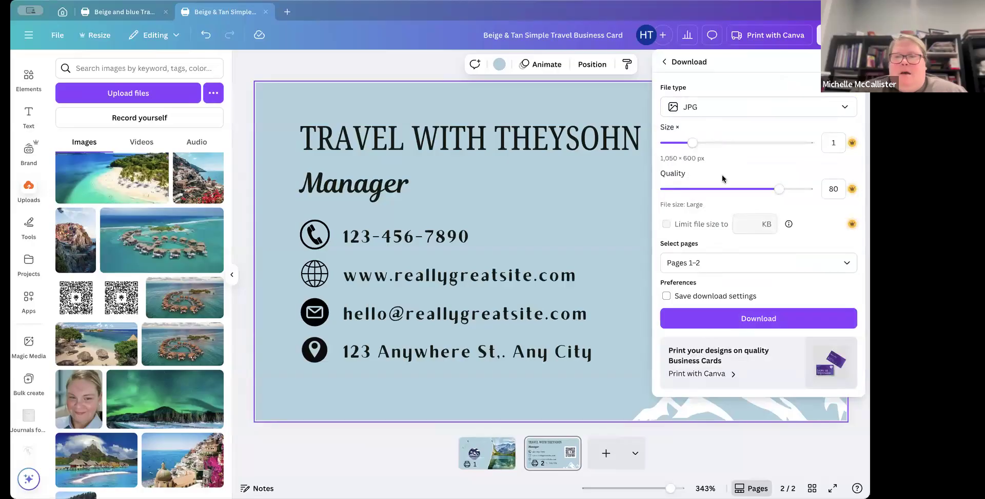
pyautogui.click(717, 316)
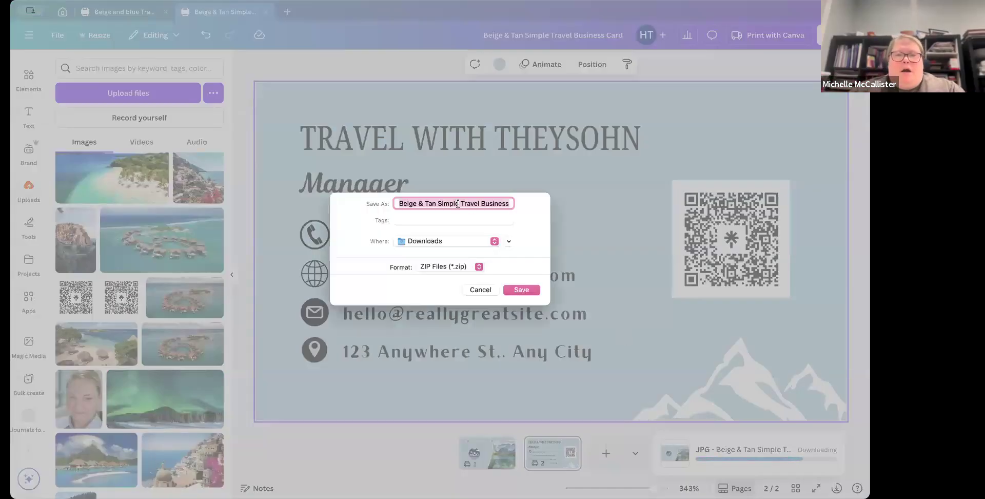
# Step: Save the download as "Sample Travel Business Card.zip" in the Downloads folder
pyautogui.doubleClick(450, 202)
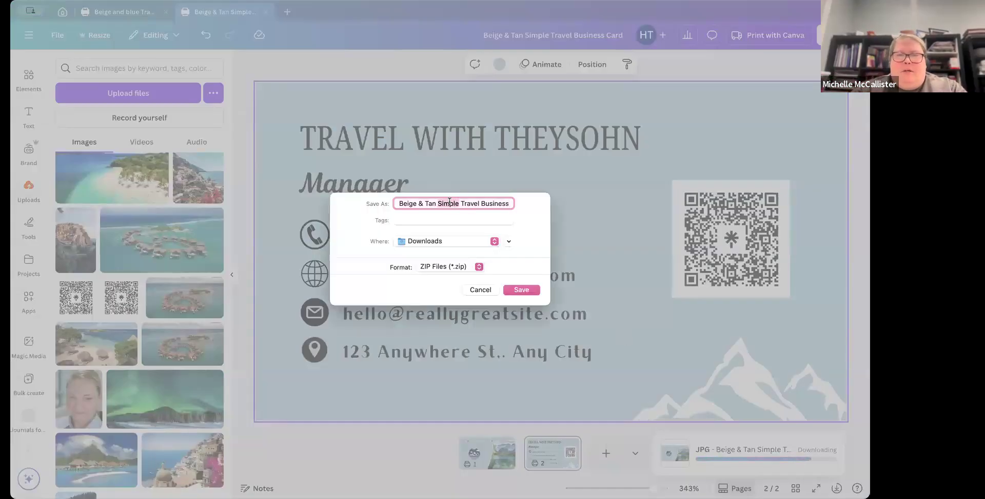
pyautogui.press('BackSpace')
pyautogui.press('BackSpace')
pyautogui.press('BackSpace')
pyautogui.press('BackSpace')
pyautogui.press('BackSpace')
pyautogui.press('BackSpace')
pyautogui.press('BackSpace')
pyautogui.press('BackSpace')
pyautogui.press('BackSpace')
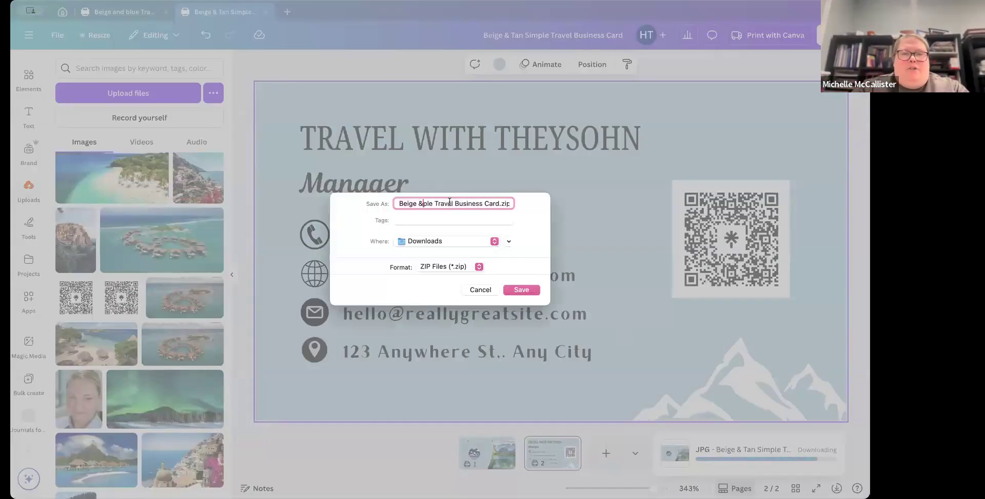
pyautogui.press('BackSpace')
pyautogui.press('BackSpace')
pyautogui.press('BackSpace')
pyautogui.press('BackSpace')
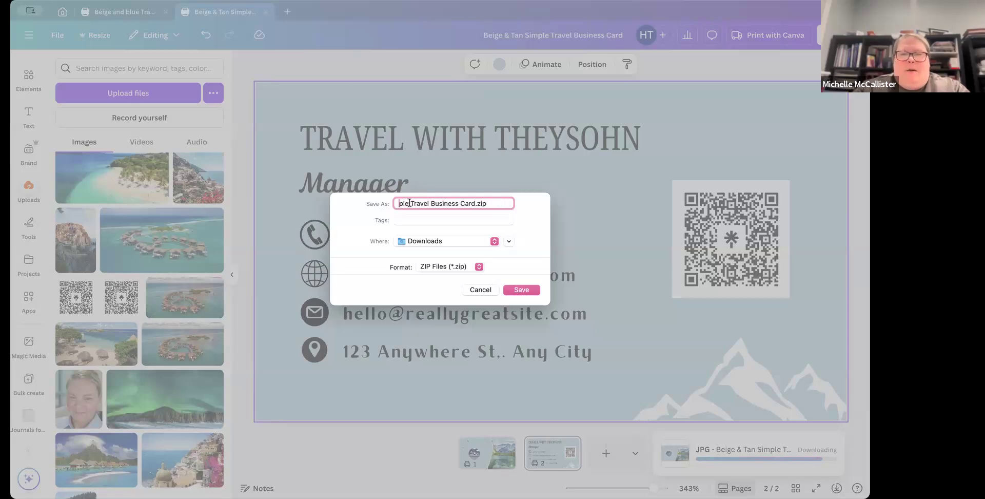
pyautogui.press('BackSpace')
pyautogui.press('BackSpace')
pyautogui.press('BackSpace')
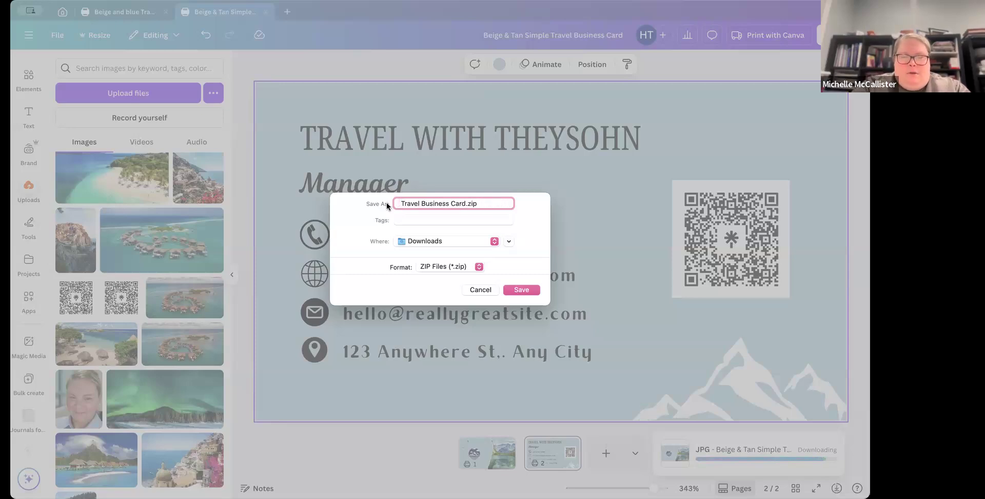
pyautogui.write('Sample')
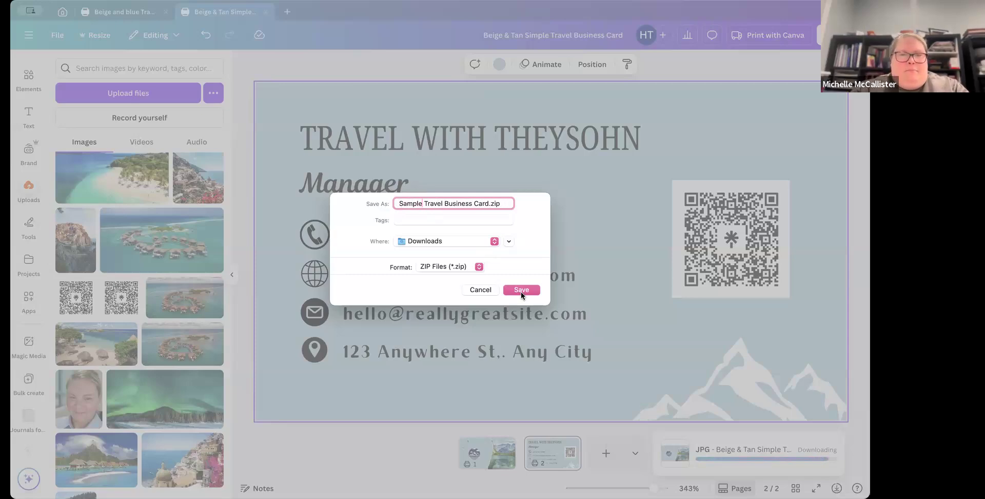
pyautogui.click(522, 290)
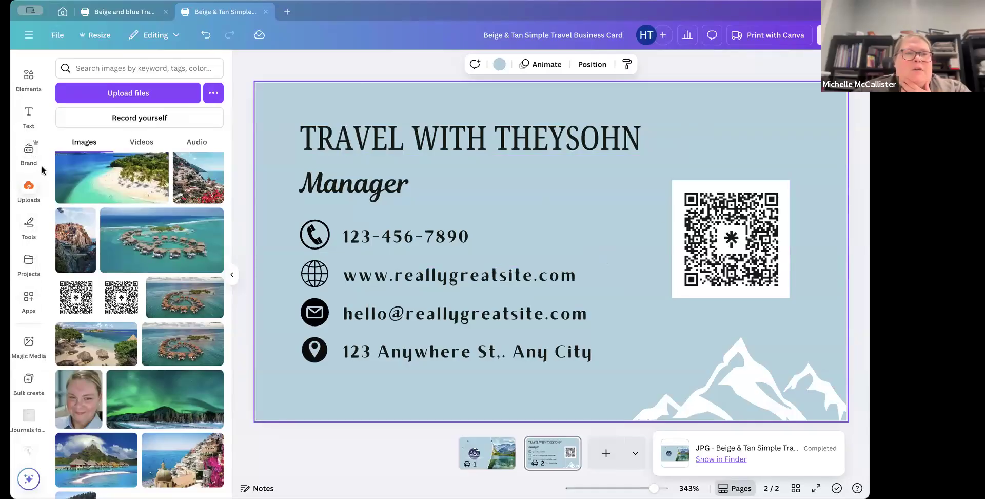
# Step: Upload a Cinque Terre map image to the uploads library
pyautogui.click(28, 186)
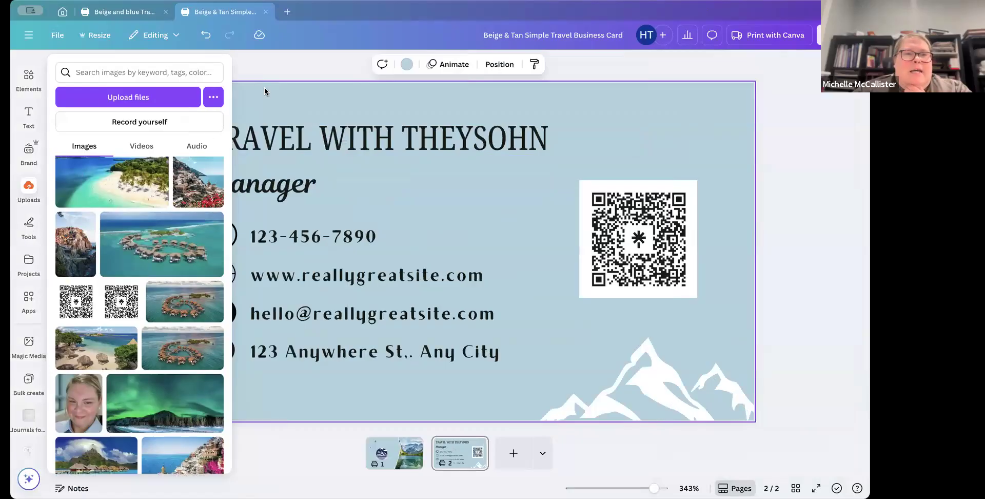
pyautogui.click(25, 193)
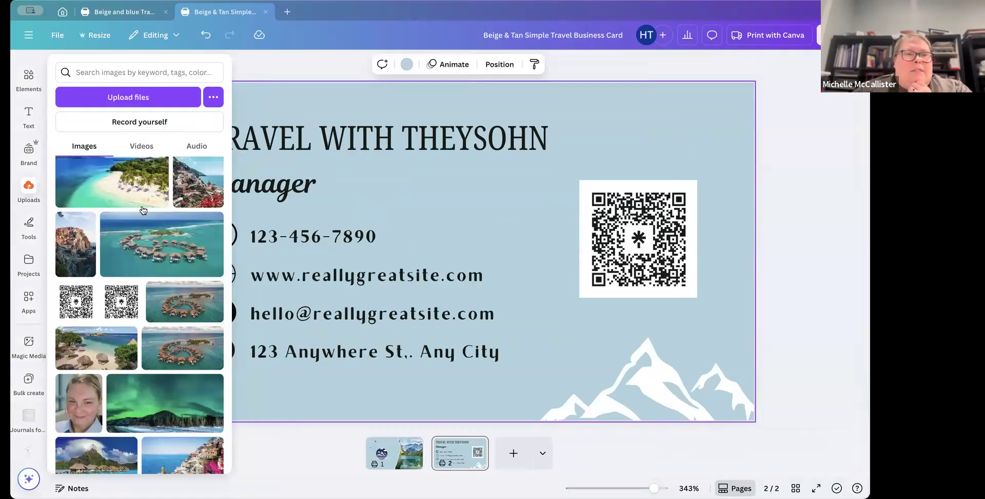
pyautogui.scroll(3, 138, 242)
pyautogui.scroll(2, 137, 241)
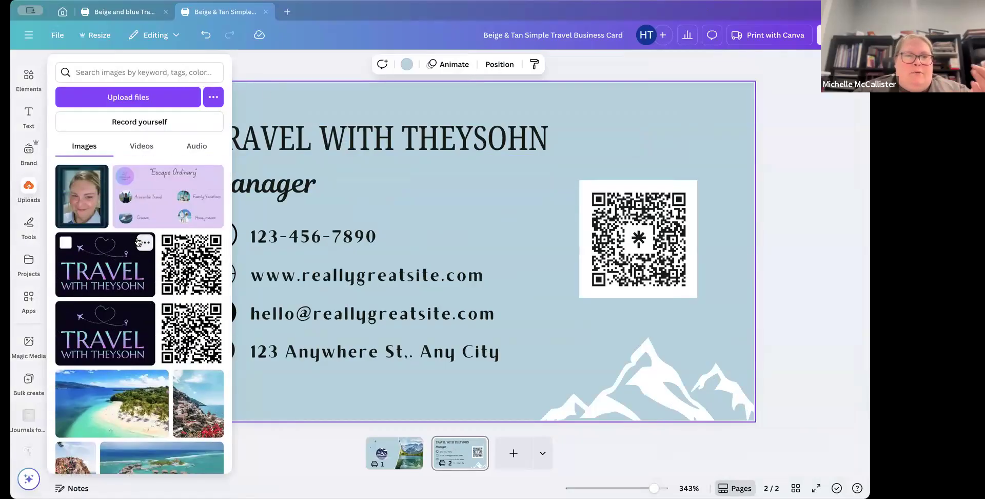
pyautogui.scroll(-10, 137, 241)
pyautogui.scroll(10, 137, 241)
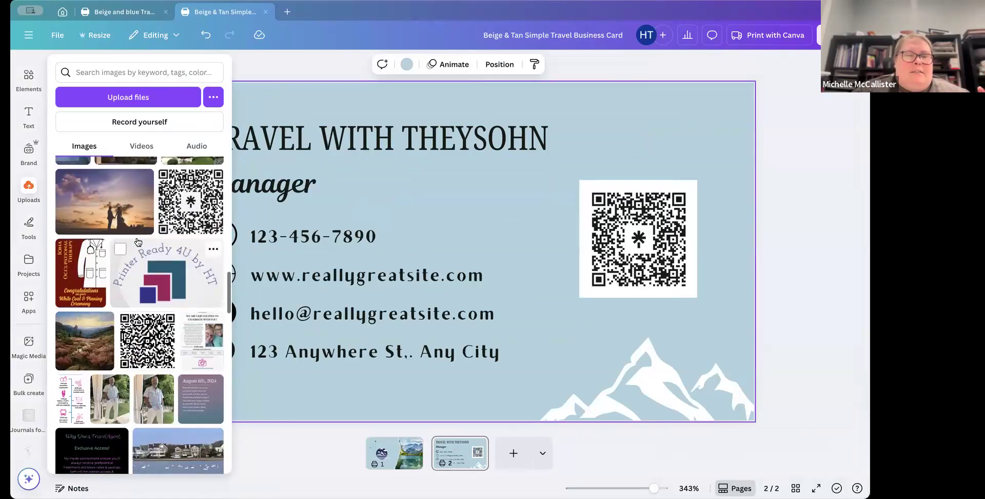
pyautogui.scroll(4, 138, 242)
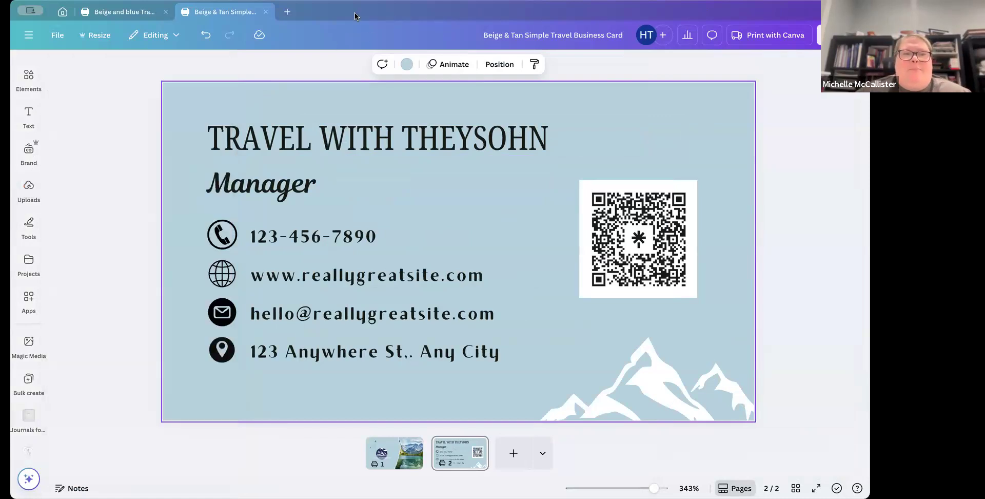
pyautogui.moveTo(23, 202)
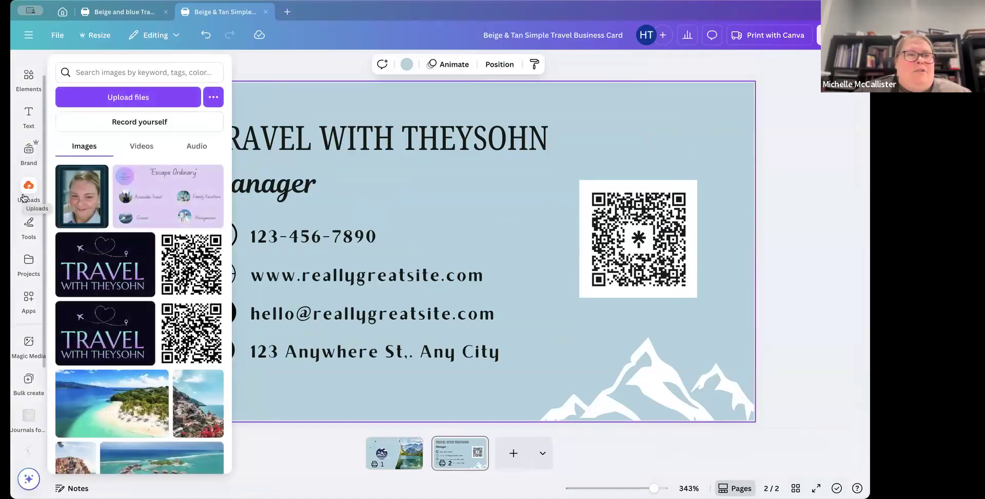
pyautogui.click(155, 97)
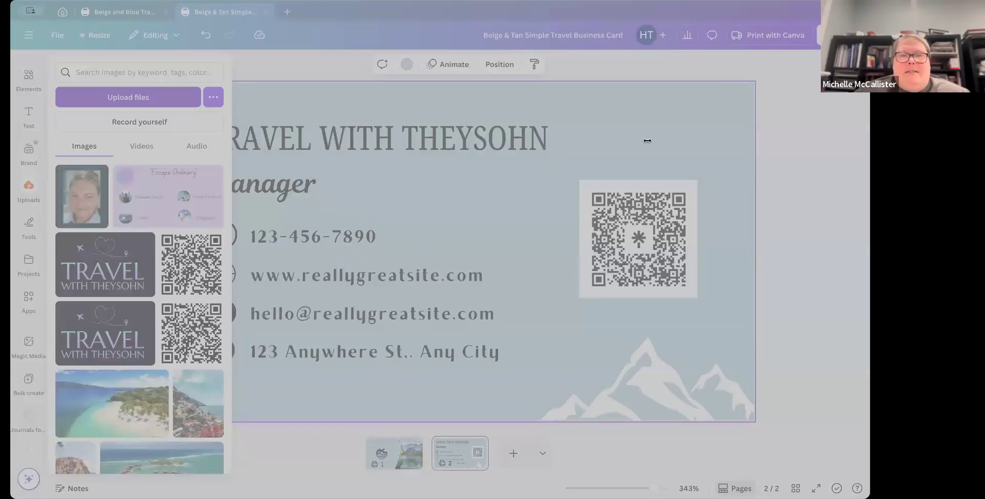
pyautogui.moveTo(425, 272); pyautogui.dragTo(425, 274)
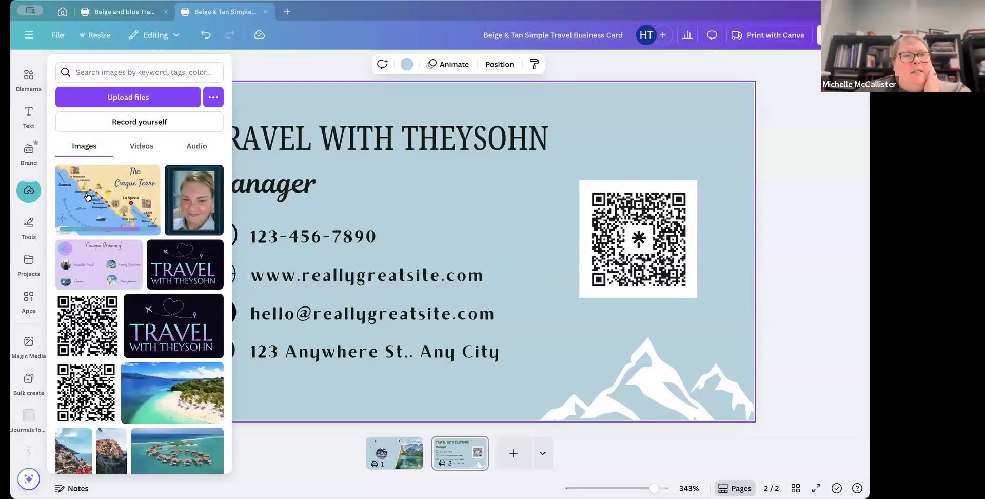
pyautogui.click(133, 207)
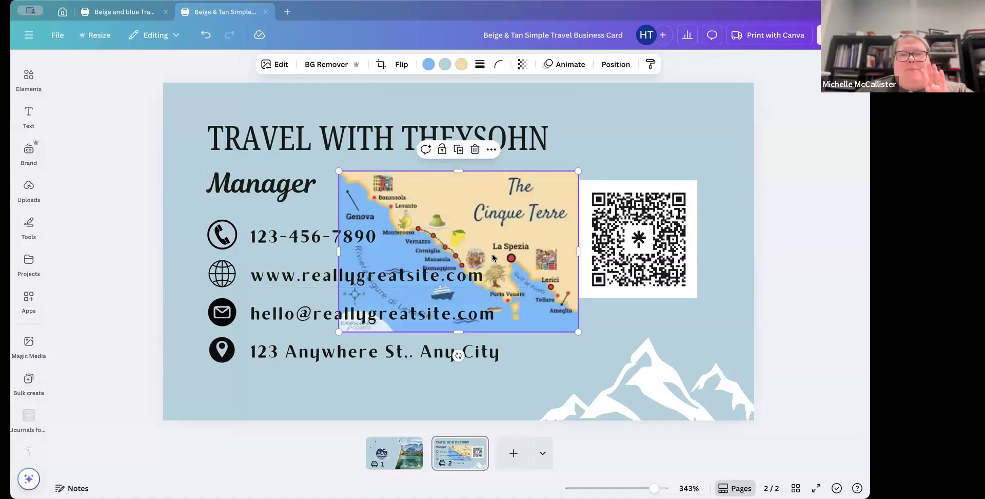
pyautogui.click(616, 64)
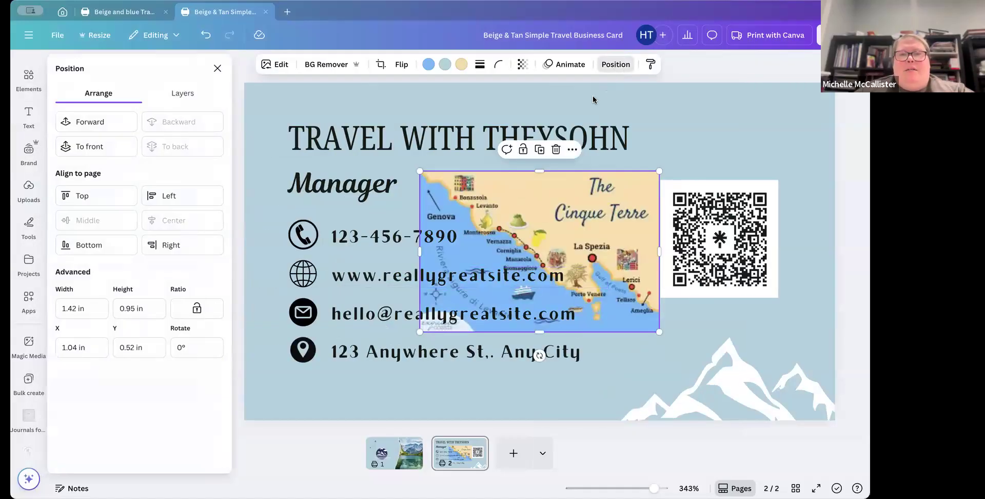
pyautogui.click(91, 146)
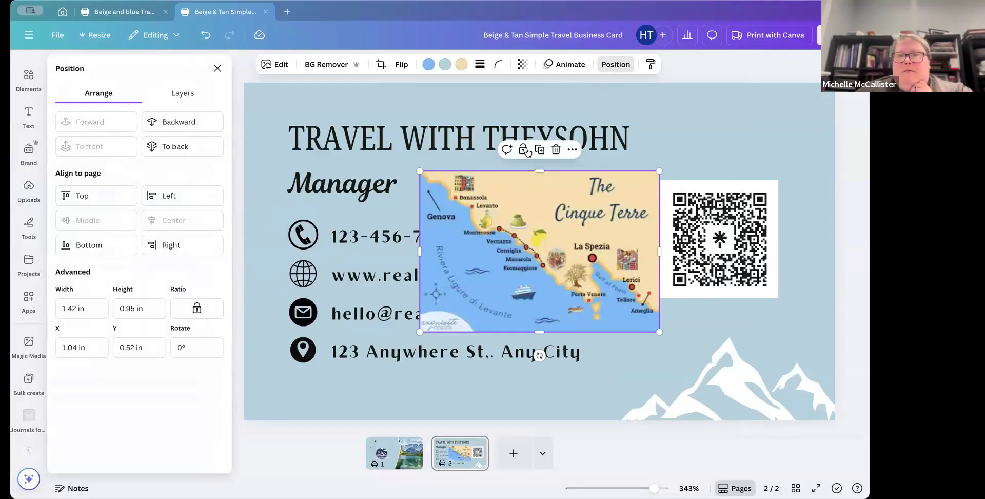
pyautogui.click(556, 150)
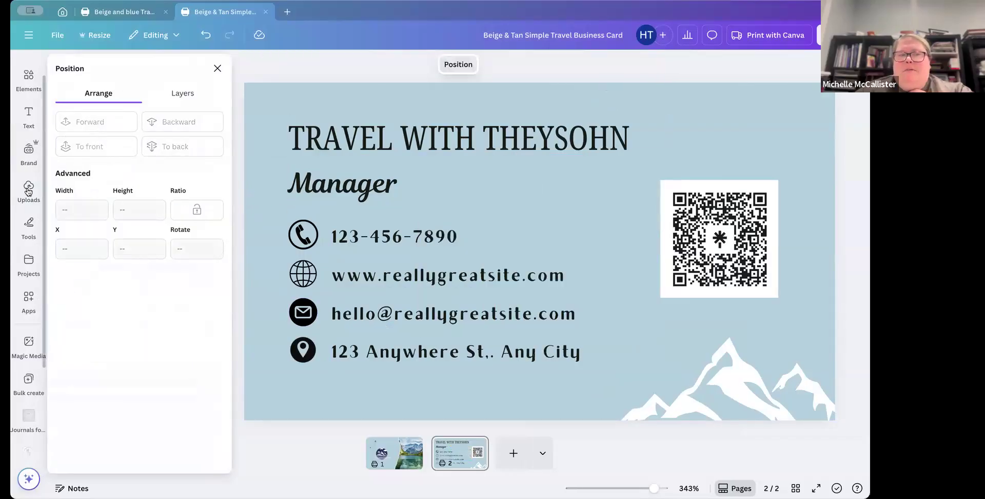
pyautogui.click(29, 191)
pyautogui.click(149, 93)
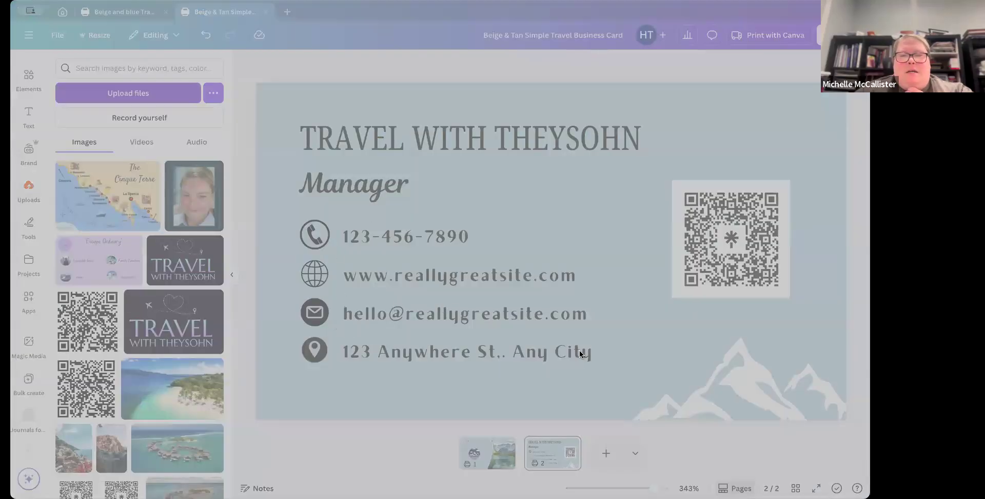
pyautogui.click(519, 351)
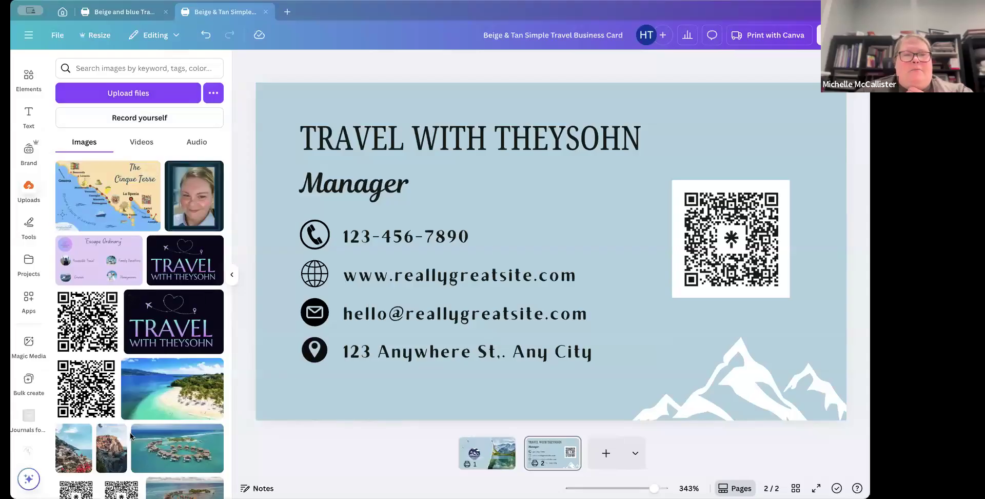
# Step: Return to the Canva home page
pyautogui.scroll(-3, 131, 435)
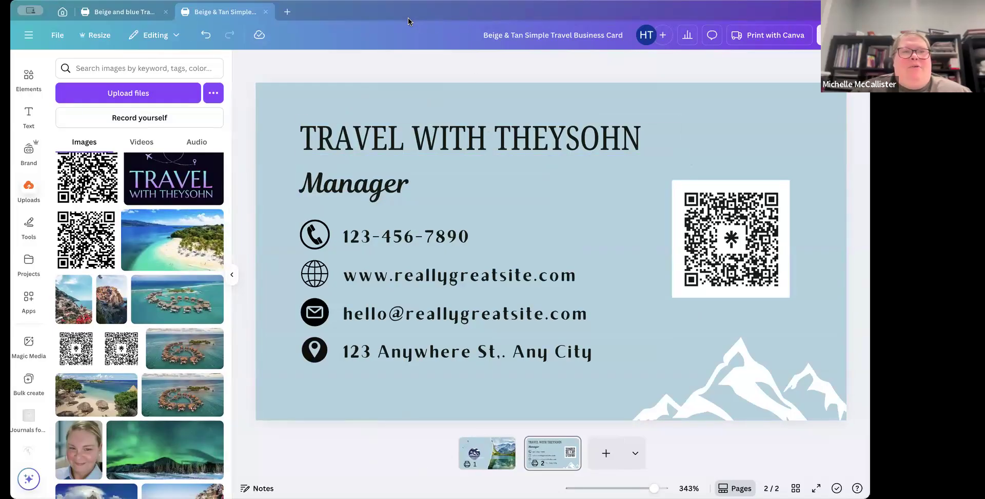
pyautogui.click(62, 11)
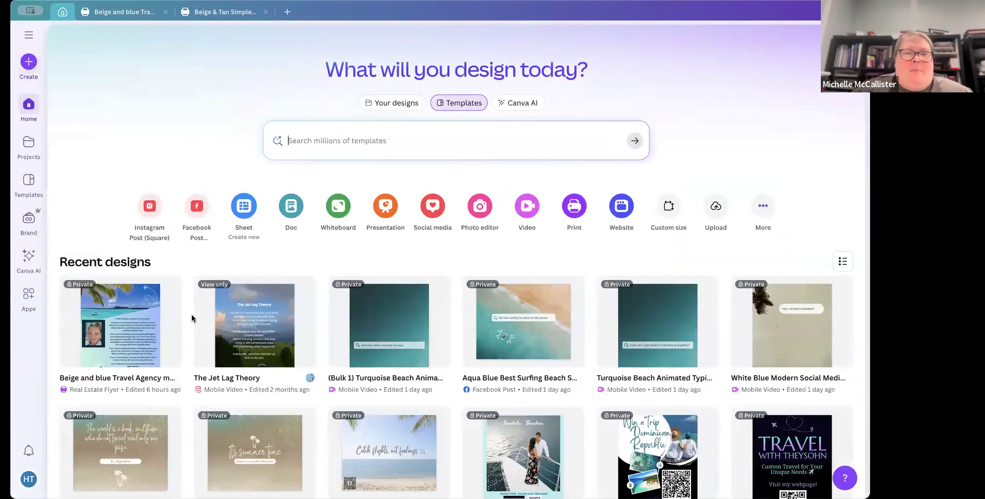
# Step: Switch to the Beige & Tan Simple Travel Business Card design and add the uploaded beach photo to page 2
pyautogui.scroll(-1, 192, 315)
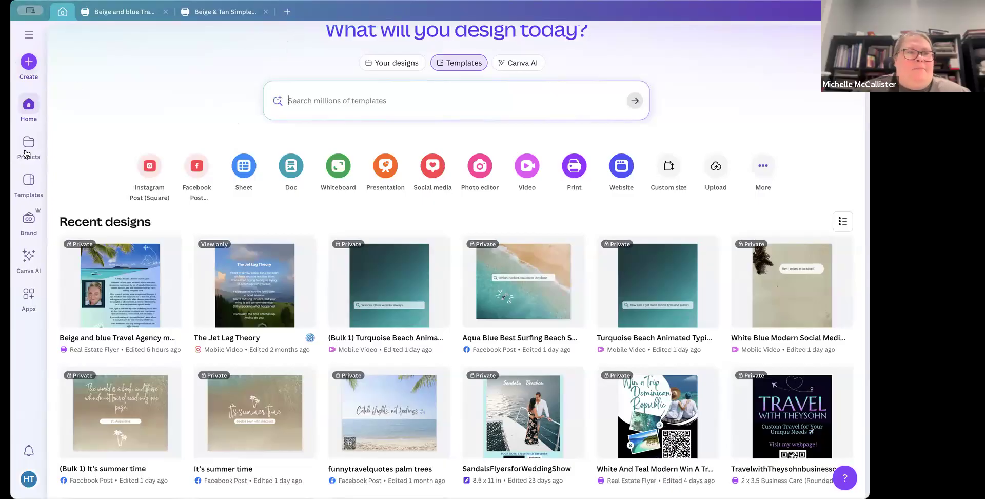
pyautogui.click(234, 12)
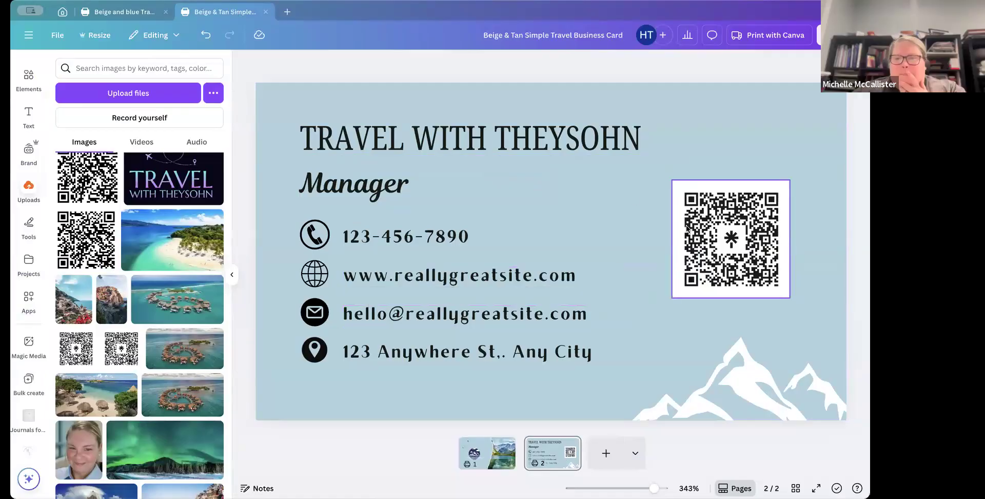
pyautogui.click(601, 200)
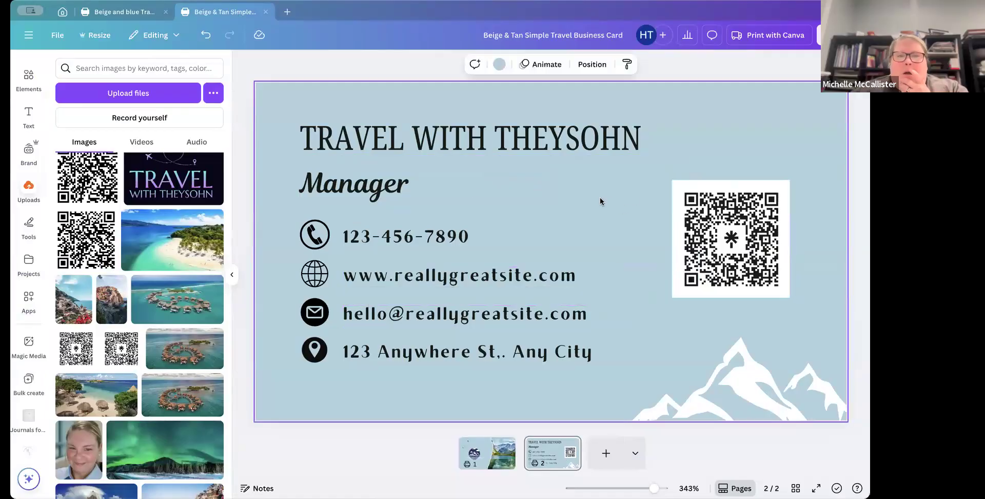
pyautogui.click(143, 242)
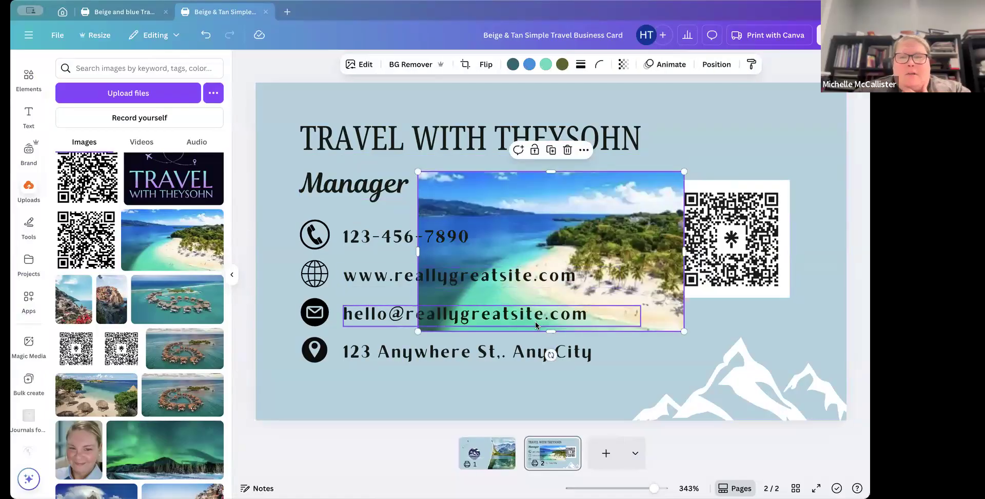
# Step: Delete the white mountain graphic from the card's lower right corner
pyautogui.click(704, 359)
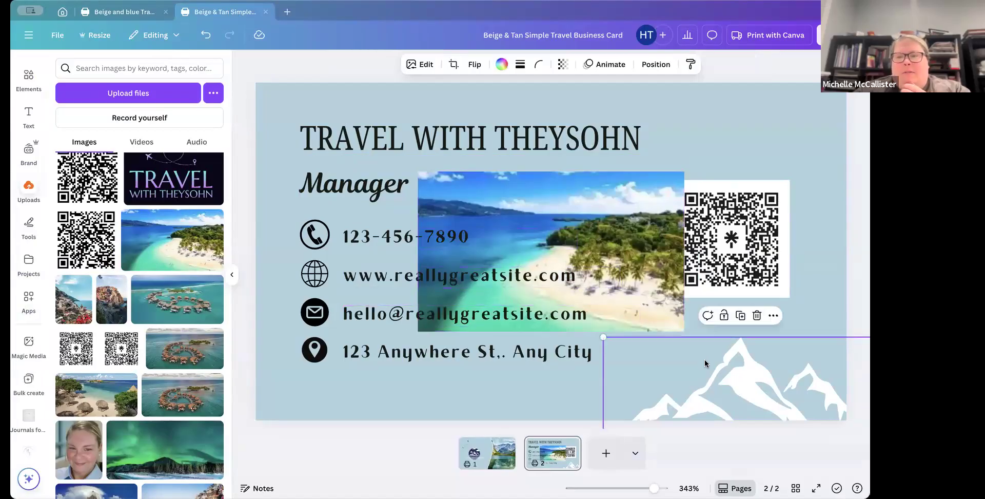
pyautogui.press('Delete')
# Step: Move and enlarge the beach photo so it covers the whole card
pyautogui.moveTo(612, 303); pyautogui.dragTo(477, 243)
pyautogui.moveTo(541, 262); pyautogui.dragTo(869, 380)
pyautogui.moveTo(834, 352); pyautogui.dragTo(833, 344)
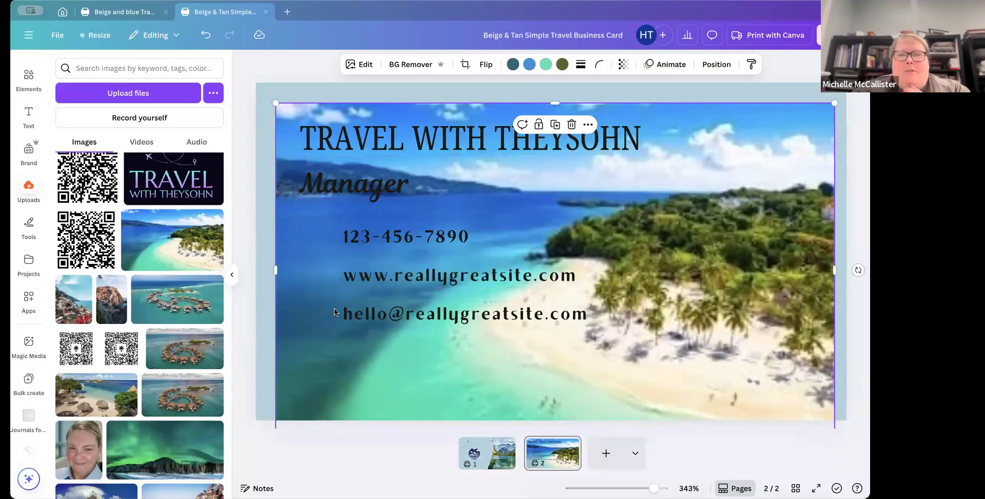
# Step: Send the beach photo to the back so the card text and QR code appear over it
pyautogui.click(716, 65)
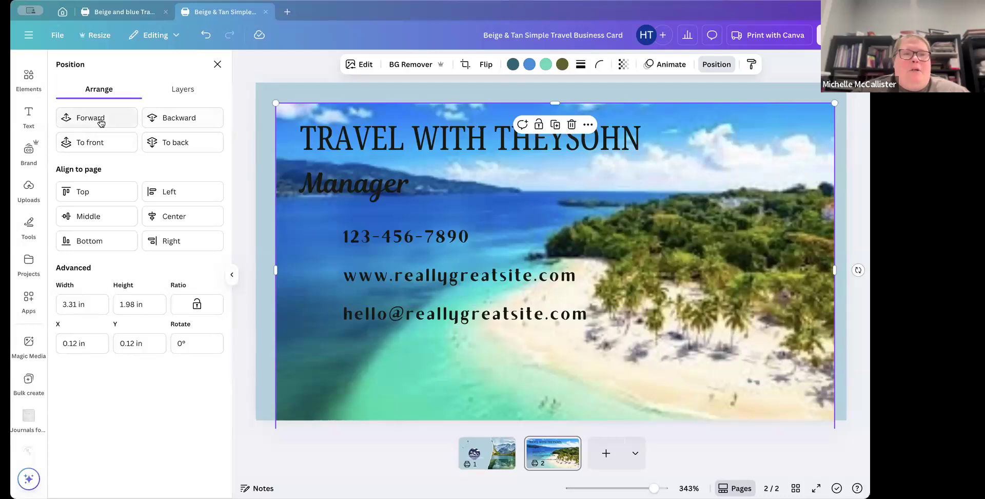
pyautogui.click(85, 142)
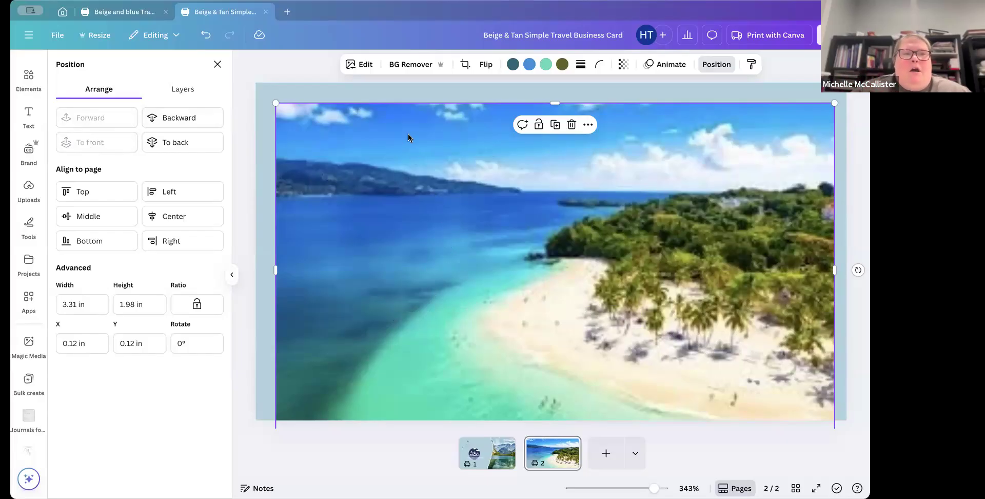
pyautogui.click(174, 141)
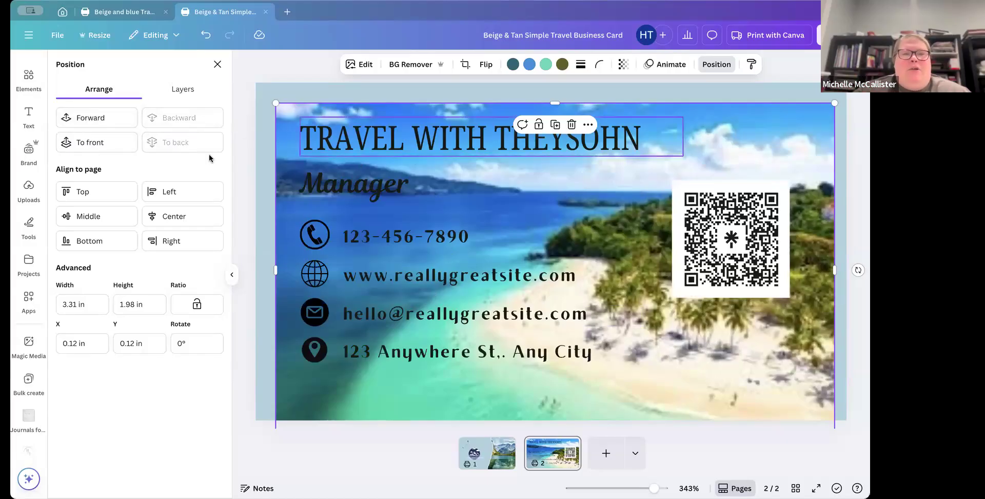
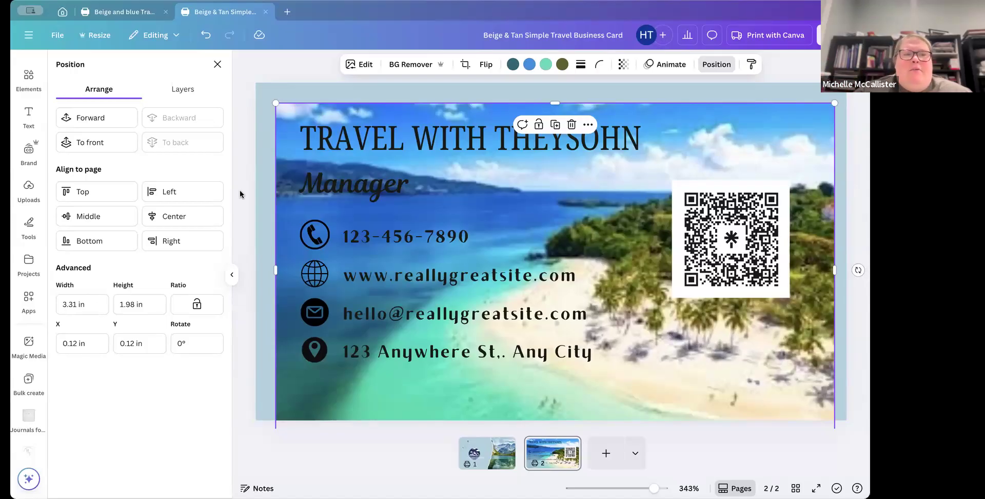
# Step: Add the uploaded palm tree seaside photo to the business card page
pyautogui.click(28, 190)
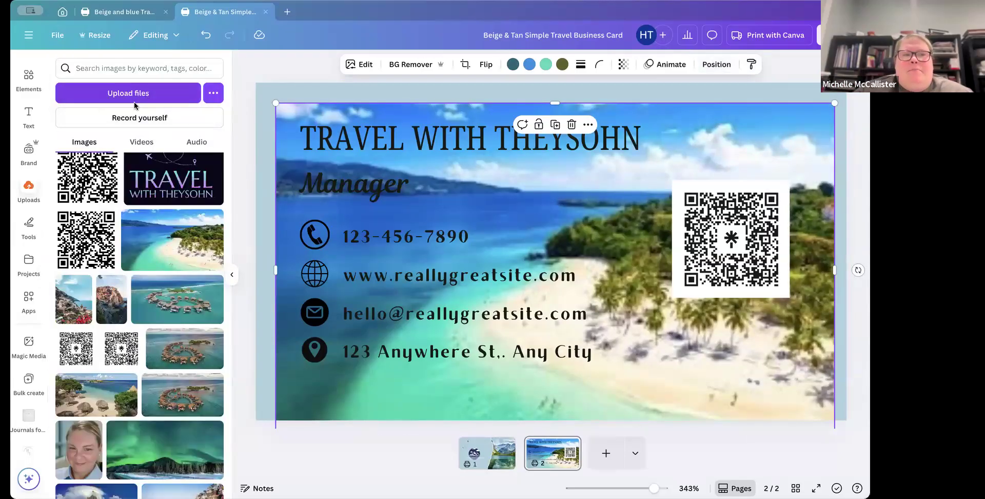
pyautogui.scroll(3, 72, 226)
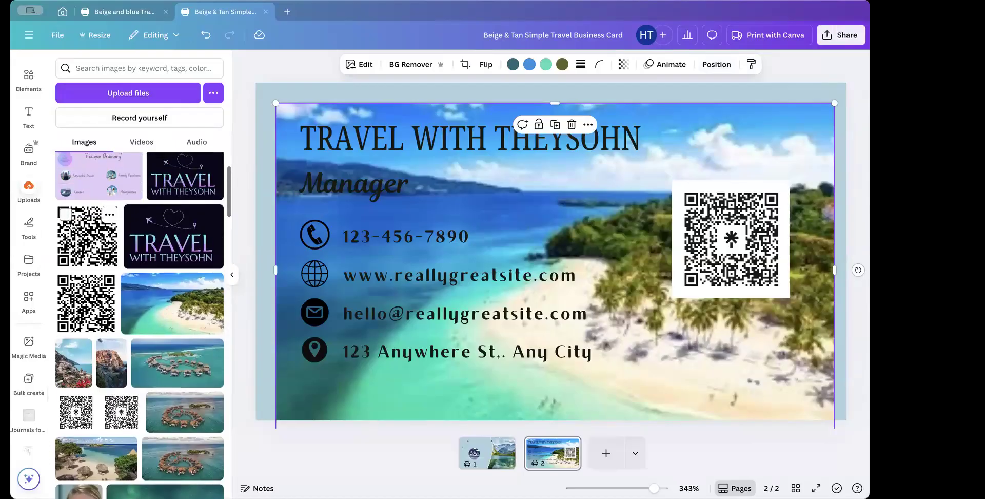
pyautogui.scroll(-3, 72, 226)
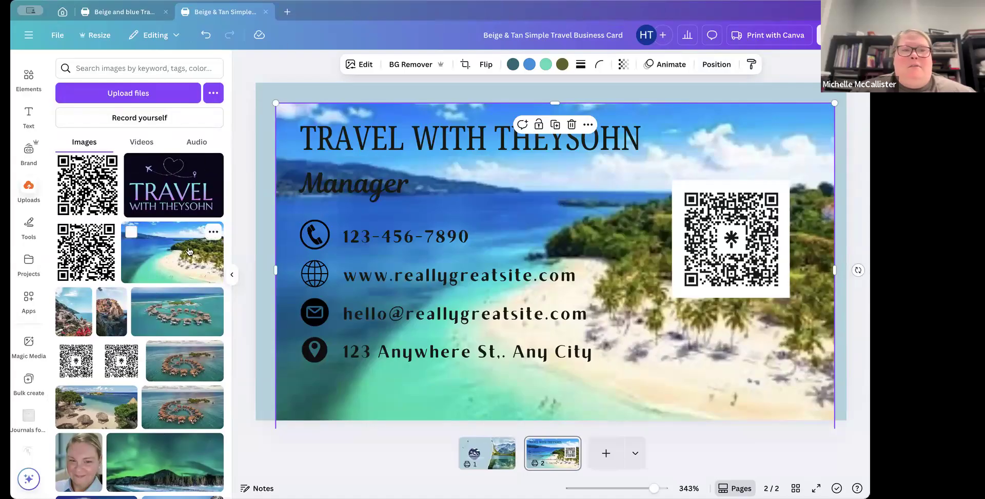
pyautogui.scroll(-3, 189, 251)
pyautogui.scroll(-10, 189, 250)
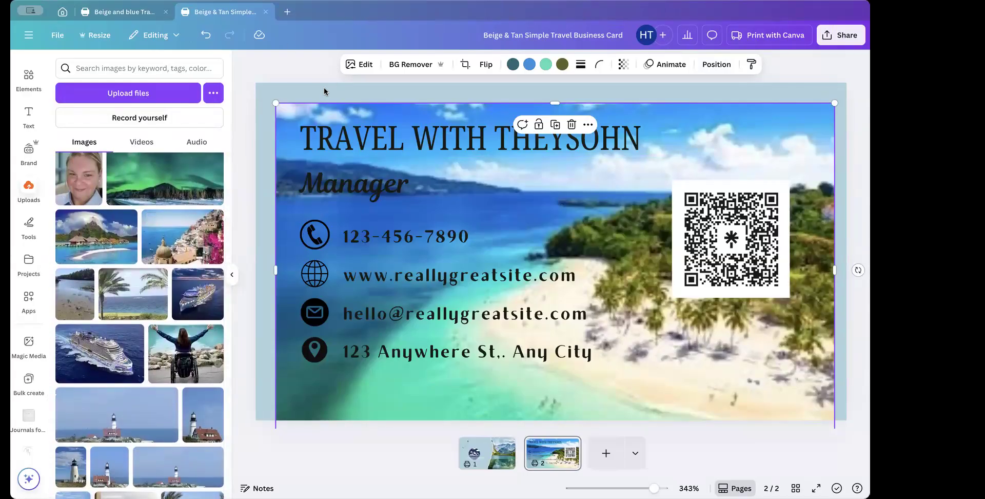
pyautogui.click(138, 297)
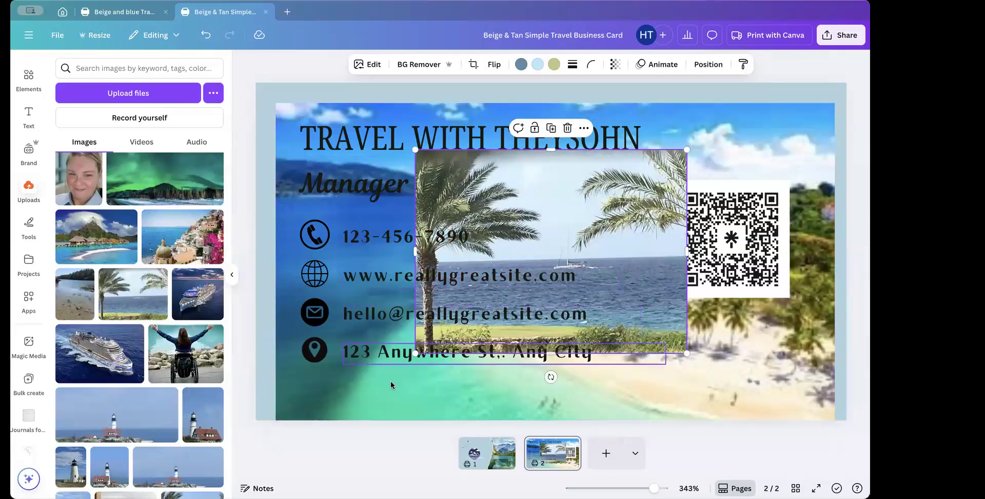
# Step: Select the earlier beach background photo and delete it from the card
pyautogui.click(390, 385)
pyautogui.press('Delete')
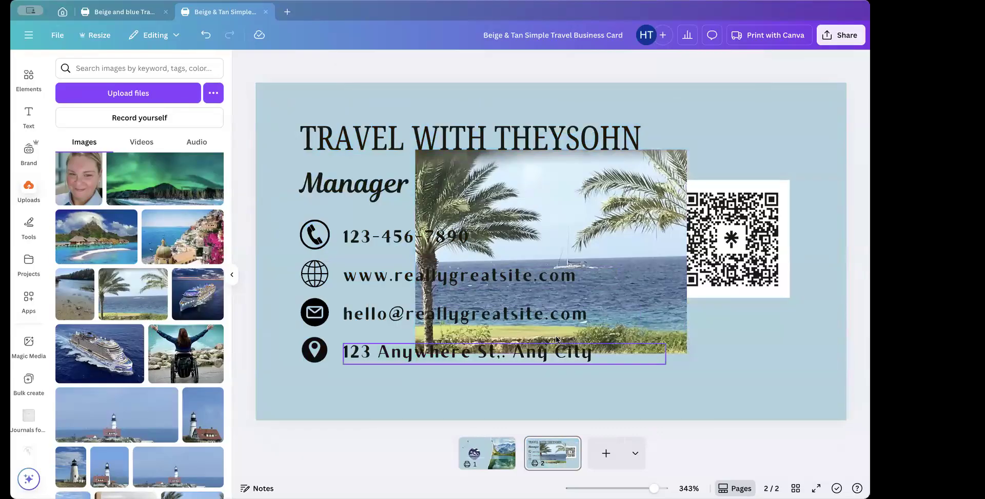
# Step: Move the palm tree photo to the card's corner and enlarge it to cover the whole card
pyautogui.click(505, 324)
pyautogui.moveTo(504, 324); pyautogui.dragTo(358, 264)
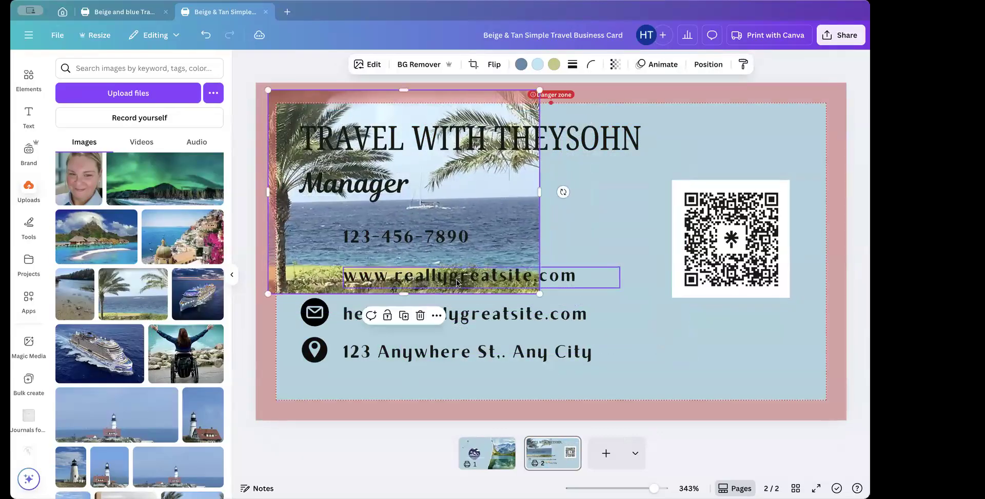
pyautogui.moveTo(540, 294); pyautogui.dragTo(679, 400)
pyautogui.moveTo(678, 246); pyautogui.dragTo(825, 247)
pyautogui.moveTo(768, 292)
pyautogui.mouseDown()
pyautogui.moveTo(771, 278)
pyautogui.moveTo(770, 299)
pyautogui.moveTo(770, 290)
pyautogui.mouseUp()
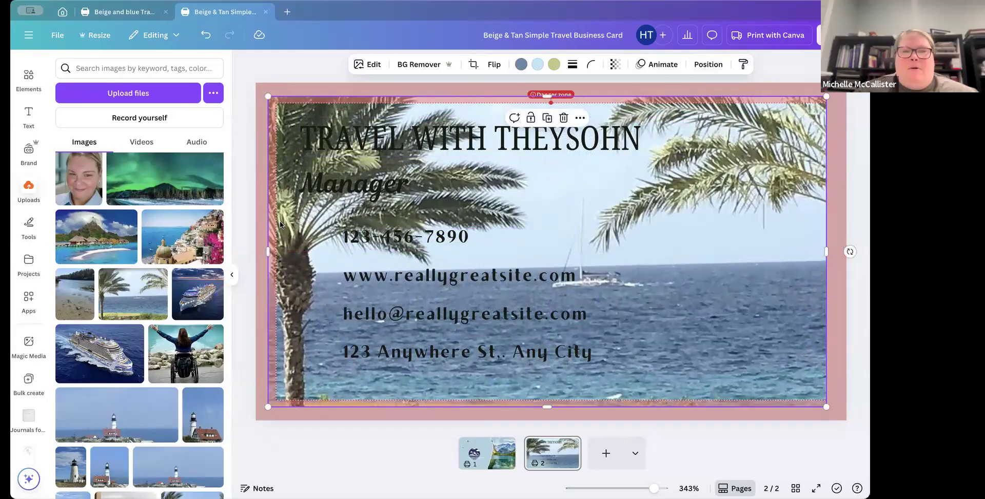
# Step: Send the palm tree photo to the back so the text and QR code sit over it
pyautogui.click(709, 66)
pyautogui.click(177, 142)
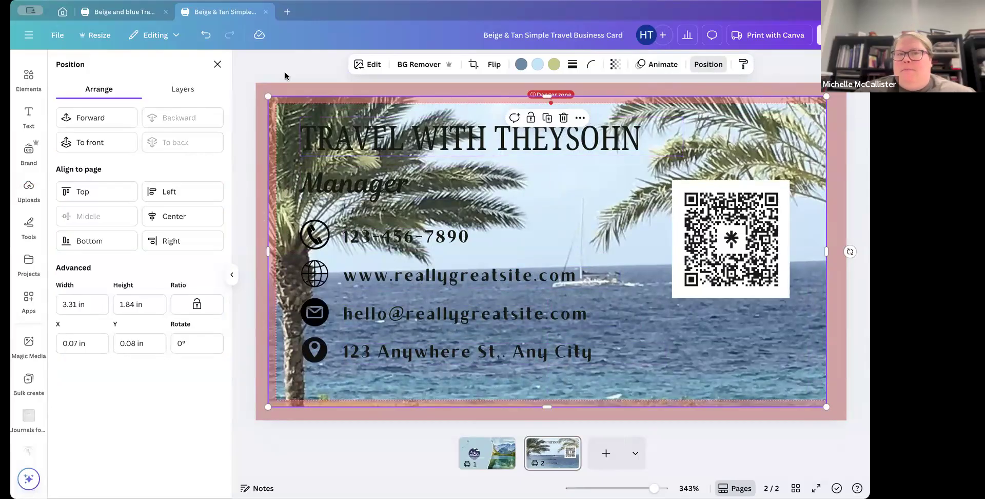
pyautogui.click(217, 64)
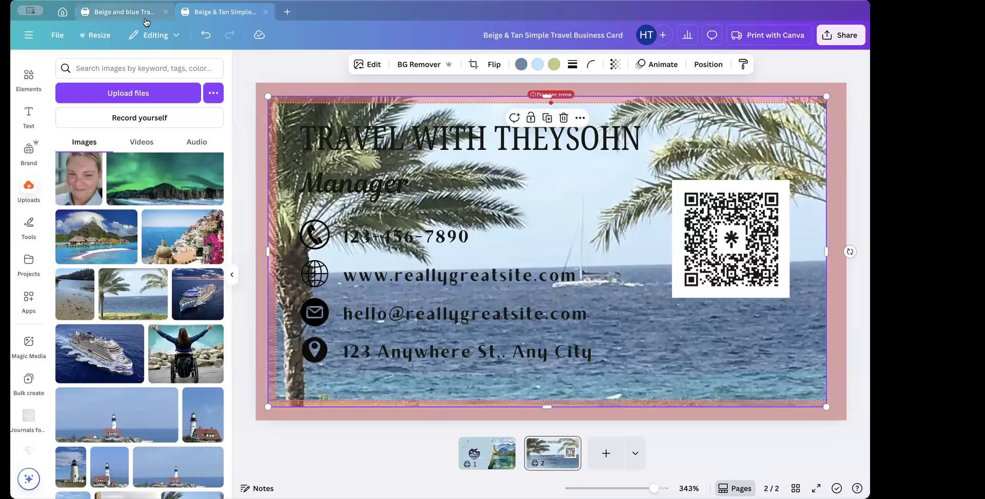
# Step: Browse the recent designs on the Canva home page
pyautogui.click(62, 11)
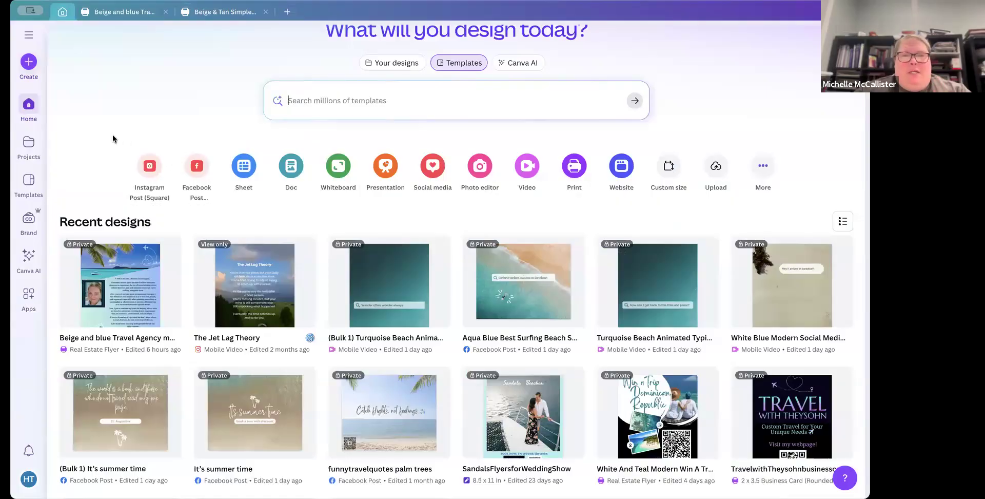
pyautogui.scroll(-4, 112, 134)
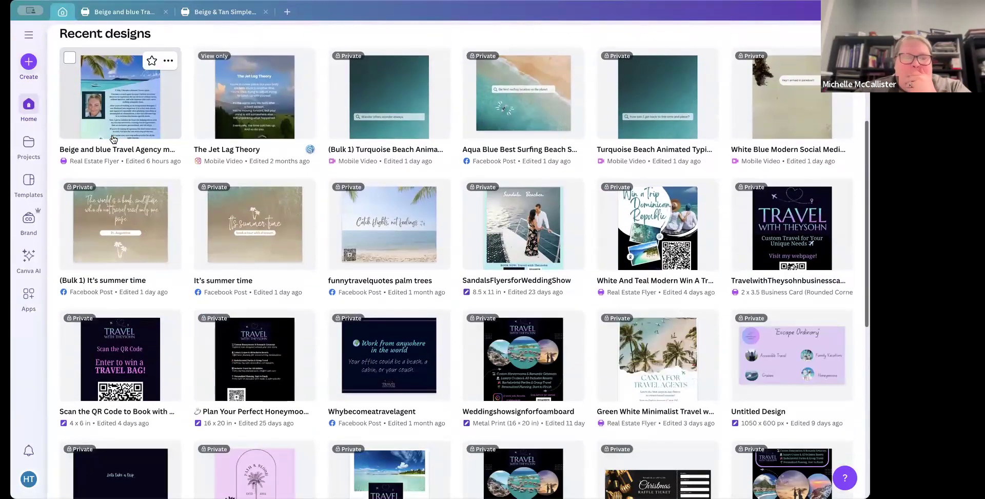
pyautogui.scroll(-12, 113, 139)
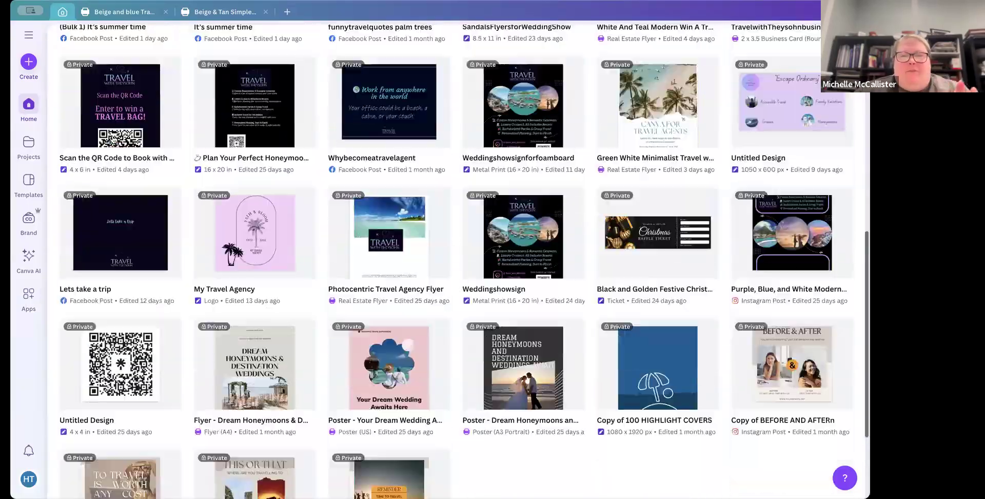
pyautogui.scroll(-6, 112, 134)
pyautogui.scroll(15, 113, 136)
pyautogui.scroll(6, 113, 138)
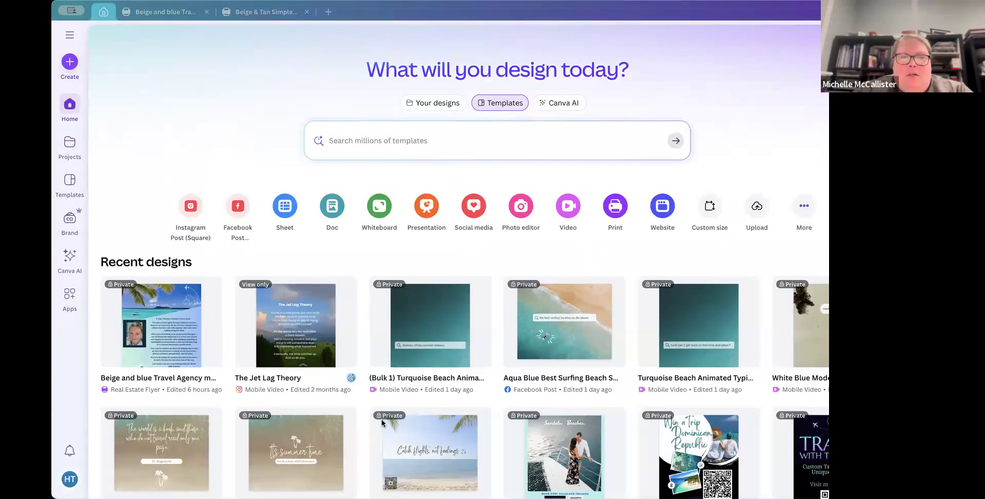
# Step: Switch to ChatGPT and ask for 30 travel tips in a table format, one line per column, each tip 2 sentences
pyautogui.press('super+Tab')
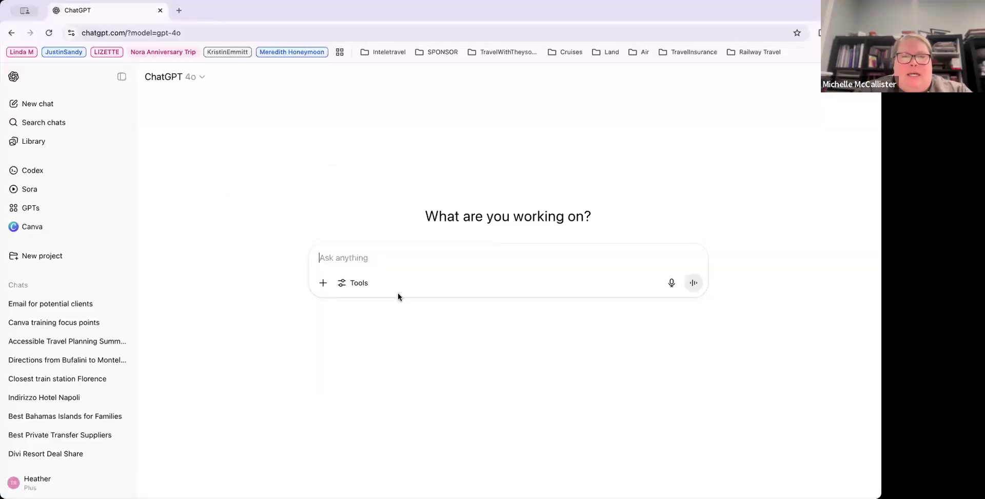
pyautogui.click(344, 259)
pyautogui.write('give m')
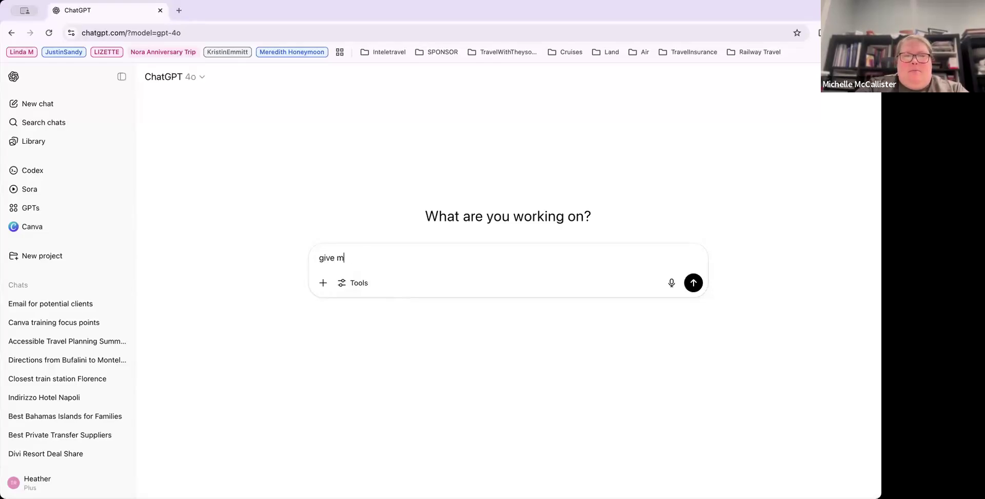
pyautogui.write('e 430 ')
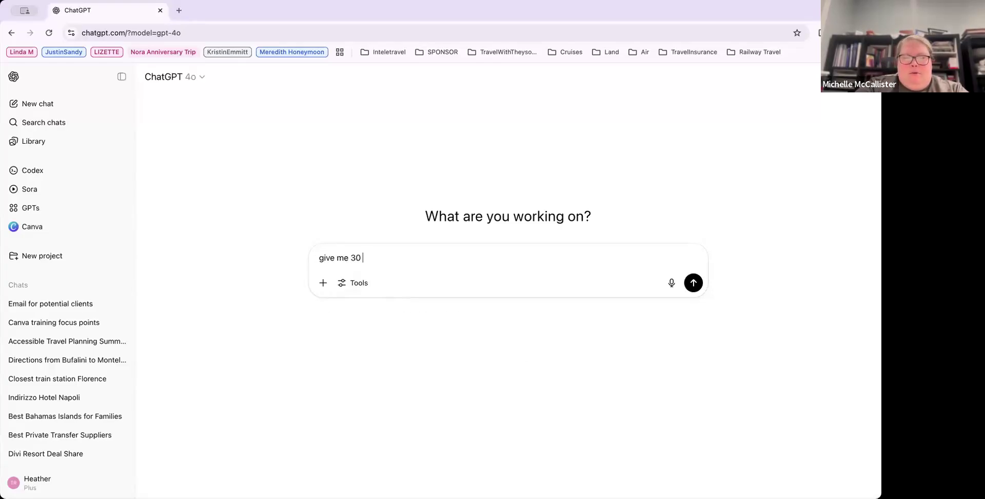
pyautogui.write('trave tl tips')
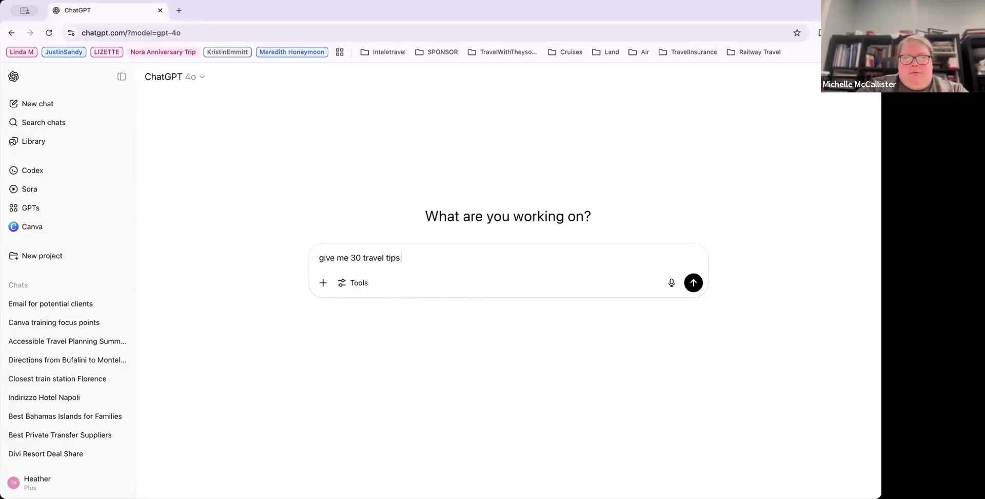
pyautogui.write(' for')
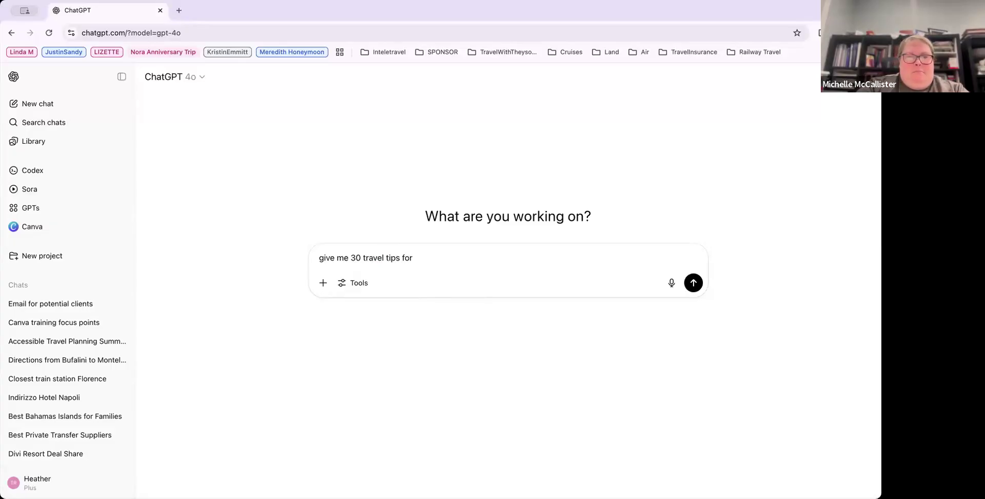
pyautogui.press('BackSpace')
pyautogui.press('BackSpace')
pyautogui.press('BackSpace')
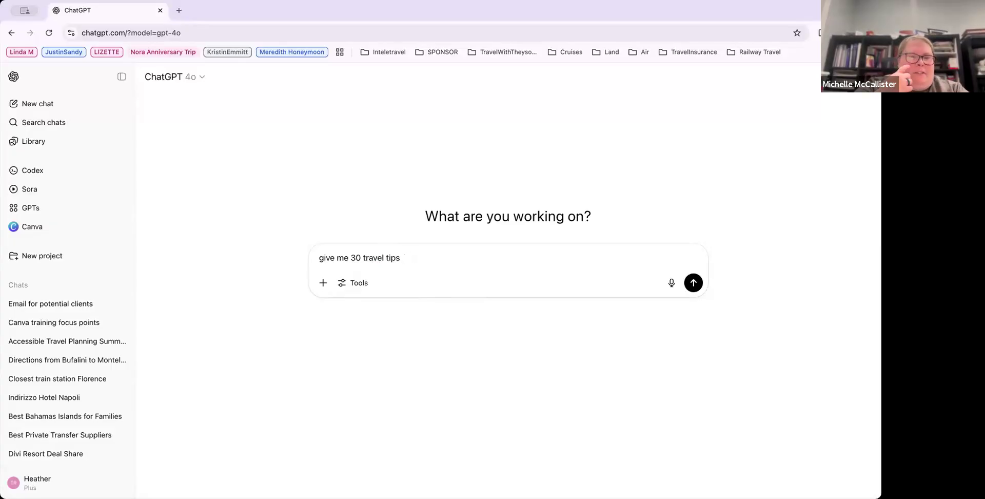
pyautogui.click(361, 256)
pyautogui.write('of your')
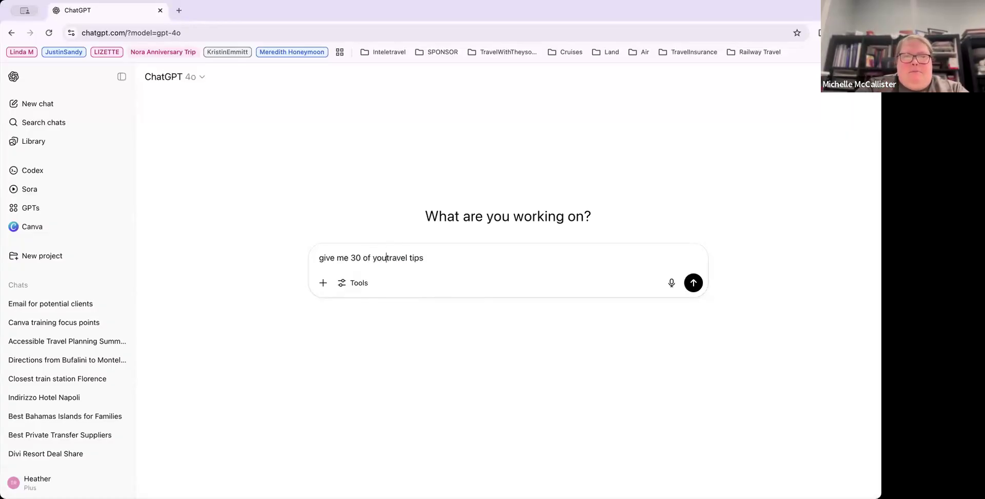
pyautogui.click(434, 257)
pyautogui.write('.')
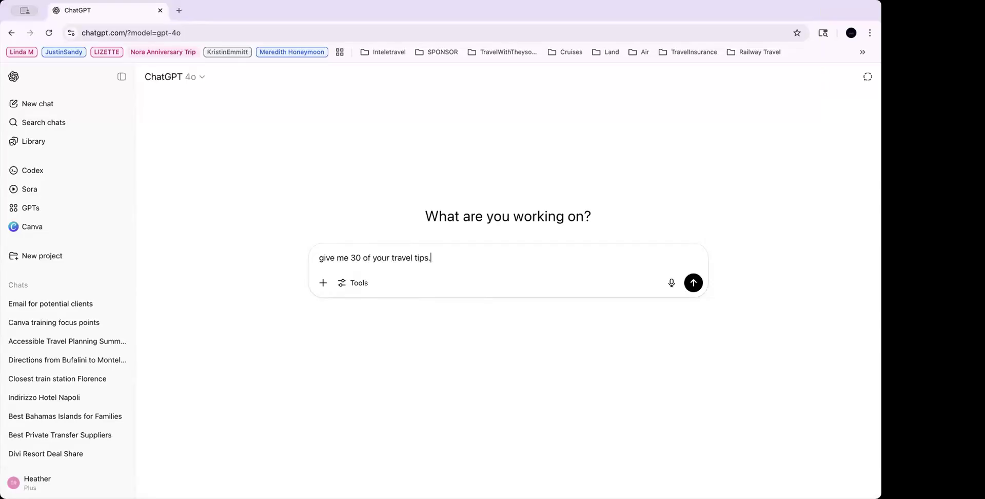
pyautogui.write(' I want them')
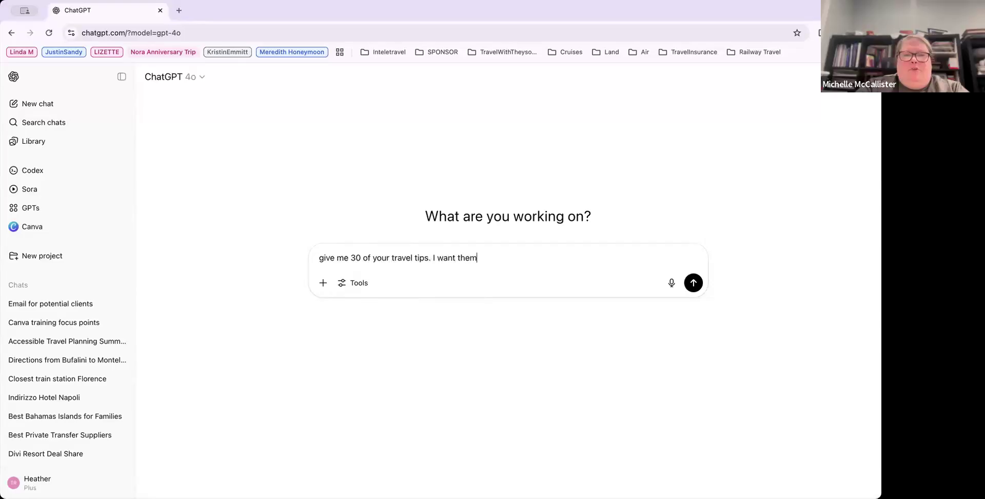
pyautogui.write(' to be in a table format with one ')
pyautogui.write('colum')
pyautogui.press('BackSpace')
pyautogui.press('BackSpace')
pyautogui.write('line per coluimn')
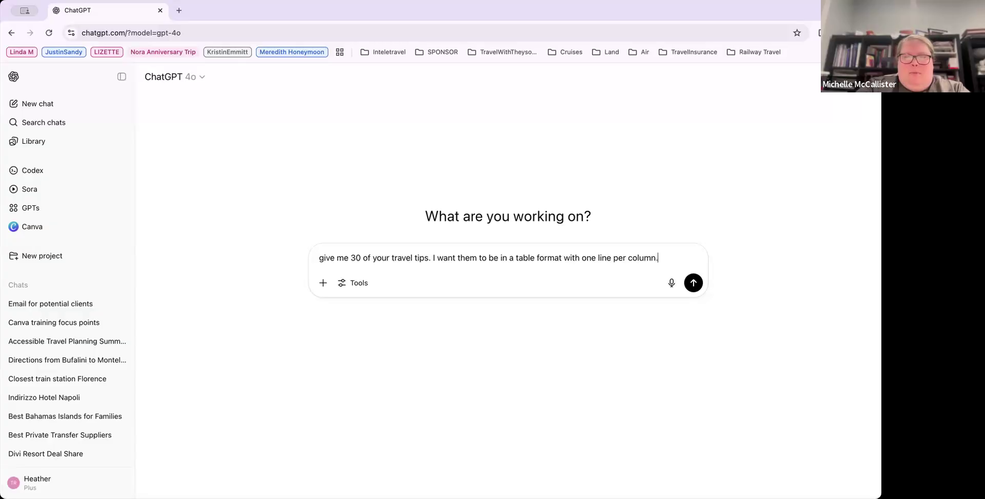
pyautogui.write('. Each tip should b')
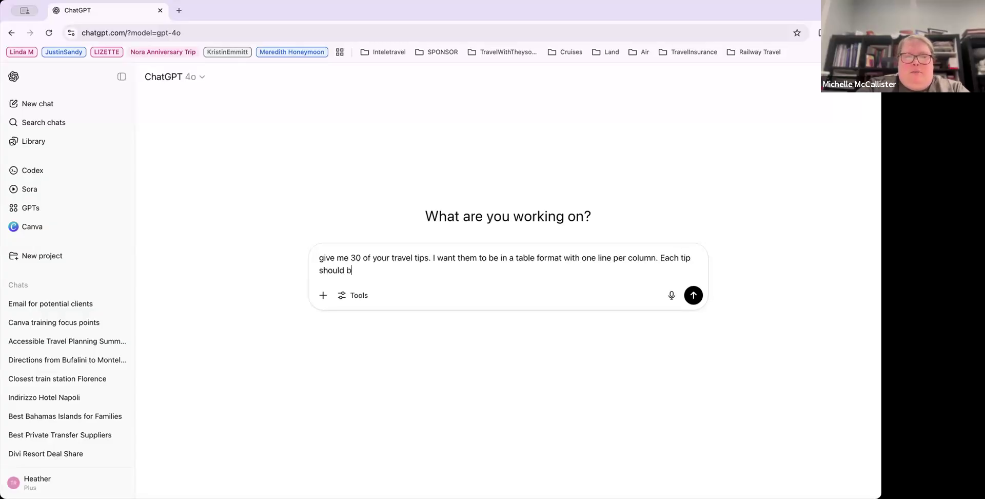
pyautogui.write('e 2 senten')
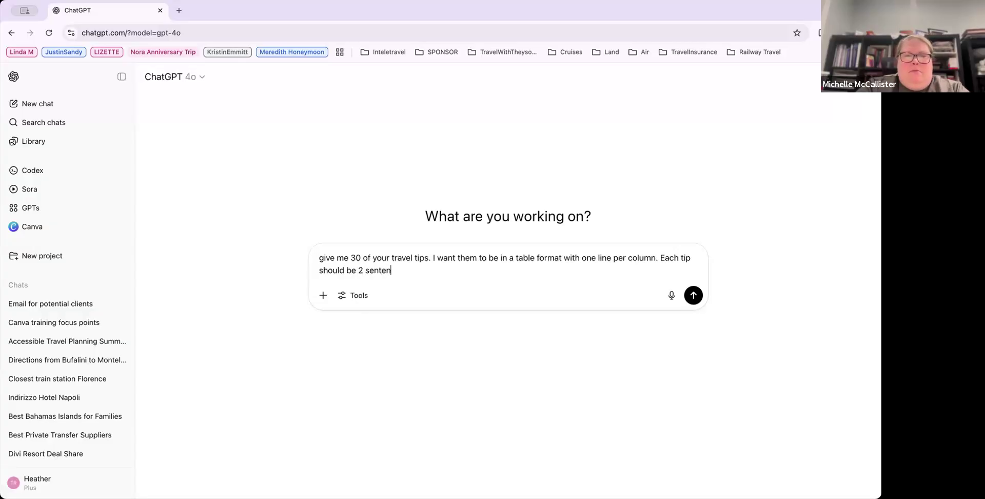
pyautogui.write('ces.')
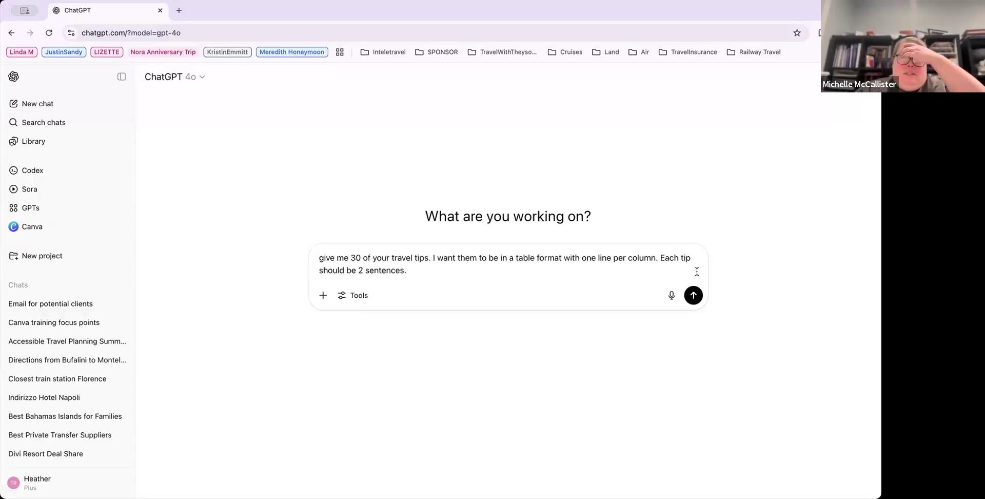
pyautogui.click(692, 295)
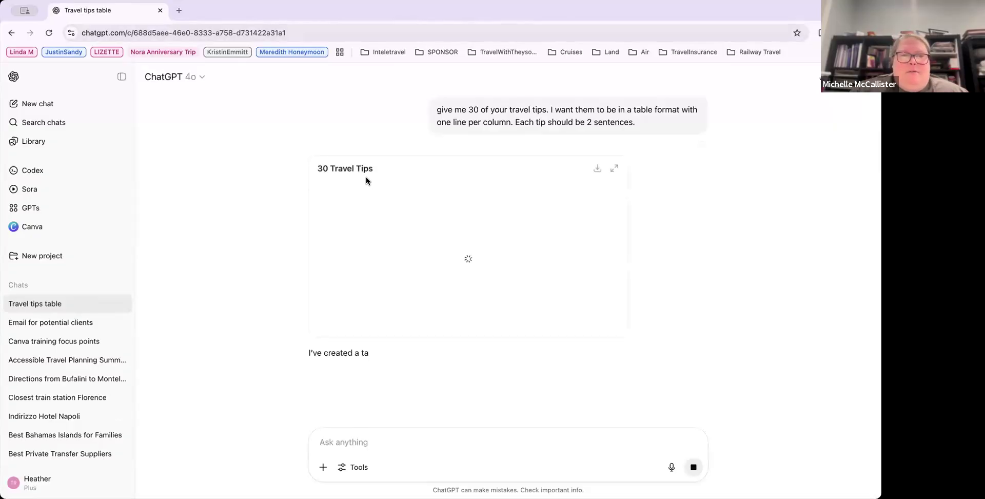
# Step: Select all 30 travel tip cells in the generated table
pyautogui.scroll(-10, 373, 285)
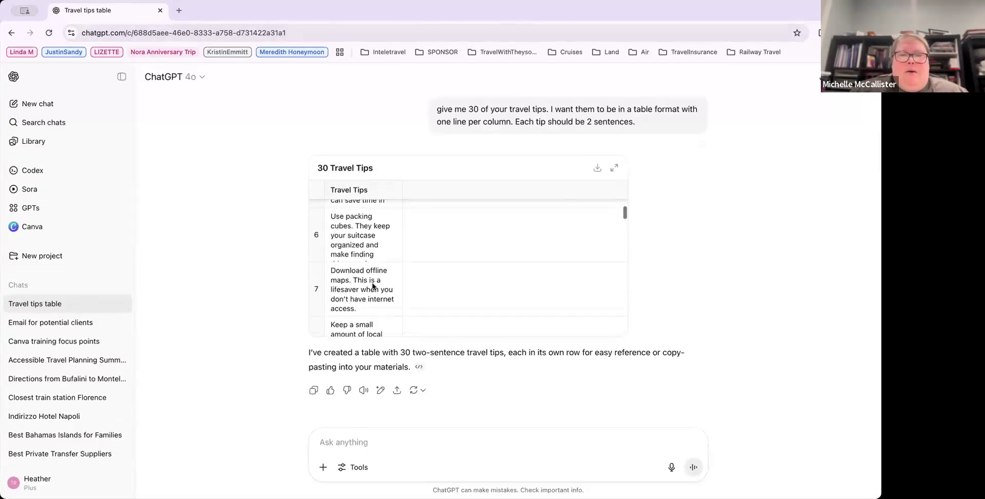
pyautogui.scroll(-12, 373, 286)
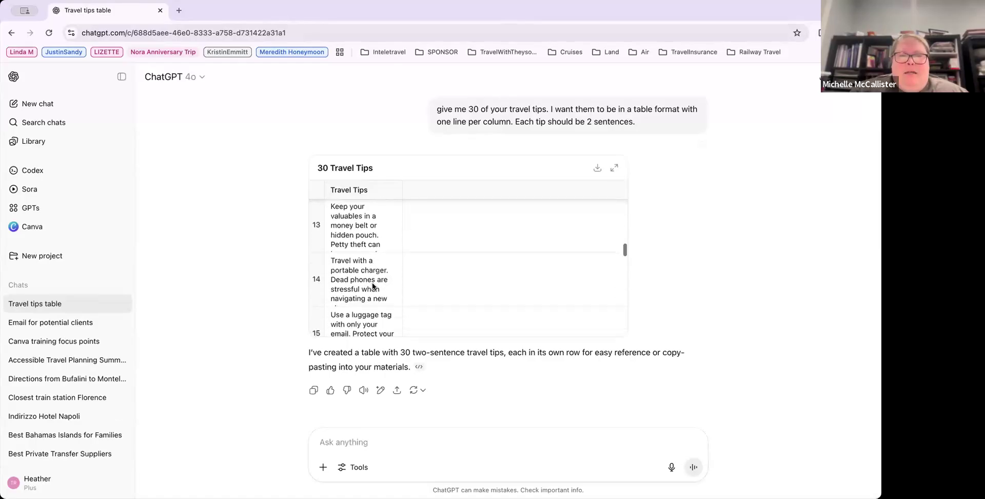
pyautogui.scroll(-5, 373, 286)
pyautogui.scroll(20, 371, 283)
pyautogui.scroll(5, 373, 287)
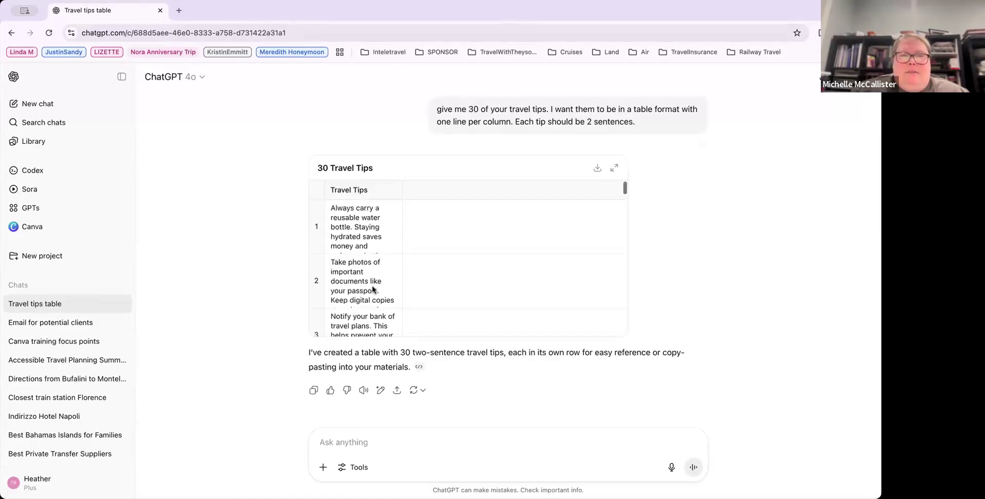
pyautogui.click(330, 204)
pyautogui.moveTo(363, 294); pyautogui.dragTo(359, 364)
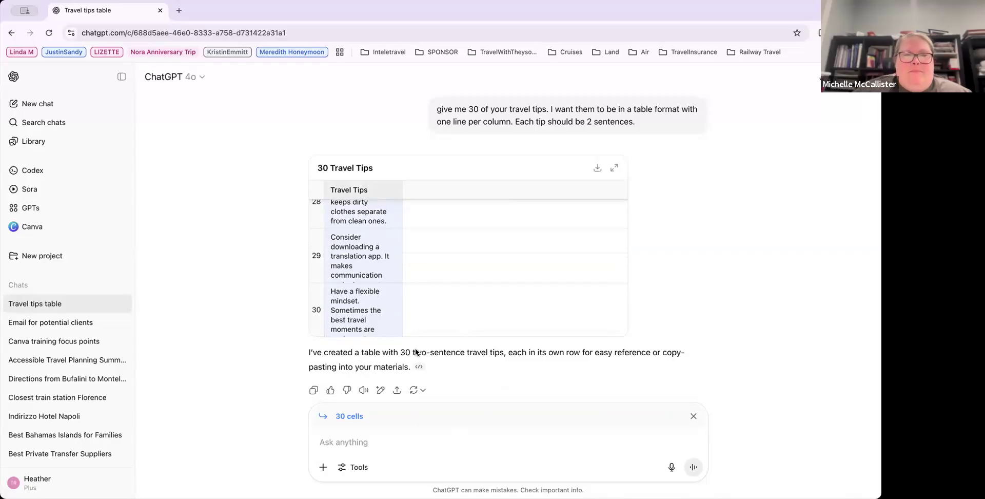
# Step: Switch back to Canva and open the Social media options for creating a new design
pyautogui.hotkey('alt', 'Tab')
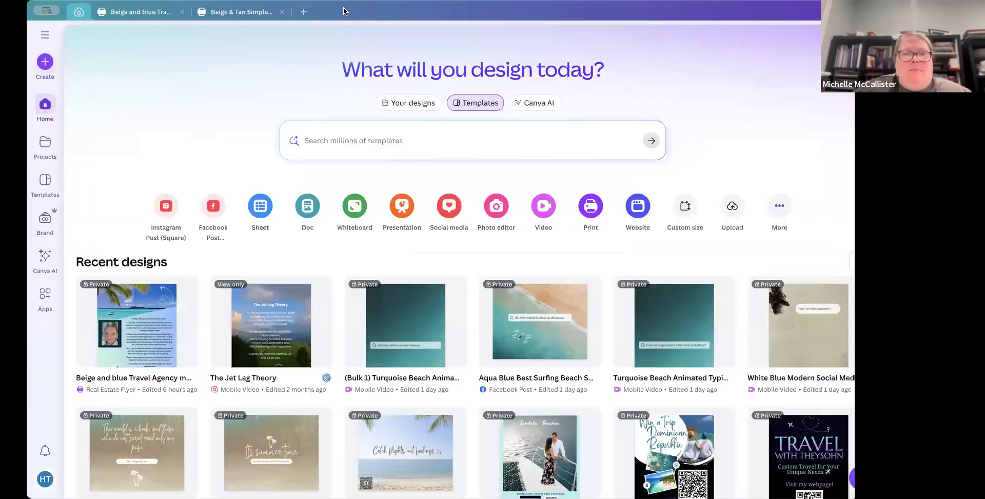
pyautogui.scroll(-3, 419, 329)
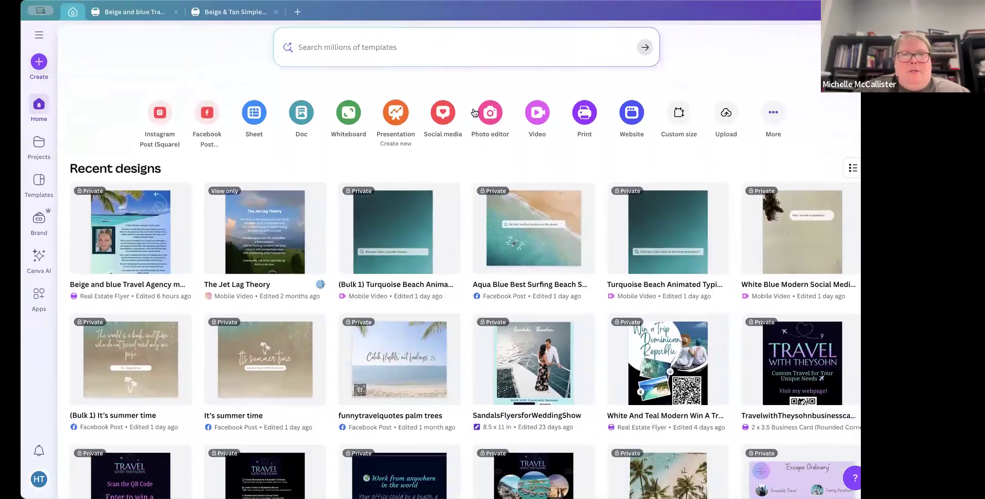
pyautogui.click(439, 111)
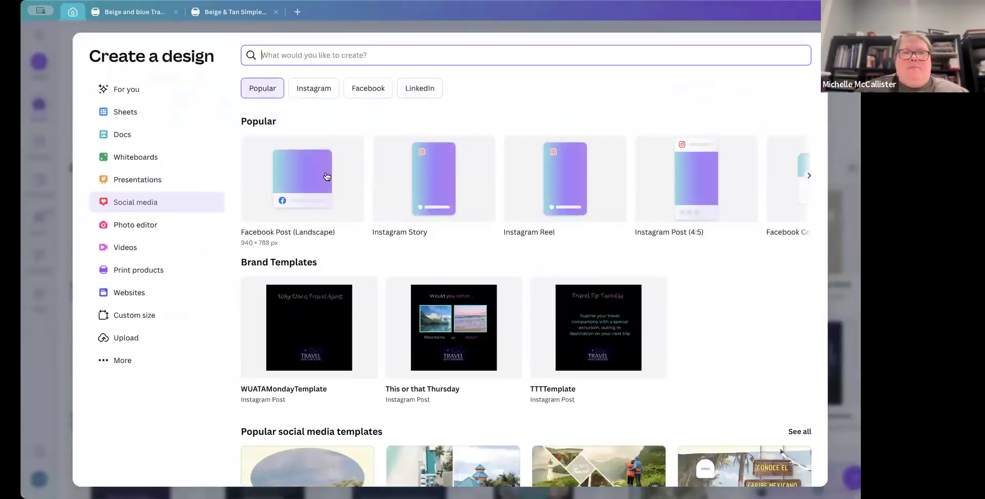
pyautogui.click(326, 175)
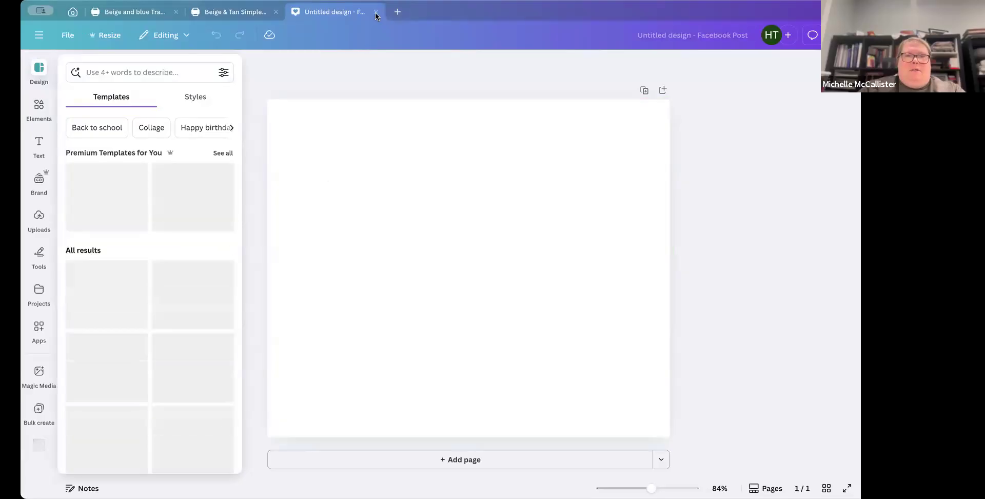
pyautogui.click(223, 153)
pyautogui.scroll(-1, 185, 115)
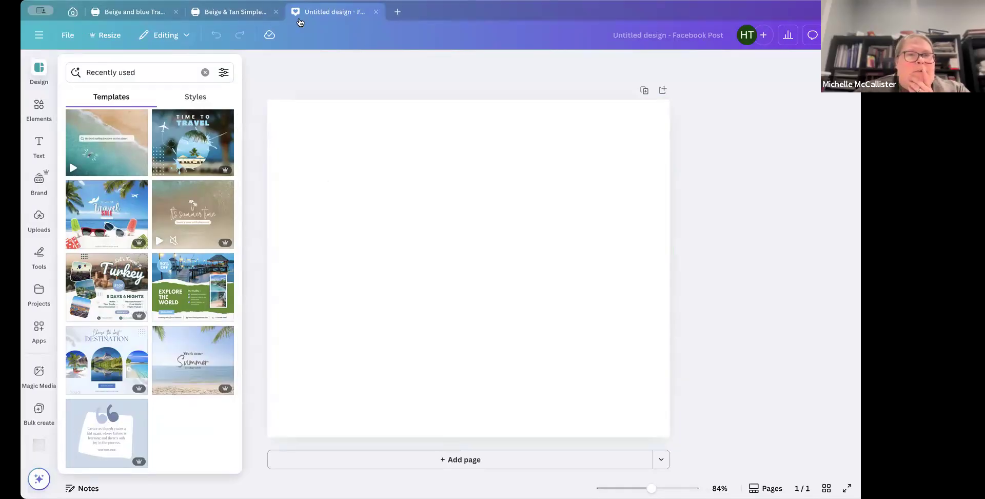
pyautogui.click(376, 11)
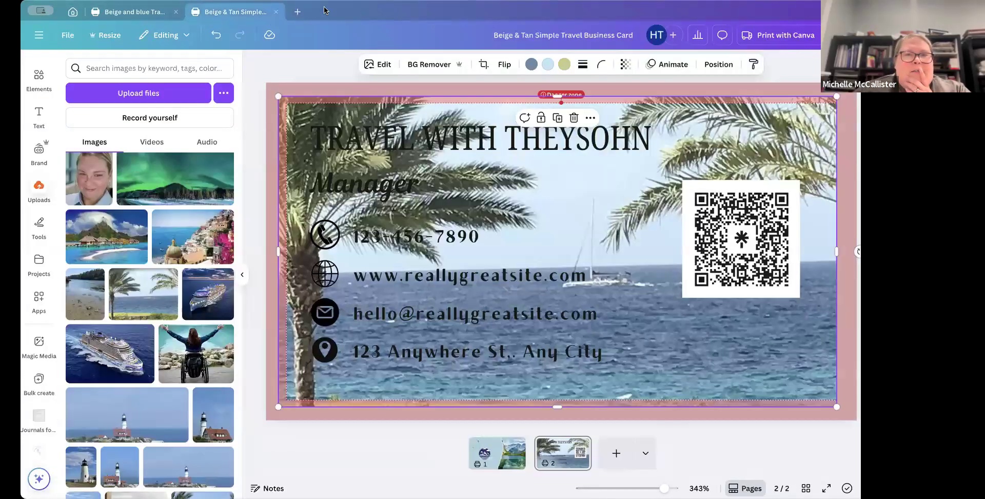
# Step: Create a new Facebook Post (Landscape) design and search its templates for travel
pyautogui.click(298, 11)
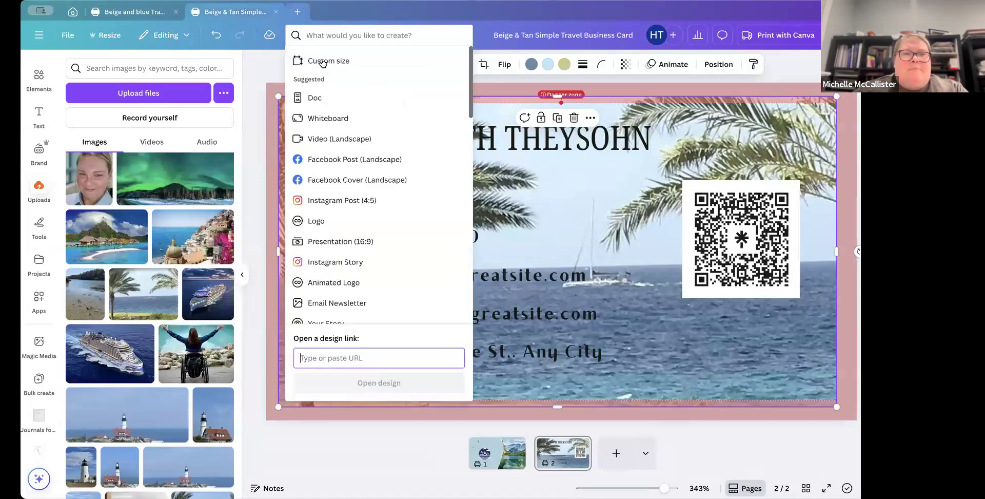
pyautogui.click(334, 161)
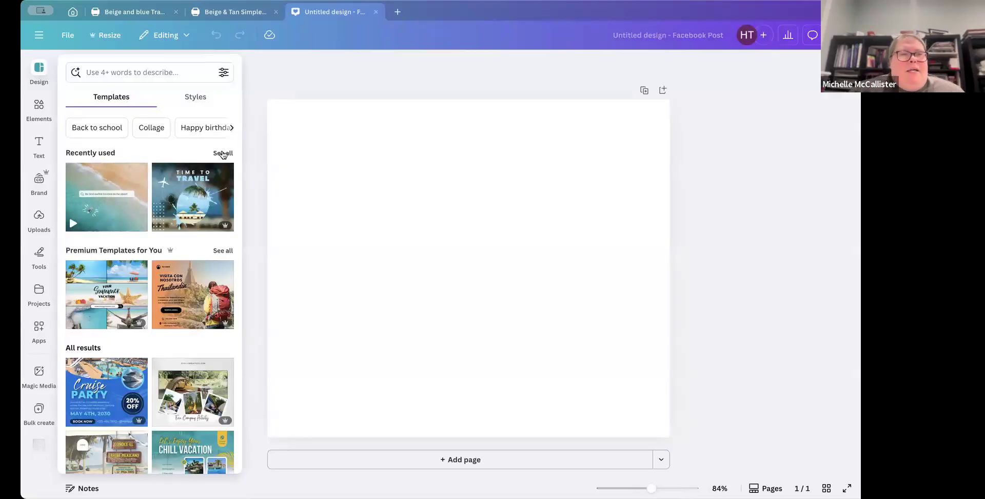
pyautogui.click(169, 72)
pyautogui.write('t')
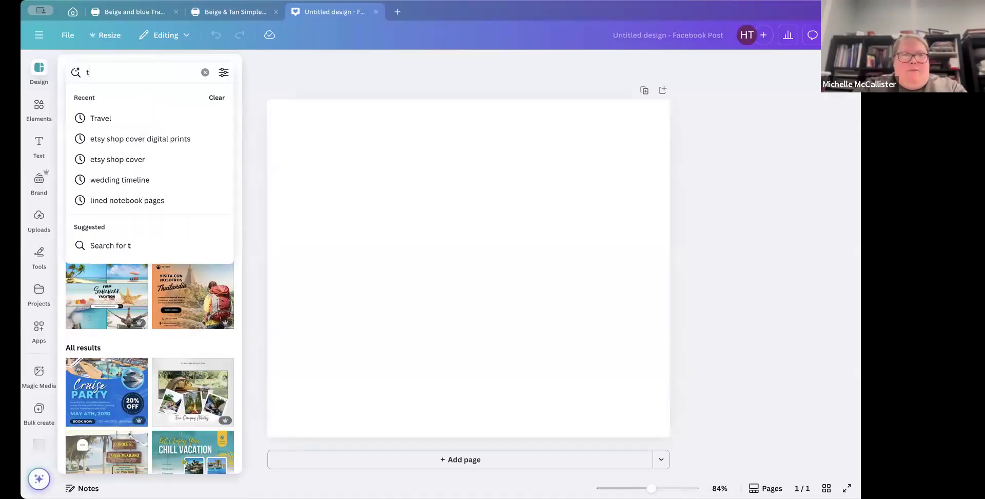
pyautogui.write('ravel')
pyautogui.press('Return')
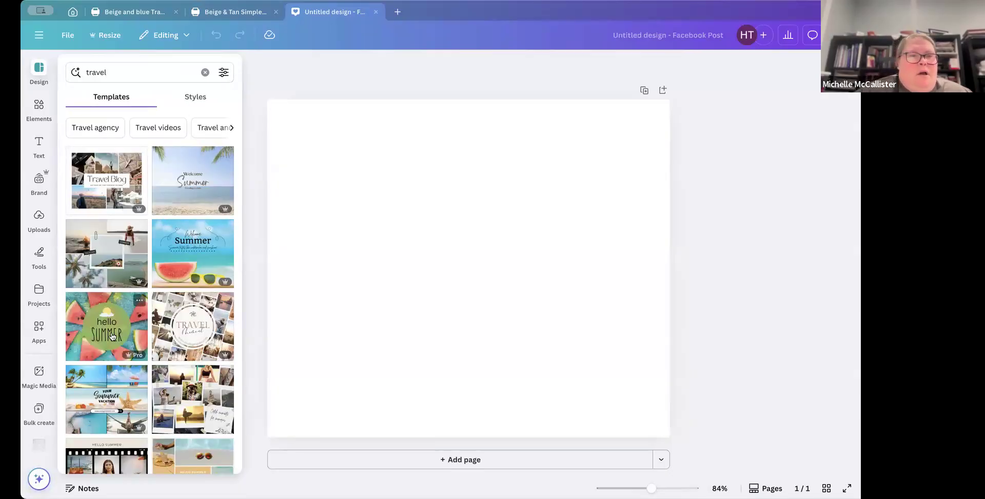
# Step: Apply the Colorful Modern Summer Vacation Polaroid Photo Collage template to the page
pyautogui.scroll(-2, 113, 336)
pyautogui.scroll(-1, 112, 336)
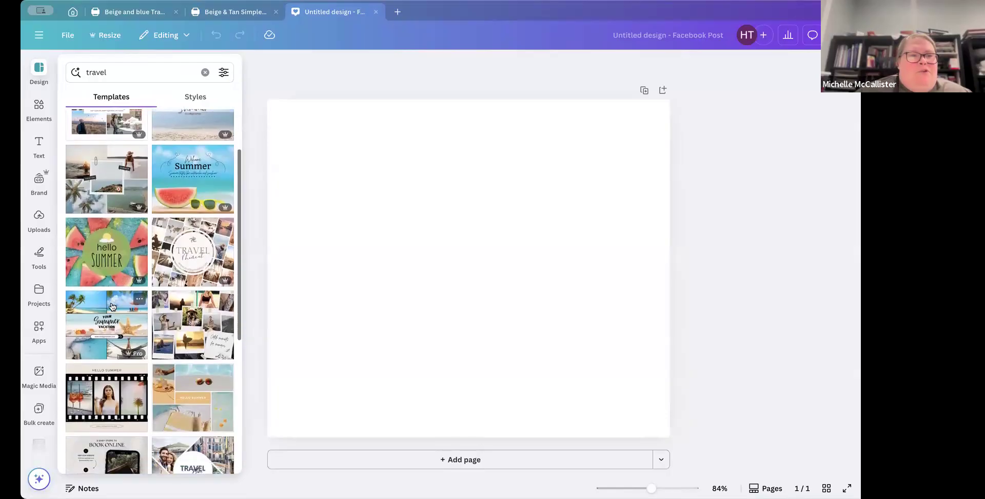
pyautogui.click(113, 180)
pyautogui.click(595, 159)
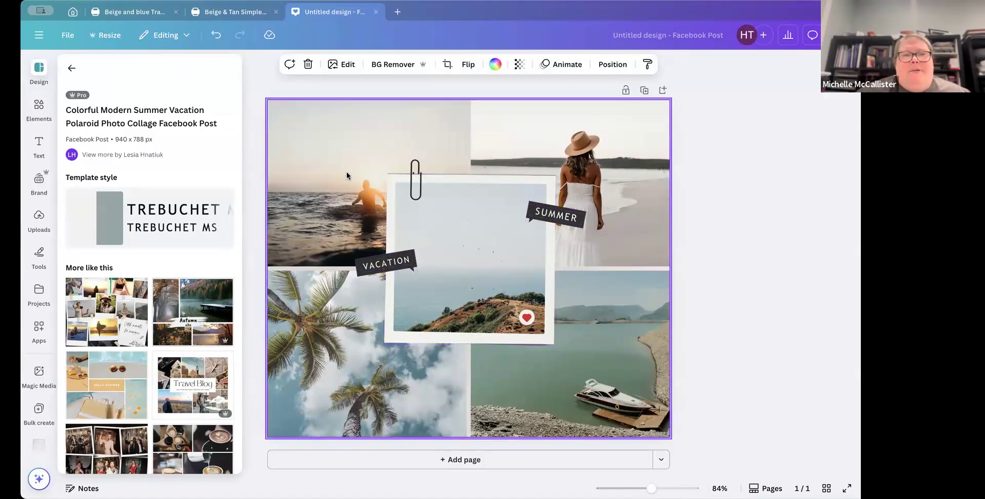
# Step: Apply the Blue Minimalist Beach Welcome Summer template from the recently used templates instead
pyautogui.click(72, 68)
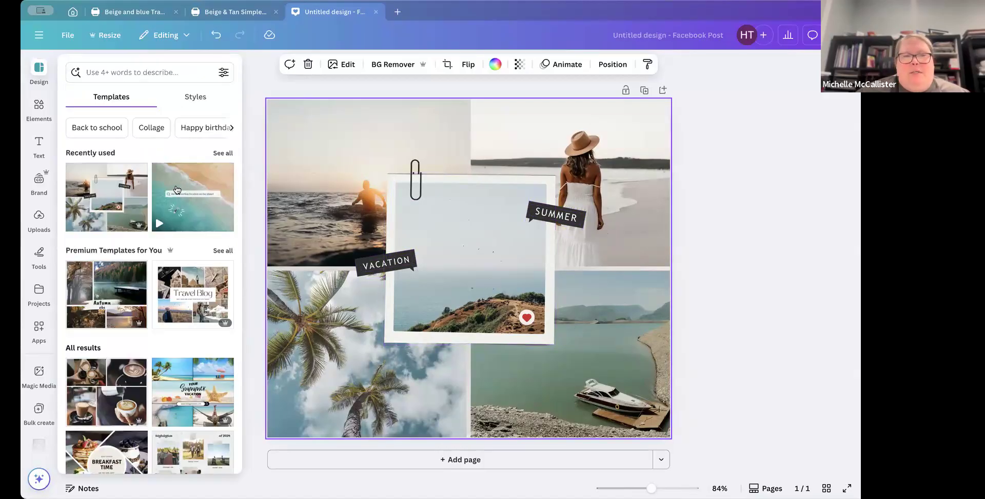
pyautogui.scroll(-5, 184, 274)
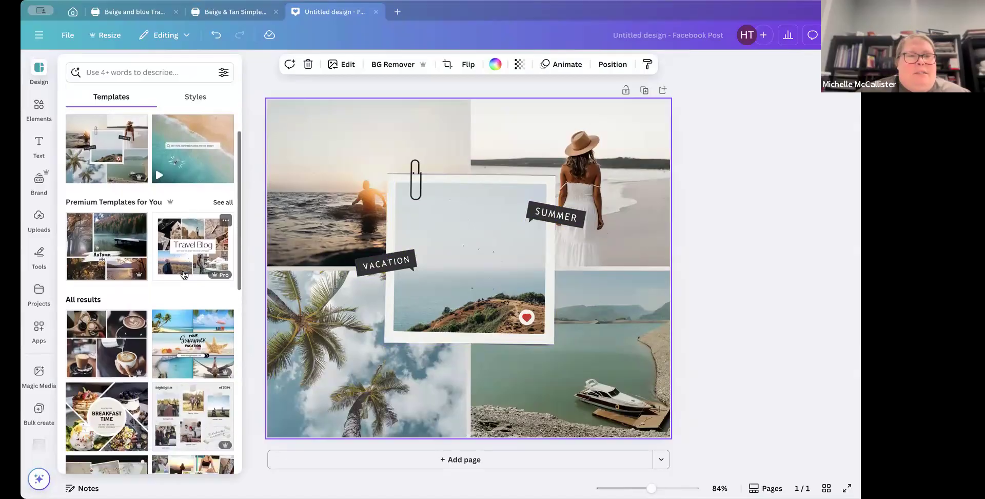
pyautogui.scroll(6, 195, 246)
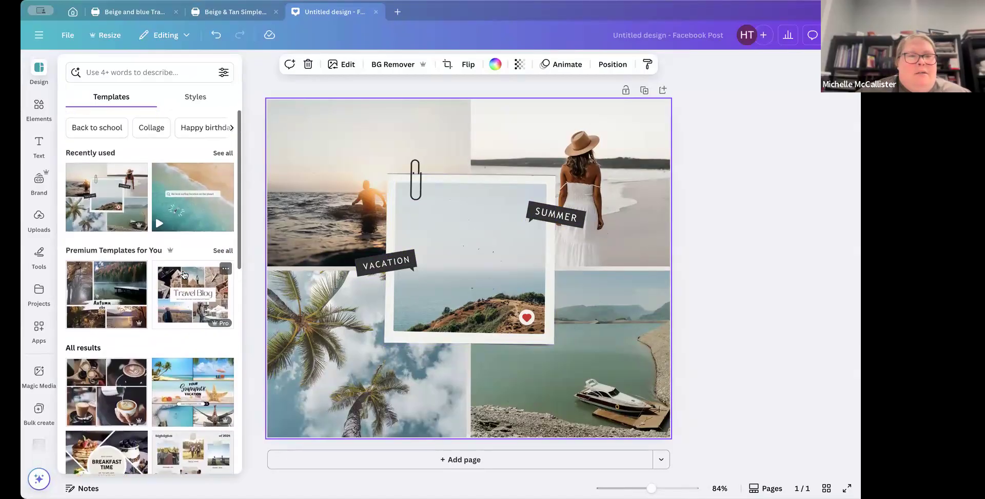
pyautogui.click(224, 153)
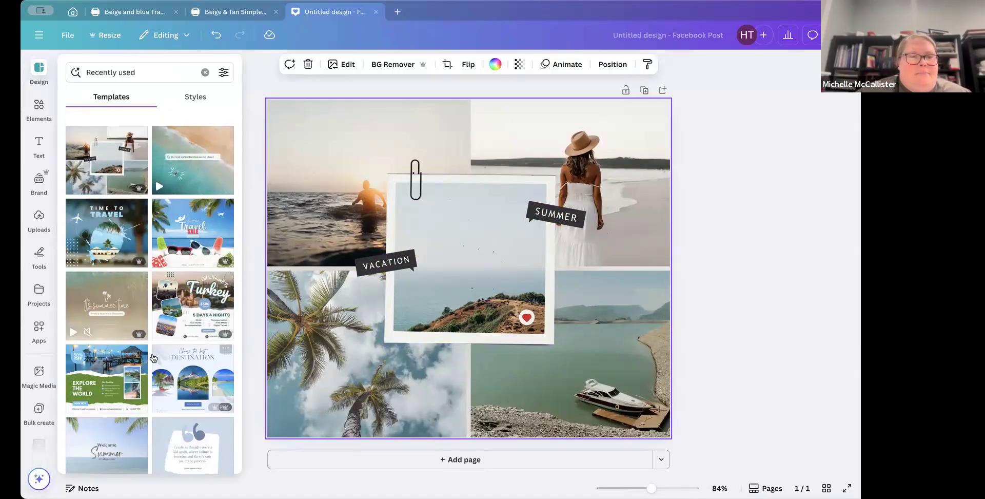
pyautogui.scroll(-1, 96, 444)
pyautogui.click(91, 447)
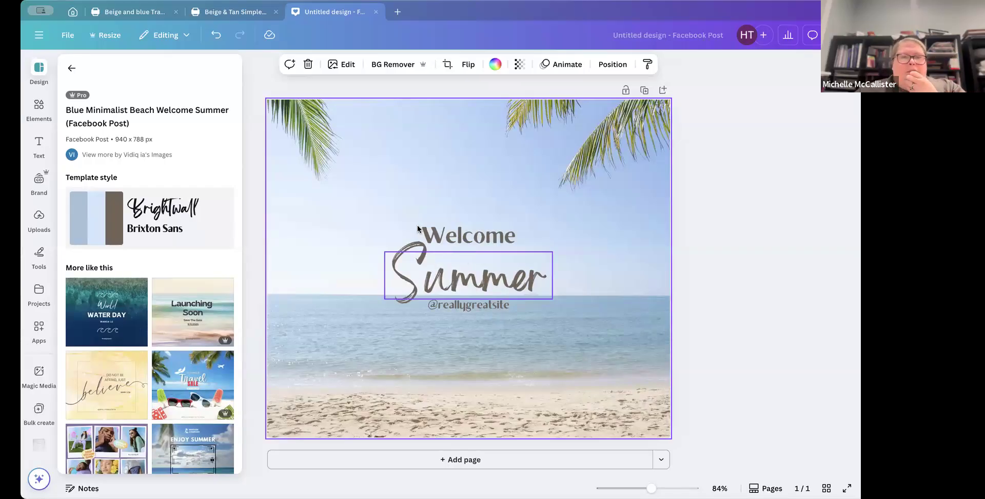
pyautogui.click(72, 68)
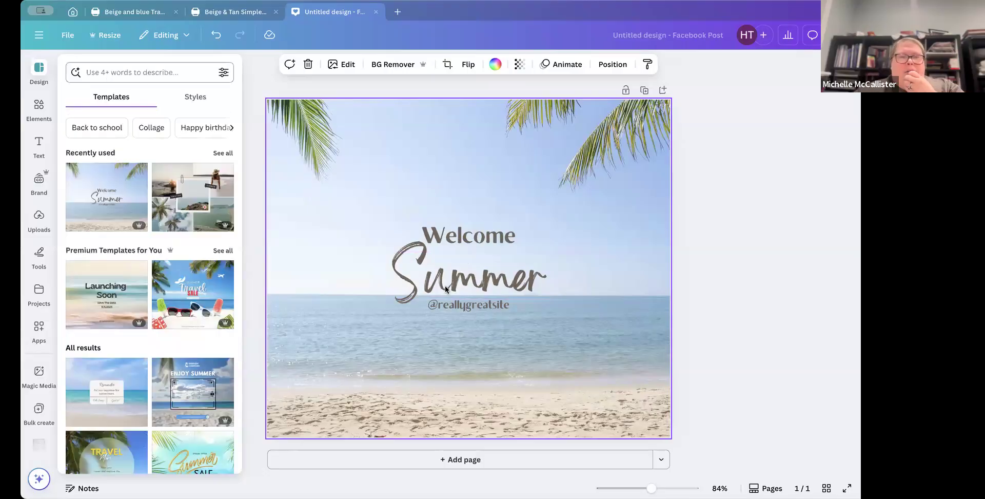
pyautogui.click(466, 308)
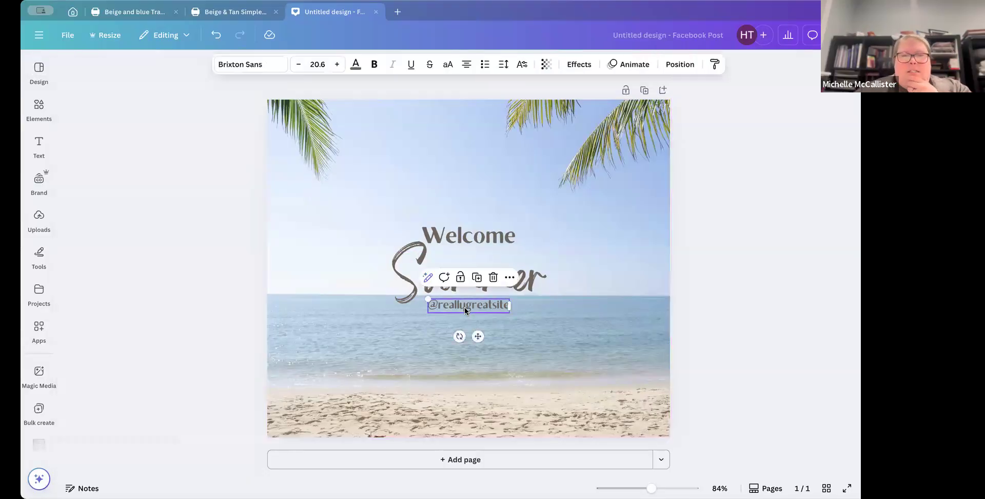
pyautogui.press('Delete')
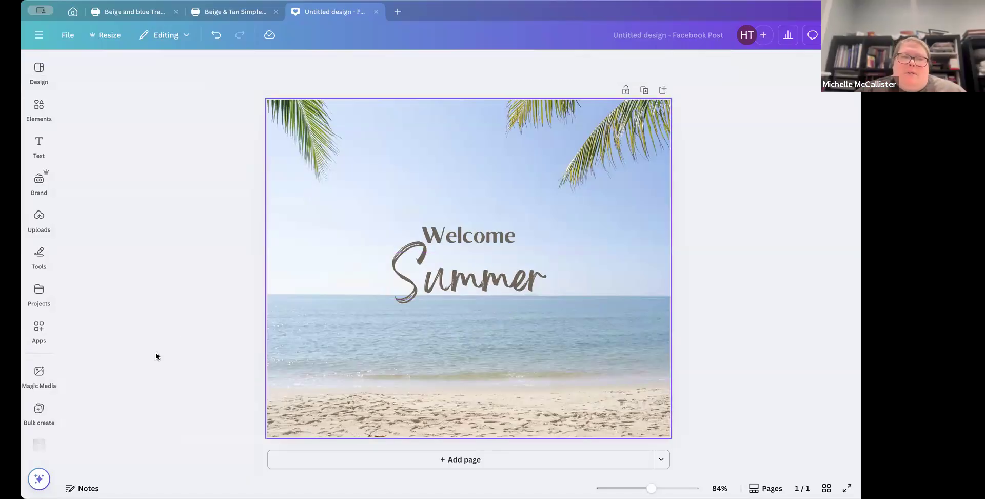
pyautogui.click(475, 262)
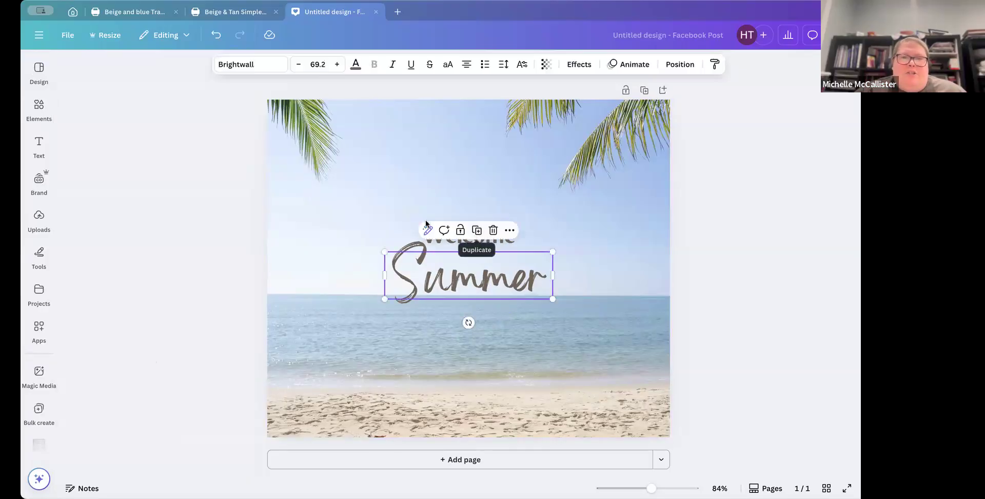
pyautogui.click(458, 240)
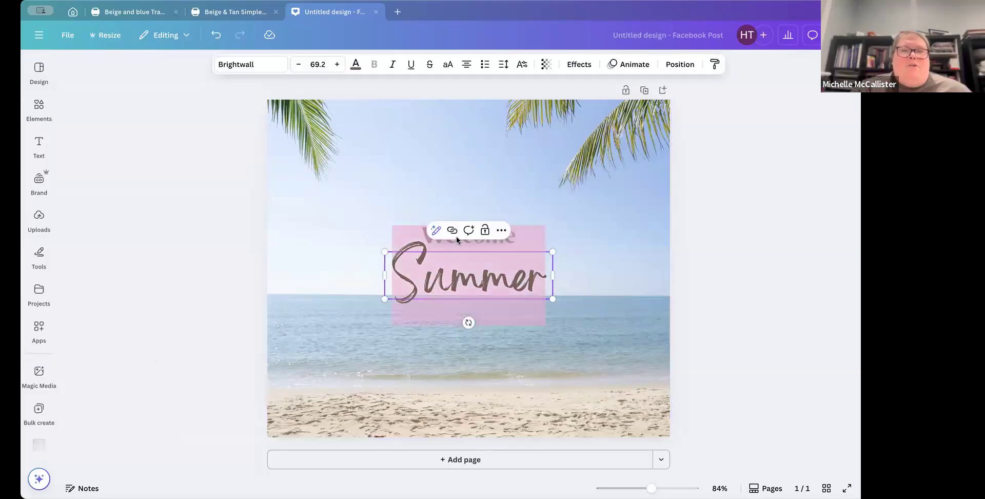
pyautogui.click(484, 204)
pyautogui.click(483, 243)
pyautogui.click(486, 219)
pyautogui.click(494, 243)
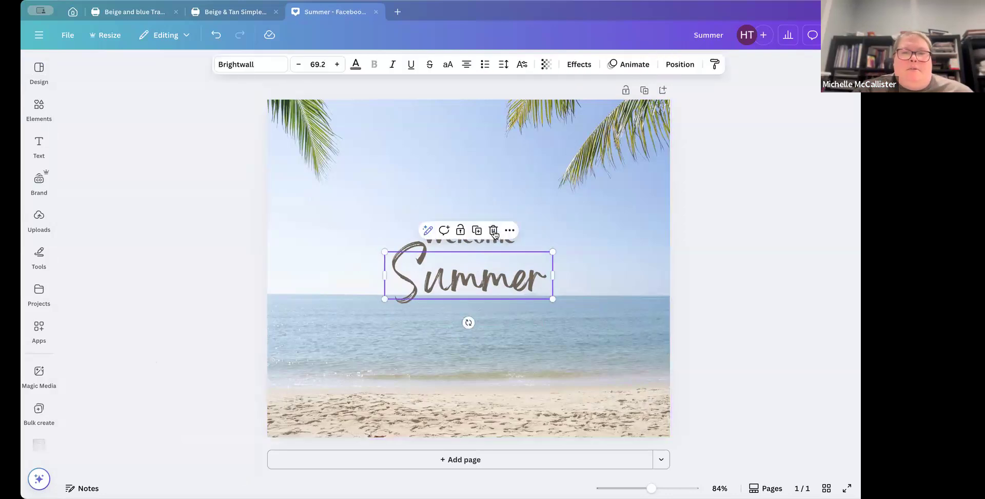
pyautogui.click(495, 242)
pyautogui.click(401, 207)
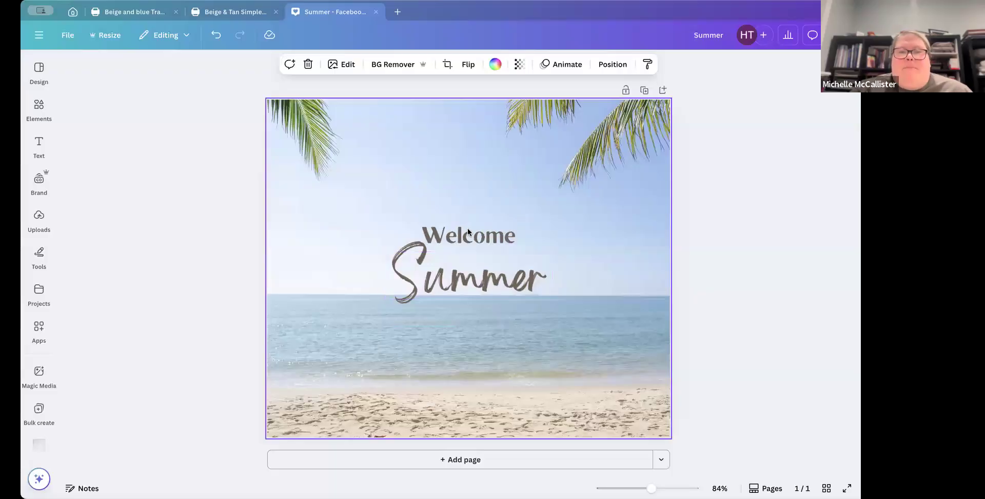
pyautogui.click(512, 235)
pyautogui.click(564, 216)
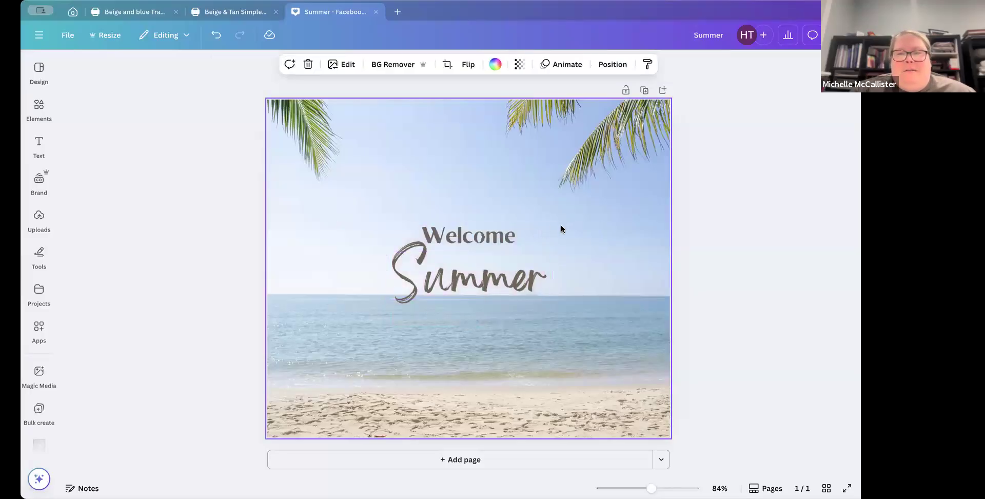
# Step: Change the Welcome heading's font to Noto Serif Ethiopic Extra Condensed
pyautogui.click(559, 227)
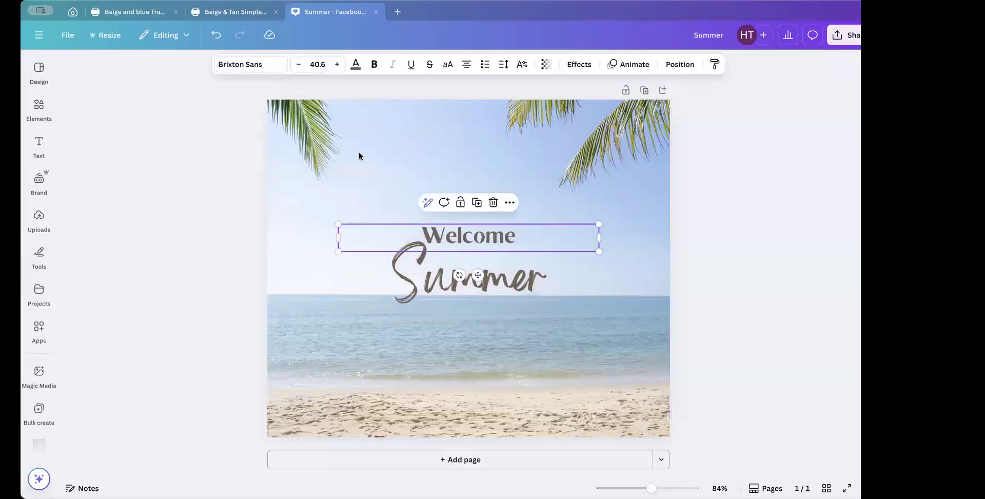
pyautogui.click(250, 65)
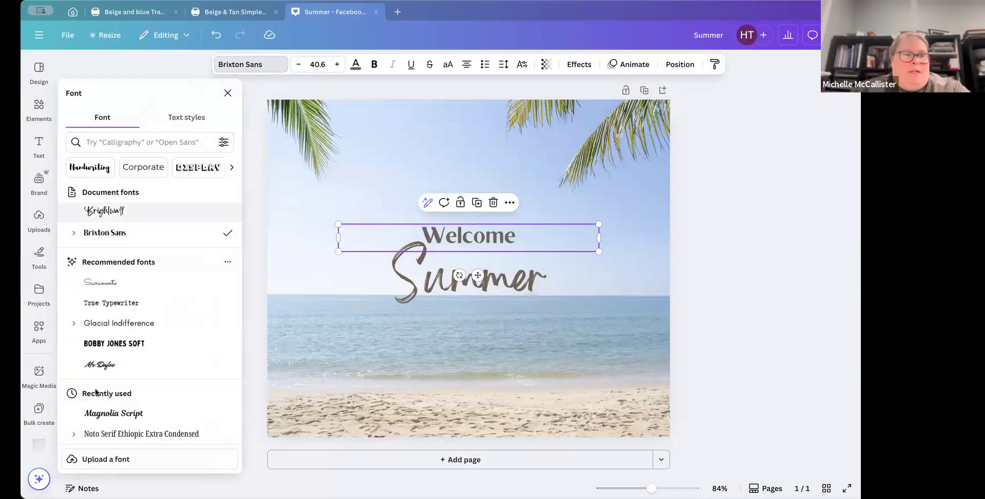
pyautogui.click(105, 434)
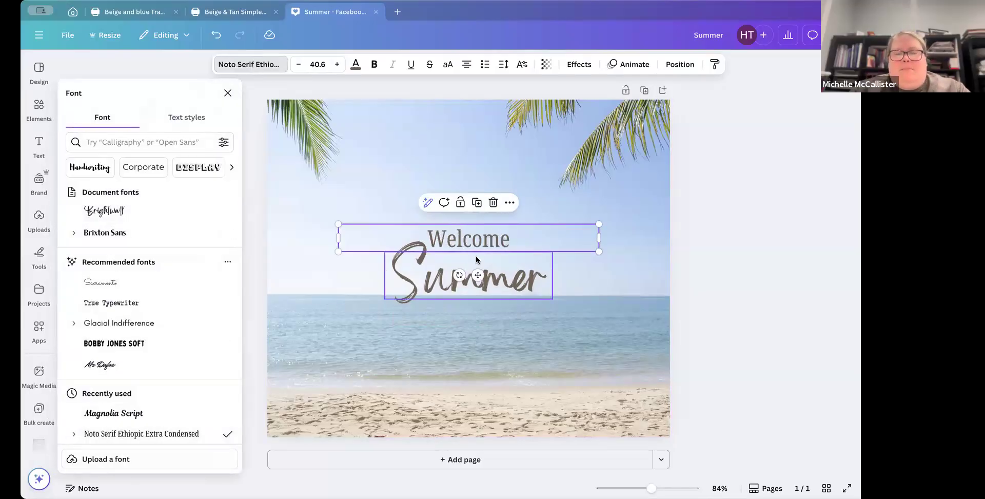
pyautogui.click(401, 306)
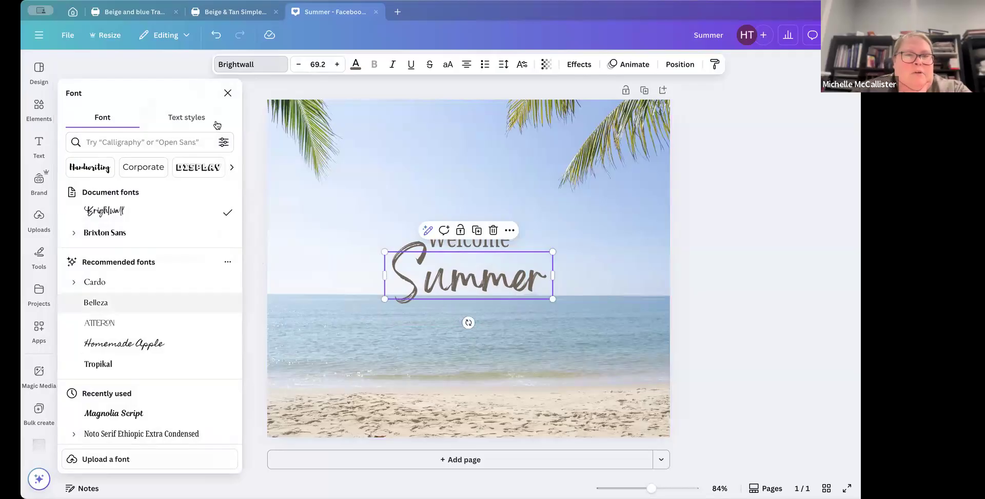
pyautogui.click(228, 93)
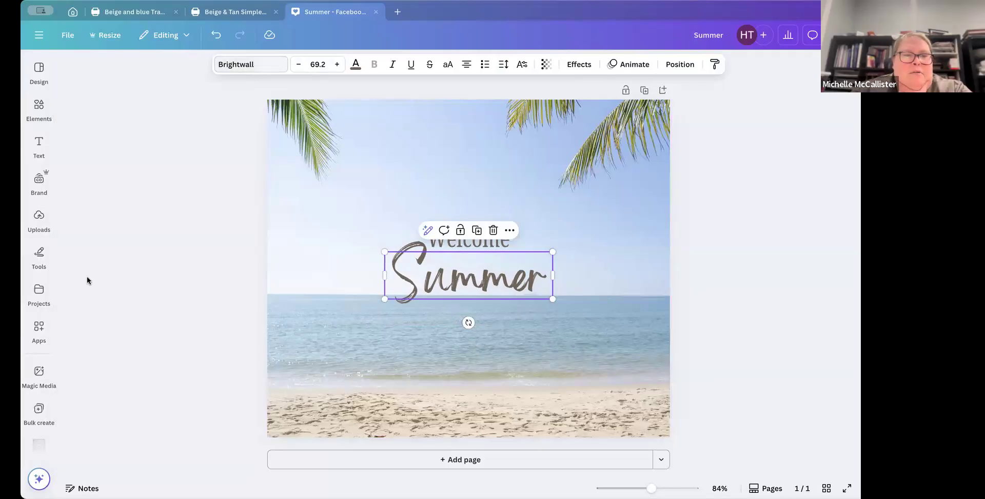
# Step: Open Bulk create and choose to enter the data manually
pyautogui.click(34, 409)
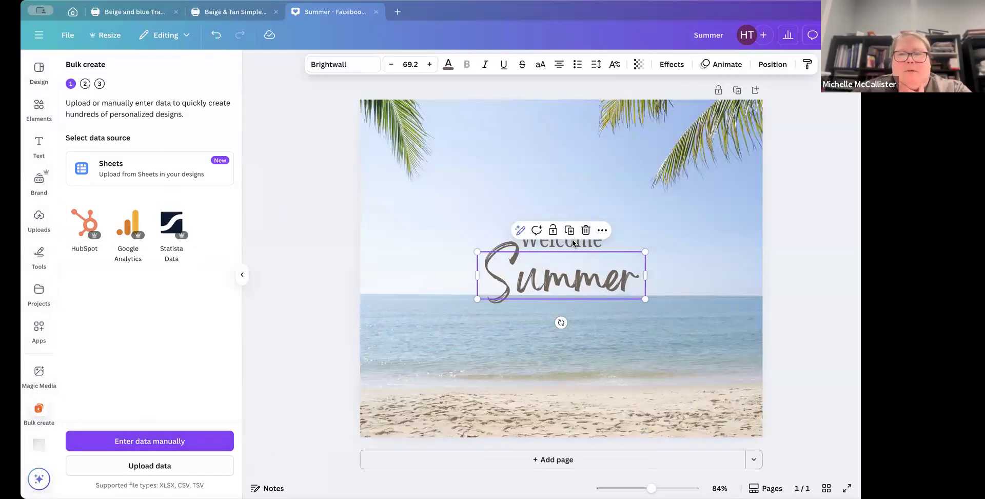
pyautogui.click(539, 253)
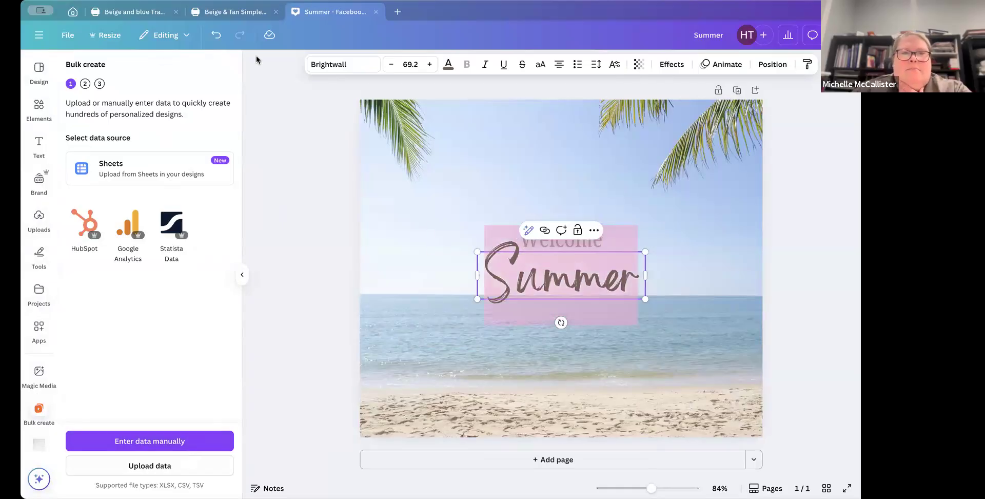
pyautogui.press('Escape')
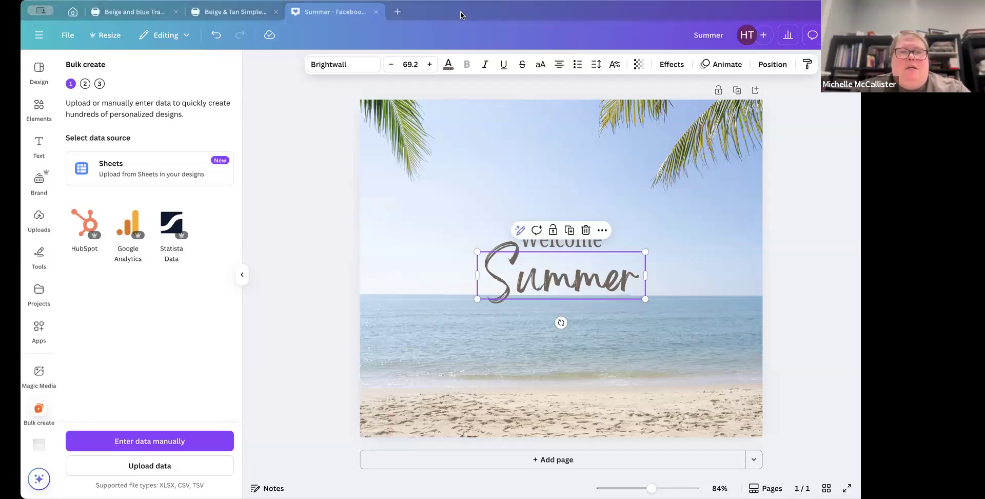
pyautogui.click(119, 440)
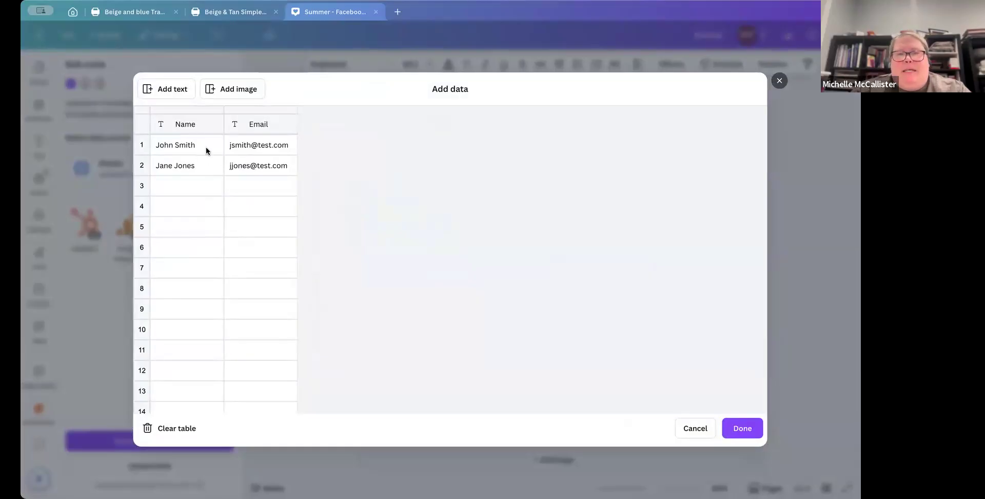
# Step: Remove the sample rows from the bulk-create data table and paste the clipboard into the first Name cell
pyautogui.click(201, 144)
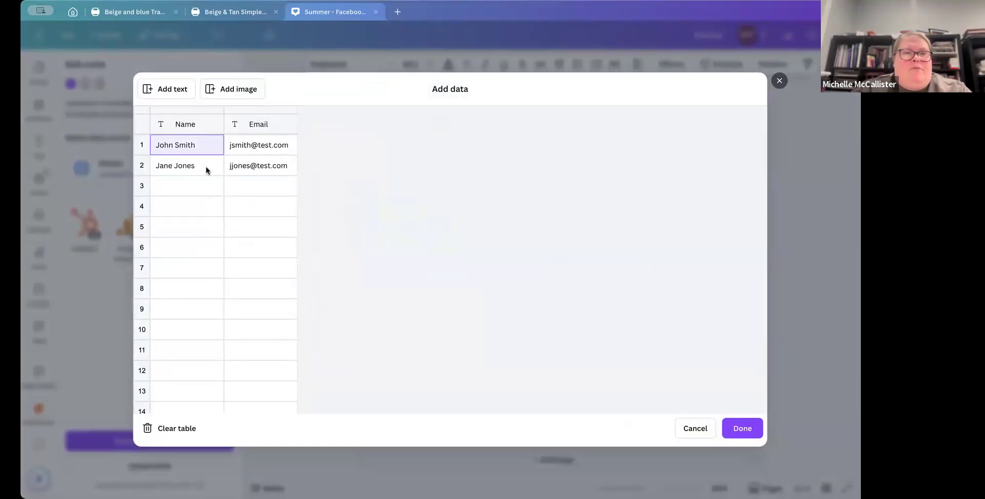
pyautogui.click(259, 145)
pyautogui.click(176, 146)
pyautogui.rightClick(176, 145)
pyautogui.click(205, 227)
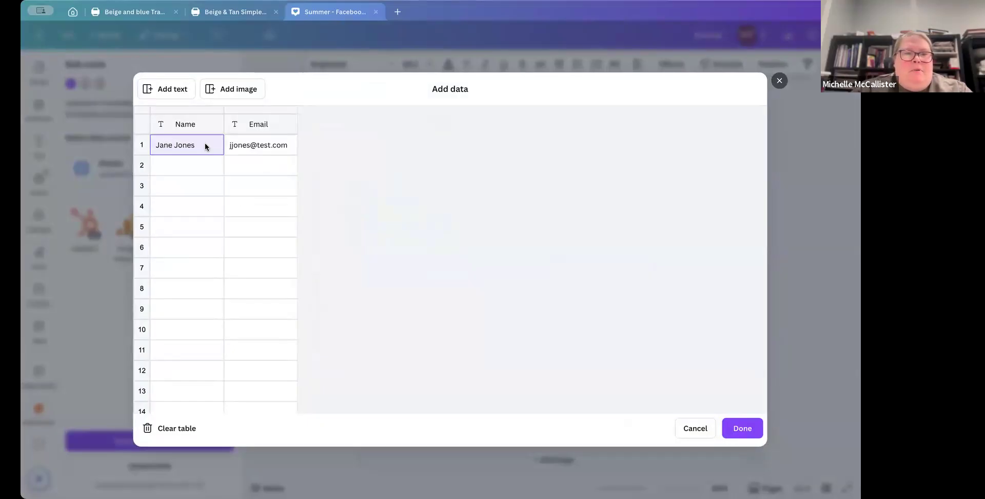
pyautogui.rightClick(204, 145)
pyautogui.click(236, 227)
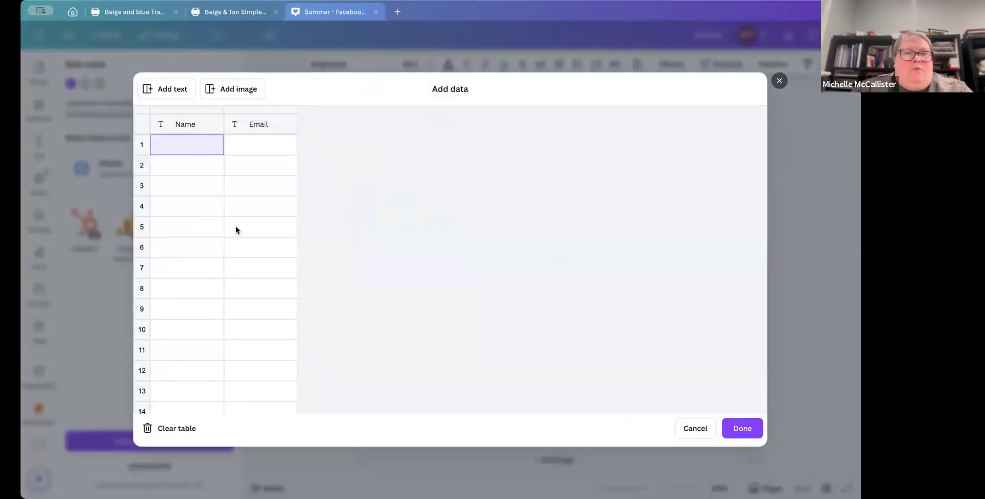
pyautogui.hotkey('ctrl', 'v')
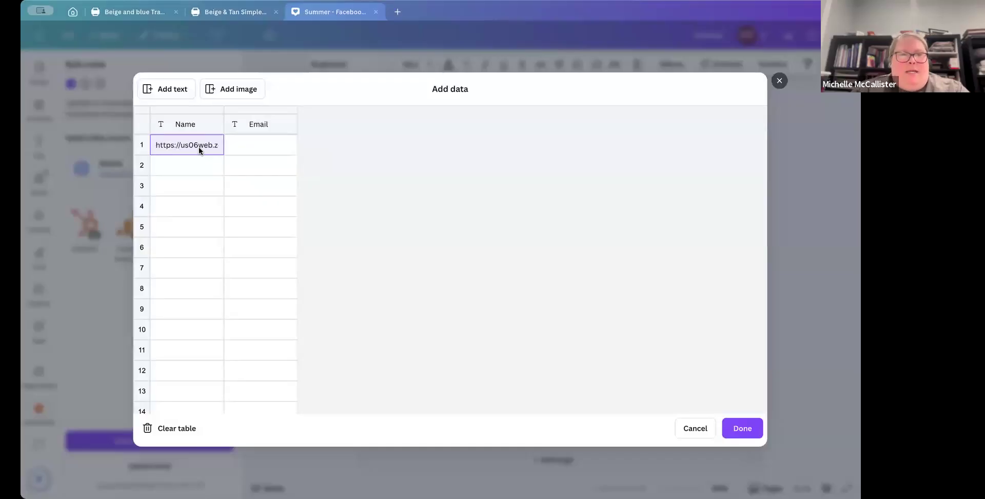
# Step: Clear the pasted link from the first Name cell and paste the copied travel tips into the data table
pyautogui.press('BackSpace')
pyautogui.press('BackSpace')
pyautogui.press('BackSpace')
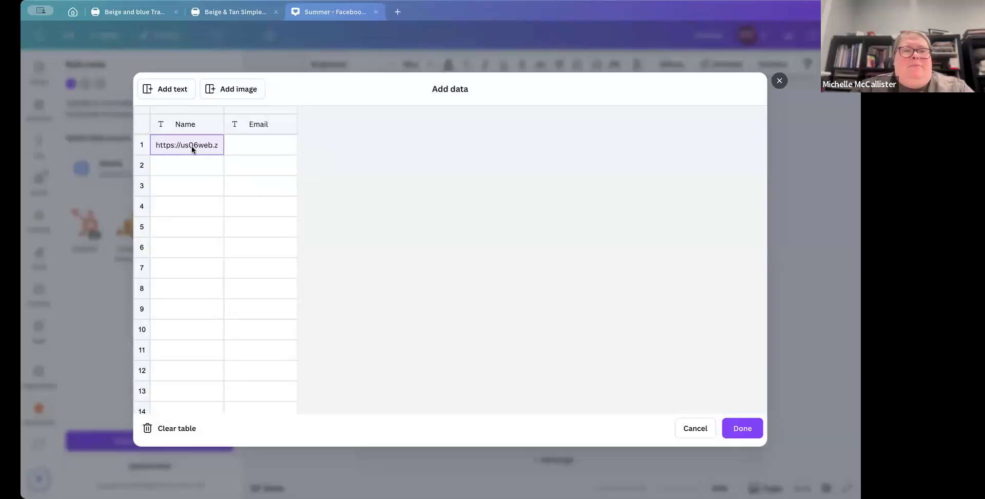
pyautogui.press('BackSpace')
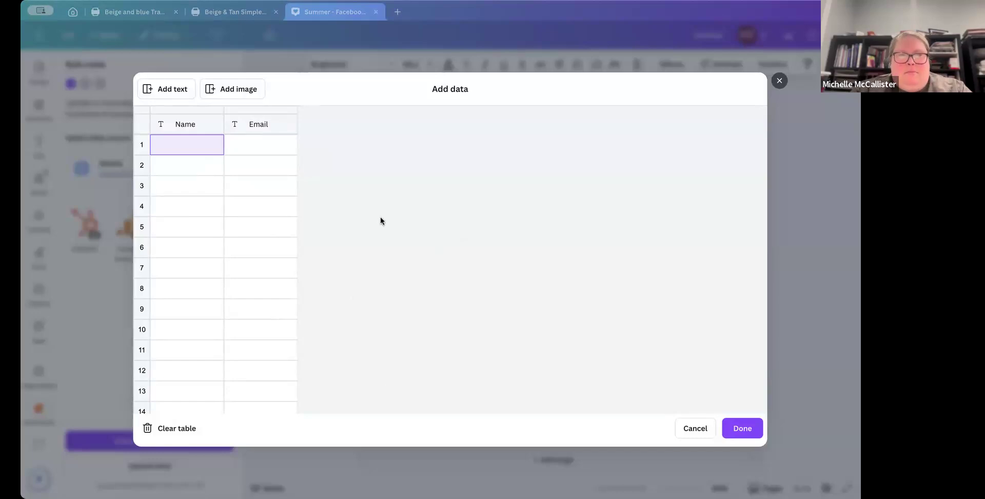
pyautogui.click(181, 150)
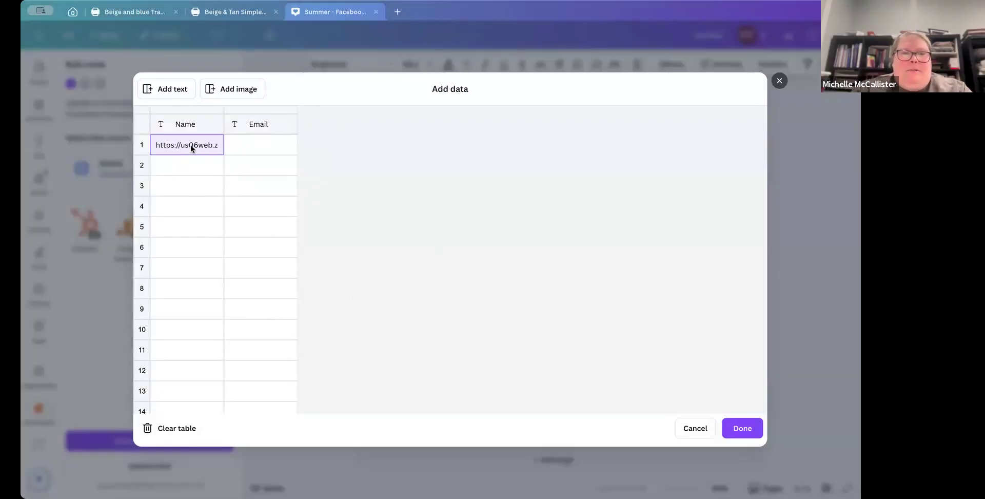
pyautogui.press('BackSpace')
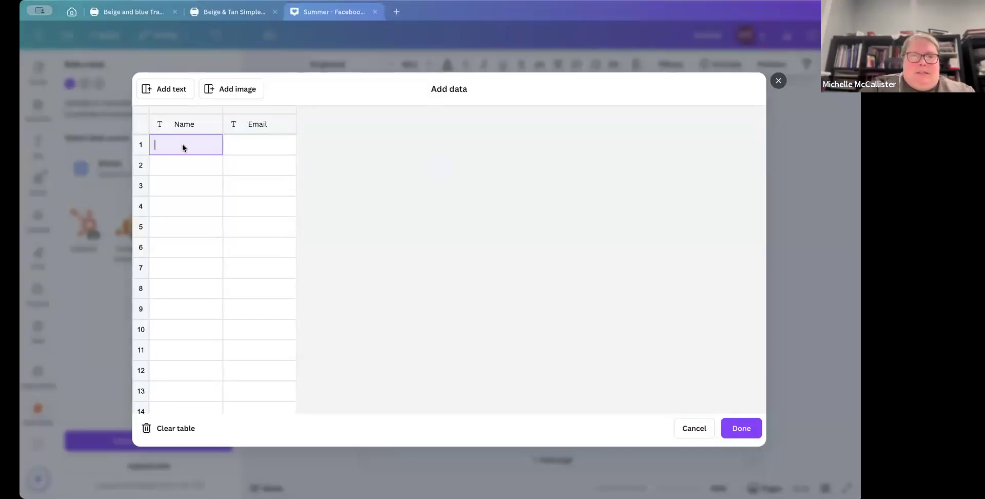
pyautogui.hotkey('ctrl', 'v')
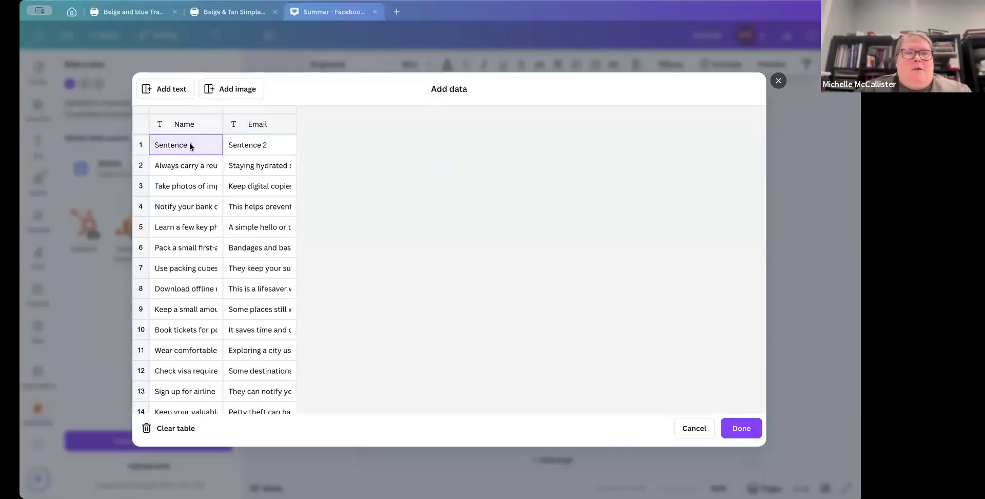
# Step: Delete the Sentence 1 / Sentence 2 header row from the table and finish adding the data
pyautogui.rightClick(191, 146)
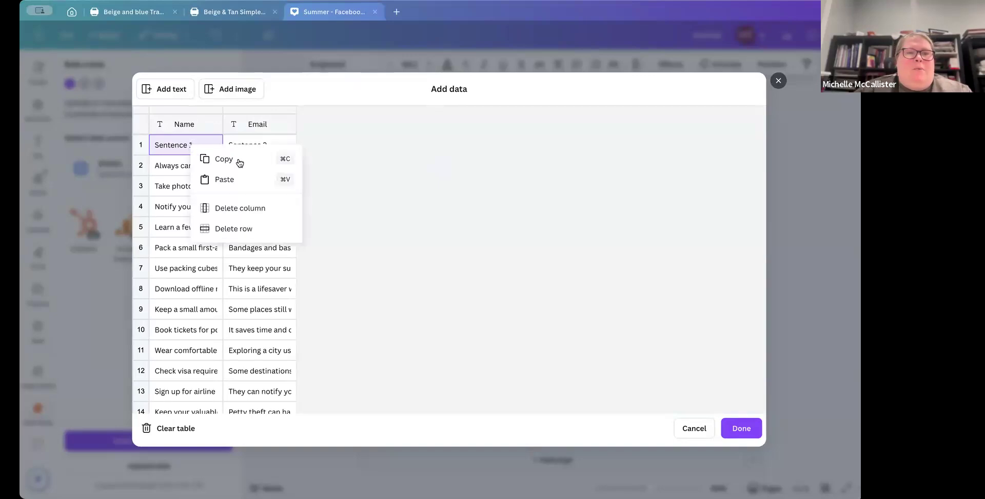
pyautogui.click(224, 229)
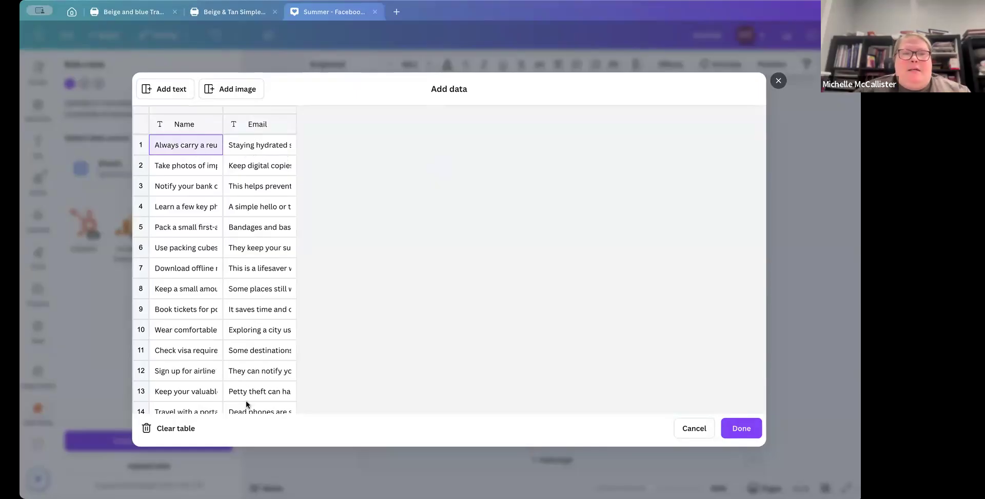
pyautogui.click(744, 428)
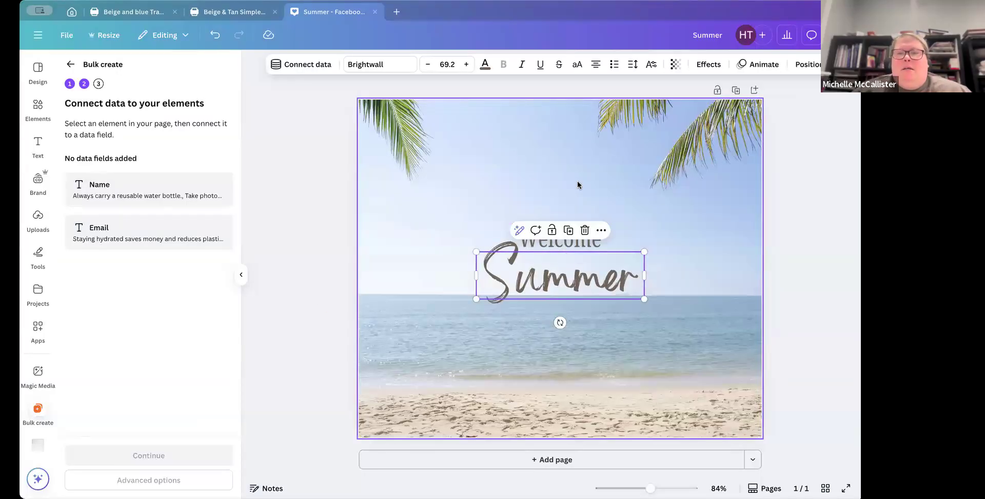
# Step: Select the Welcome heading on the canvas and connect it to the Name data field
pyautogui.click(566, 215)
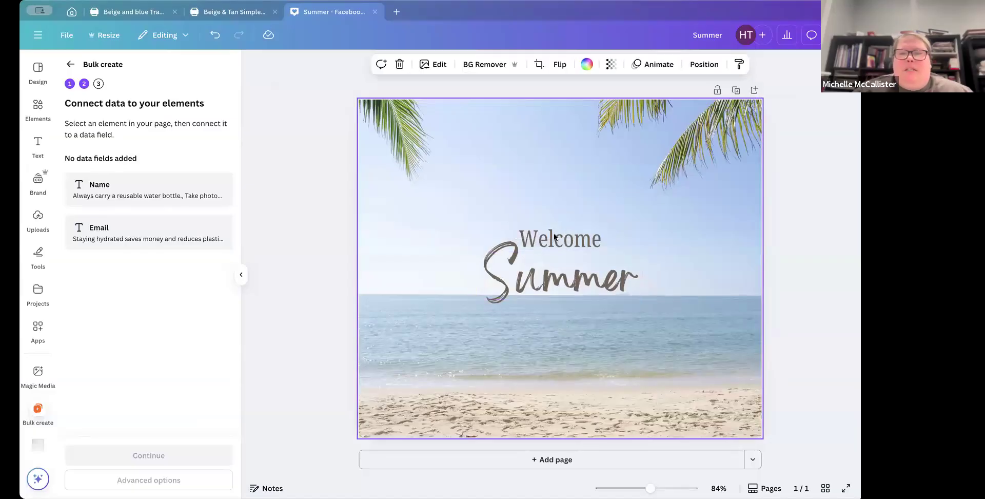
pyautogui.click(609, 224)
pyautogui.click(601, 230)
pyautogui.click(632, 215)
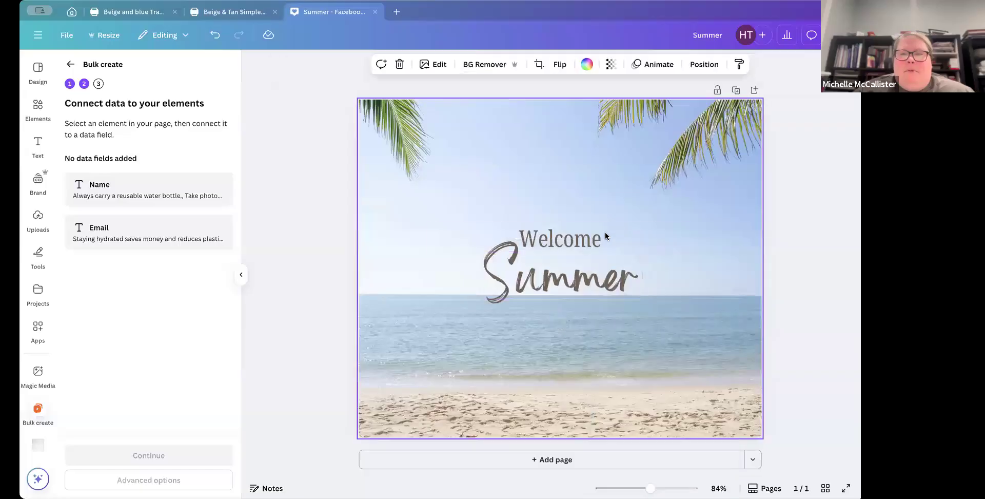
pyautogui.click(633, 231)
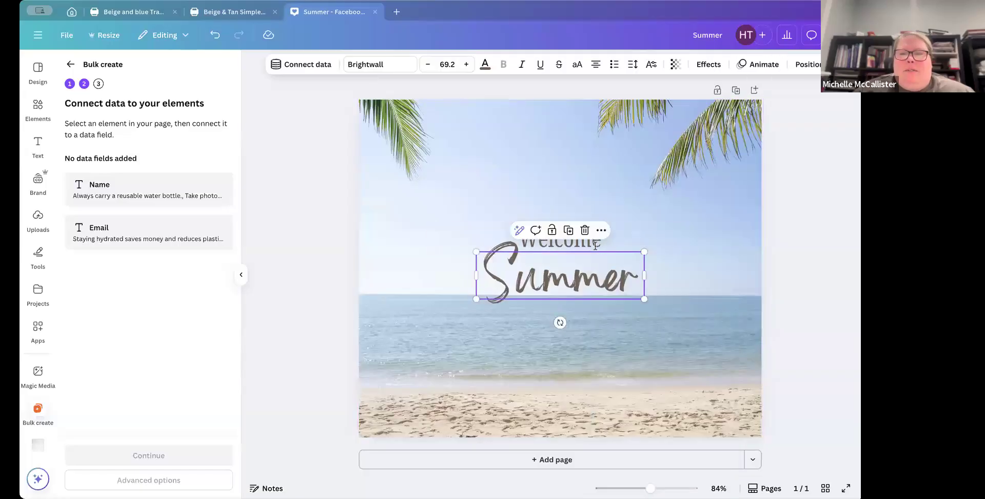
pyautogui.click(663, 214)
pyautogui.click(657, 229)
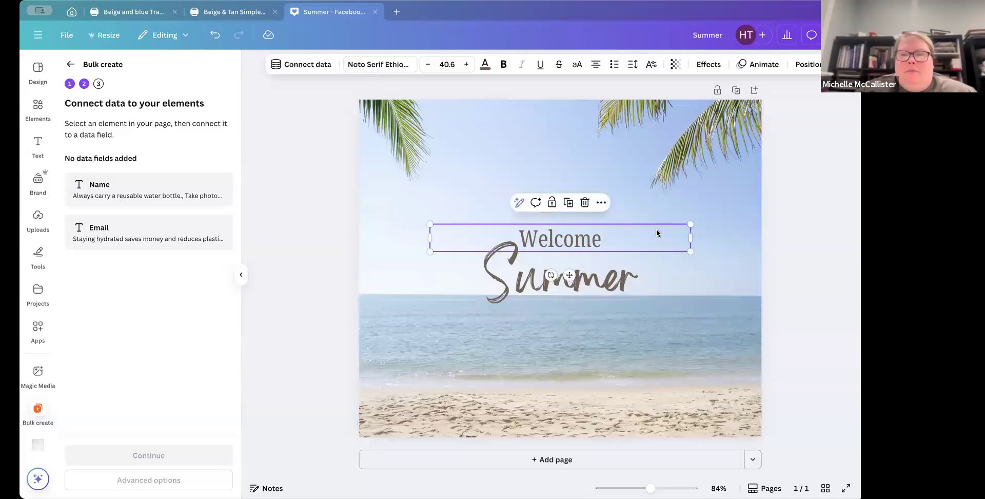
pyautogui.click(311, 65)
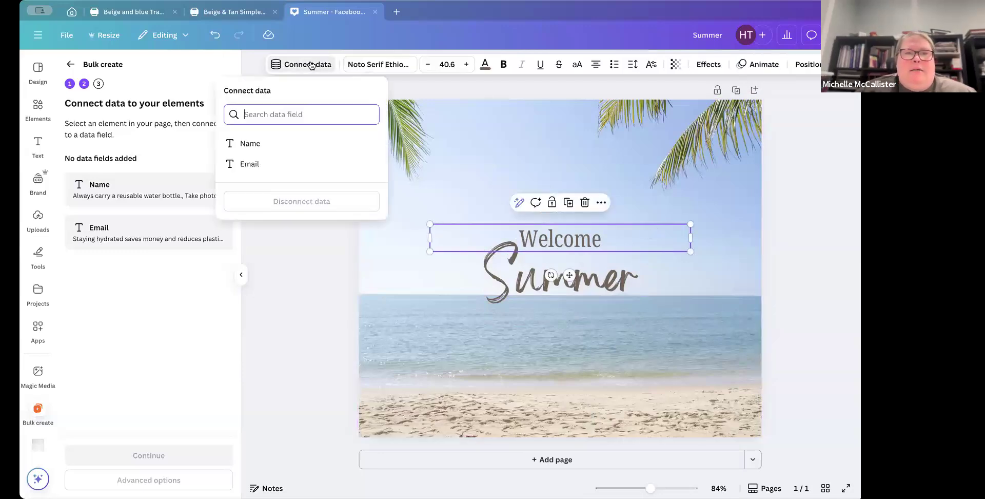
pyautogui.click(255, 144)
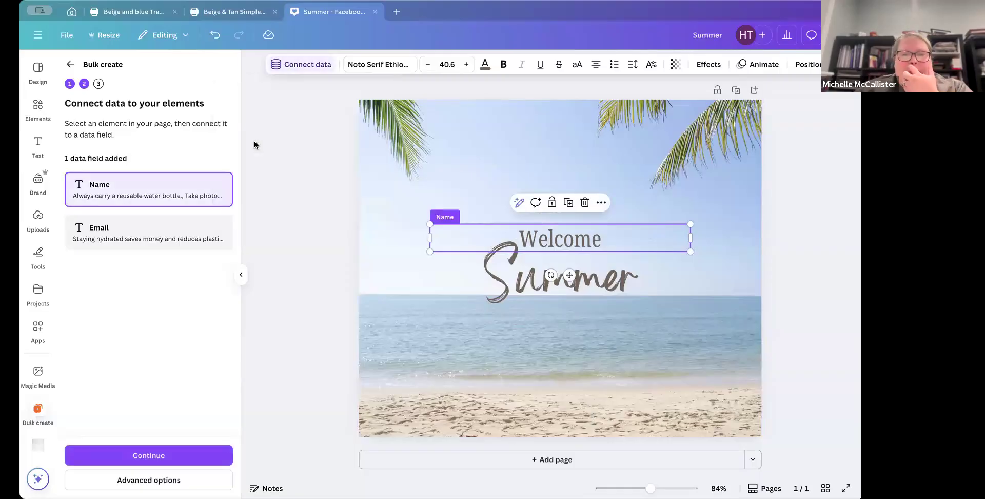
# Step: Connect the Summer heading to the Email data field
pyautogui.click(503, 283)
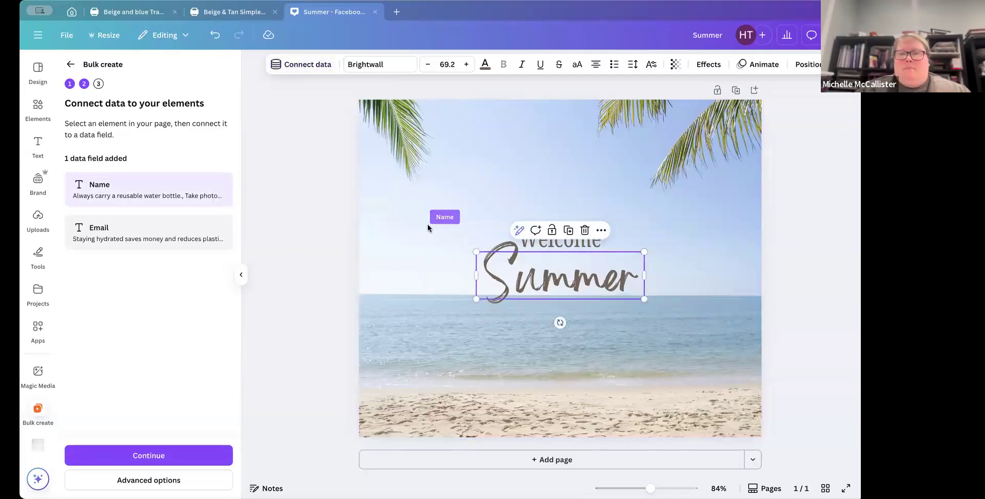
pyautogui.click(316, 66)
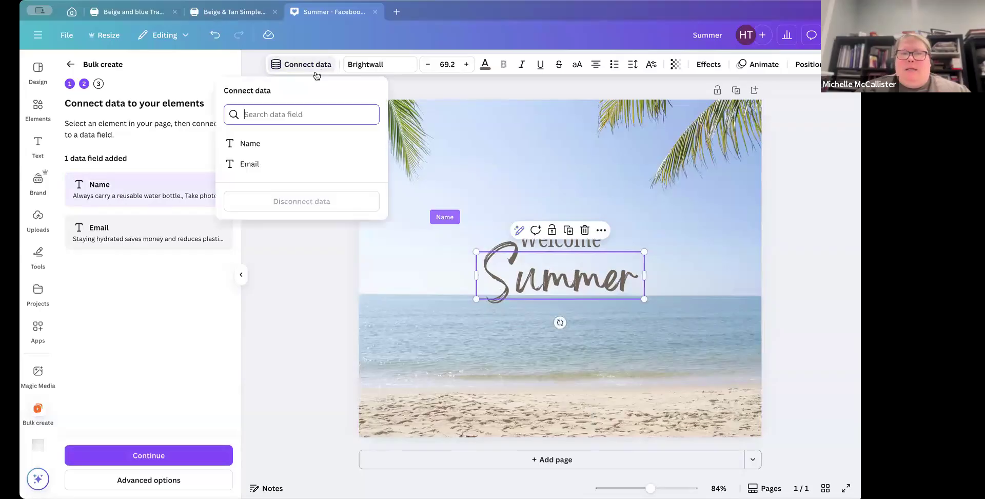
pyautogui.click(279, 164)
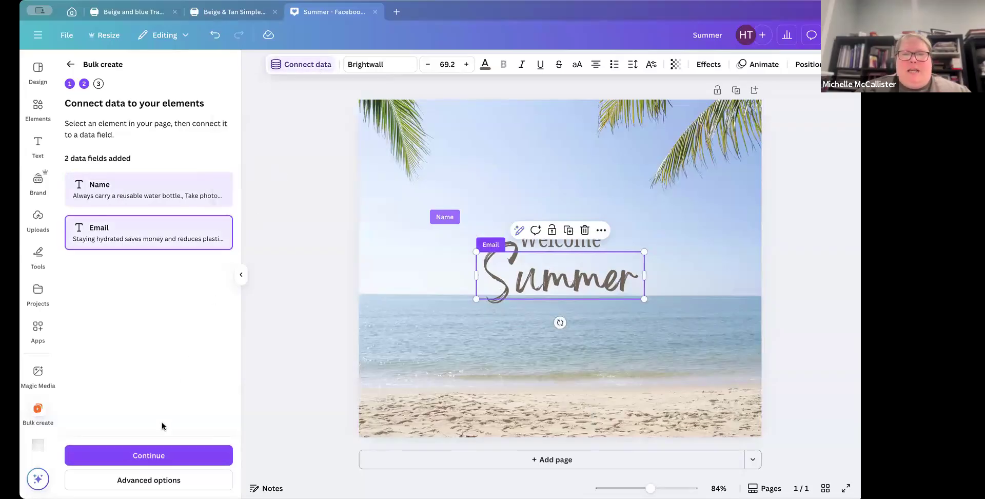
# Step: Continue to the apply-data step and generate designs for all selected data rows
pyautogui.click(149, 456)
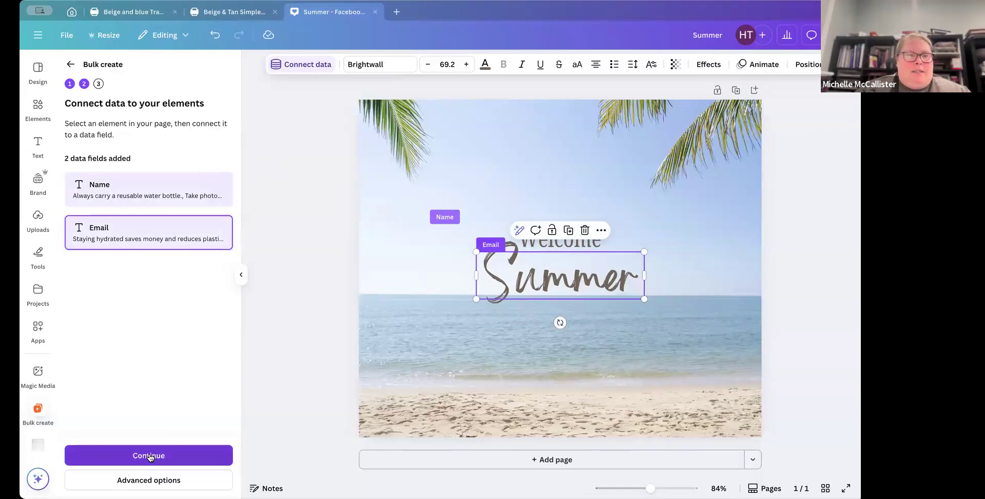
pyautogui.scroll(-5, 150, 457)
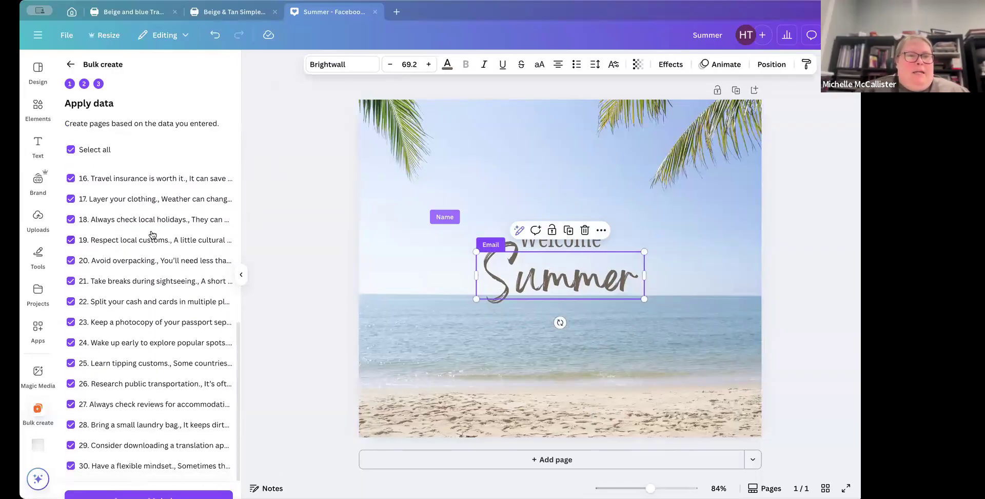
pyautogui.scroll(3, 152, 235)
pyautogui.scroll(4, 152, 235)
pyautogui.scroll(-6, 130, 247)
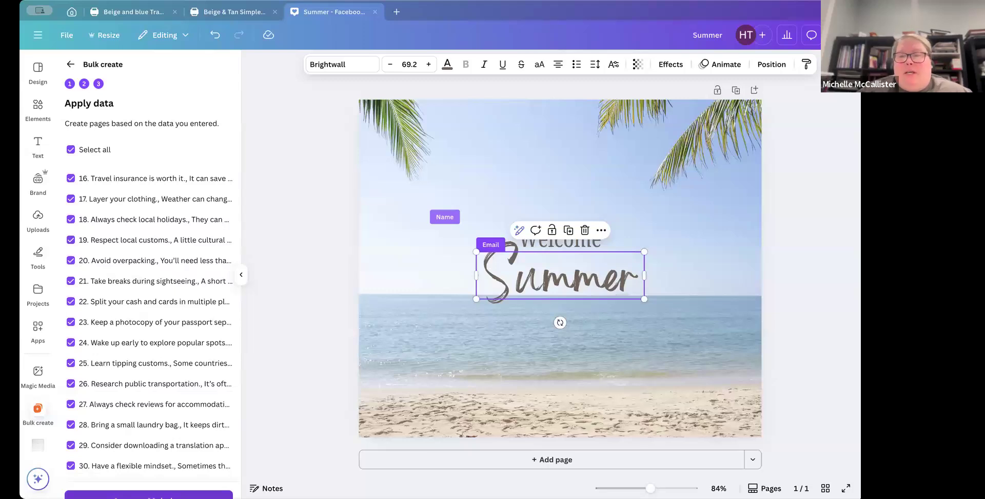
pyautogui.click(149, 496)
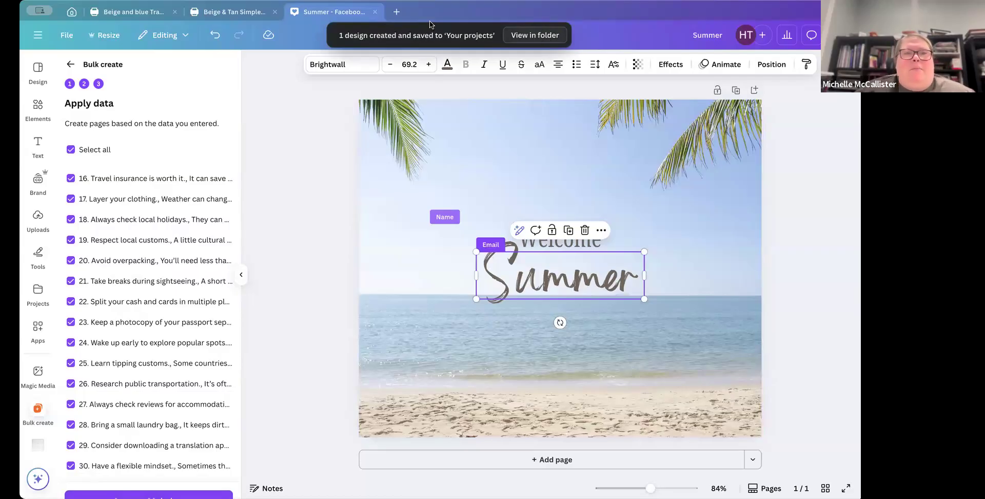
# Step: Browse the Projects page and recent designs for the newly generated bulk design
pyautogui.click(71, 13)
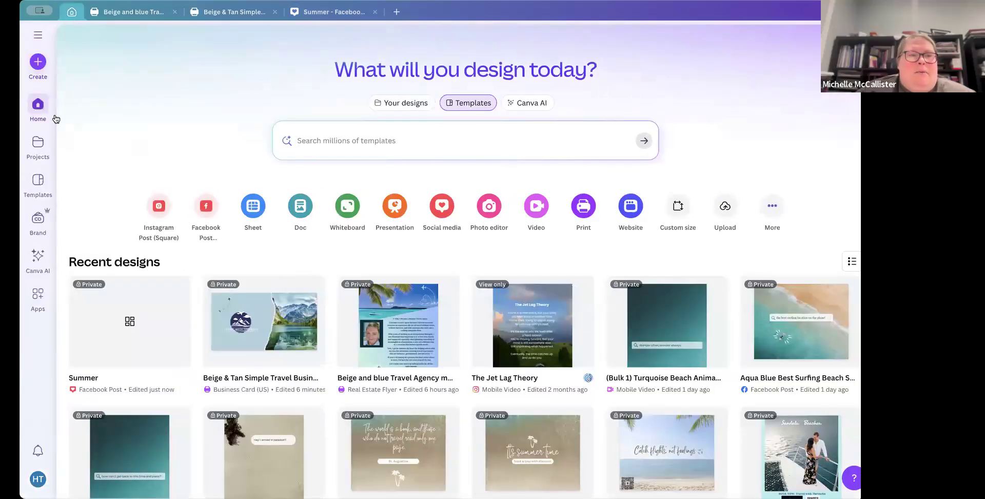
pyautogui.click(38, 145)
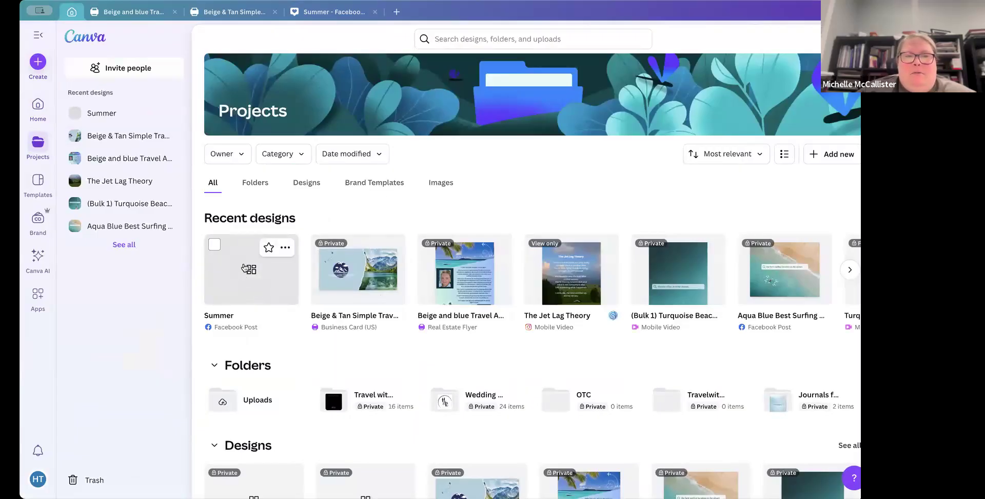
pyautogui.click(242, 285)
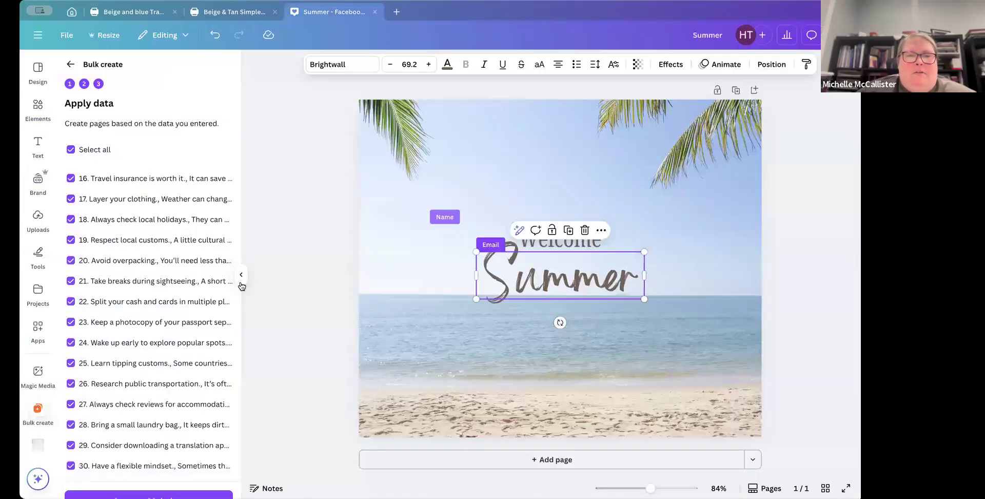
pyautogui.click(71, 9)
pyautogui.scroll(-5, 276, 305)
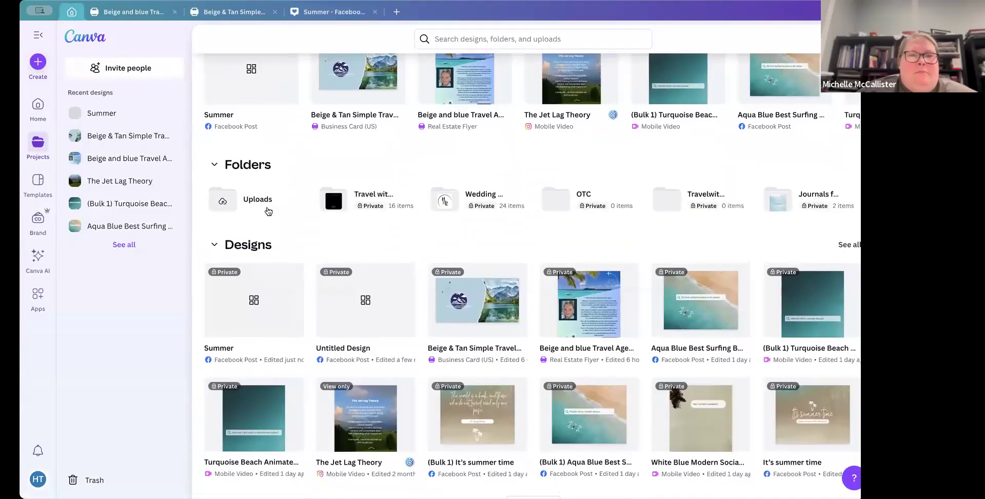
pyautogui.scroll(4, 359, 205)
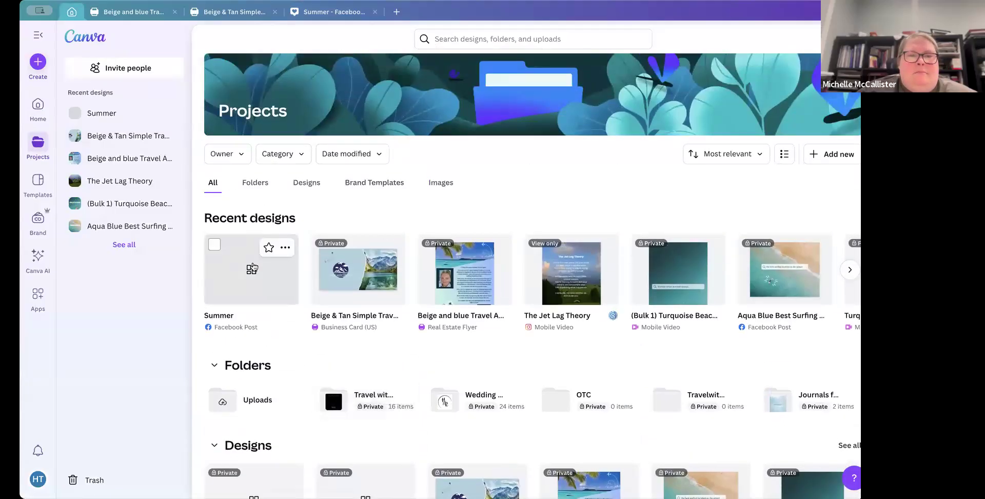
pyautogui.click(254, 267)
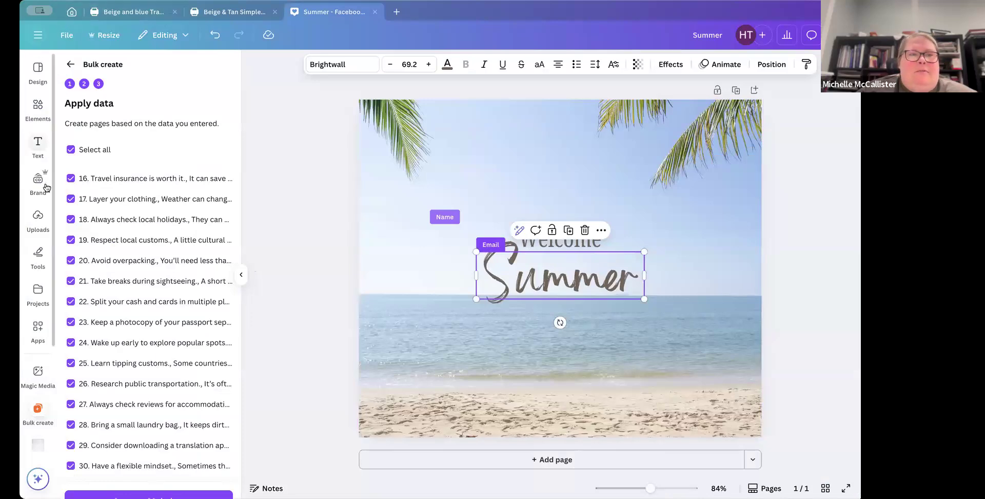
pyautogui.click(72, 11)
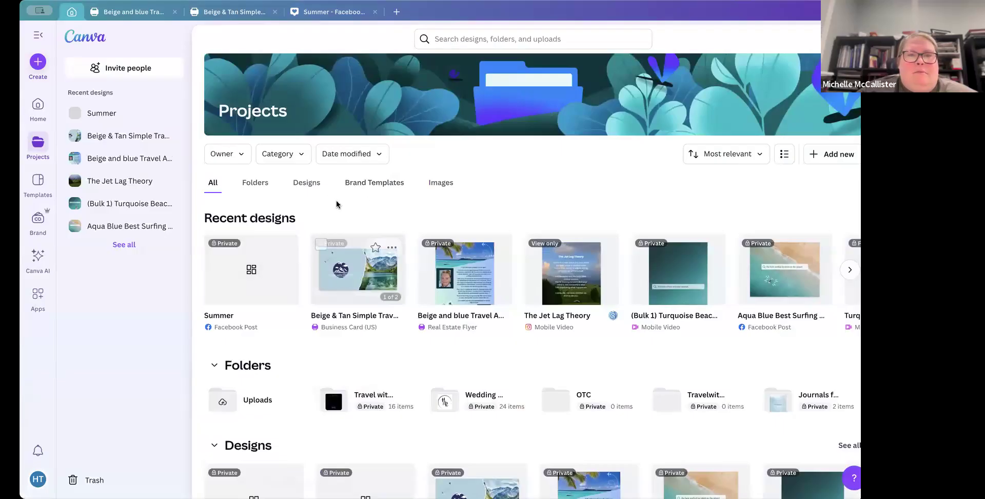
pyautogui.click(343, 11)
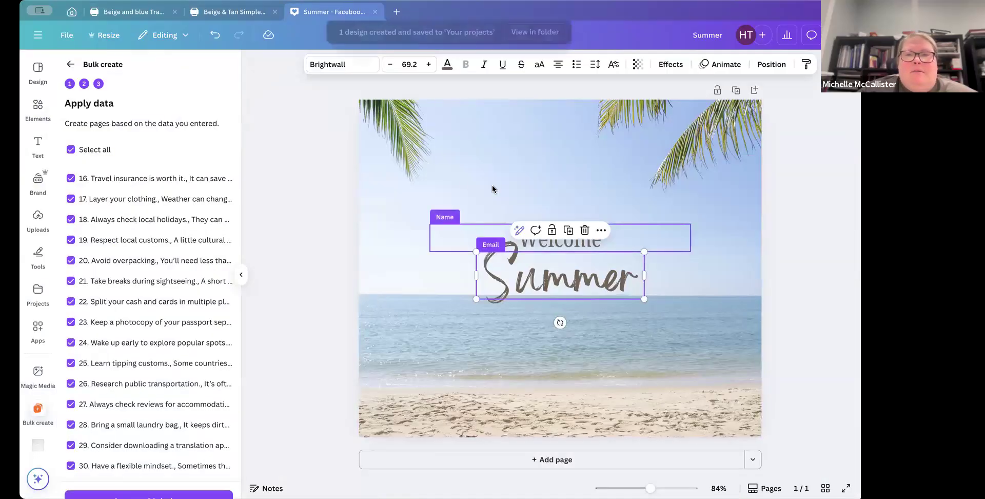
# Step: Open the generated (Bulk 1) Summer design from the projects folder and scroll through its pages
pyautogui.click(540, 37)
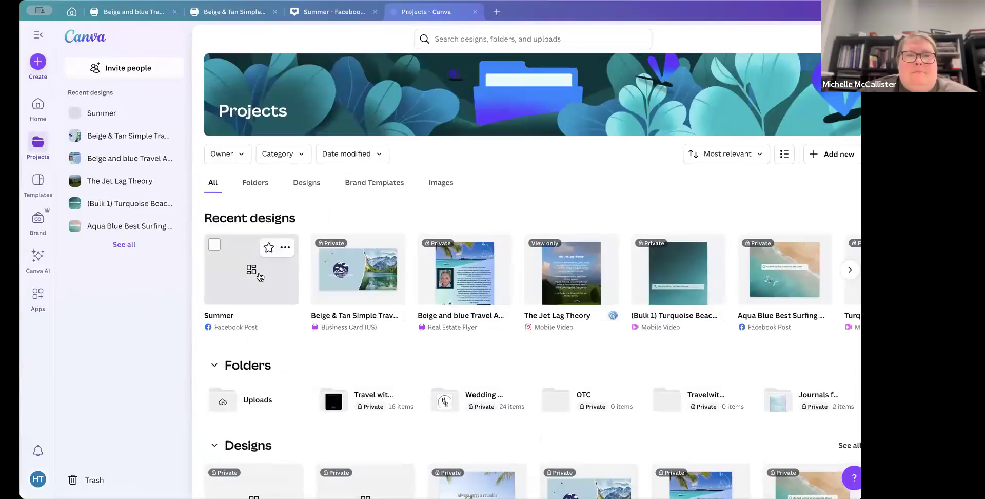
pyautogui.scroll(-2, 415, 211)
pyautogui.scroll(-3, 414, 211)
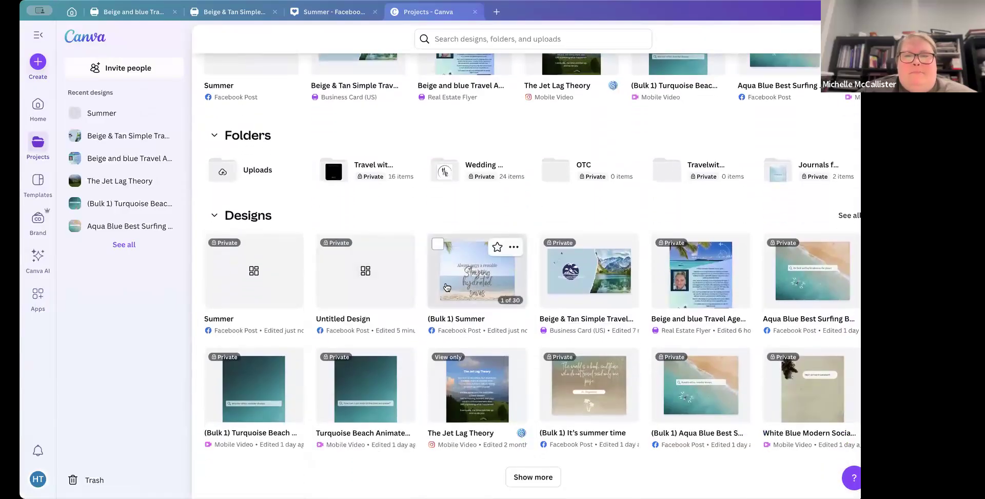
pyautogui.click(445, 286)
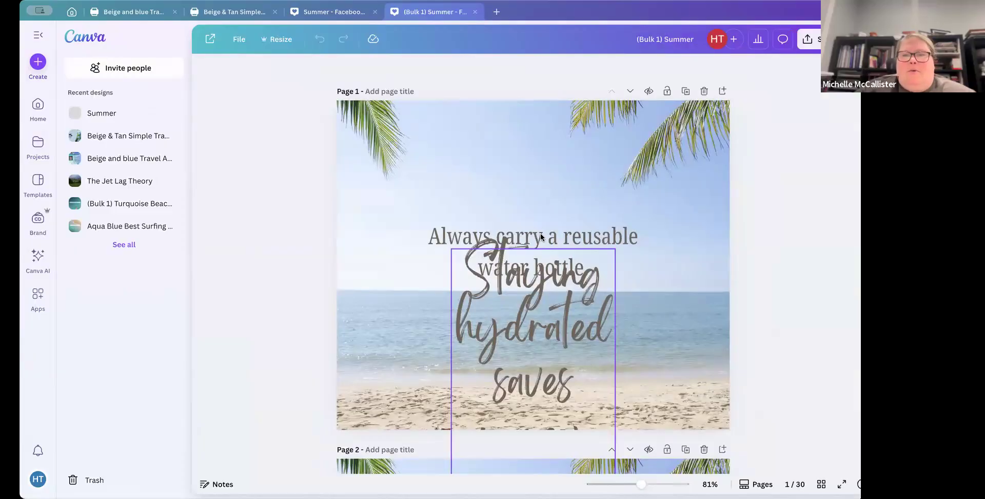
pyautogui.scroll(-1, 541, 233)
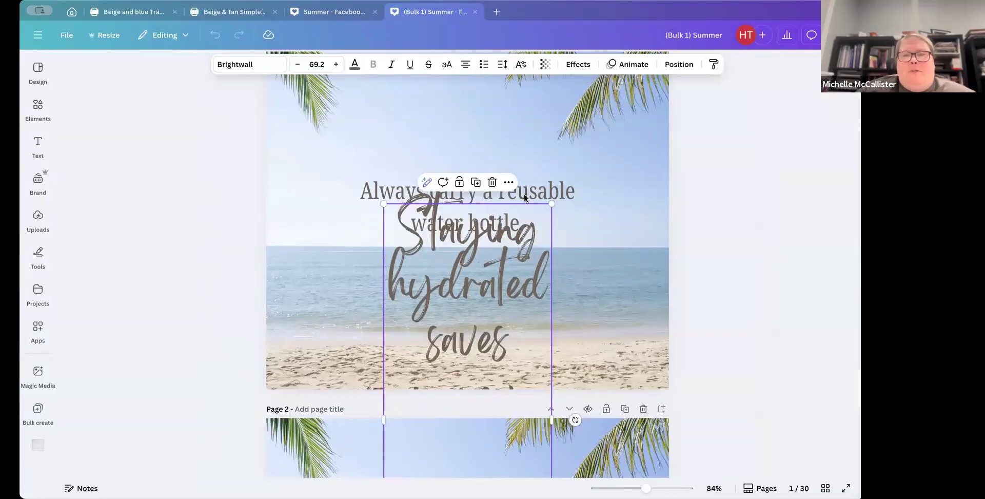
pyautogui.scroll(-3, 525, 161)
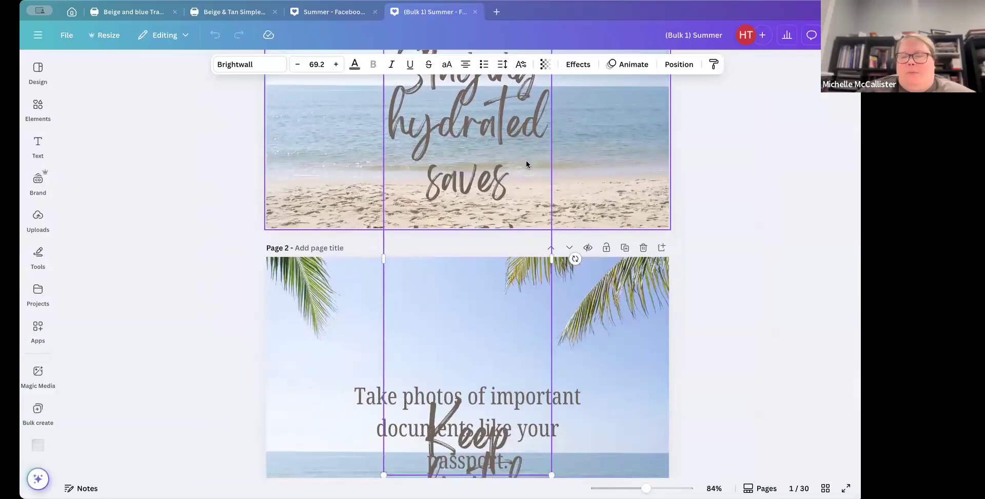
pyautogui.scroll(-15, 513, 205)
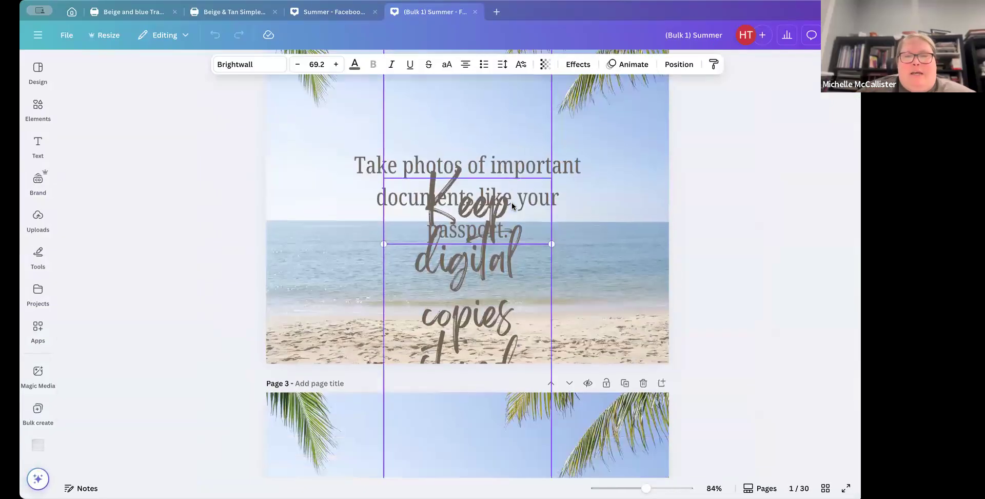
# Step: On page 2 of the generated design, move the tip text box down below the heading and widen it so the sentence fits
pyautogui.scroll(-6, 512, 207)
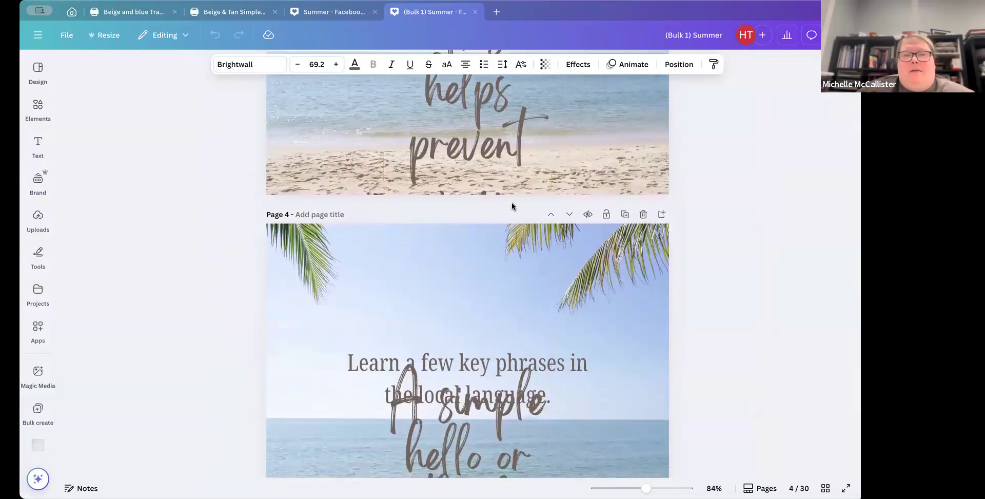
pyautogui.scroll(12, 476, 251)
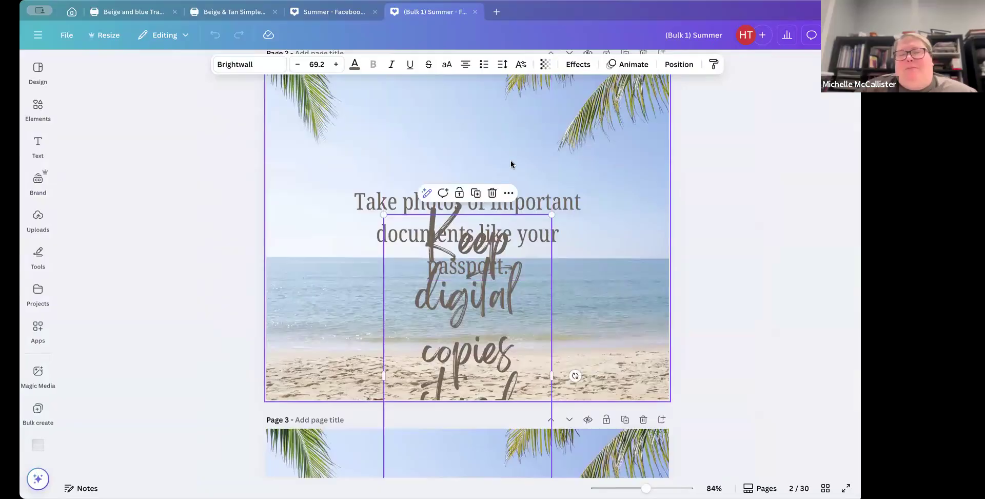
pyautogui.moveTo(537, 194); pyautogui.dragTo(525, 125)
pyautogui.moveTo(458, 331); pyautogui.dragTo(445, 280)
pyautogui.moveTo(371, 322); pyautogui.dragTo(334, 322)
pyautogui.moveTo(501, 323); pyautogui.dragTo(631, 322)
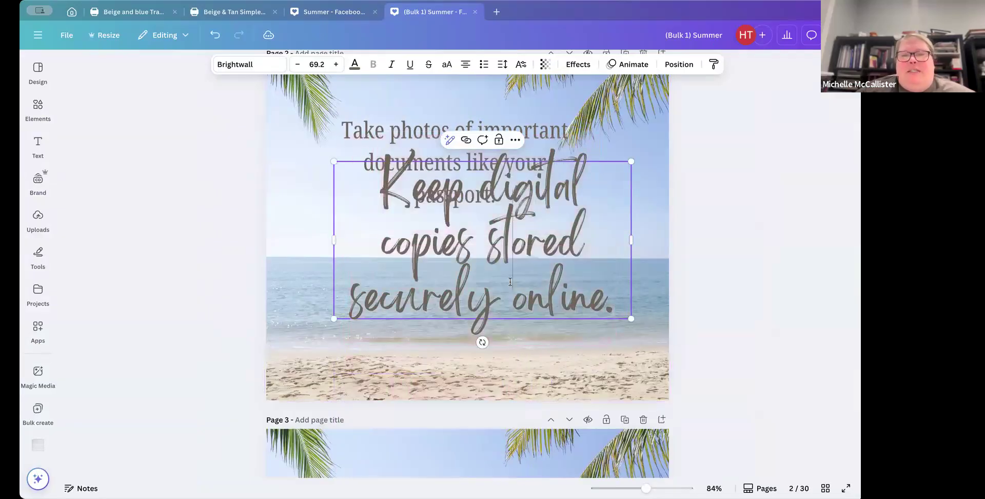
pyautogui.click(552, 195)
pyautogui.moveTo(552, 195); pyautogui.dragTo(531, 248)
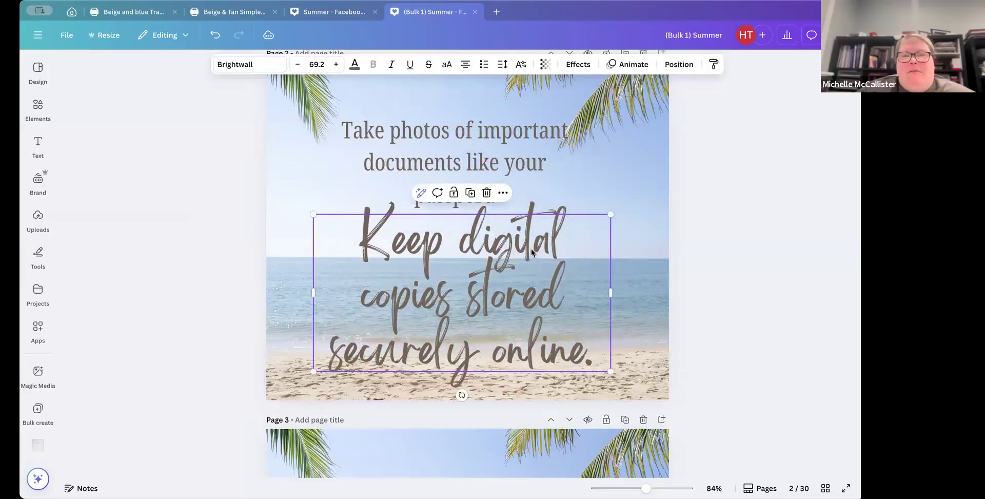
# Step: On page 1, move the heading up and widen the tip text box so its sentence fits on fewer lines
pyautogui.scroll(5, 531, 248)
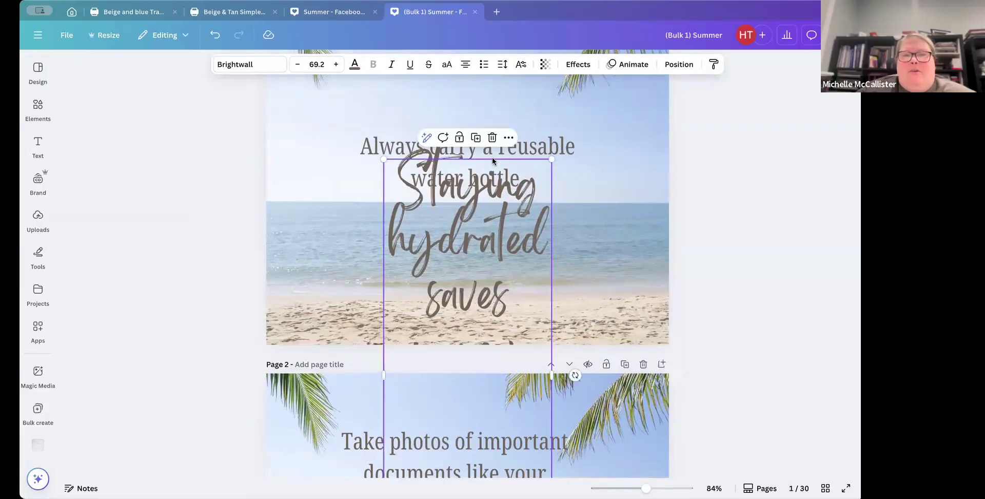
pyautogui.click(492, 157)
pyautogui.click(554, 151)
pyautogui.moveTo(552, 150); pyautogui.dragTo(543, 123)
pyautogui.click(437, 246)
pyautogui.moveTo(383, 375); pyautogui.dragTo(308, 376)
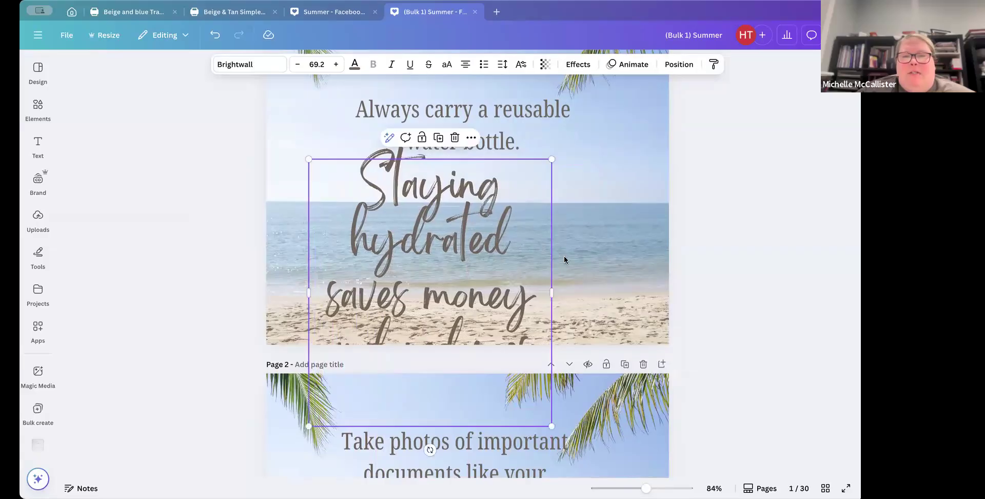
pyautogui.click(549, 294)
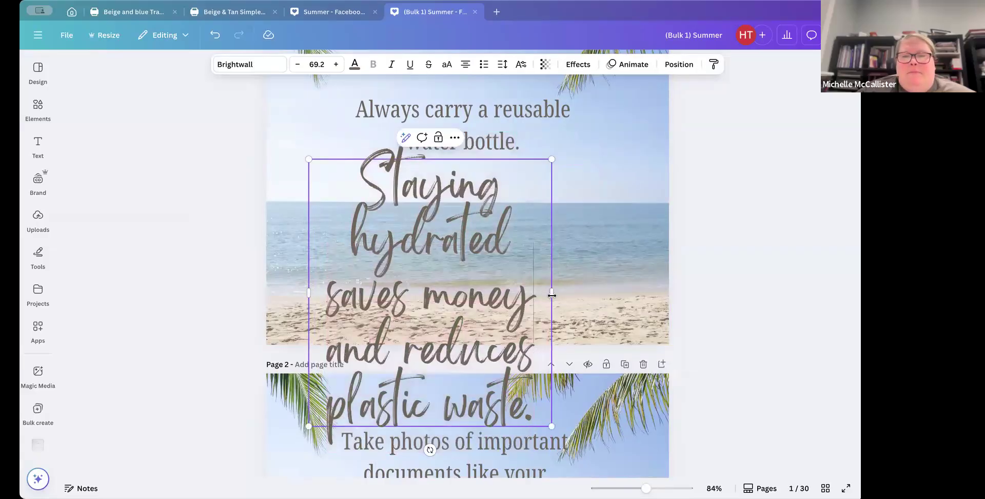
pyautogui.moveTo(552, 292); pyautogui.dragTo(641, 294)
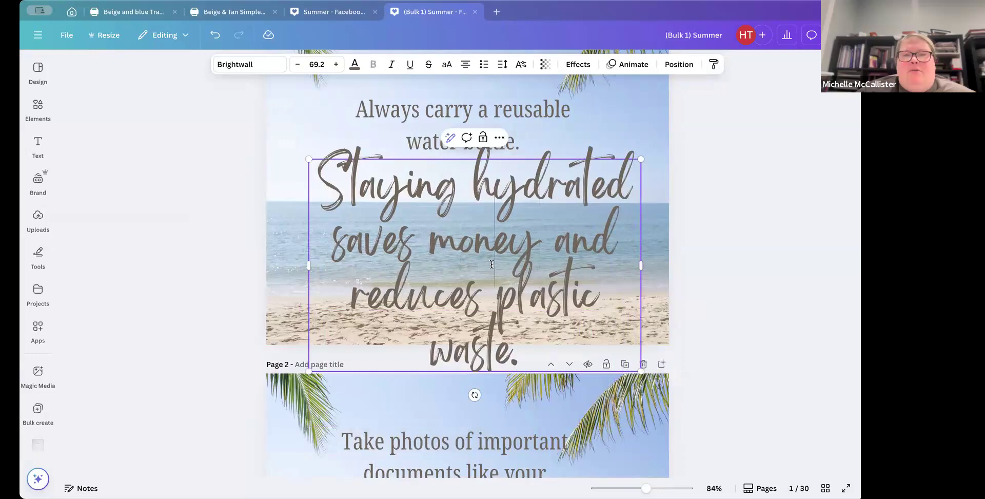
# Step: Color the page 1 heading #0292b7 and the tip text the dark teal swatch from the Up Shore palette
pyautogui.click(442, 126)
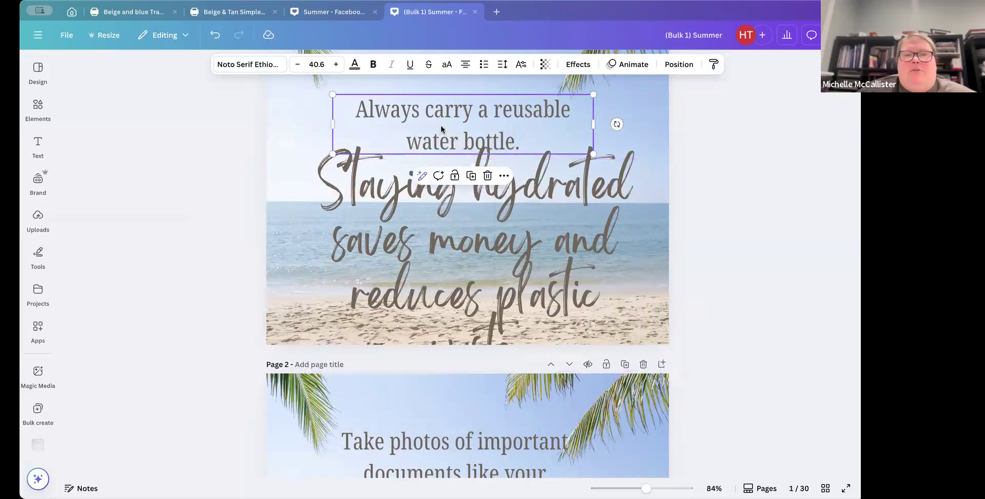
pyautogui.click(354, 64)
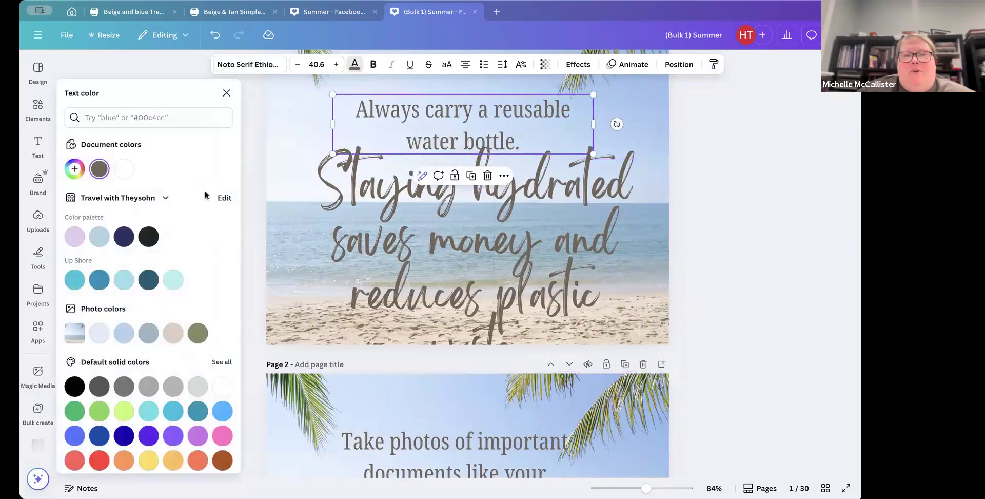
pyautogui.click(99, 279)
pyautogui.click(359, 241)
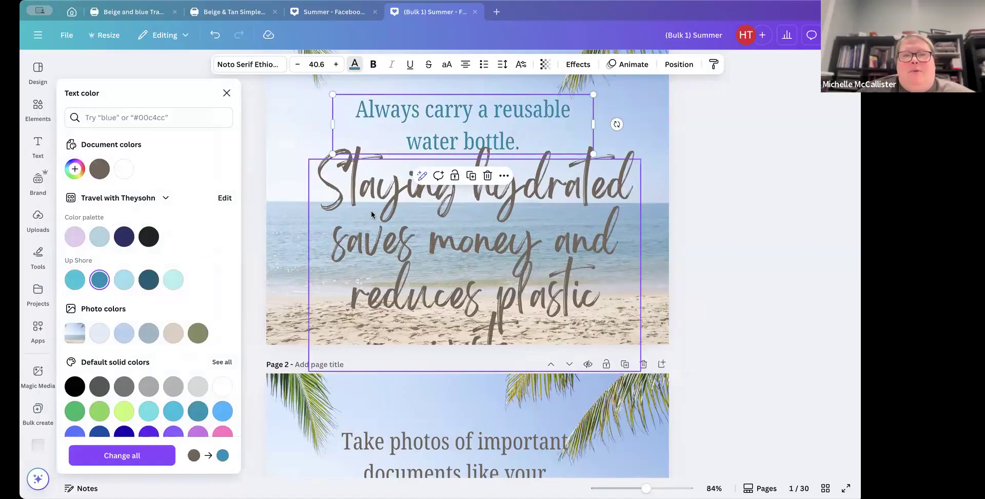
pyautogui.click(149, 280)
# Step: Shrink the page 1 tip text to size 50 and reposition it centered beneath the heading
pyautogui.click(494, 239)
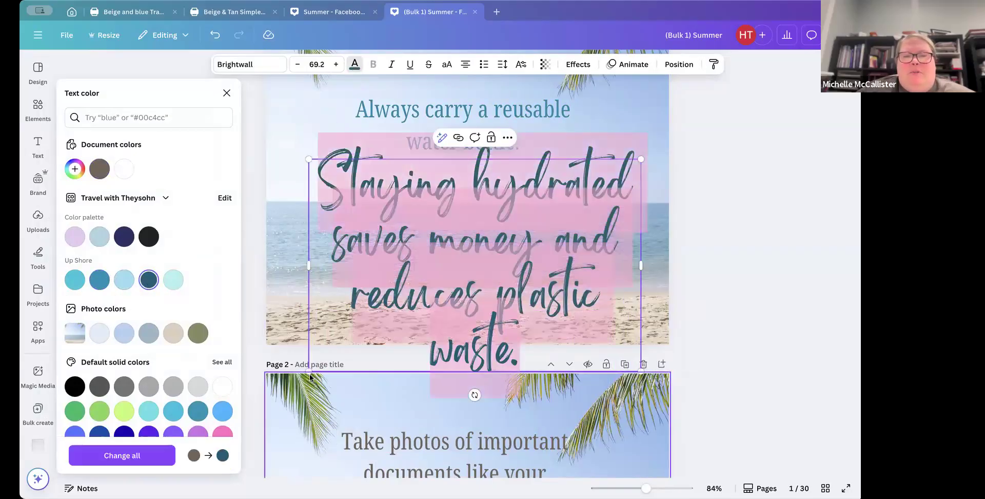
pyautogui.moveTo(318, 352); pyautogui.dragTo(410, 294)
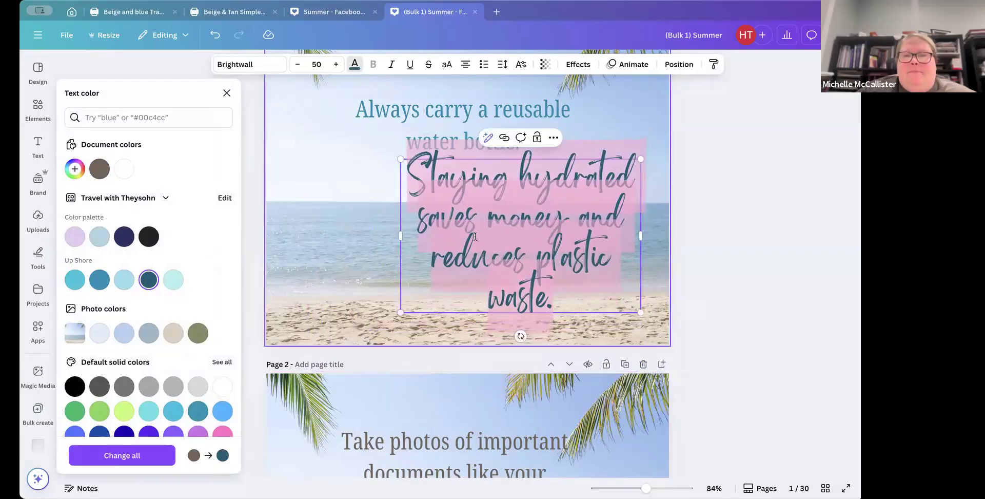
pyautogui.click(512, 193)
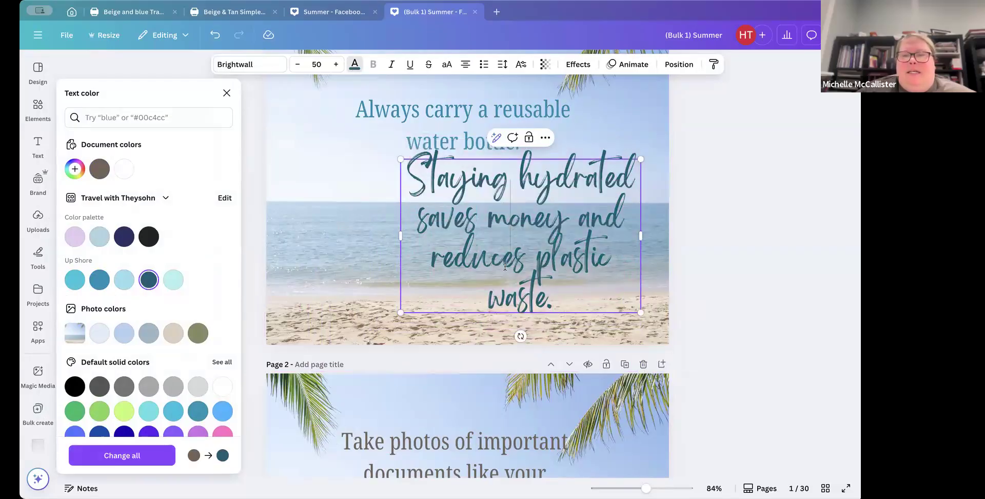
pyautogui.click(381, 219)
pyautogui.moveTo(482, 212); pyautogui.dragTo(440, 214)
pyautogui.click(639, 241)
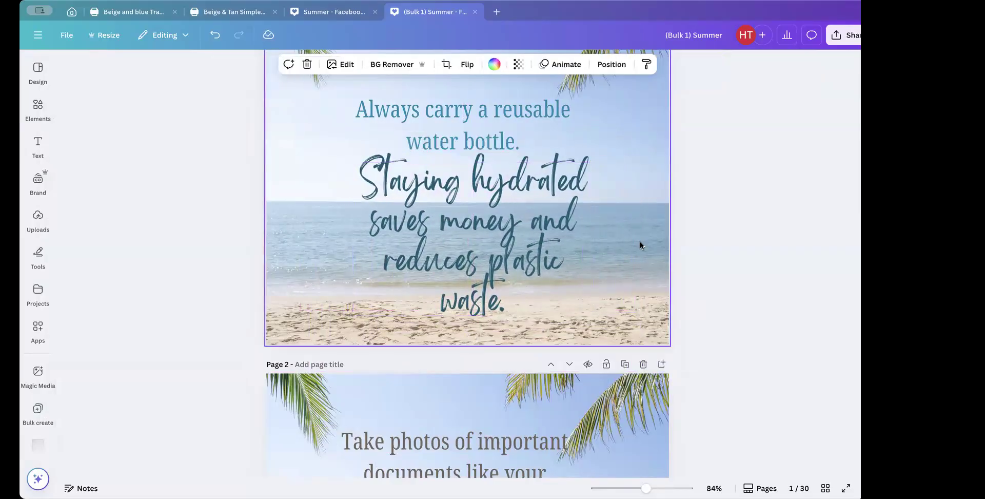
pyautogui.click(451, 247)
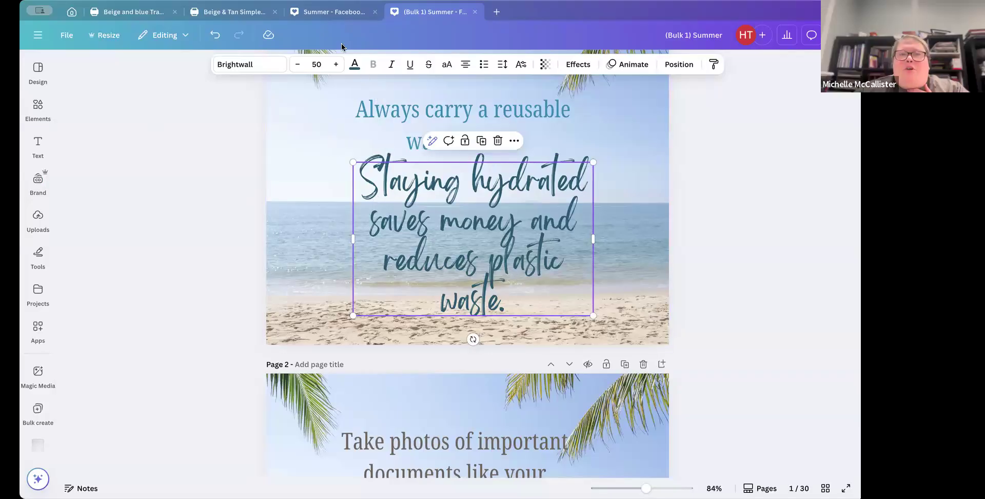
# Step: Switch to ChatGPT and review the two-column travel tips table in the chat
pyautogui.moveTo(324, 18)
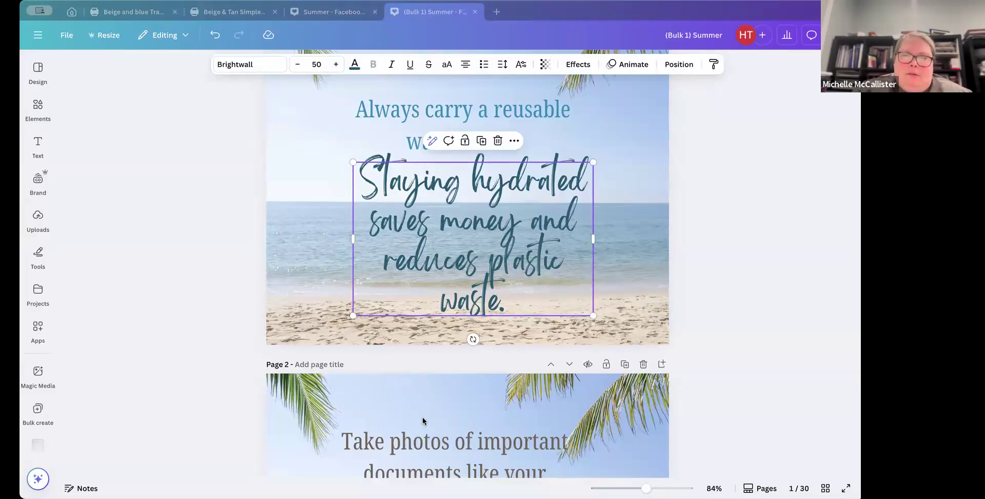
pyautogui.hotkey('alt', 'Tab')
pyautogui.scroll(8, 490, 272)
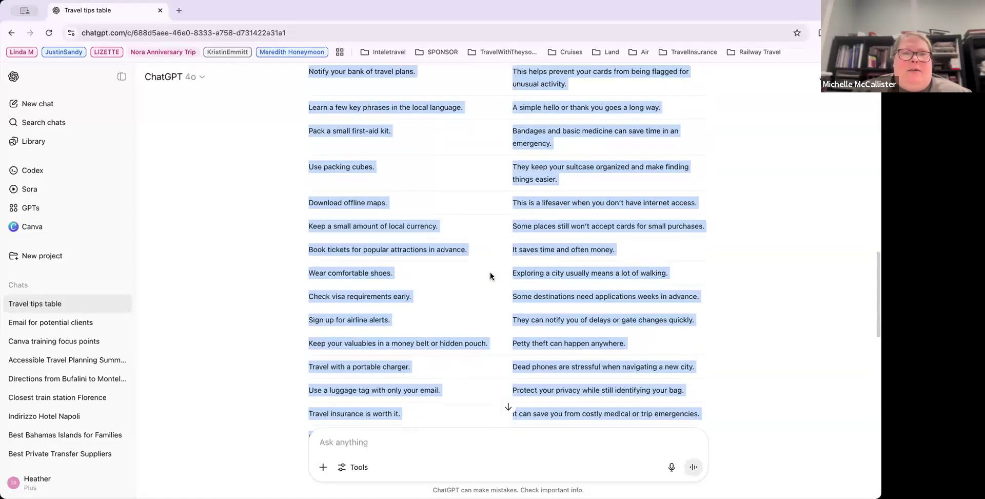
pyautogui.scroll(5, 491, 271)
pyautogui.click(367, 191)
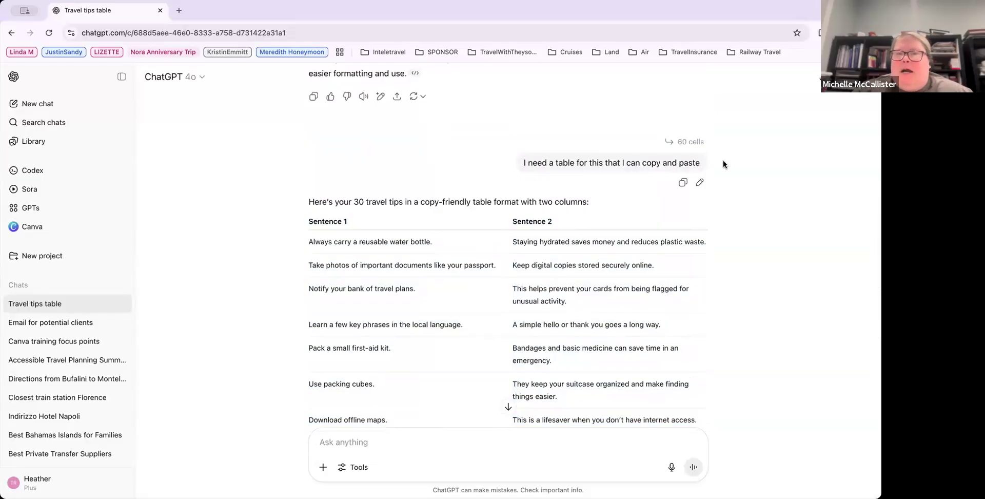
pyautogui.scroll(4, 723, 163)
pyautogui.scroll(5, 422, 188)
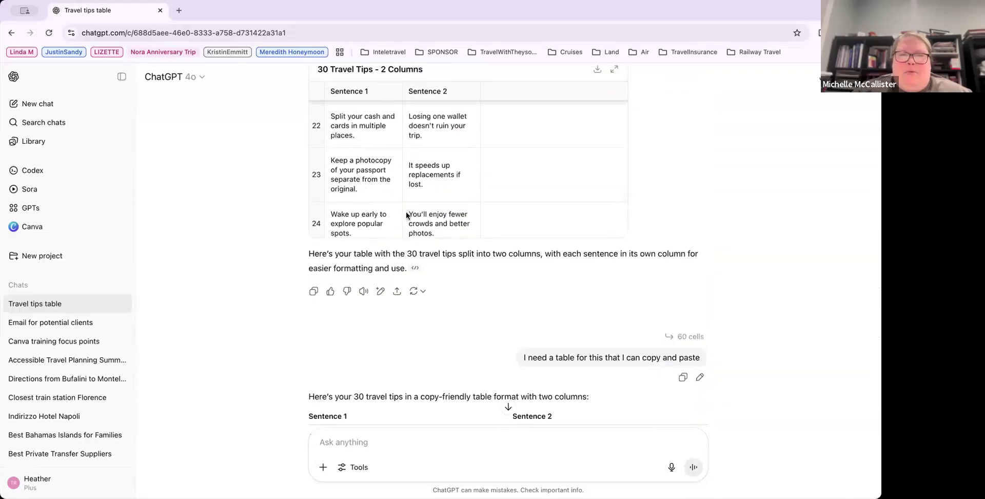
pyautogui.scroll(3, 427, 201)
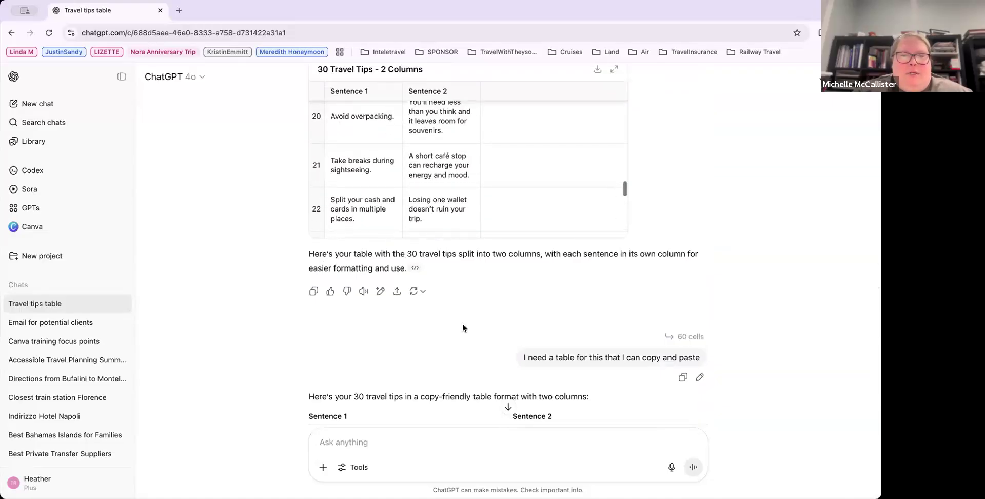
pyautogui.scroll(-3, 795, 298)
pyautogui.scroll(-3, 796, 298)
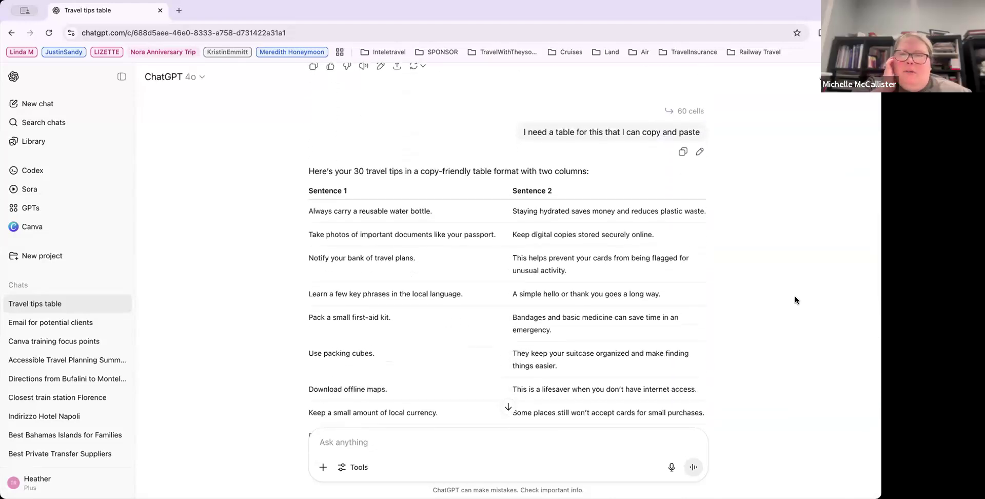
pyautogui.scroll(-3, 555, 297)
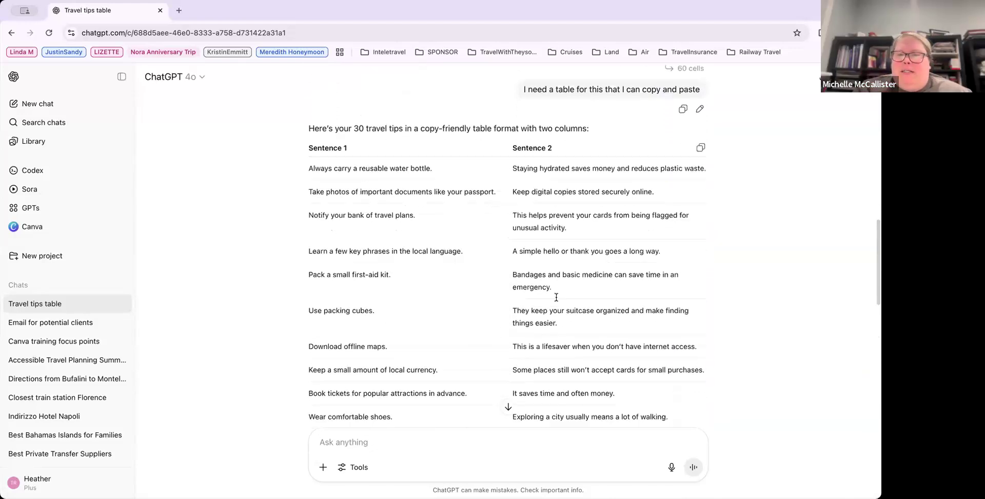
# Step: Ask ChatGPT "Lets keep only column 1" to get a single-column list of travel tips
pyautogui.click(354, 441)
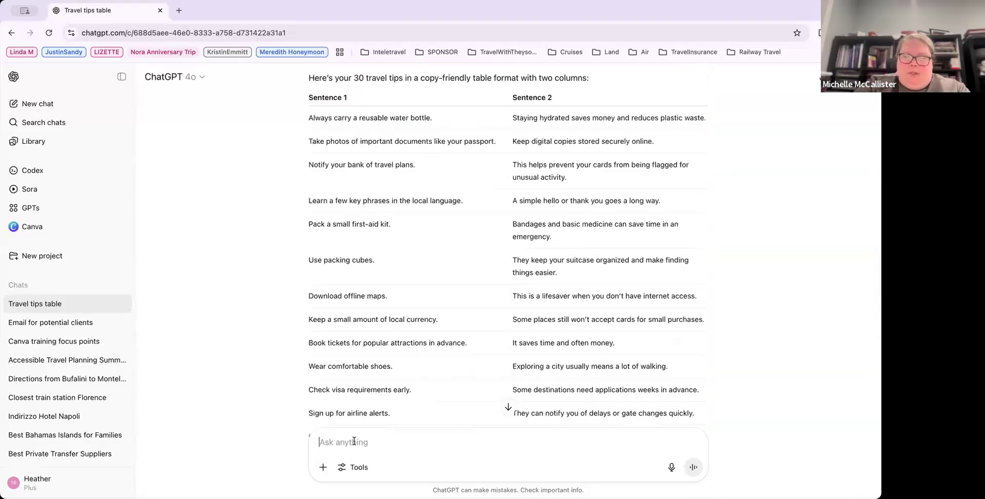
pyautogui.write('Lets keep only column 1')
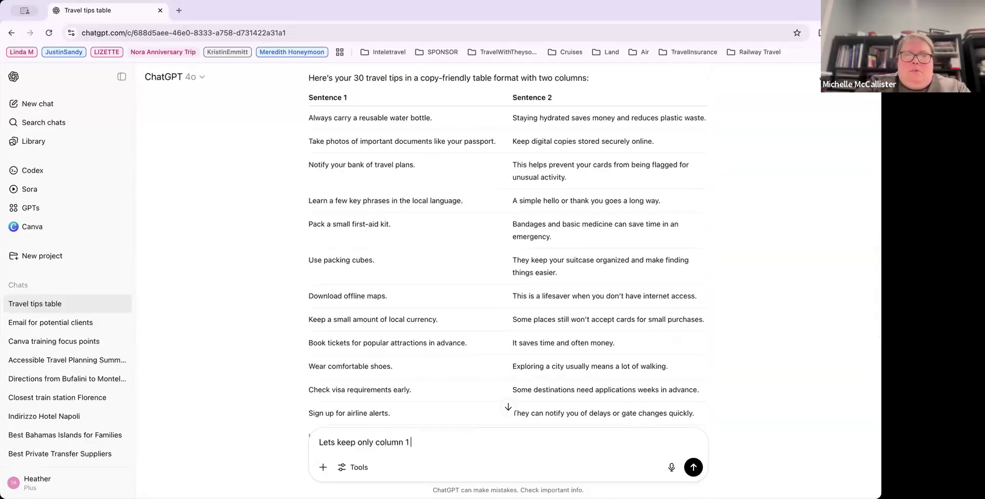
pyautogui.press('Return')
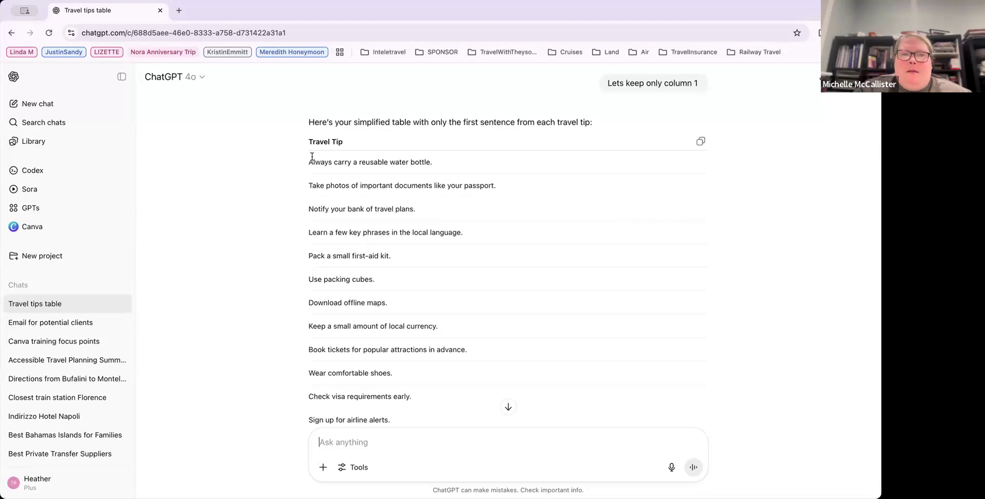
# Step: Select and copy the entire single-column Travel Tip list from the reply
pyautogui.moveTo(312, 160); pyautogui.dragTo(388, 305)
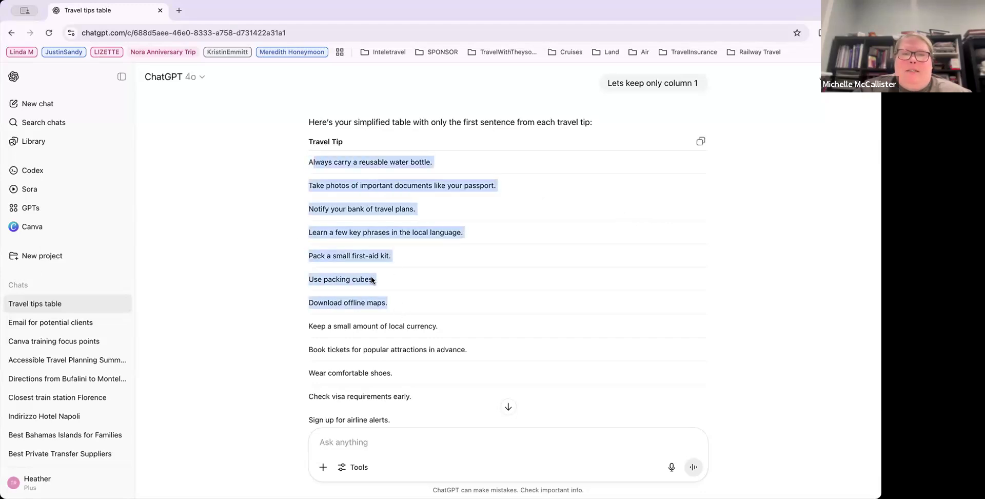
pyautogui.click(305, 159)
pyautogui.moveTo(306, 159); pyautogui.dragTo(448, 292)
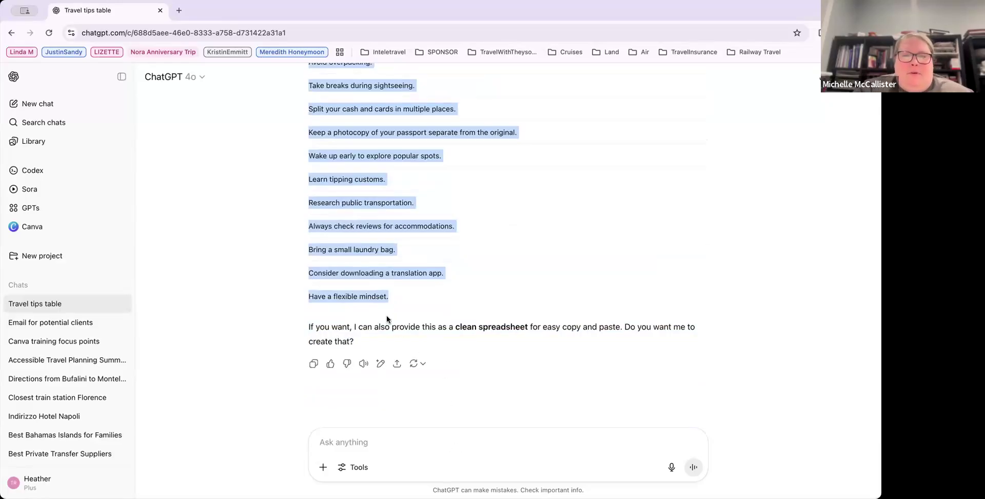
# Step: Return to the Summer design, restart Bulk create with manual data entry, clear the table and paste the copied travel tips
pyautogui.press('super+Tab')
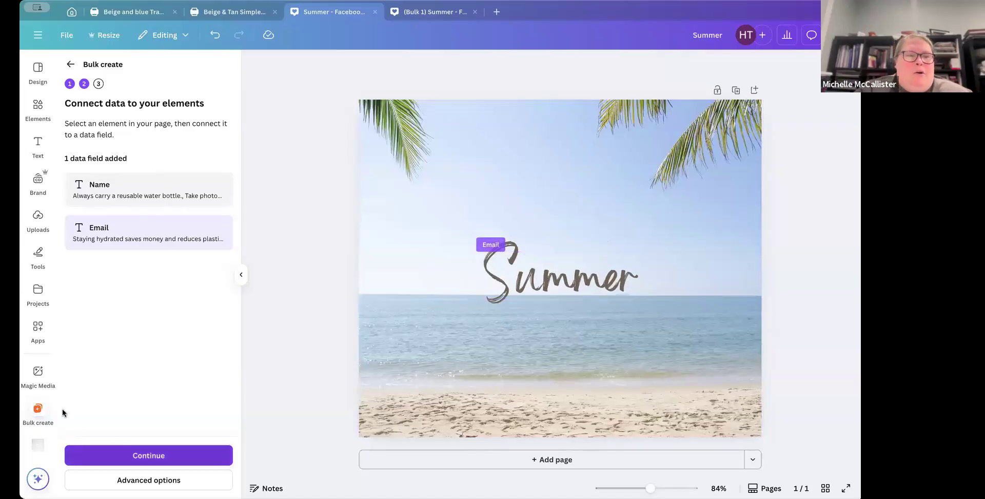
pyautogui.click(38, 409)
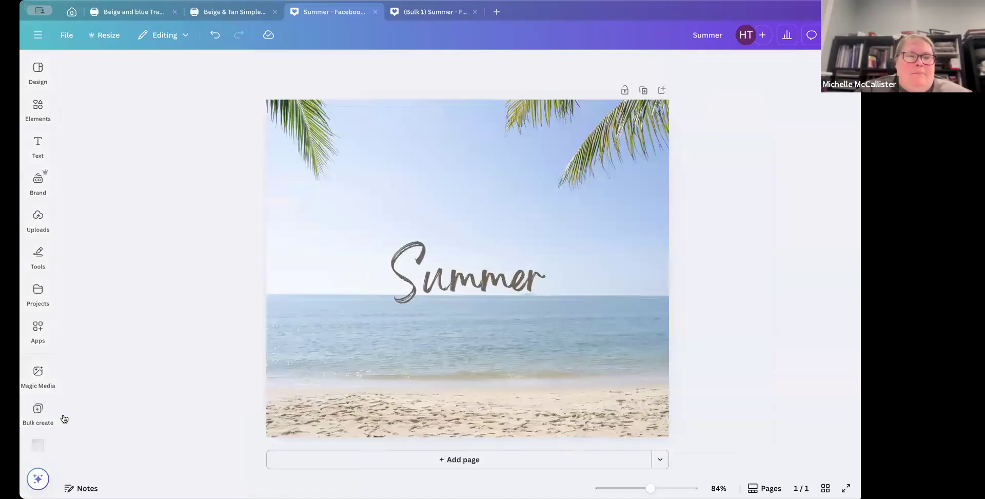
pyautogui.click(36, 409)
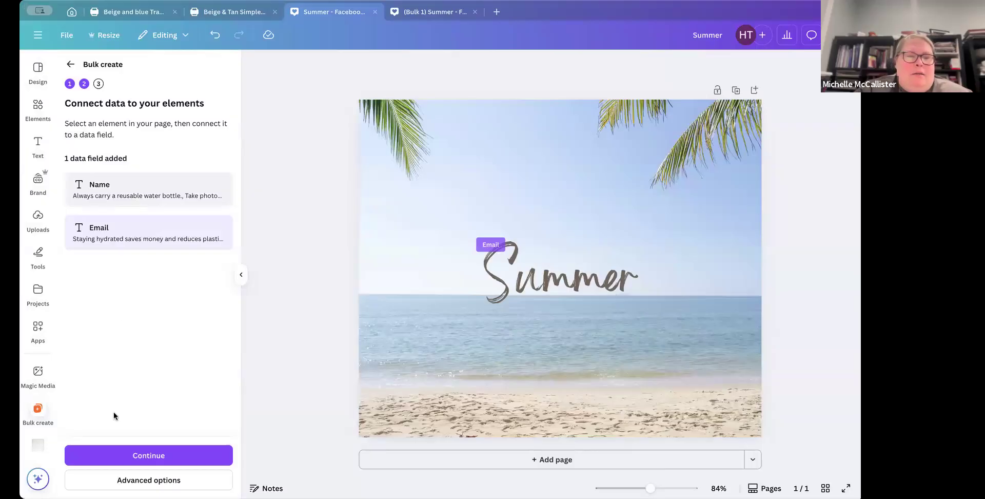
pyautogui.click(70, 64)
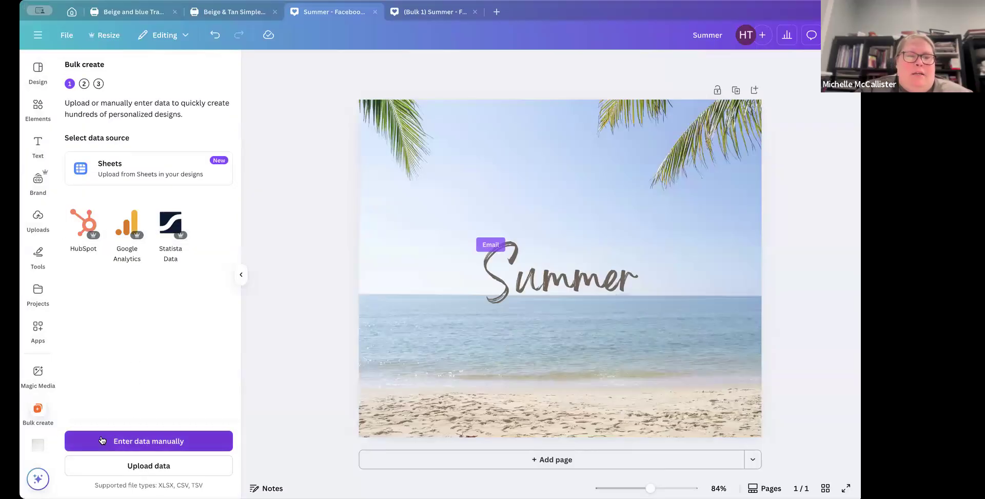
pyautogui.click(130, 440)
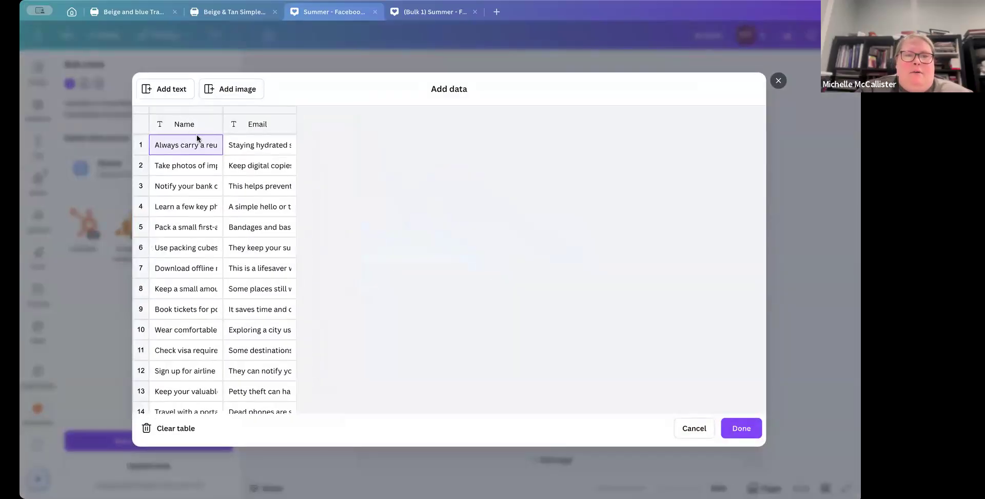
pyautogui.click(172, 428)
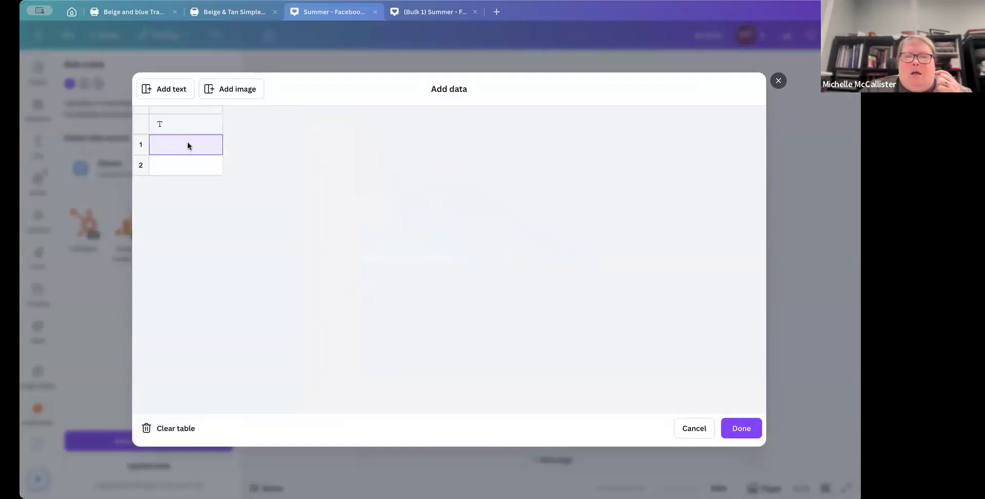
pyautogui.hotkey('ctrl', 'v')
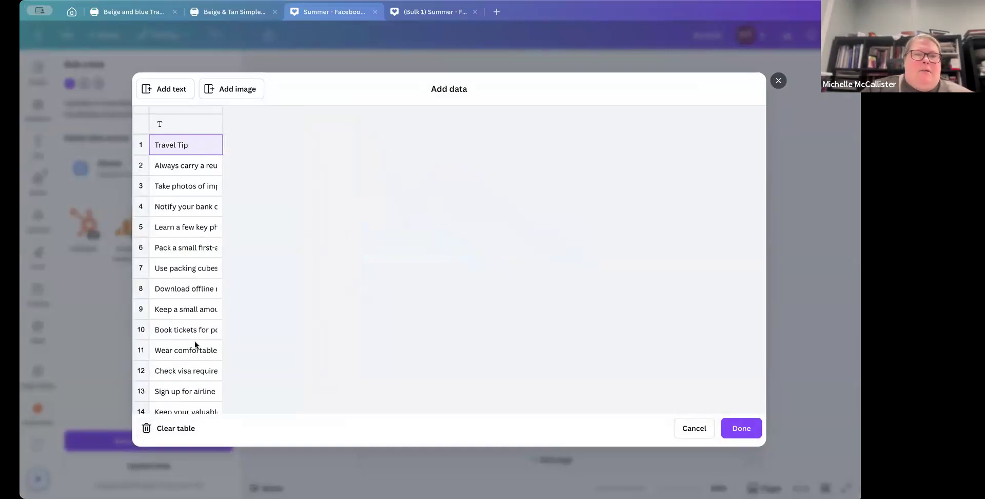
# Step: Confirm the pasted travel tips, connect the Summer text box to the [Empty 1] data field and continue
pyautogui.click(739, 428)
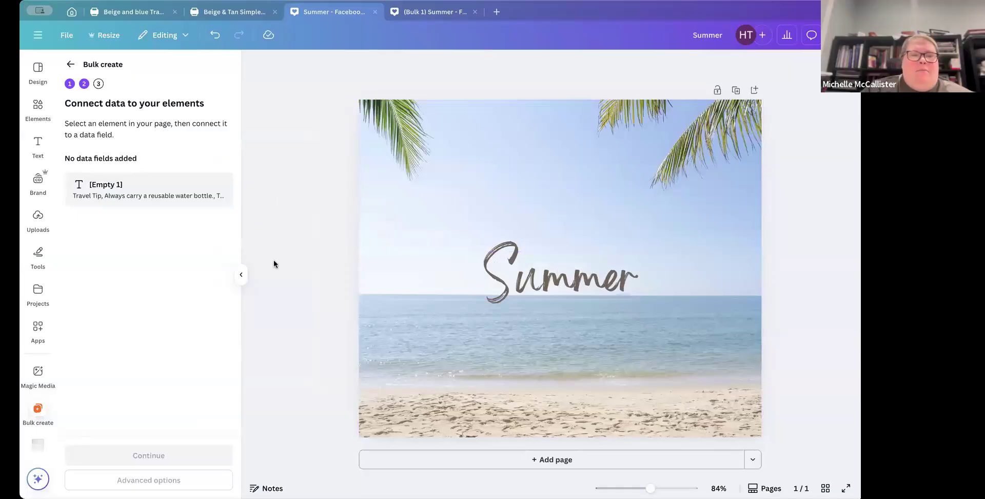
pyautogui.click(528, 281)
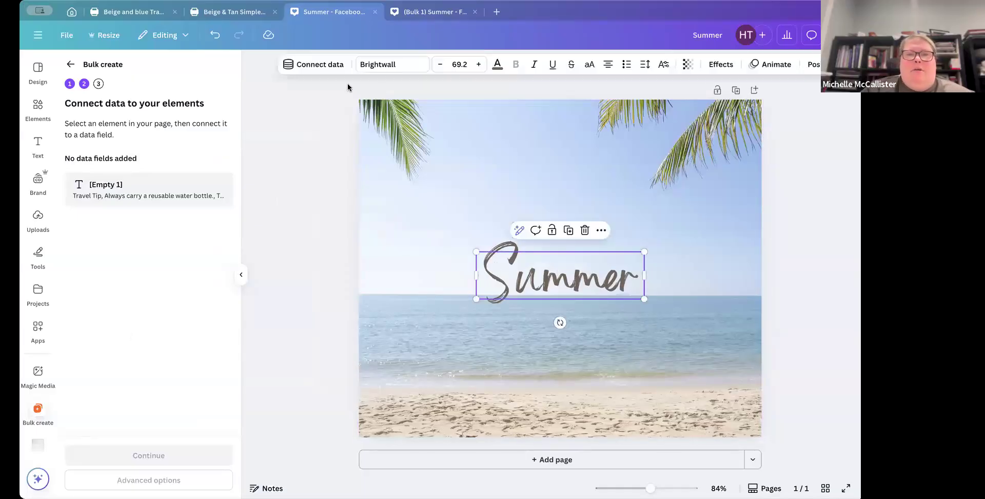
pyautogui.click(303, 65)
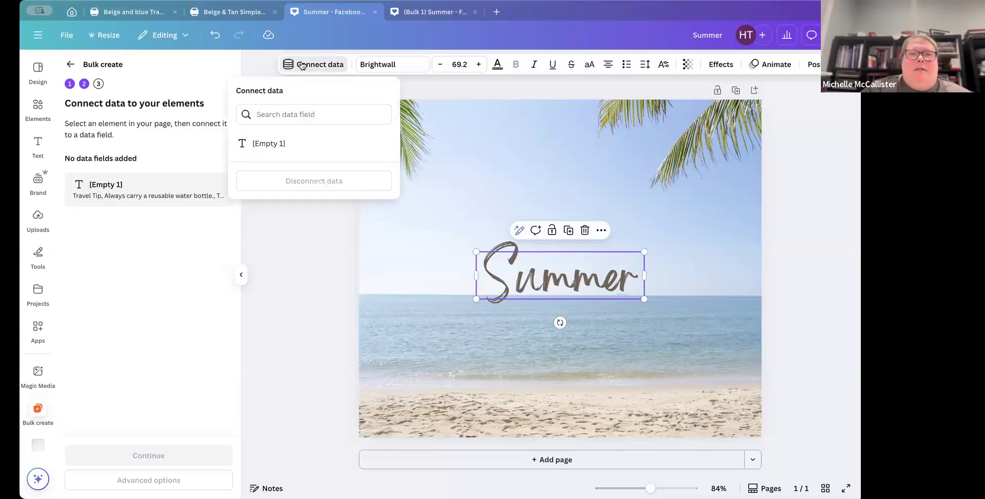
pyautogui.click(275, 146)
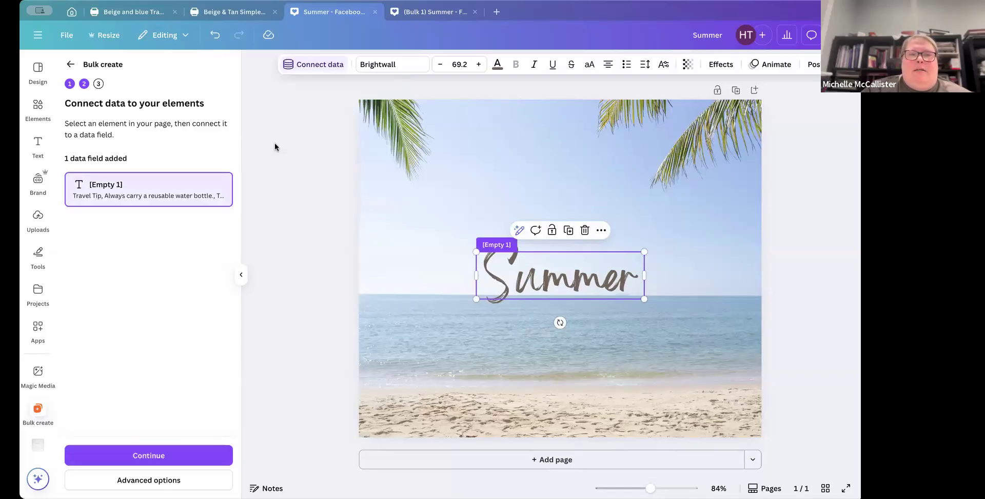
pyautogui.click(186, 456)
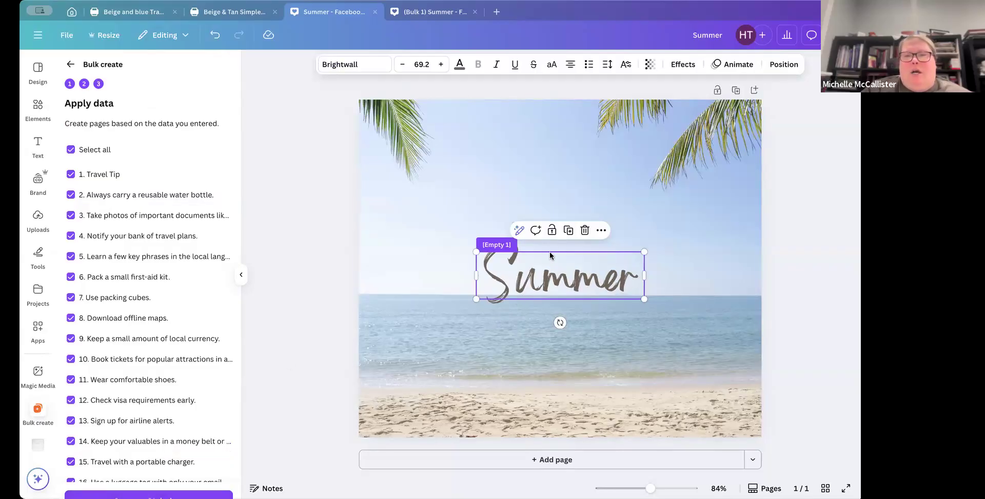
# Step: Set the Summer text to the dark navy brand palette colour and generate the bulk designs
pyautogui.click(460, 65)
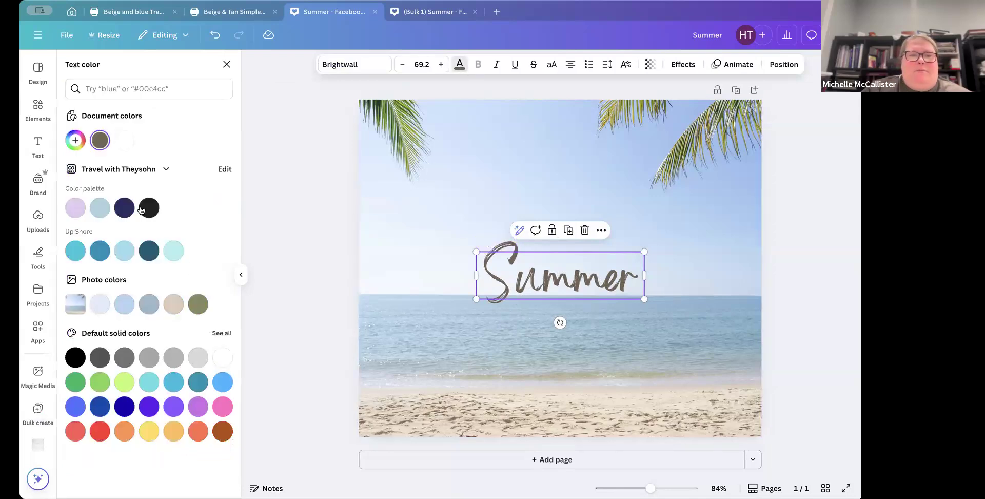
pyautogui.click(124, 207)
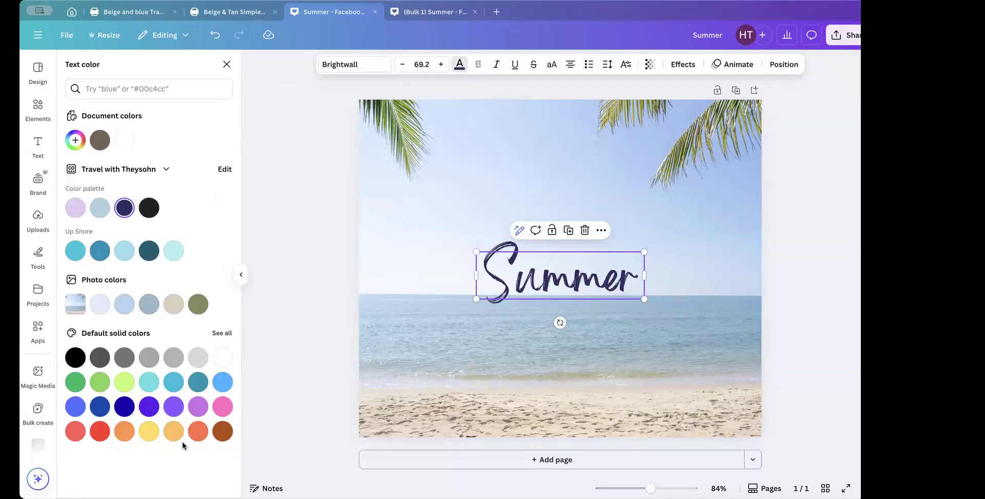
pyautogui.click(38, 409)
pyautogui.click(139, 496)
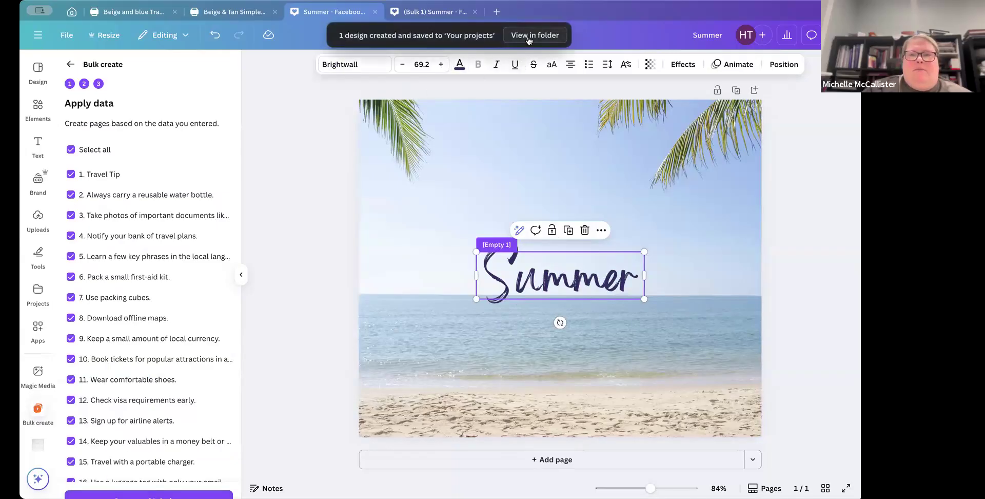
# Step: Browse the projects folder, then close the stray untitled design and older bulk design tabs
pyautogui.click(528, 36)
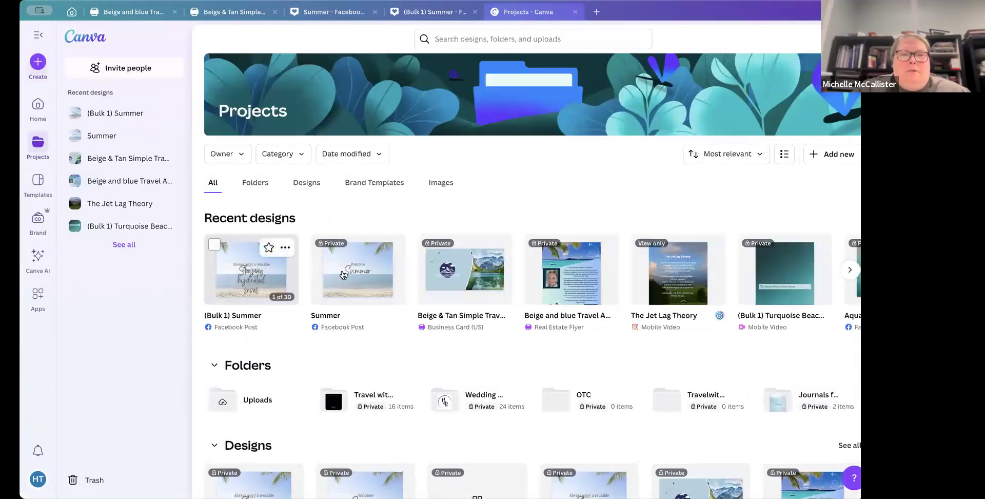
pyautogui.scroll(-2, 361, 272)
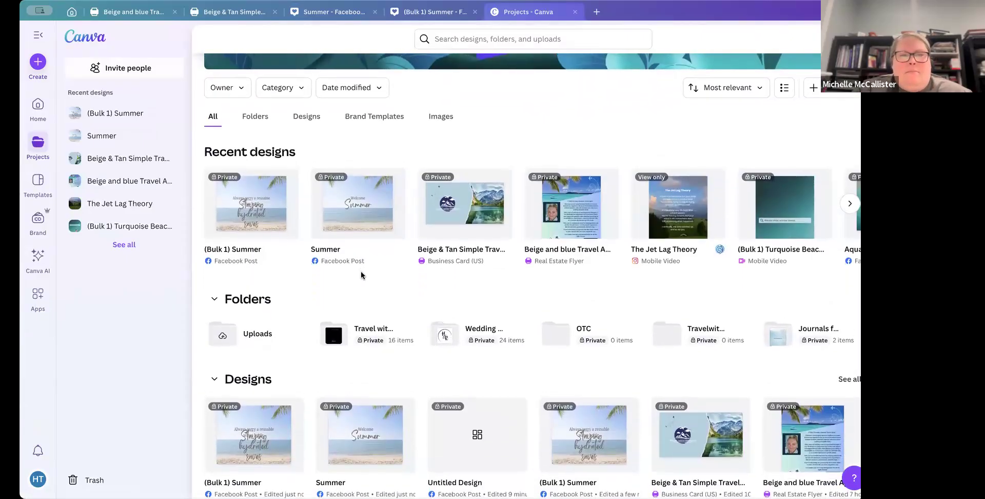
pyautogui.scroll(-4, 361, 272)
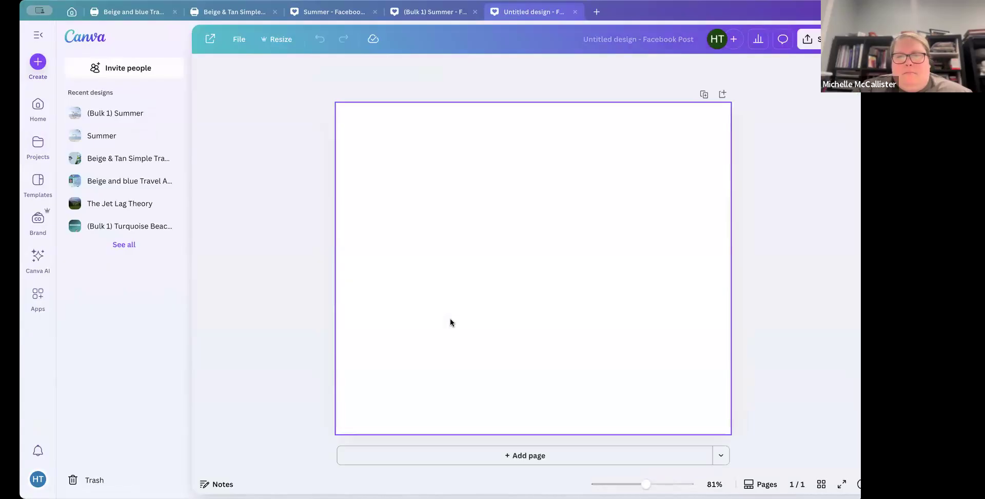
pyautogui.click(574, 12)
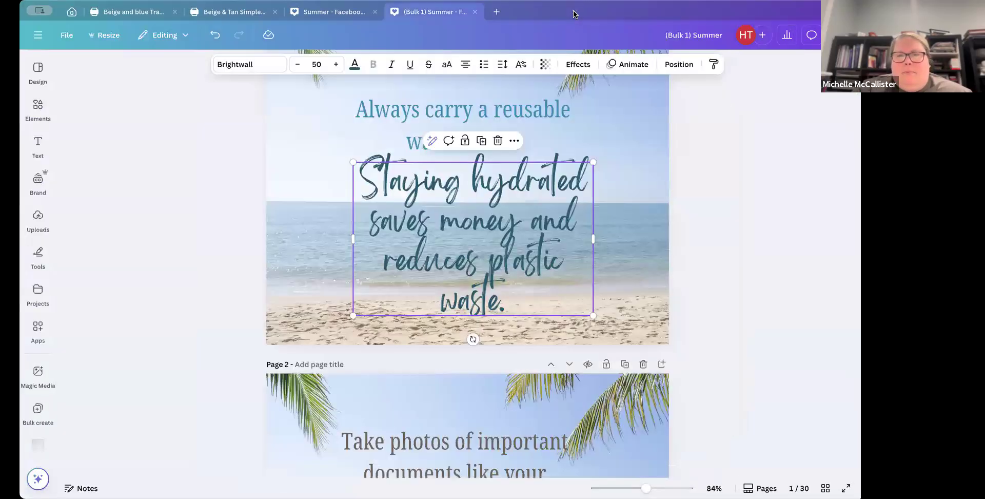
pyautogui.click(474, 12)
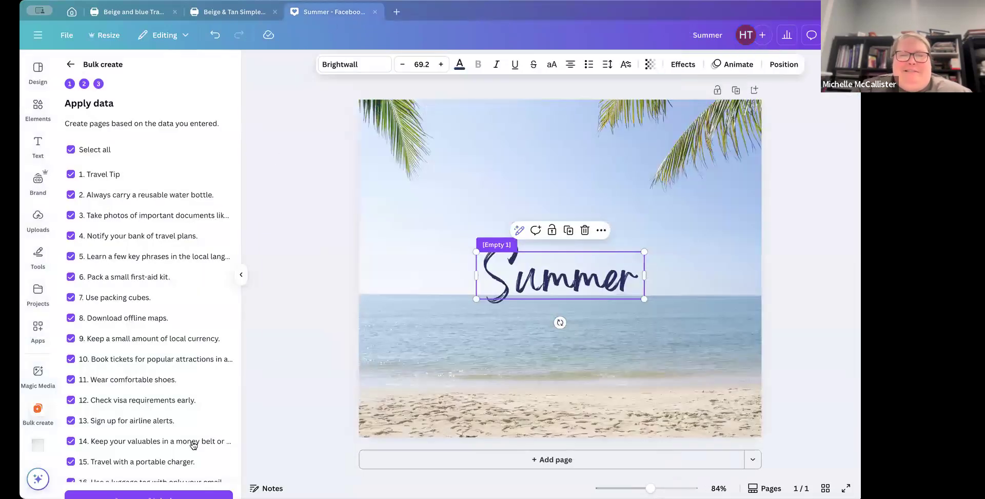
# Step: Generate the bulk designs again and open the newest (Bulk 1) Summer design from the projects folder
pyautogui.click(149, 495)
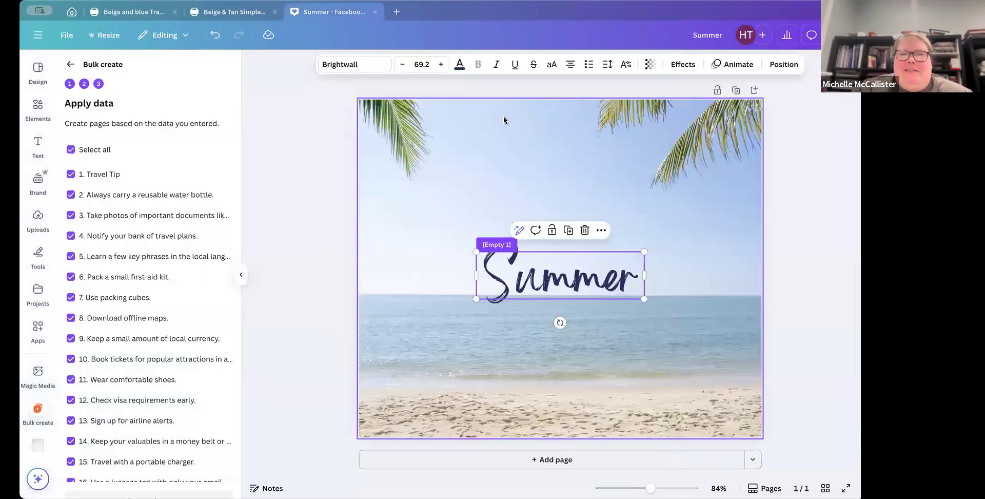
pyautogui.click(546, 36)
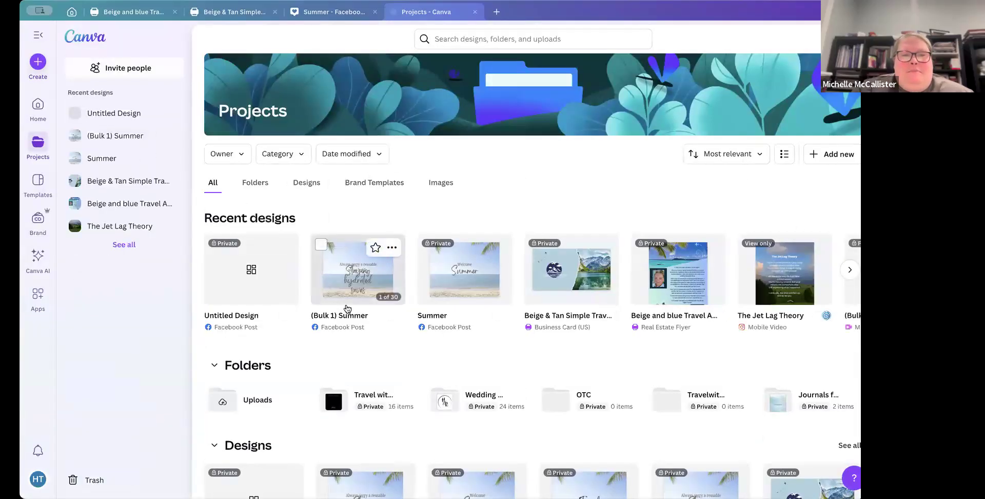
pyautogui.scroll(-4, 327, 338)
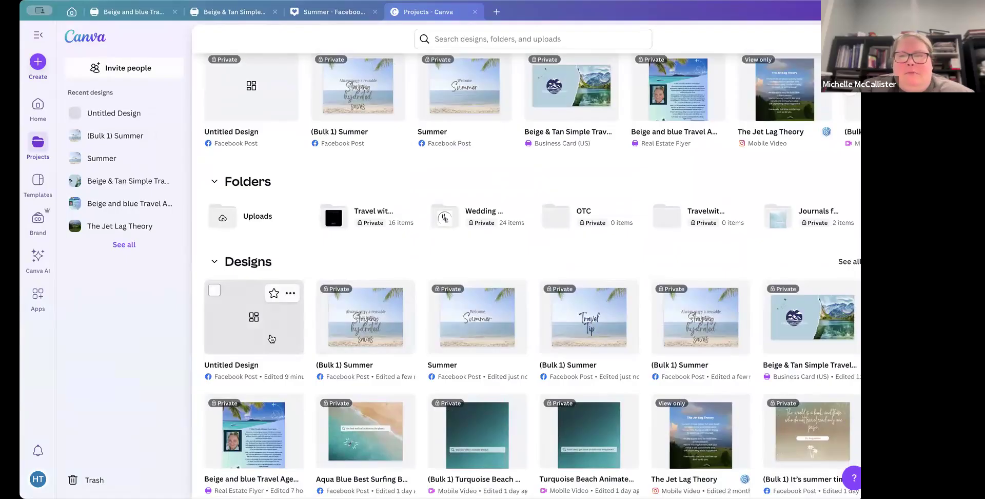
pyautogui.click(581, 304)
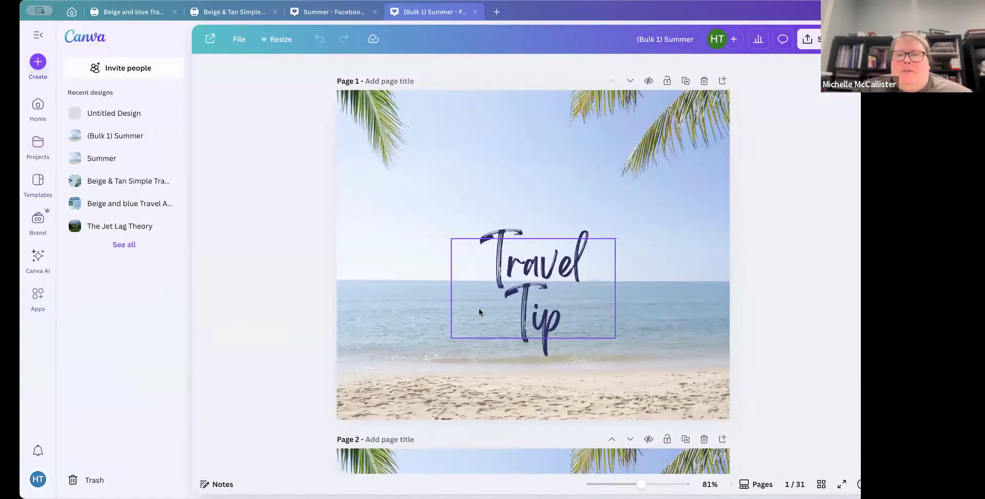
# Step: Widen and reposition the text box on page 2 so the reusable water bottle tip fits on three lines
pyautogui.scroll(-3, 489, 285)
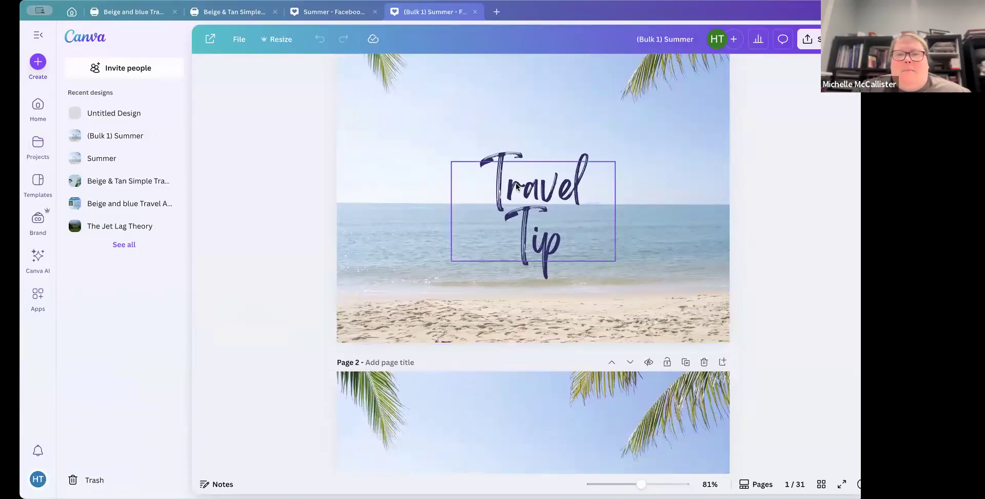
pyautogui.scroll(-10, 515, 185)
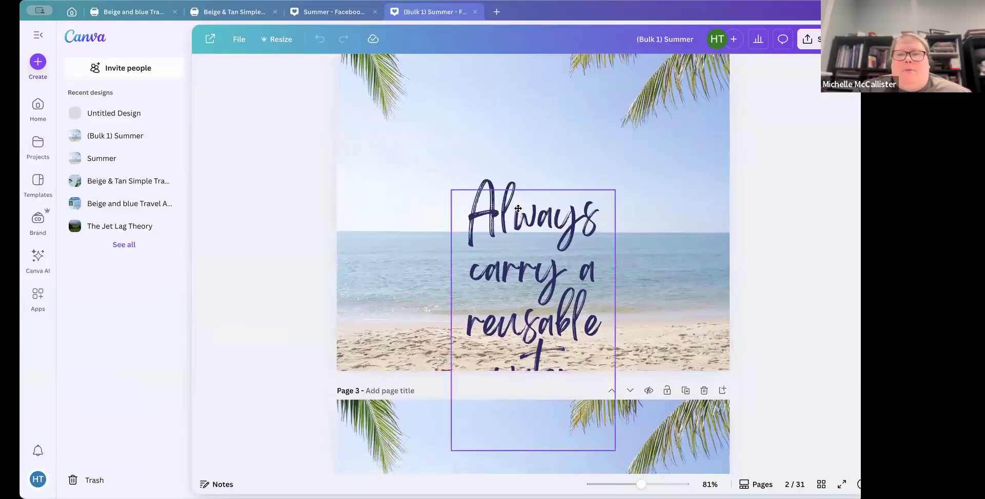
pyautogui.click(518, 207)
pyautogui.moveTo(487, 254); pyautogui.dragTo(481, 156)
pyautogui.moveTo(376, 211); pyautogui.dragTo(293, 206)
pyautogui.moveTo(457, 183); pyautogui.dragTo(510, 251)
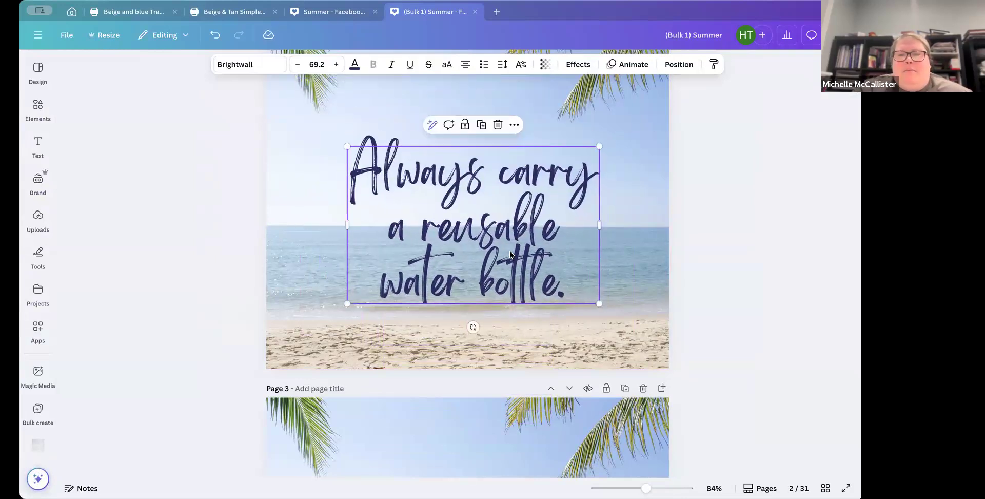
# Step: Move and widen the page 3 text box holding the passport tip, centring it lower on the beach image
pyautogui.scroll(-5, 509, 251)
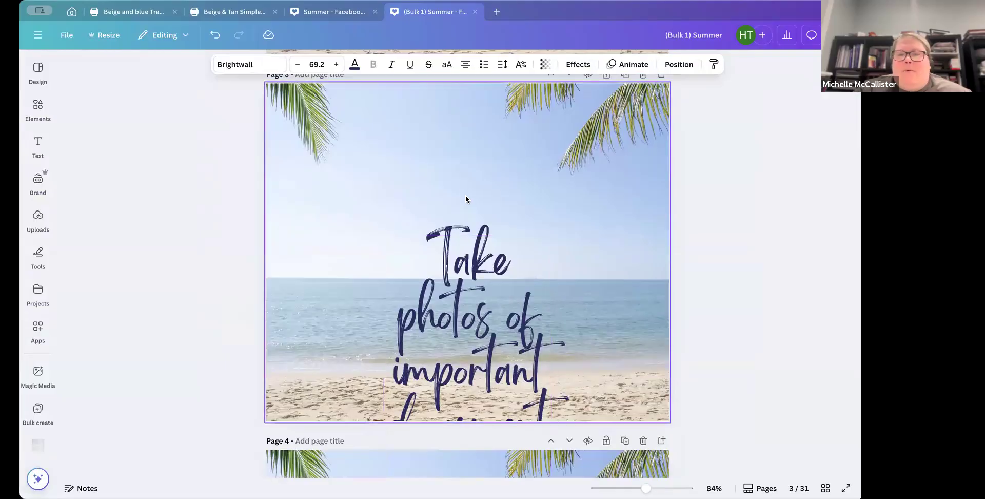
pyautogui.click(467, 272)
pyautogui.moveTo(466, 267); pyautogui.dragTo(449, 142)
pyautogui.moveTo(363, 299); pyautogui.dragTo(303, 300)
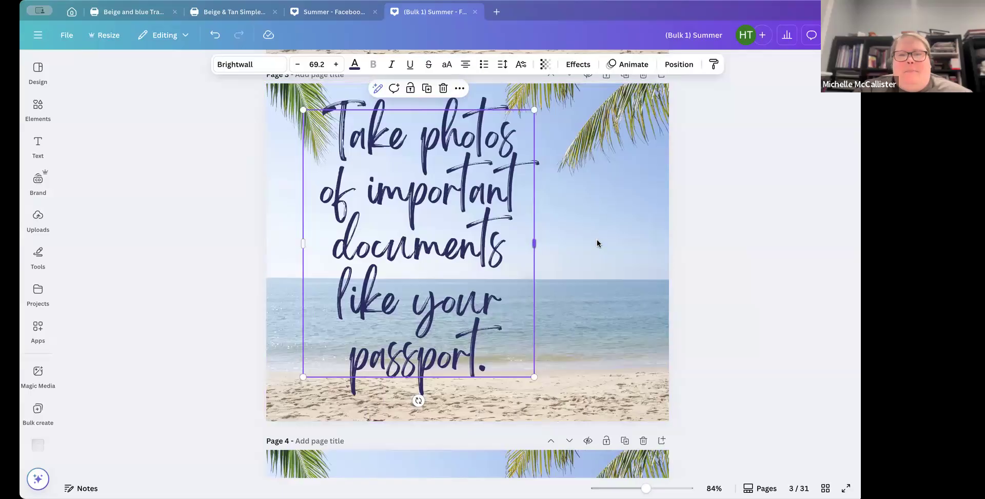
pyautogui.moveTo(597, 243); pyautogui.dragTo(636, 241)
pyautogui.moveTo(473, 263); pyautogui.dragTo(471, 329)
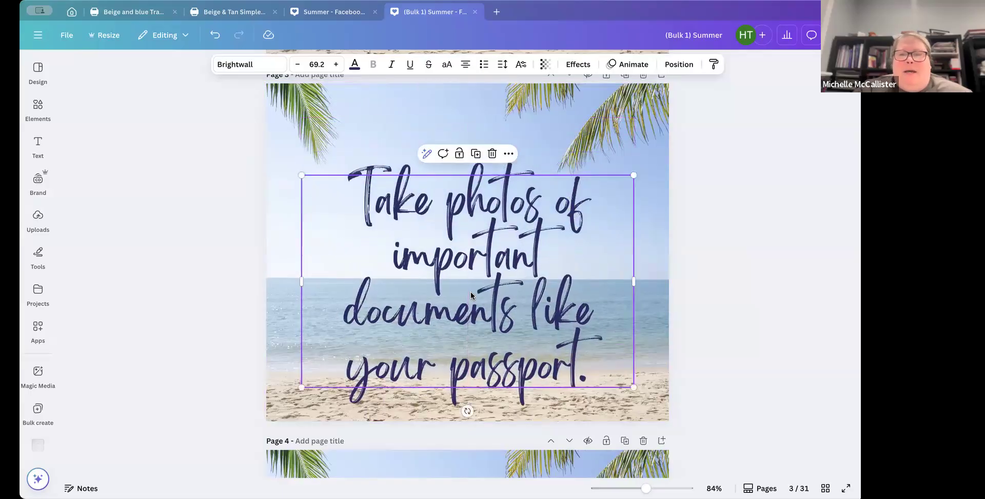
# Step: Scroll through the remaining generated pages to review how each travel tip's text fits
pyautogui.scroll(-6, 470, 291)
pyautogui.scroll(-2, 471, 295)
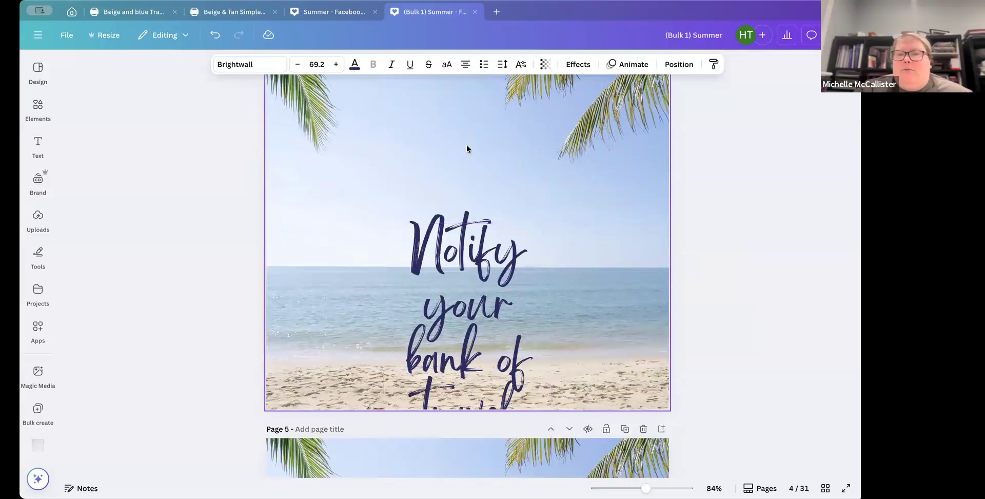
pyautogui.scroll(-20, 471, 193)
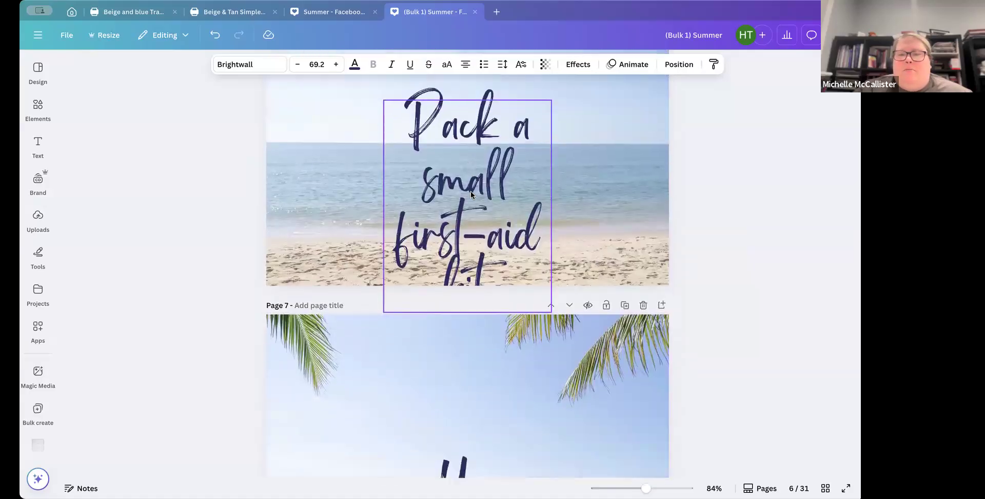
pyautogui.scroll(-20, 470, 193)
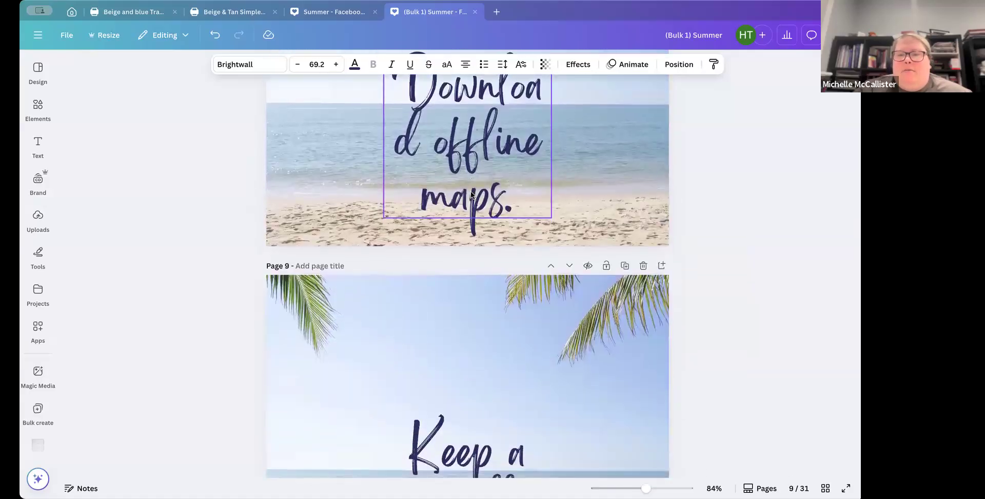
pyautogui.scroll(-20, 471, 193)
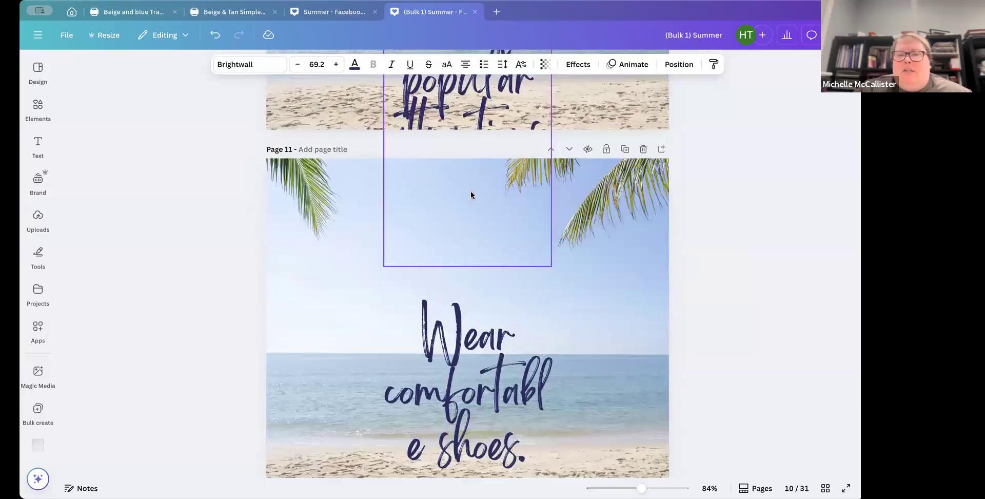
pyautogui.scroll(-20, 471, 194)
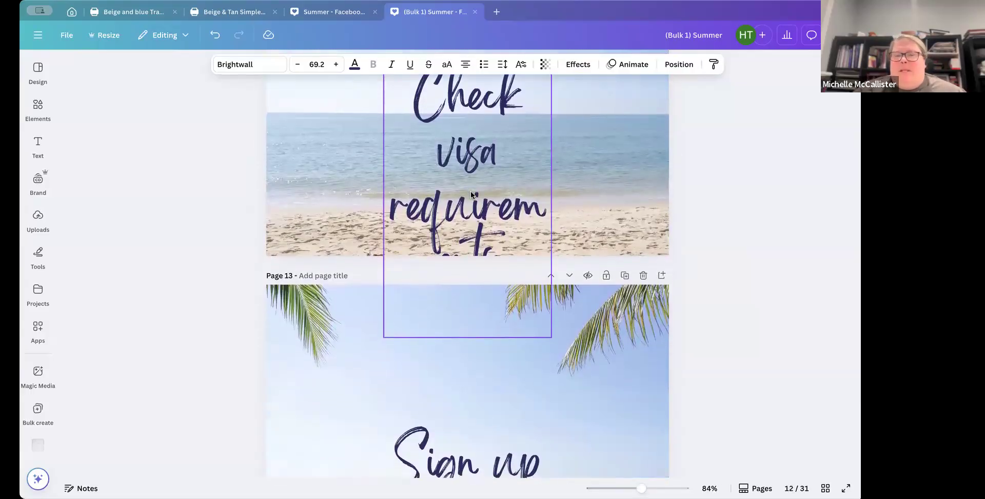
pyautogui.scroll(-20, 471, 195)
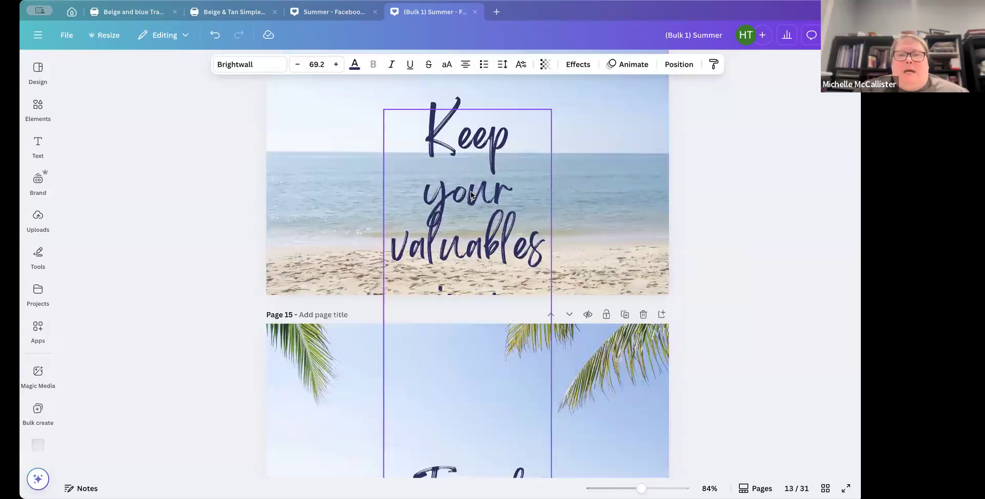
pyautogui.scroll(-12, 470, 193)
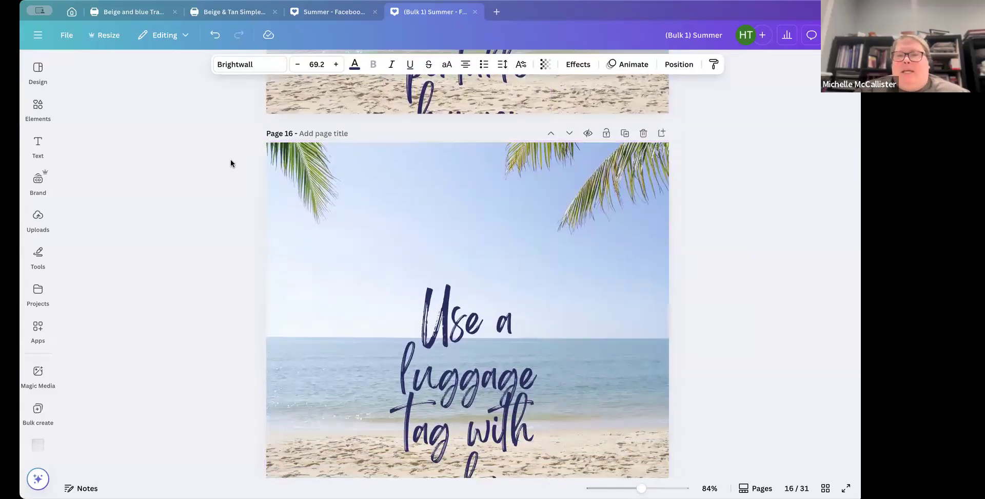
pyautogui.scroll(-4, 436, 256)
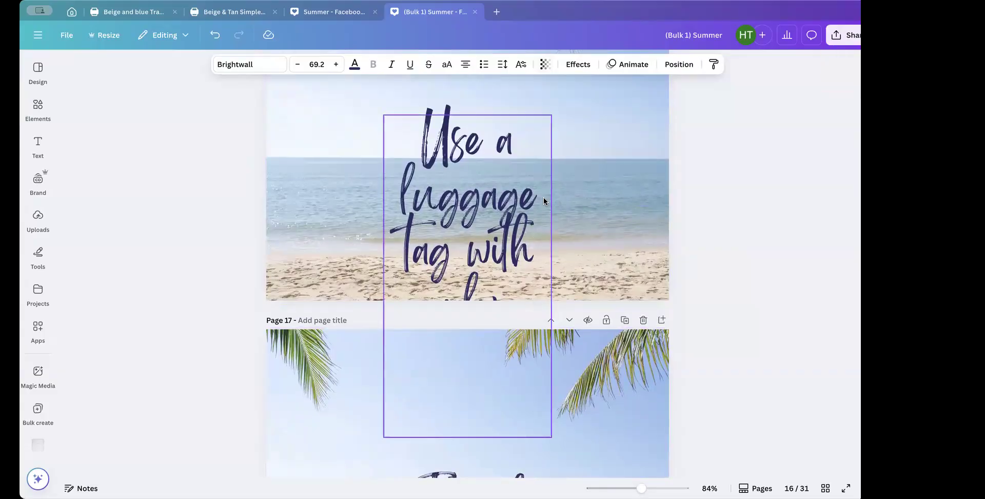
pyautogui.scroll(10, 543, 197)
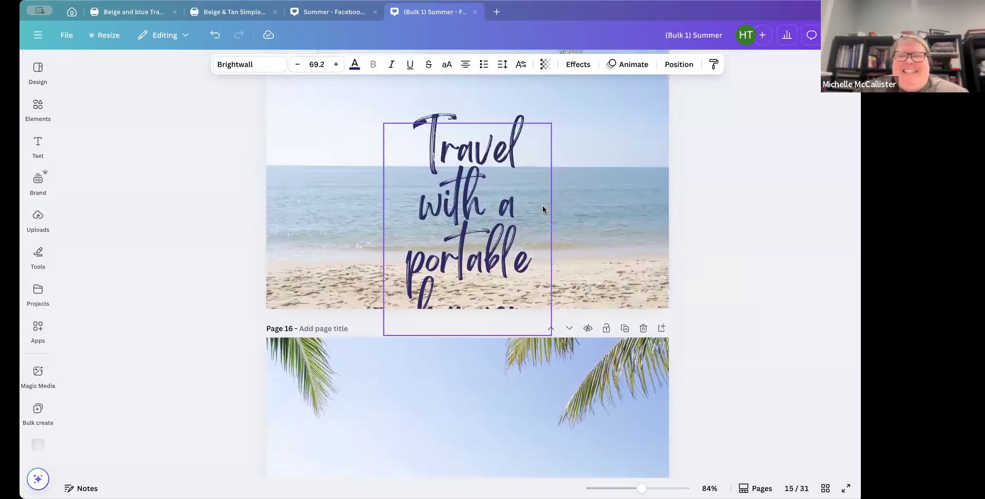
pyautogui.scroll(1, 542, 210)
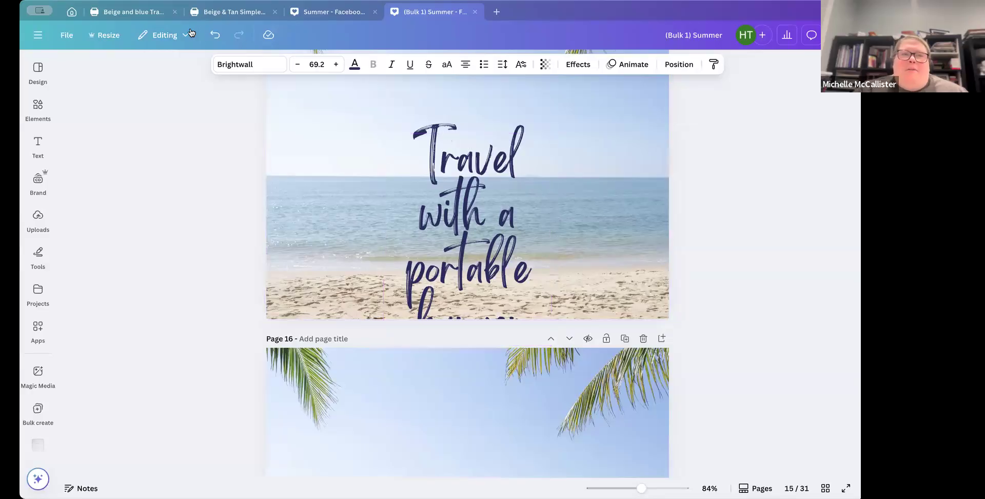
# Step: Switch to the Beige and blue Travel Agency modern flyer design tab
pyautogui.moveTo(146, 19)
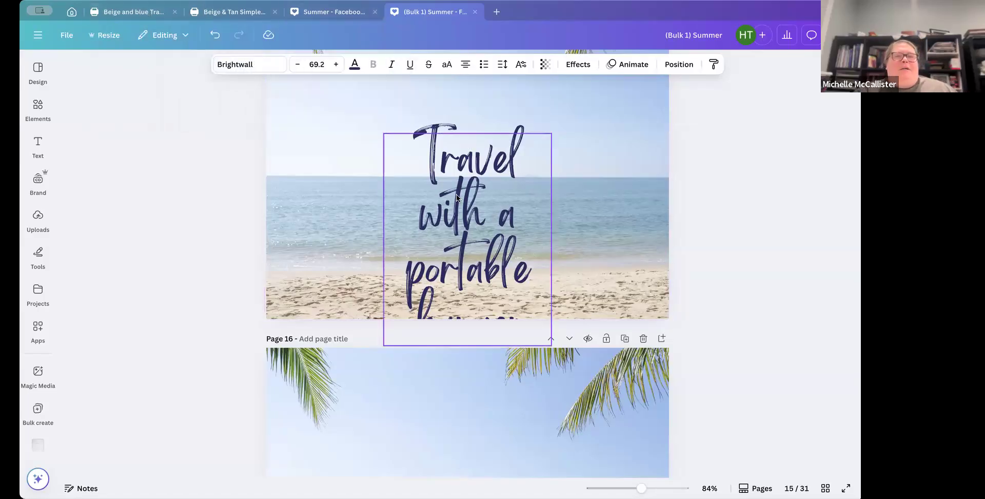
pyautogui.click(113, 11)
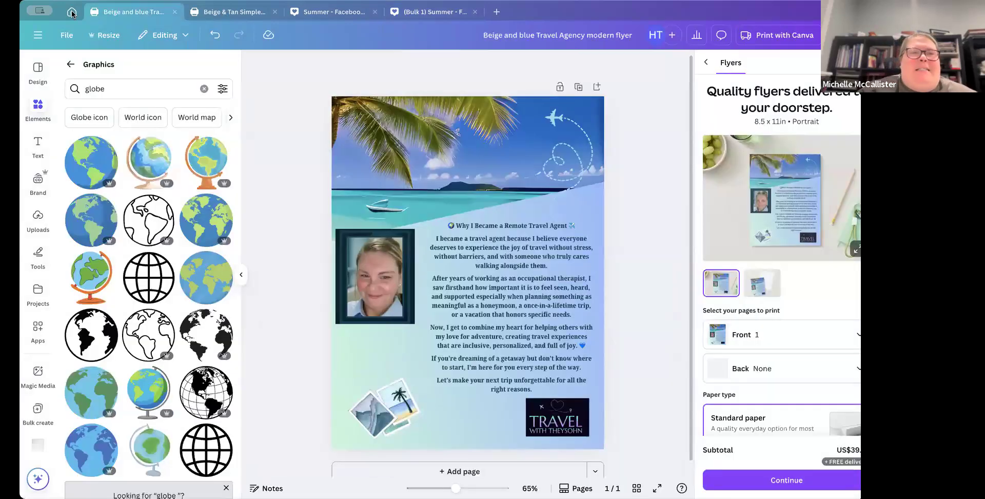
# Step: Open the Aqua Blue Best Surfing Beach search bar design from recent projects to preview it
pyautogui.click(72, 11)
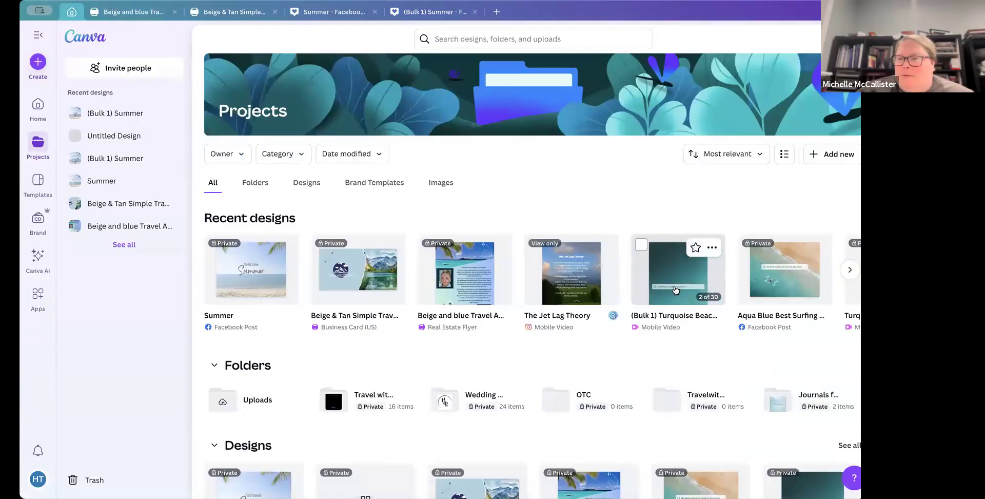
pyautogui.click(749, 280)
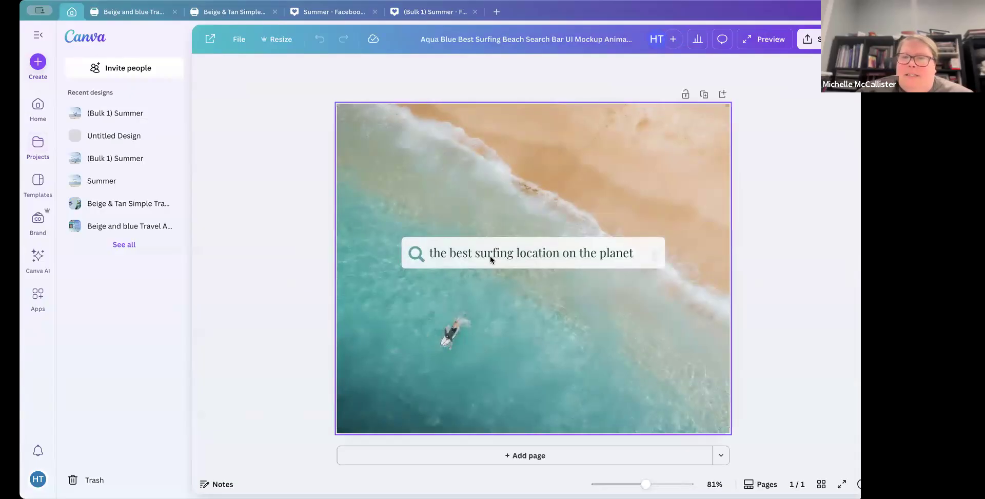
pyautogui.click(479, 336)
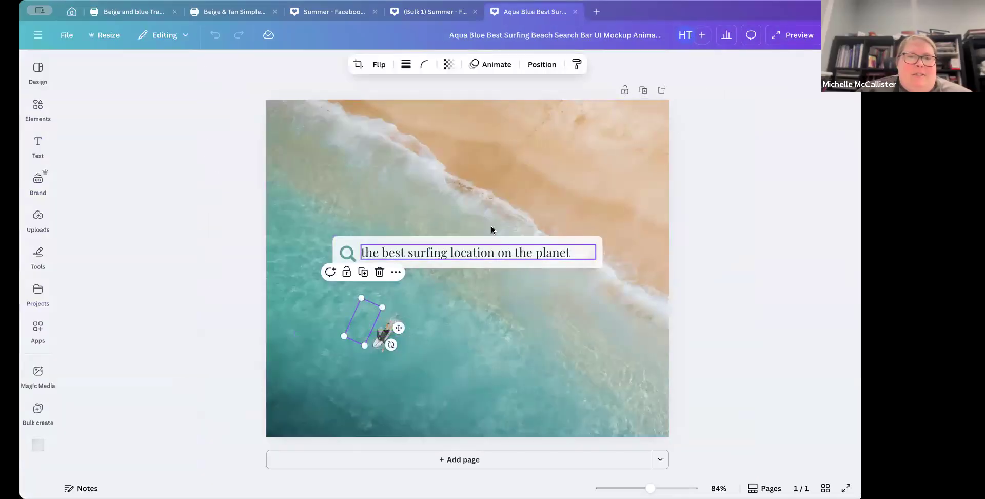
pyautogui.click(495, 360)
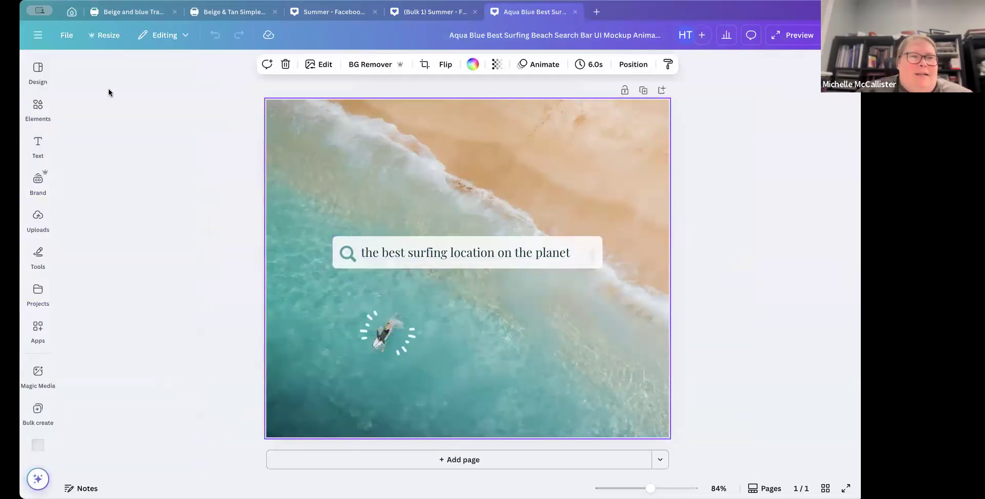
# Step: Open the Turquoise Beach Animated Typing Search Bar mobile video from the home page and play it
pyautogui.click(71, 12)
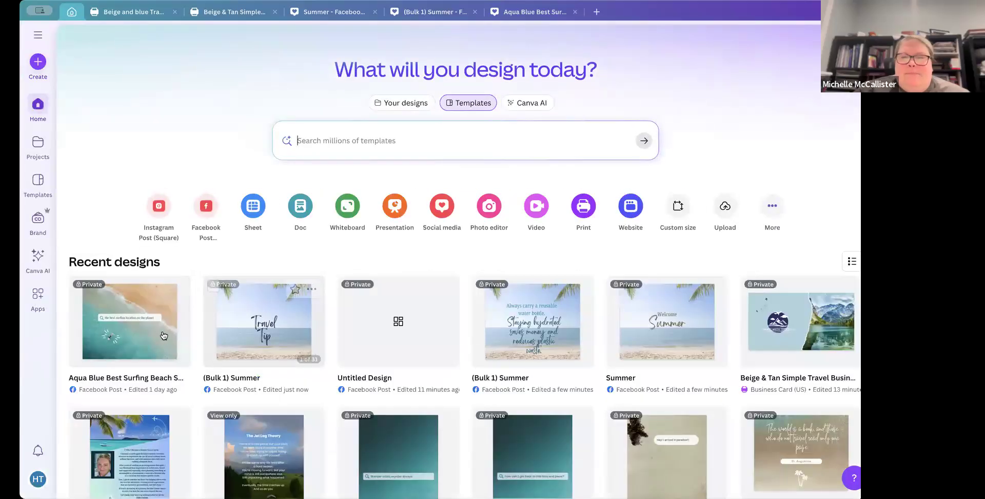
pyautogui.scroll(-5, 693, 332)
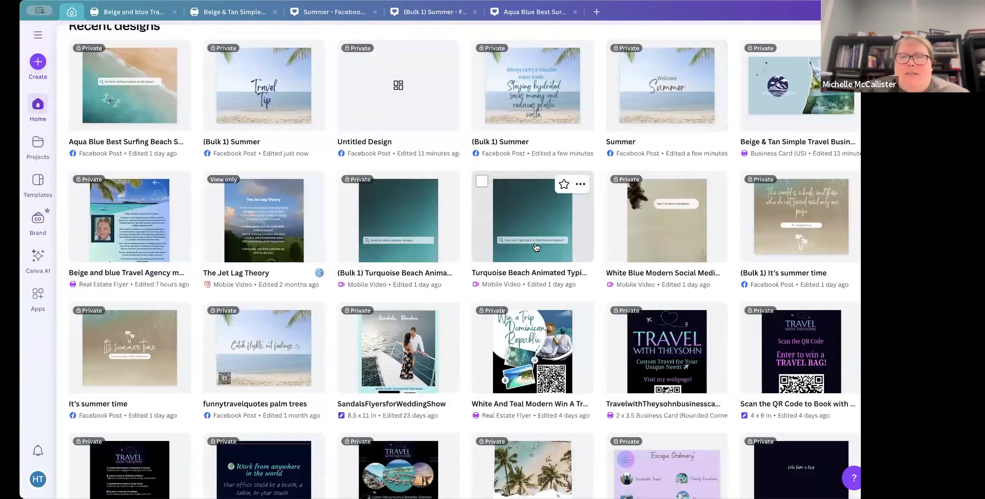
pyautogui.click(535, 245)
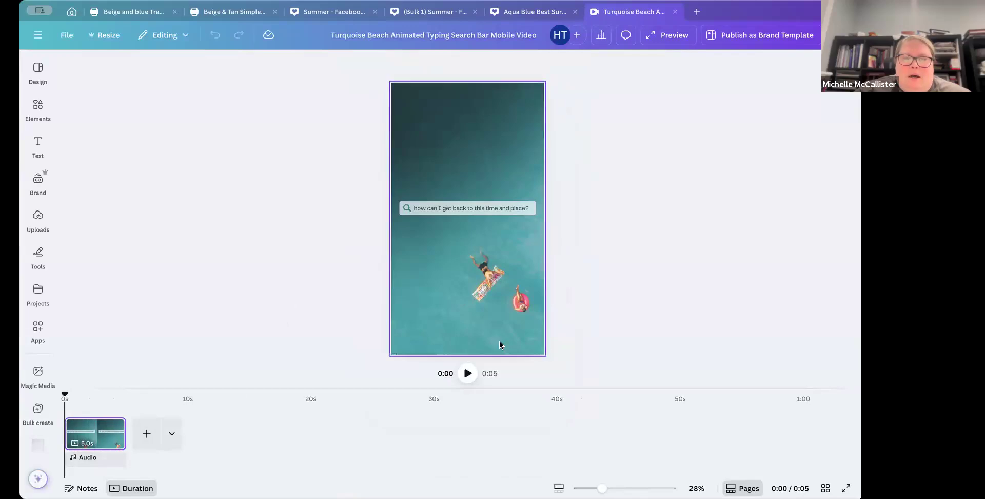
pyautogui.click(467, 374)
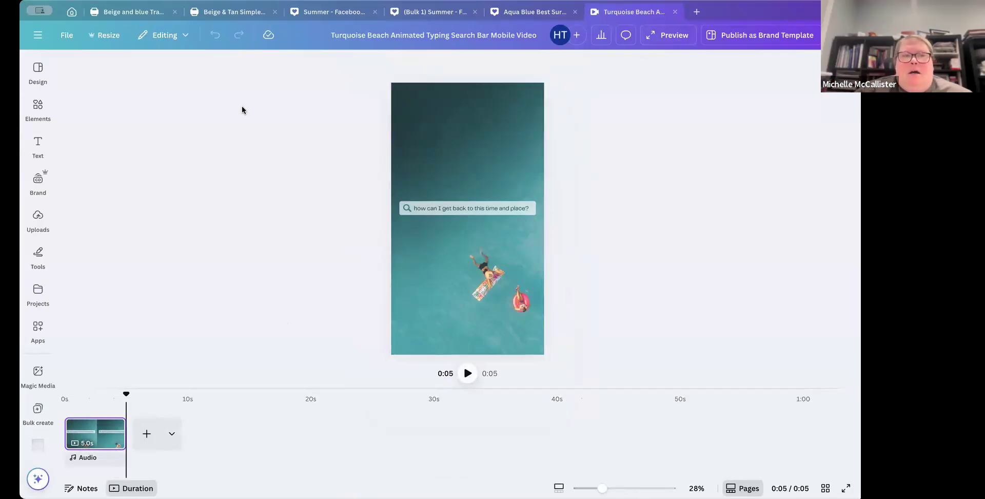
# Step: Open the (Bulk 1) Turquoise Beach Animated video from recent designs and play through its generated pages
pyautogui.click(72, 11)
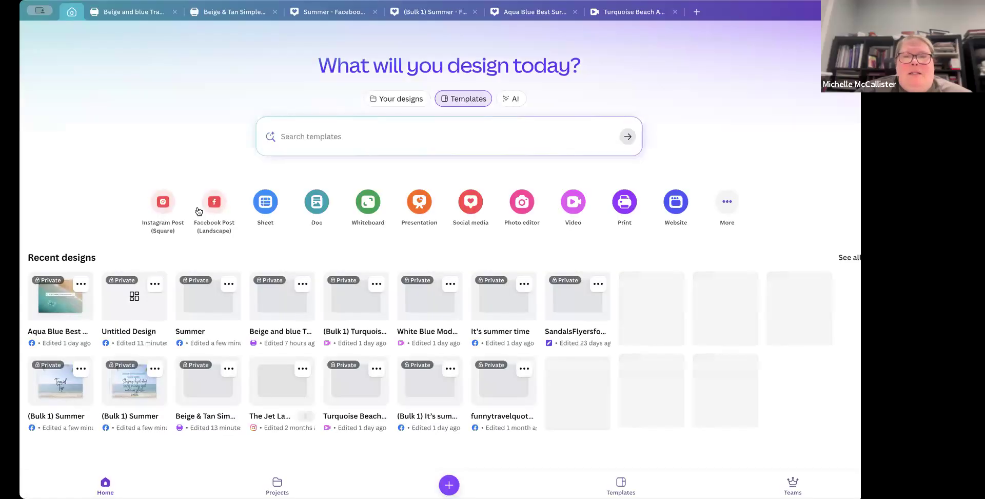
pyautogui.scroll(-5, 377, 387)
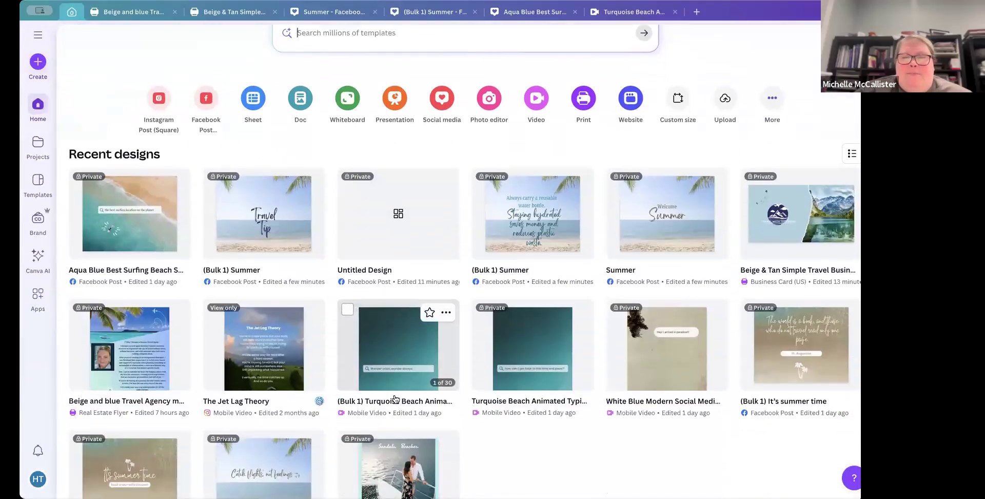
pyautogui.click(530, 307)
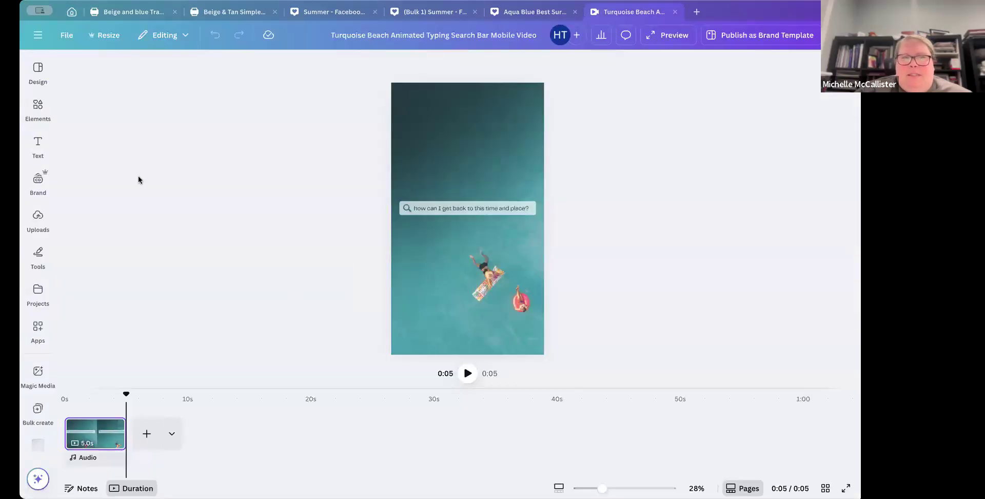
pyautogui.click(72, 12)
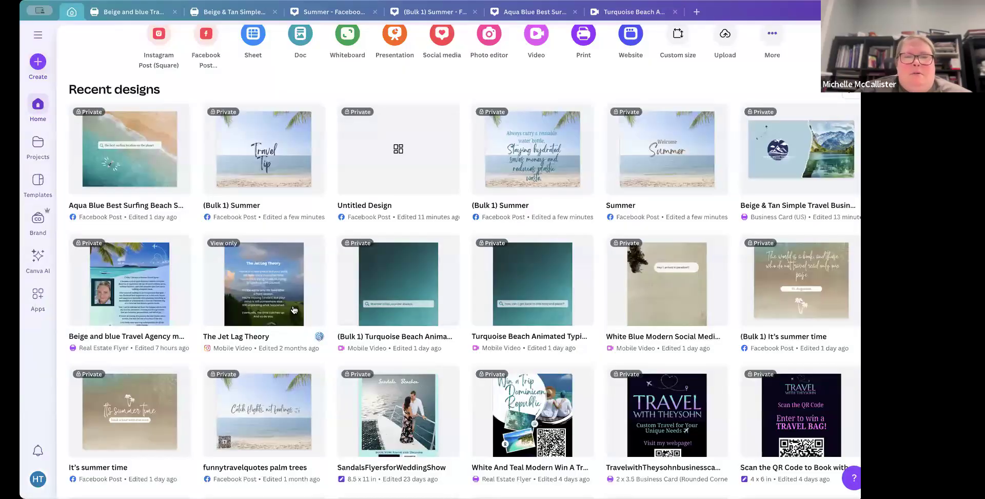
pyautogui.click(405, 300)
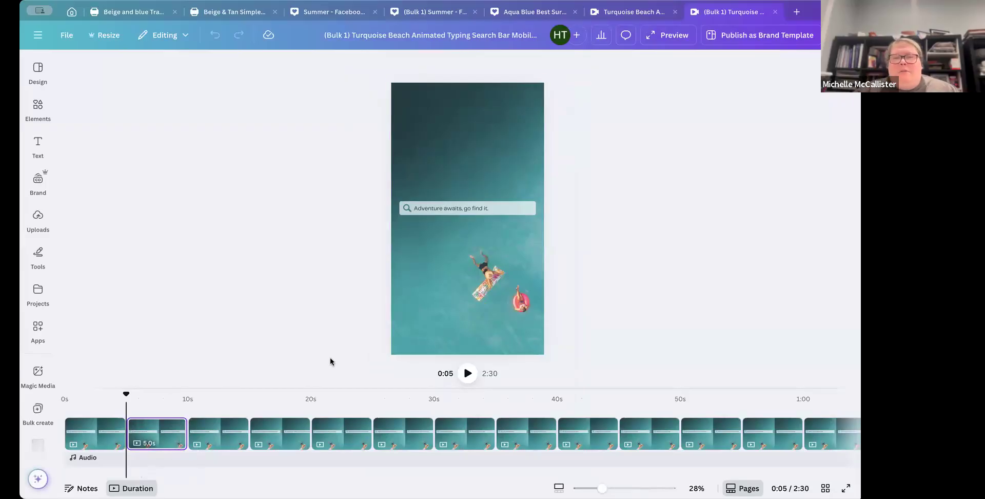
pyautogui.click(466, 373)
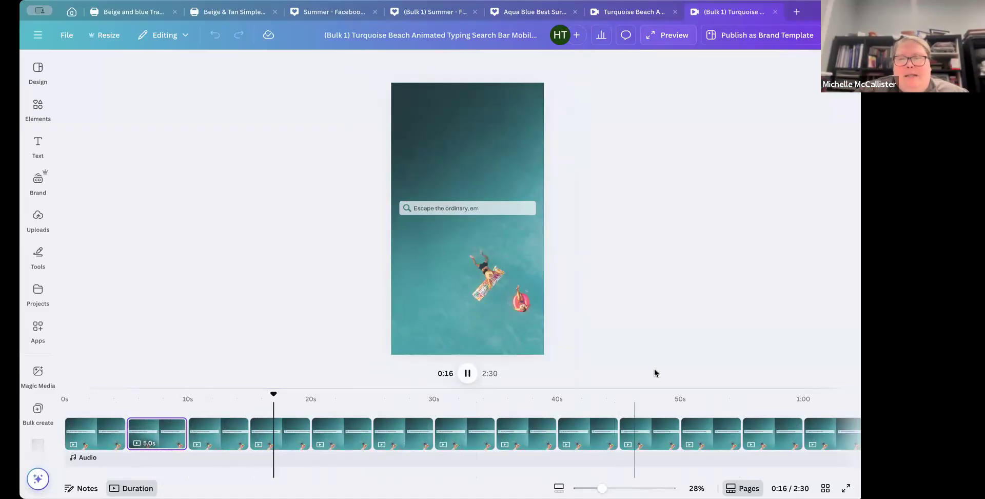
# Step: Download pages 1–30 of the bulk-created video as an MP4 Video file
pyautogui.click(844, 34)
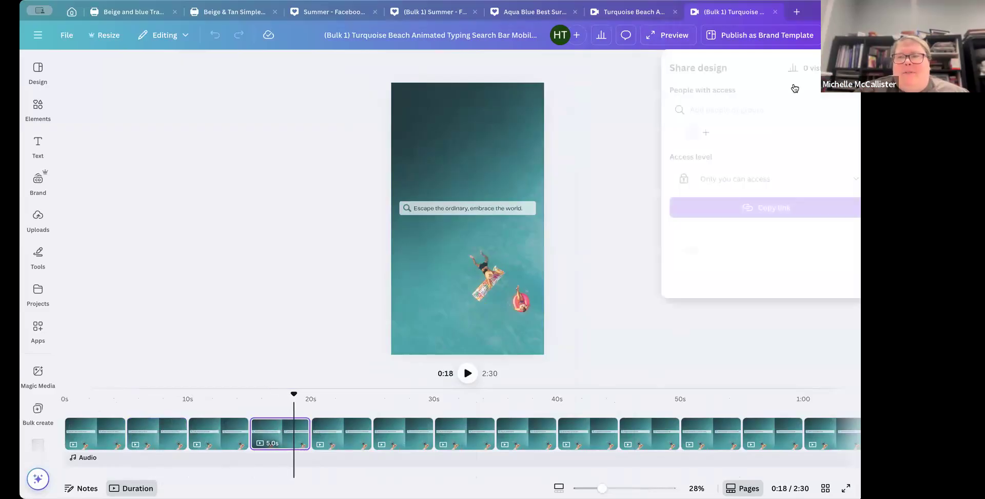
pyautogui.click(692, 247)
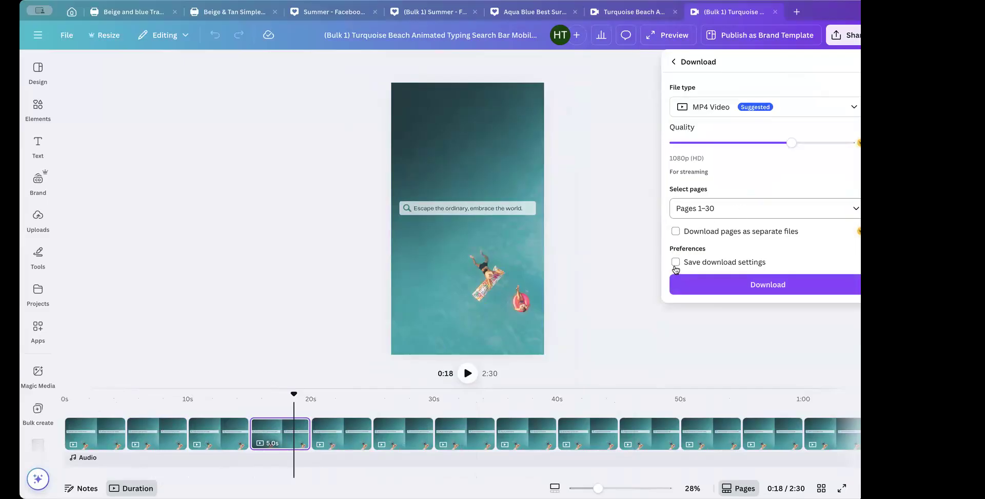
pyautogui.click(742, 207)
pyautogui.scroll(-5, 684, 325)
pyautogui.scroll(-10, 685, 328)
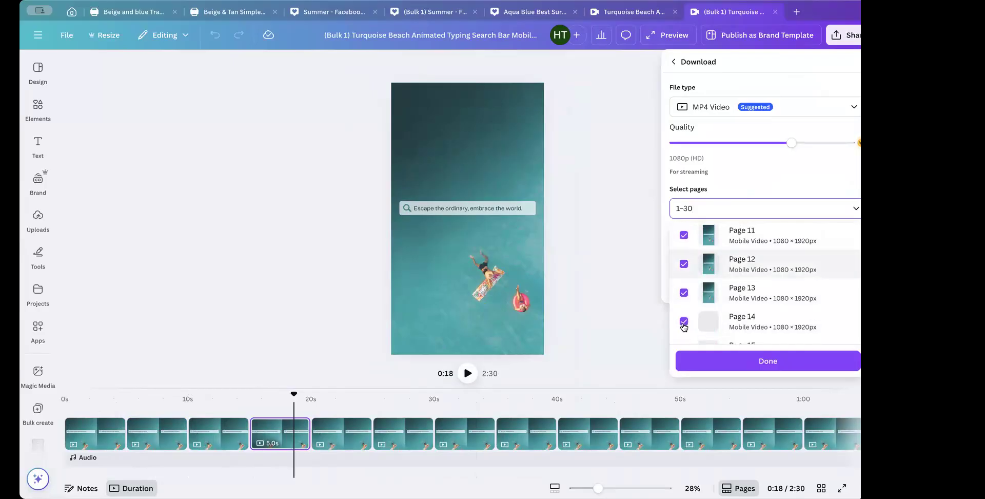
pyautogui.click(696, 358)
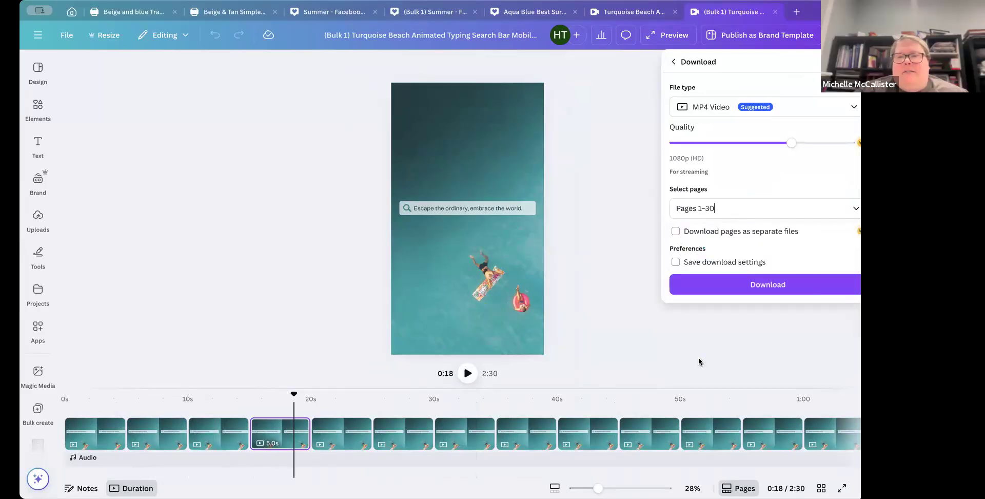
pyautogui.click(728, 281)
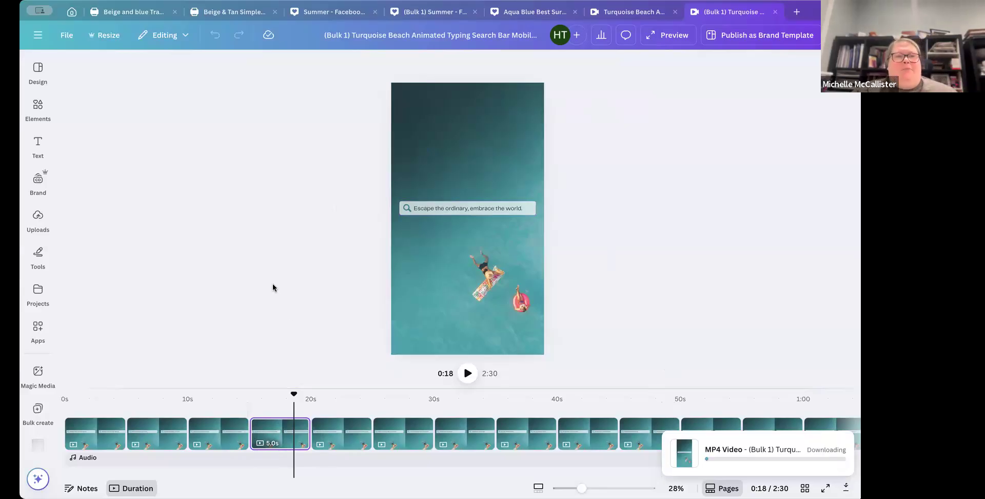
# Step: Reopen the Beige and blue Travel Agency modern flyer and exit the globe graphics search
pyautogui.click(72, 12)
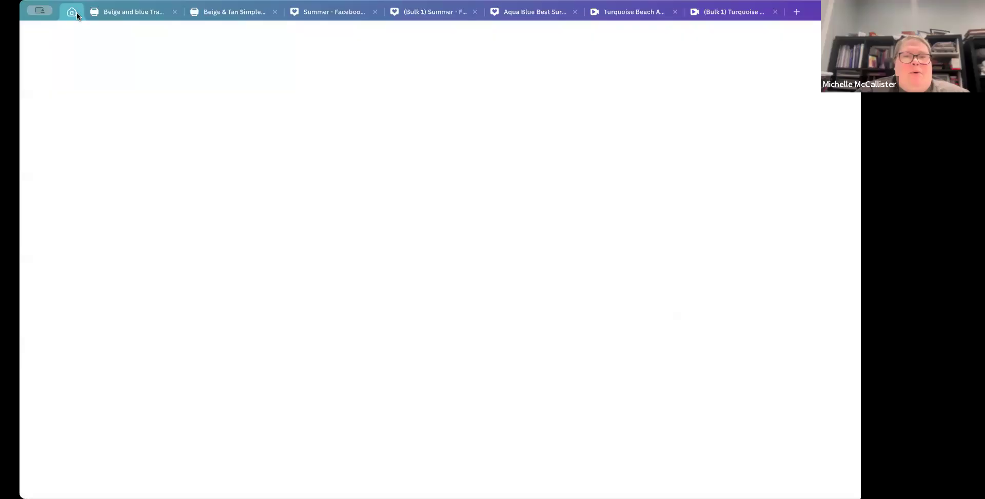
pyautogui.scroll(-5, 318, 329)
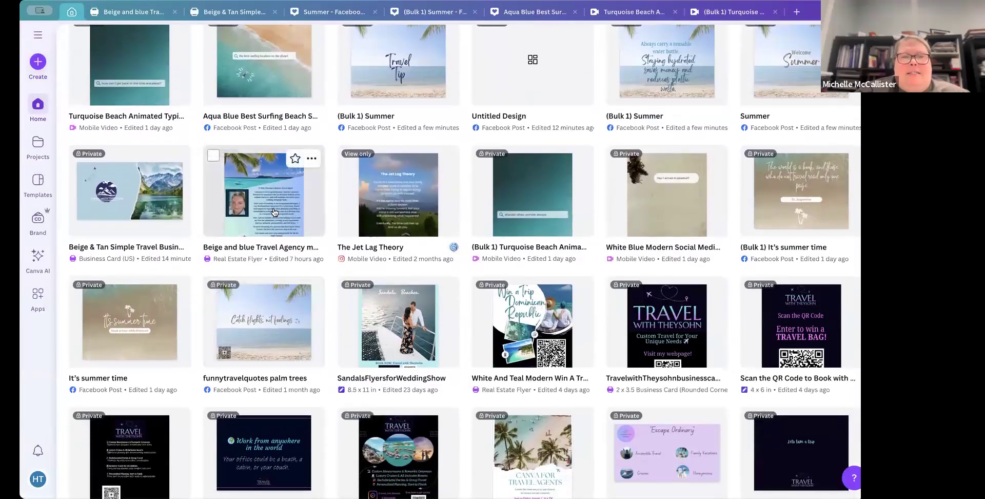
pyautogui.click(275, 212)
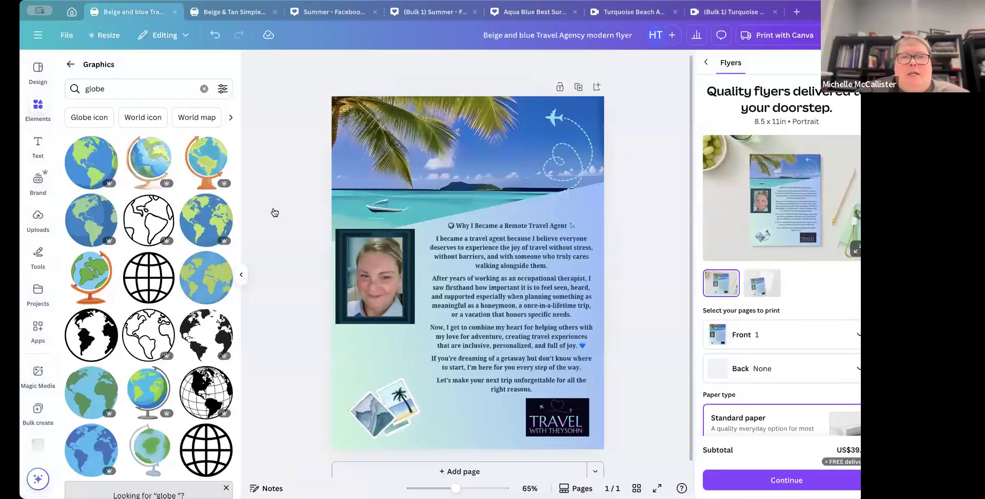
pyautogui.click(71, 64)
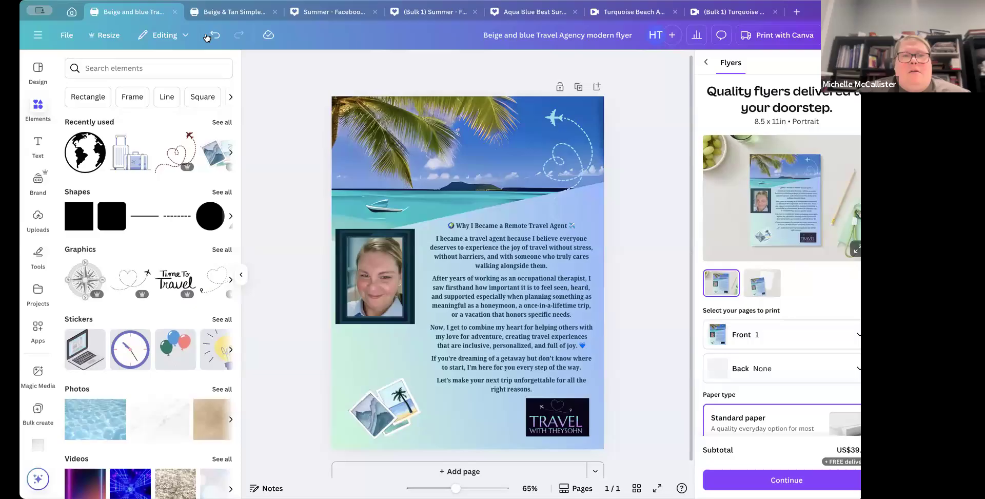
# Step: Scroll through recent designs on the home page and open the Weddingshowsign design
pyautogui.click(72, 12)
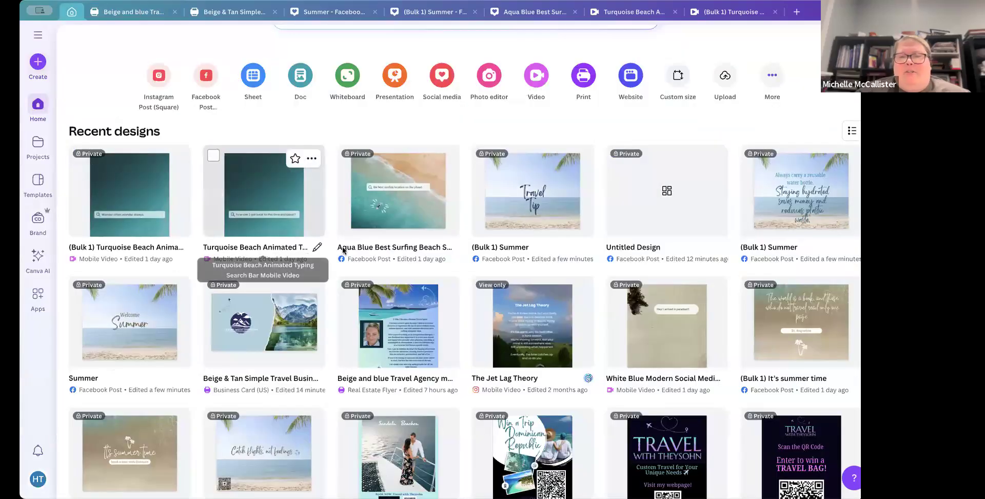
pyautogui.scroll(-1, 389, 289)
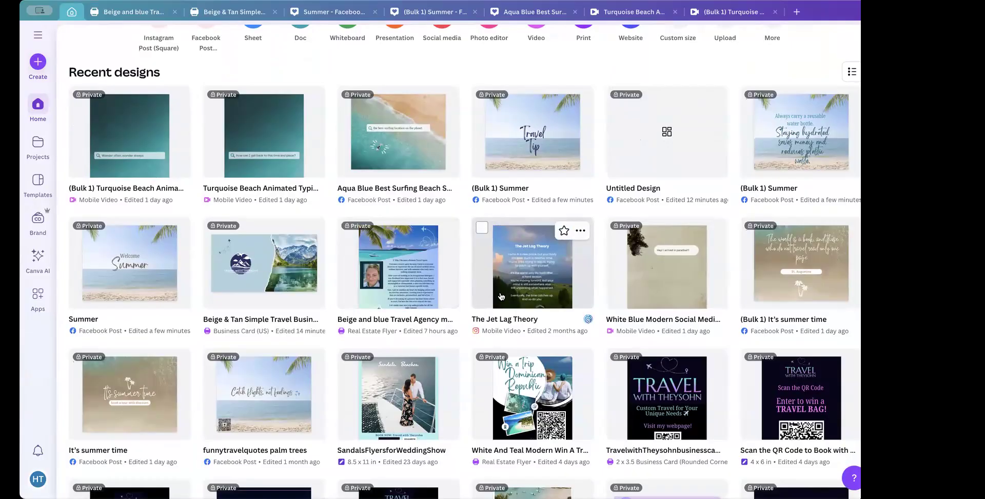
pyautogui.scroll(-3, 501, 296)
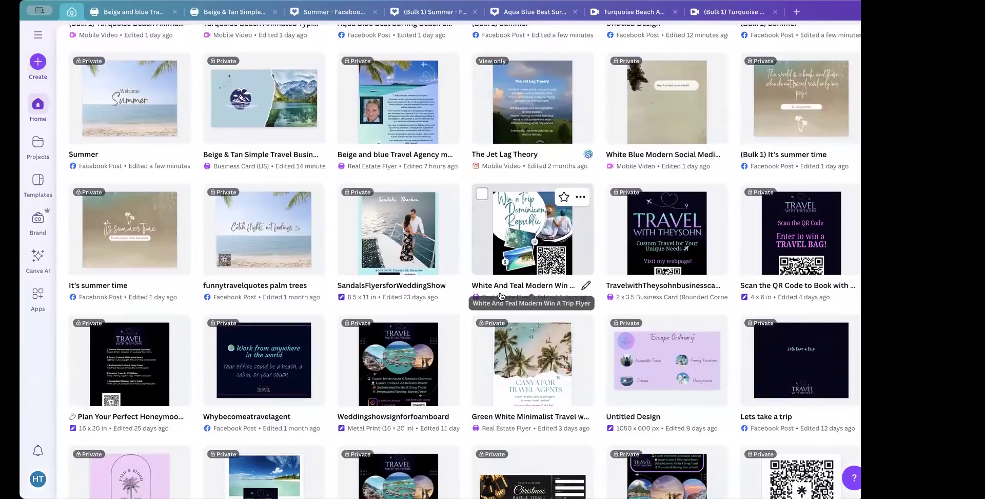
pyautogui.scroll(-2, 501, 296)
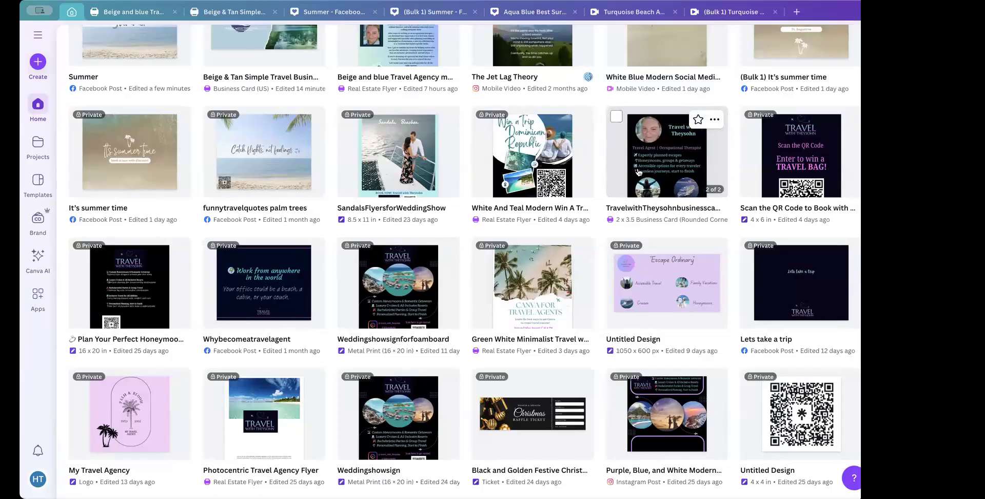
pyautogui.scroll(-3, 673, 170)
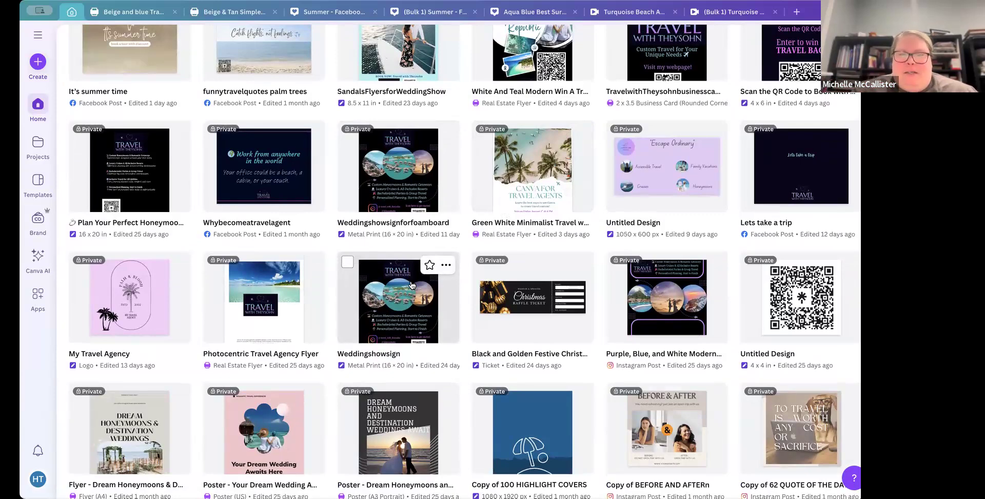
pyautogui.click(396, 292)
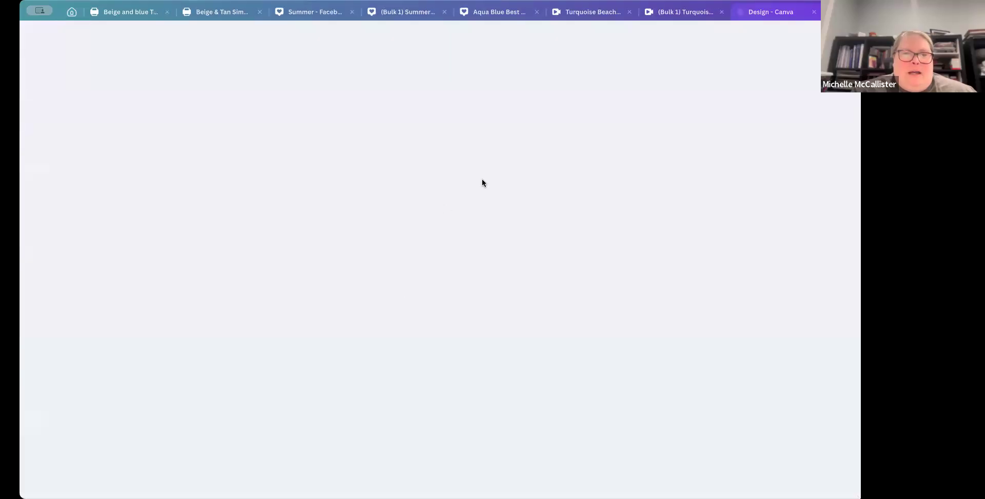